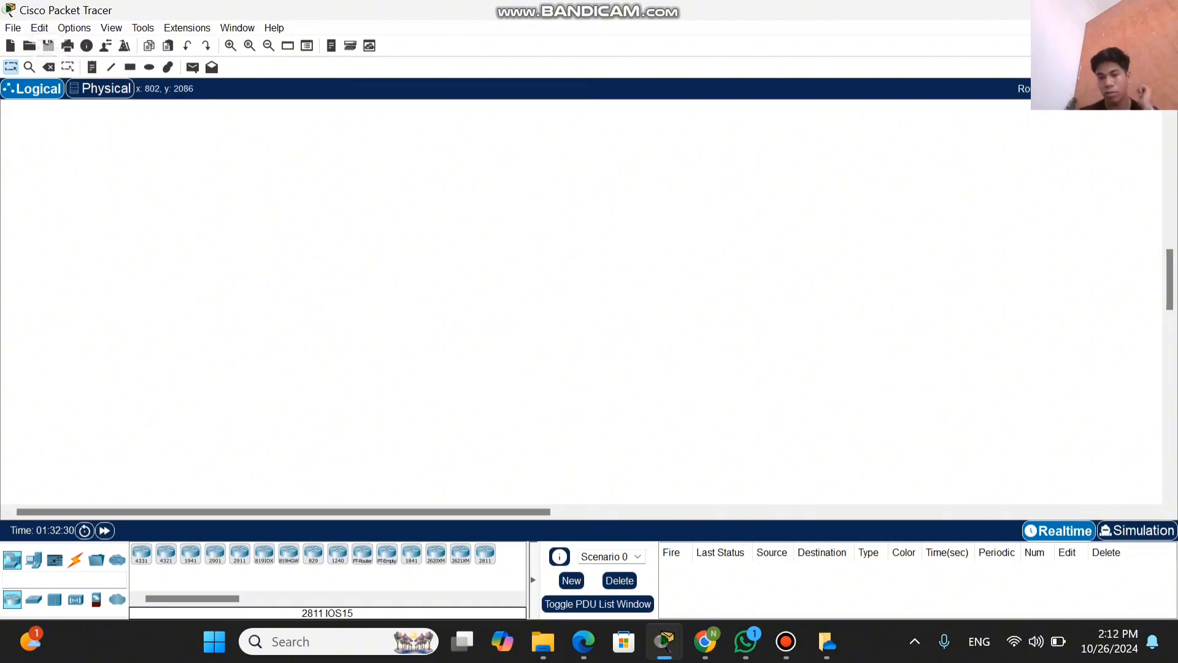
Step: Place a 2811 router mid-workspace with one 2960 switch on each side of it
{"action": "left_click", "coordinate": [485, 554]}
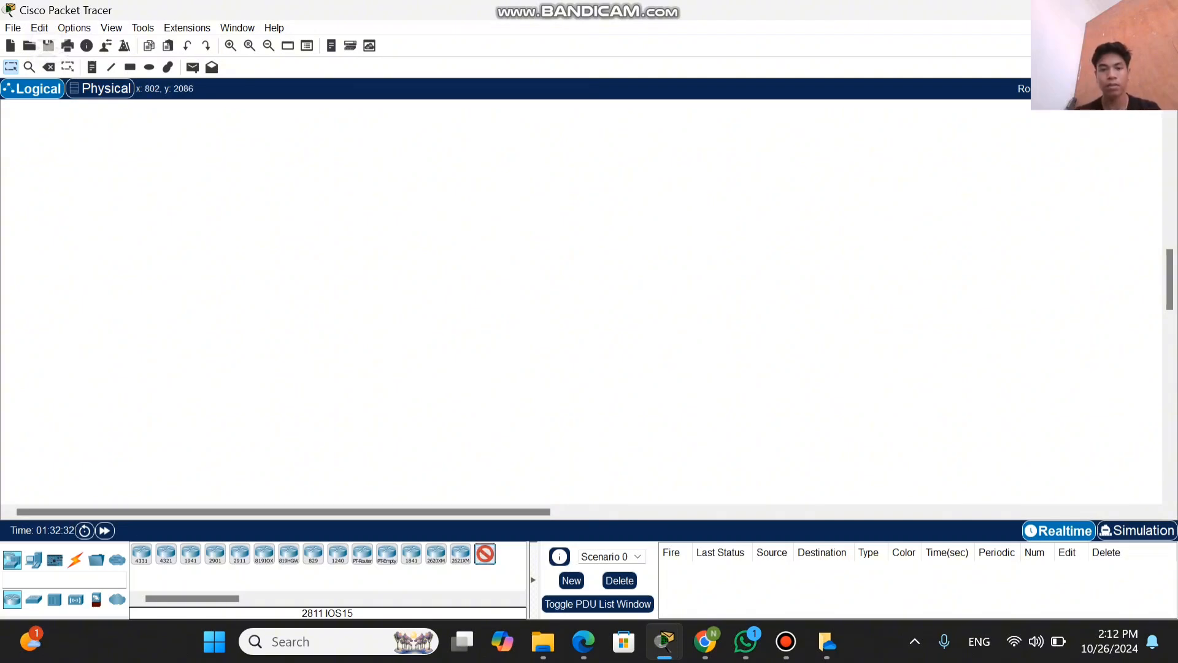
{"action": "left_click", "coordinate": [528, 324]}
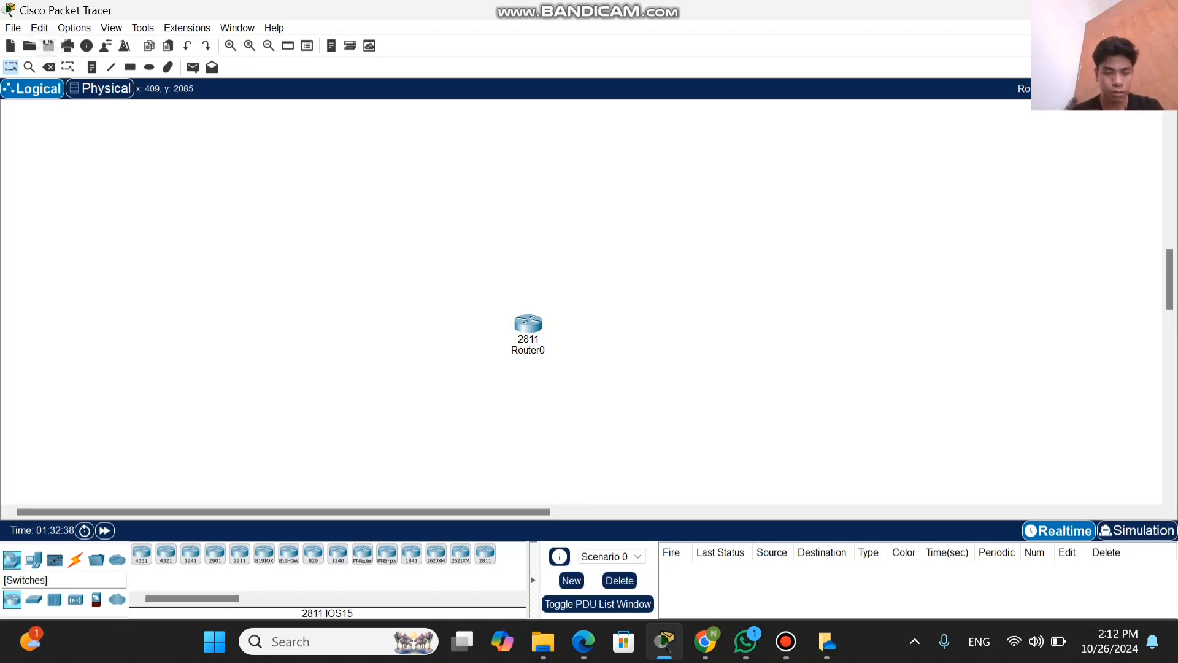
{"action": "left_click", "coordinate": [34, 599]}
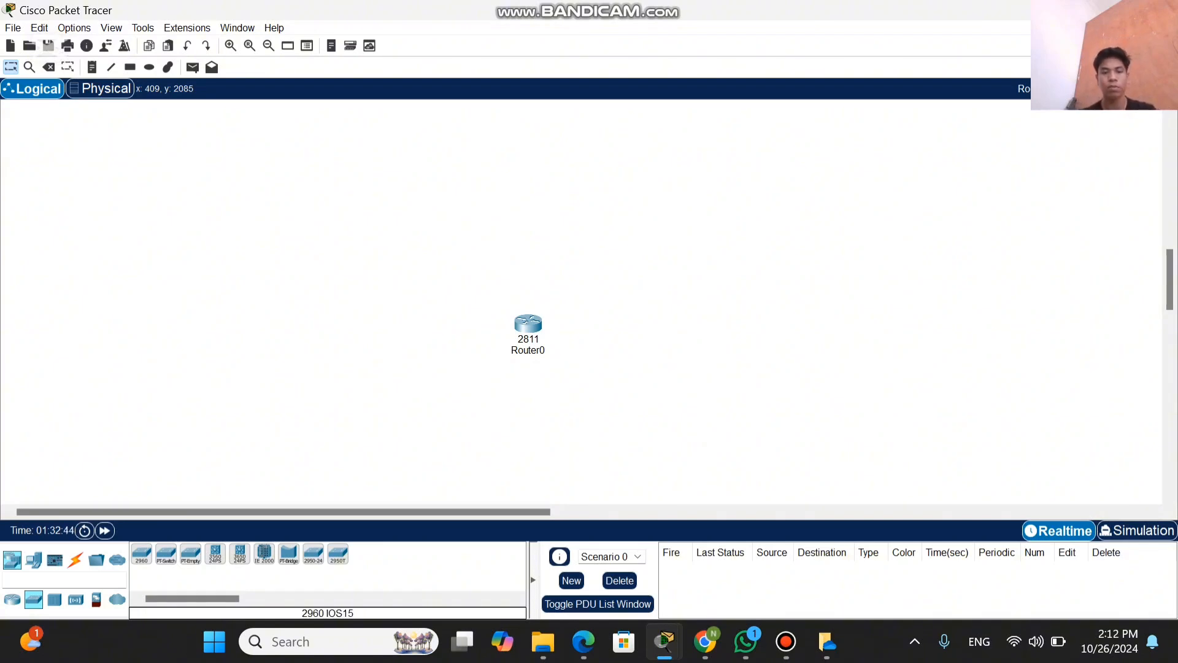
{"action": "left_click", "coordinate": [142, 554]}
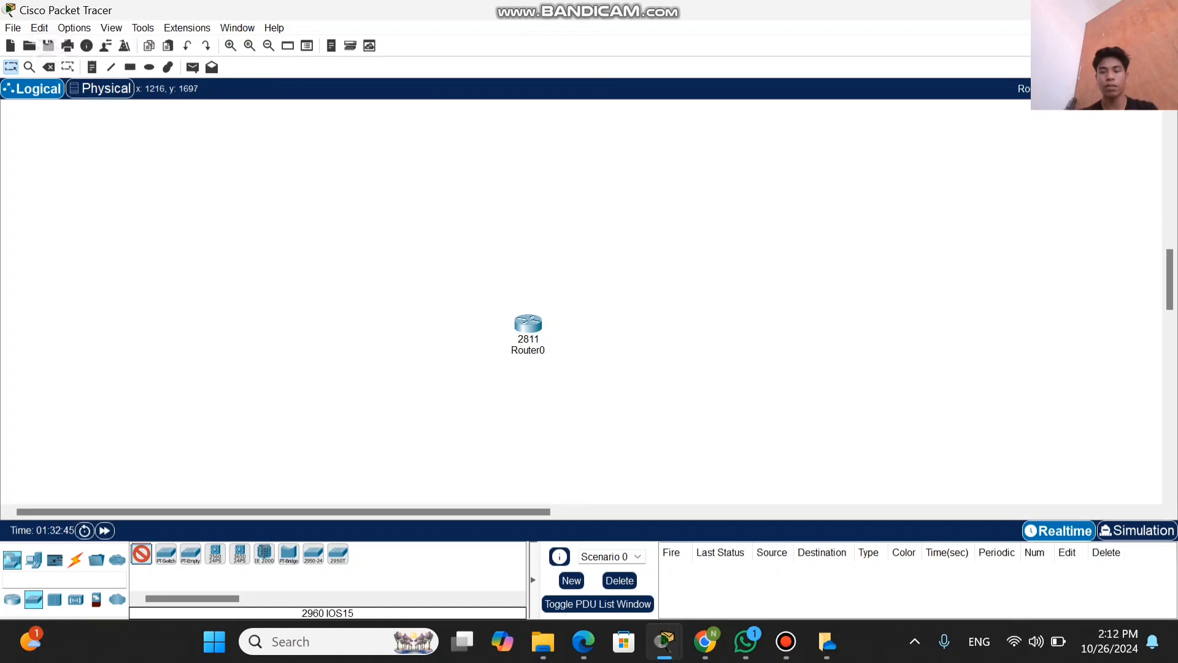
{"action": "left_click", "coordinate": [731, 271]}
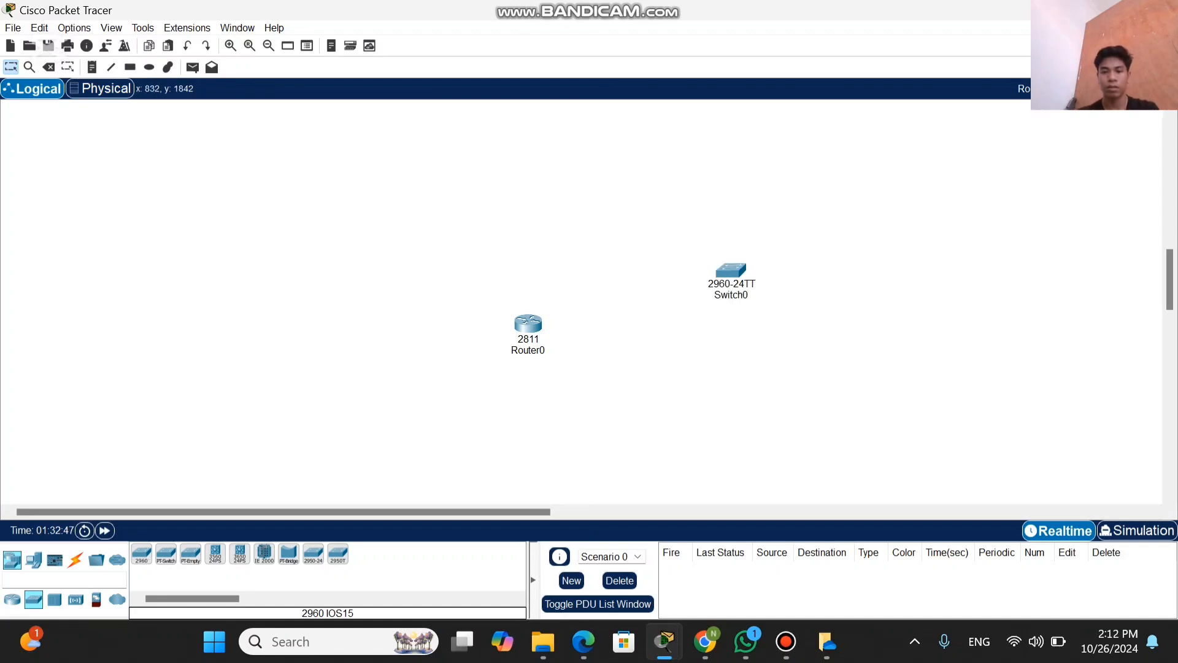
{"action": "left_click", "coordinate": [141, 554]}
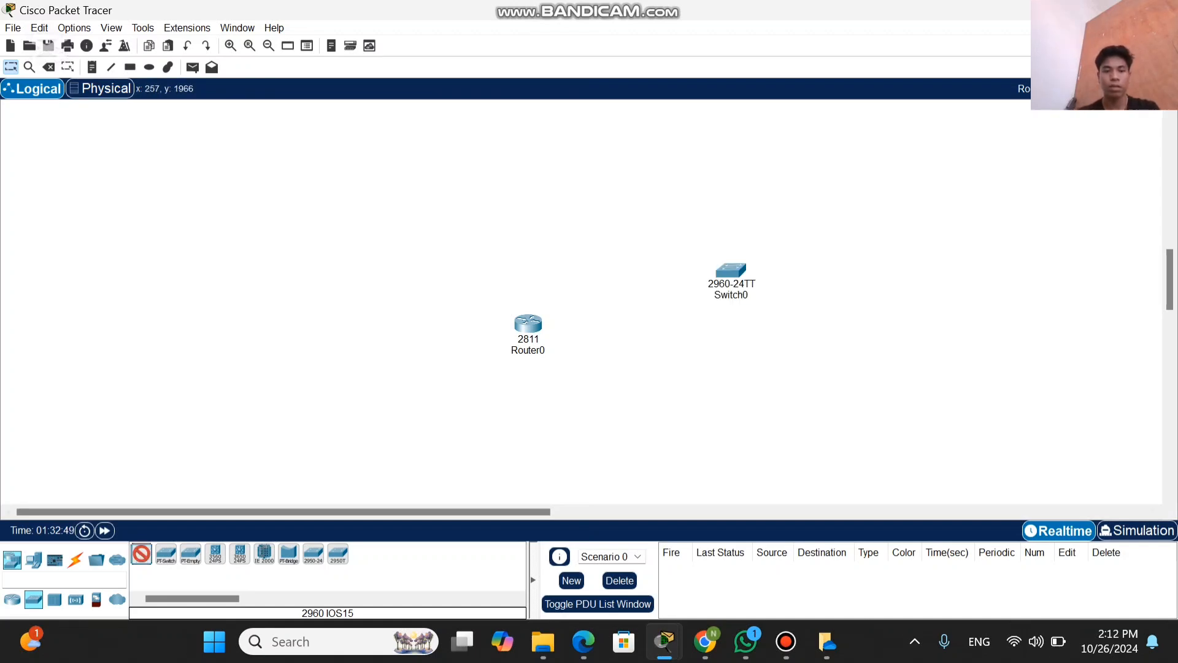
{"action": "left_click", "coordinate": [240, 293]}
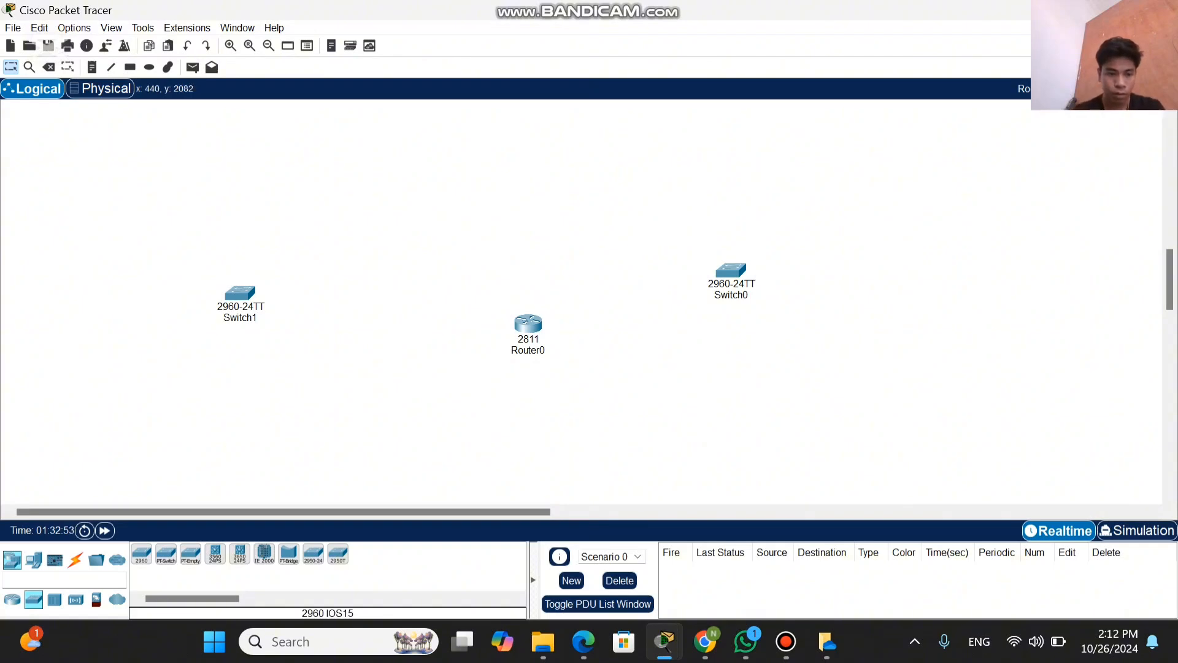
Step: Add two Server-PT end devices beyond Switch0, one above it and one below it
{"action": "left_click", "coordinate": [33, 559]}
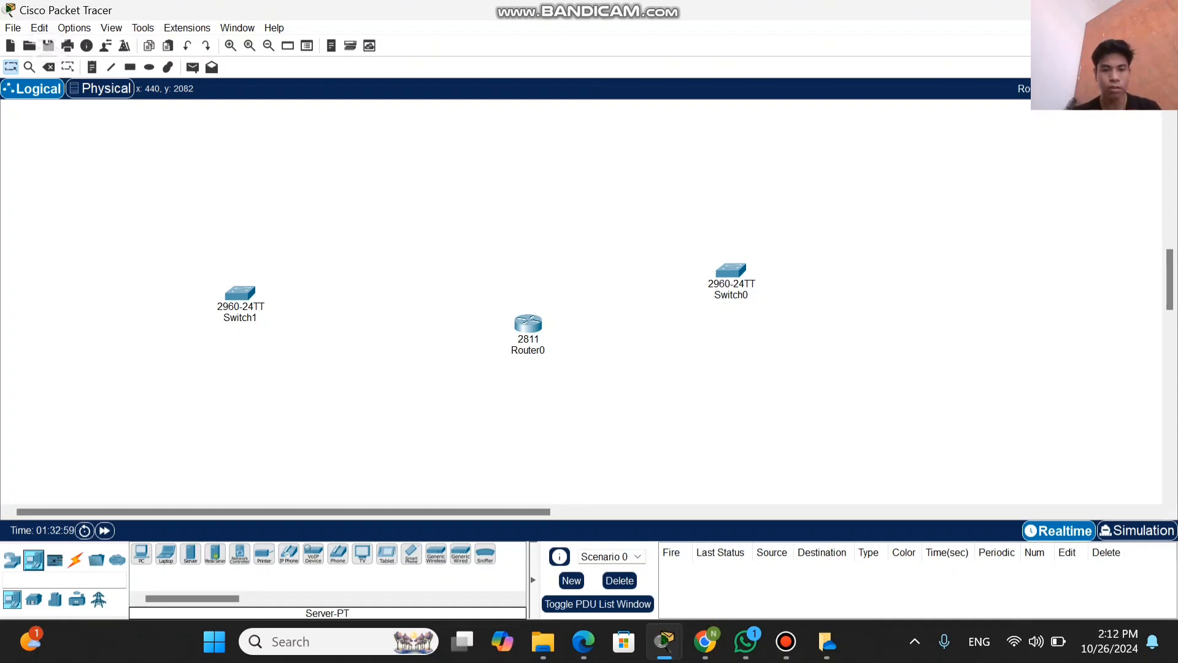
{"action": "left_click", "coordinate": [190, 553]}
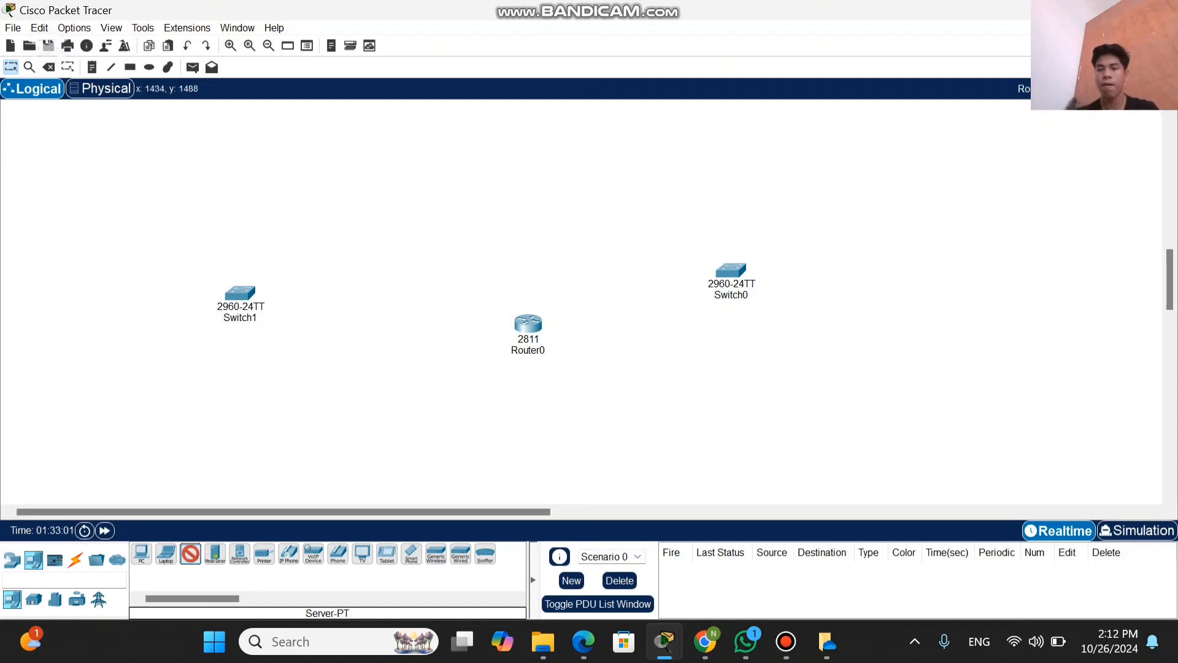
{"action": "left_click", "coordinate": [880, 134]}
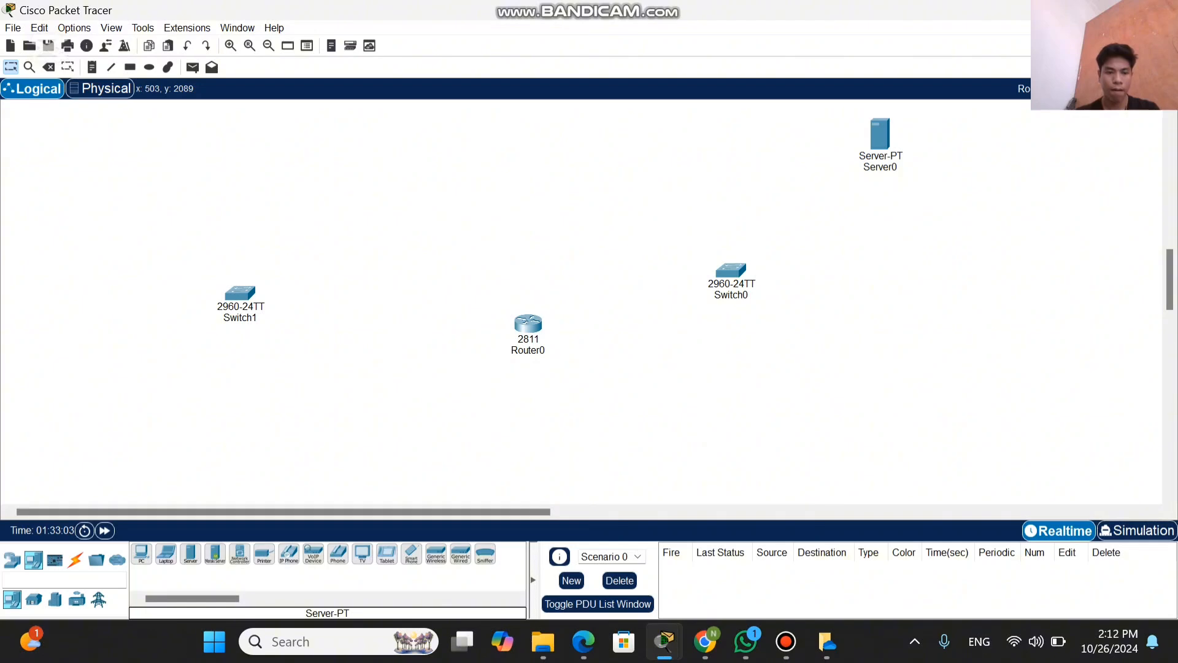
{"action": "left_click", "coordinate": [190, 554]}
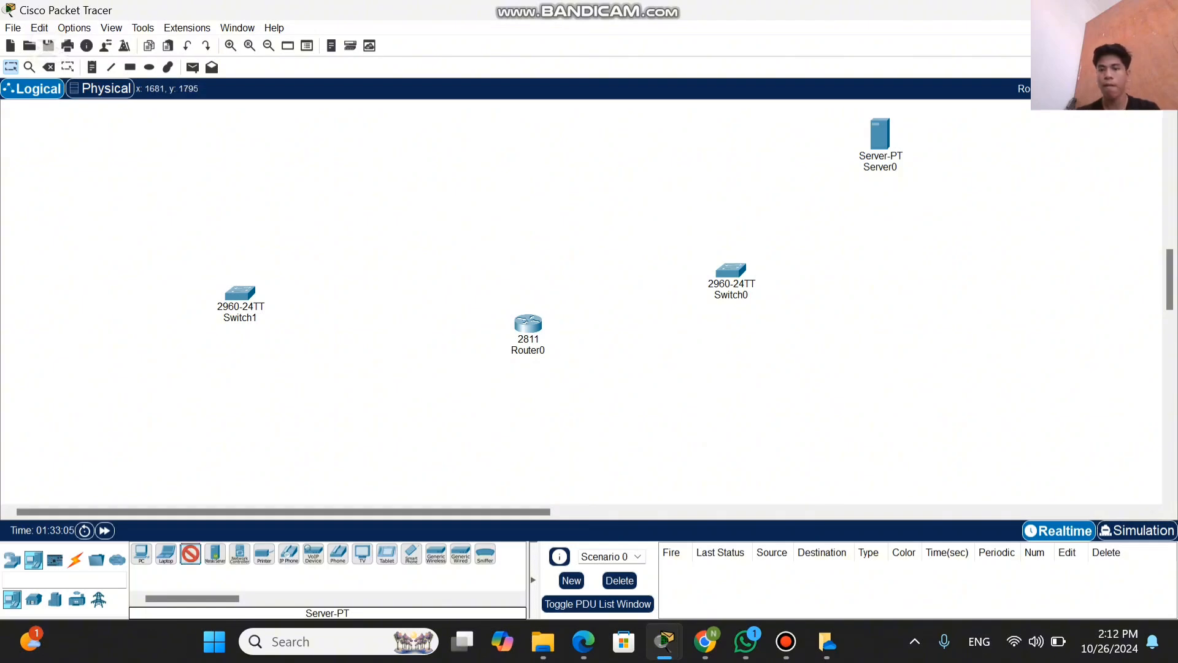
{"action": "left_click", "coordinate": [921, 344]}
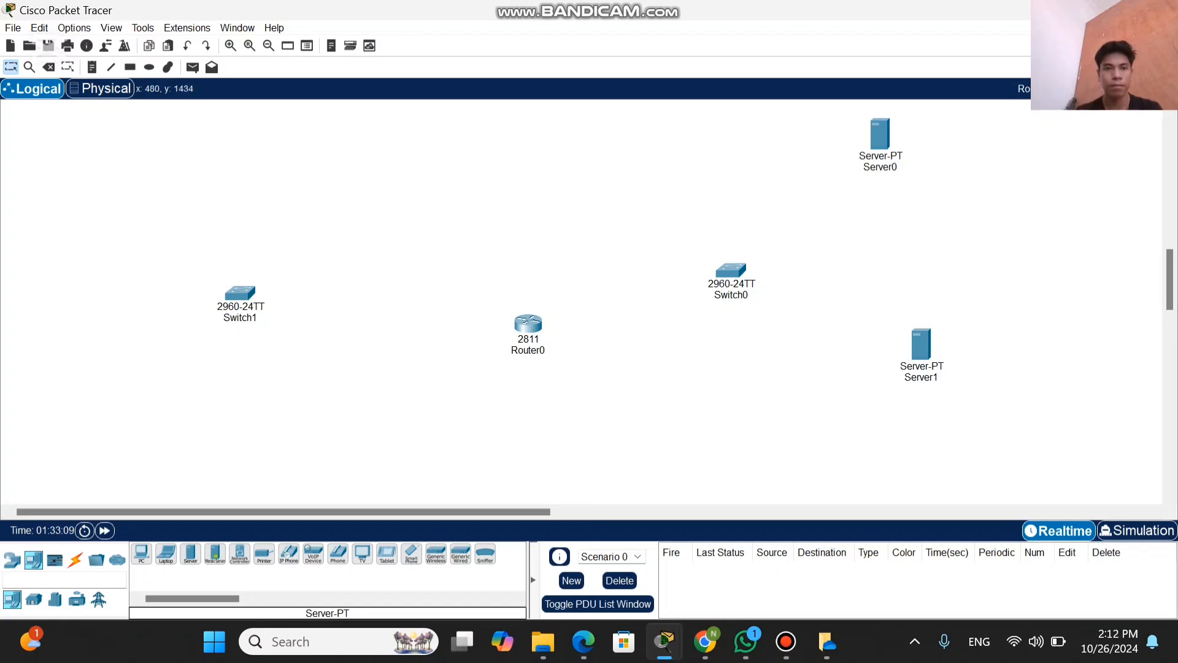
Step: Move Server0 and Server1 farther away from Switch0, aligning them one above the other
{"action": "left_click", "coordinate": [269, 45]}
{"action": "scroll", "coordinate": [583, 307], "scroll_direction": "up", "scroll_amount": 5}
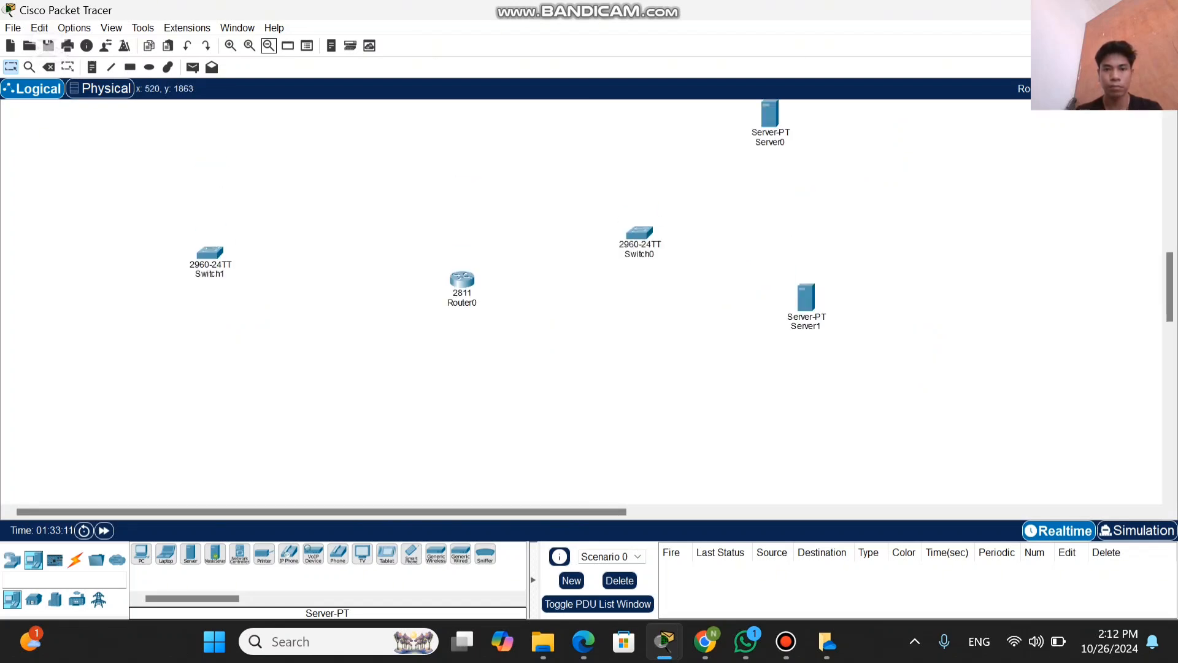
{"action": "scroll", "coordinate": [583, 307], "scroll_direction": "down", "scroll_amount": 1}
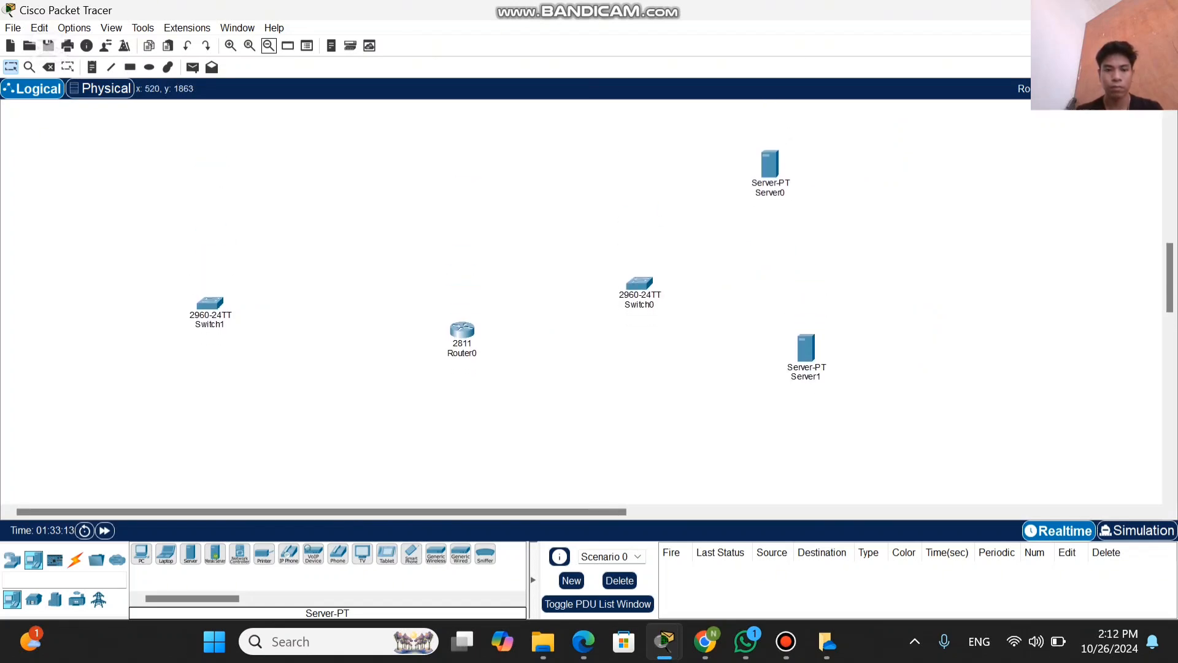
{"action": "mouse_move", "coordinate": [321, 512]}
{"action": "left_mouse_down"}
{"action": "mouse_move", "coordinate": [359, 512]}
{"action": "mouse_move", "coordinate": [320, 511]}
{"action": "left_mouse_up"}
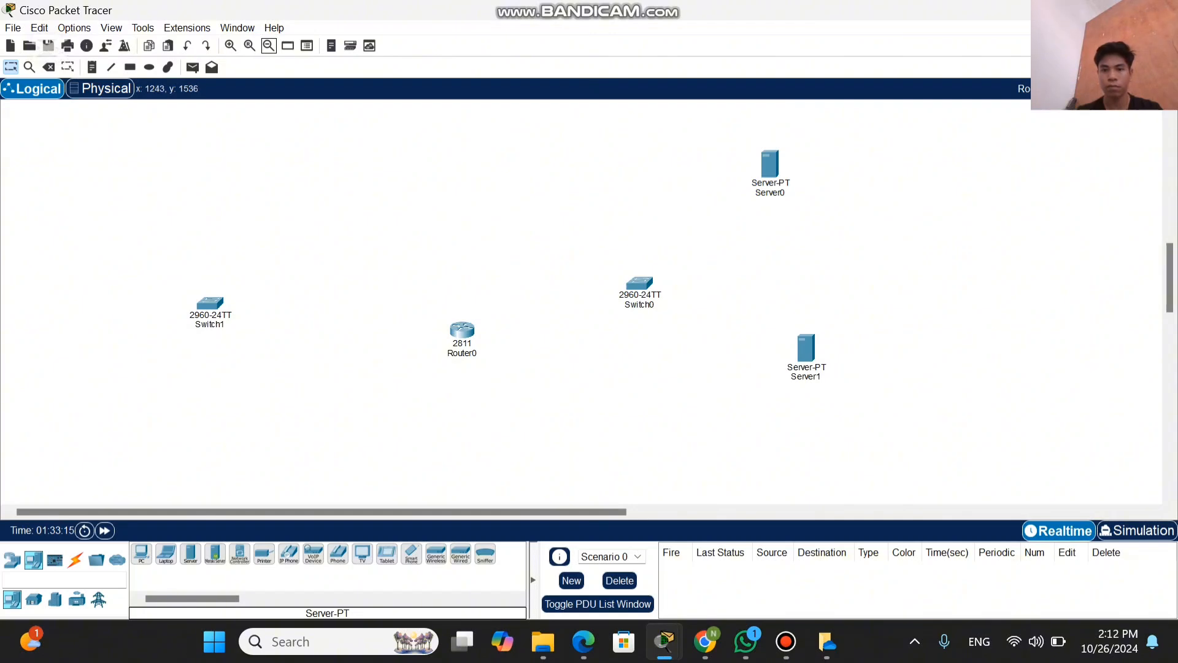
{"action": "scroll", "coordinate": [583, 307], "scroll_direction": "right", "scroll_amount": 6}
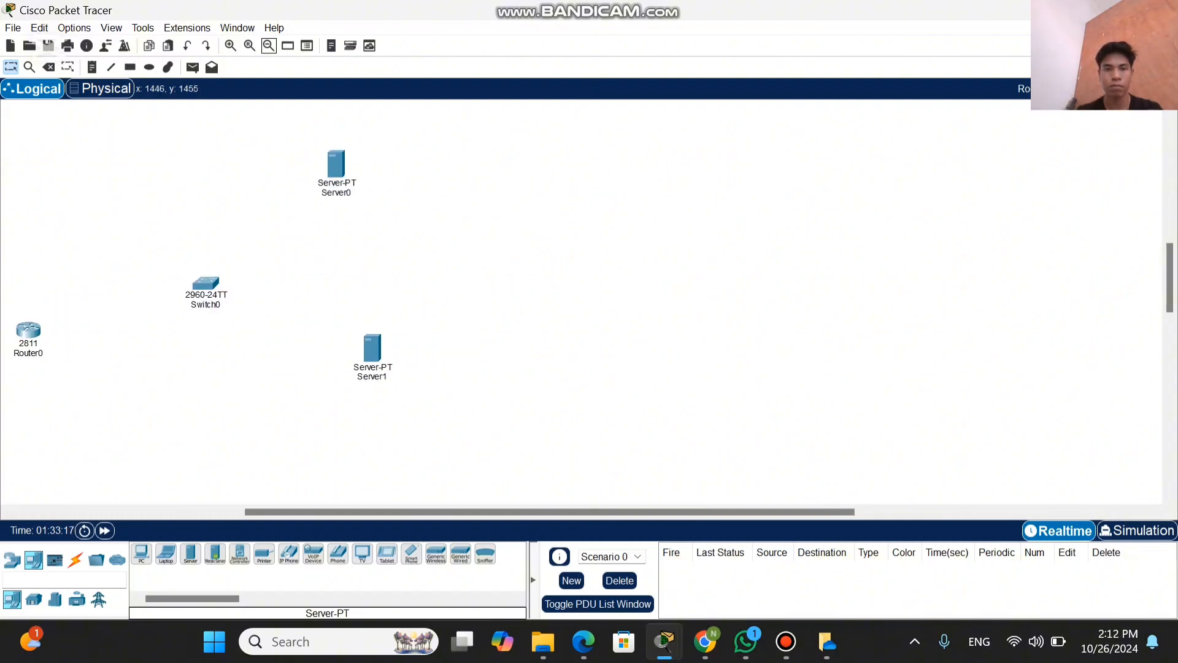
{"action": "left_click_drag", "start_coordinate": [337, 165], "coordinate": [714, 156]}
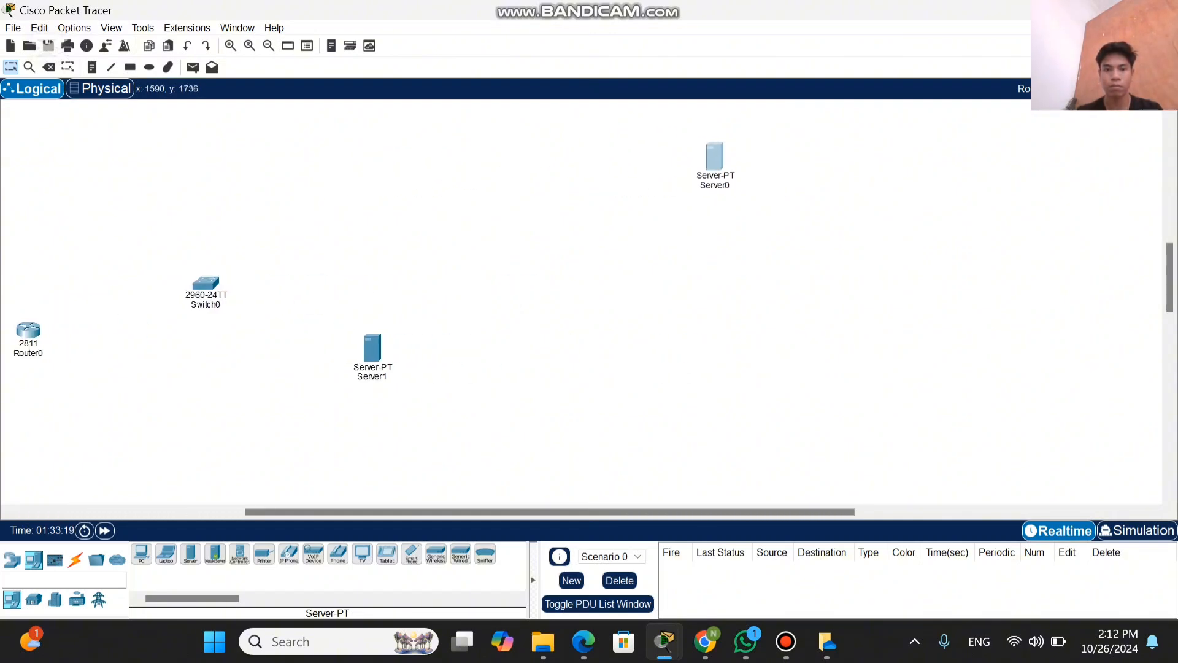
{"action": "left_click_drag", "start_coordinate": [373, 348], "coordinate": [715, 341]}
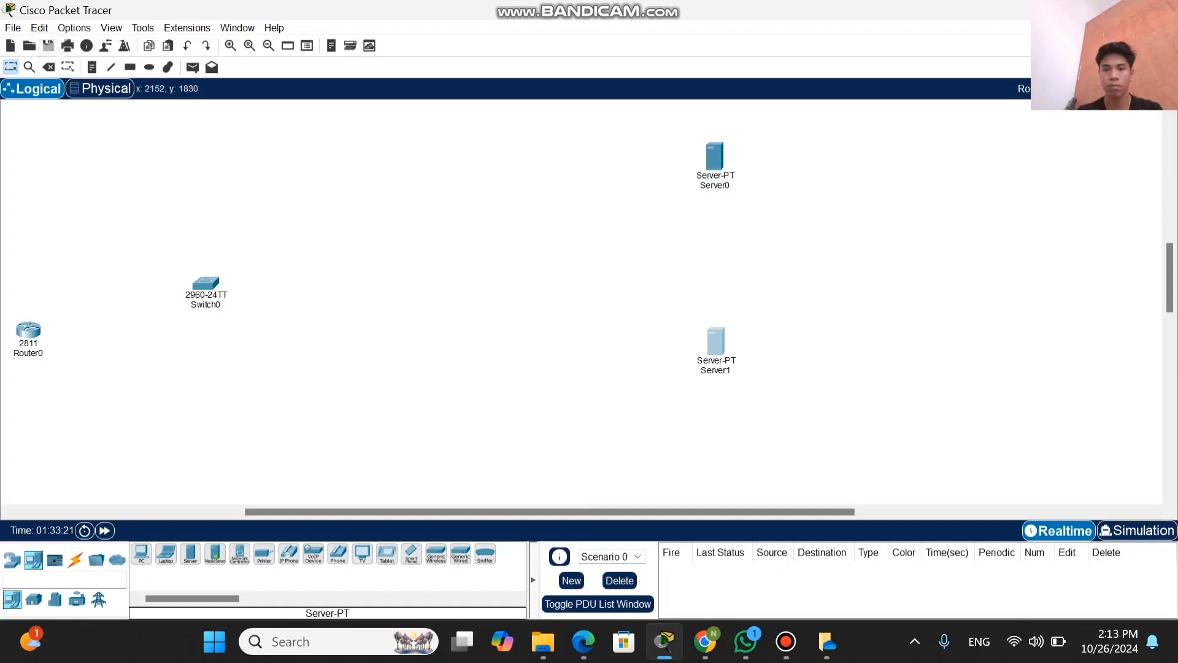
Step: Reposition Switch0, Router0 and Switch1 closer to the servers, leaving free space beyond Switch1 and keeping the router between the switches
{"action": "left_click_drag", "start_coordinate": [205, 283], "coordinate": [502, 260]}
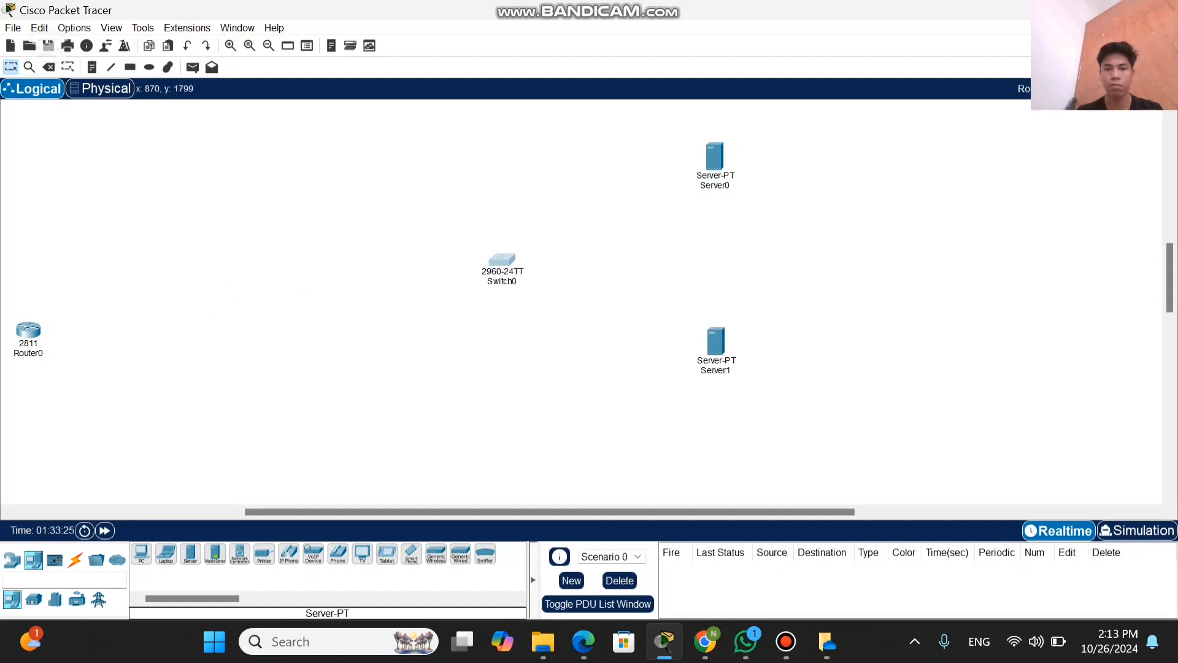
{"action": "left_click_drag", "start_coordinate": [28, 332], "coordinate": [287, 329]}
{"action": "scroll", "coordinate": [287, 329], "scroll_direction": "left", "scroll_amount": 5}
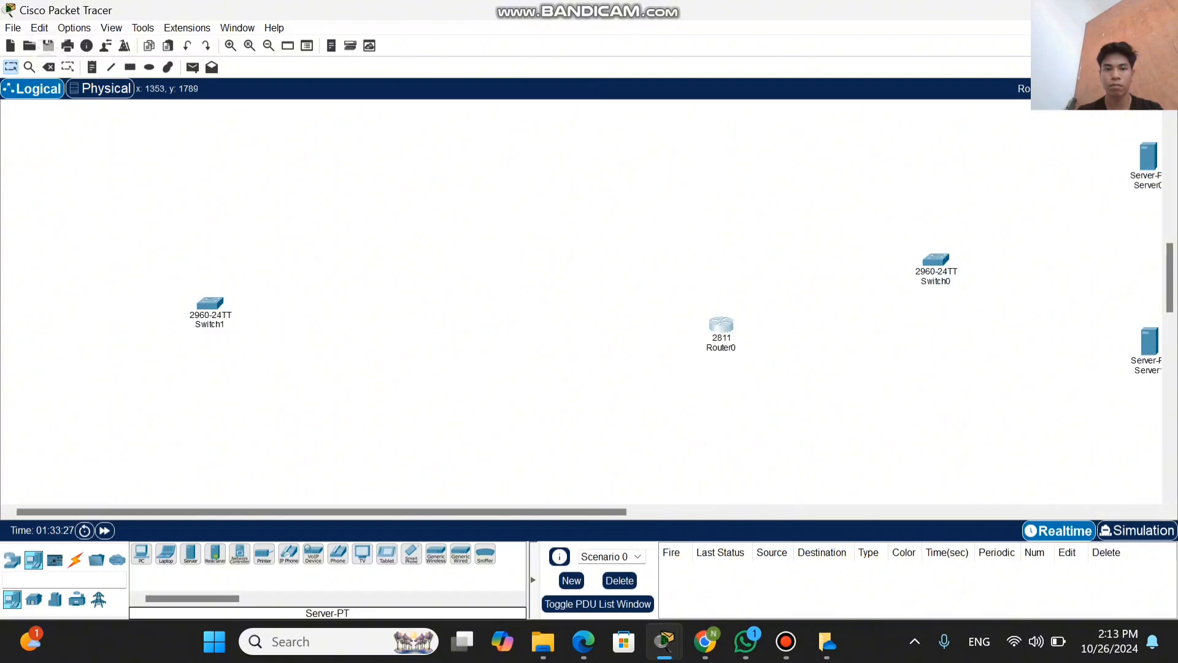
{"action": "scroll", "coordinate": [582, 300], "scroll_direction": "right", "scroll_amount": 4}
{"action": "left_click_drag", "start_coordinate": [102, 302], "coordinate": [378, 294]}
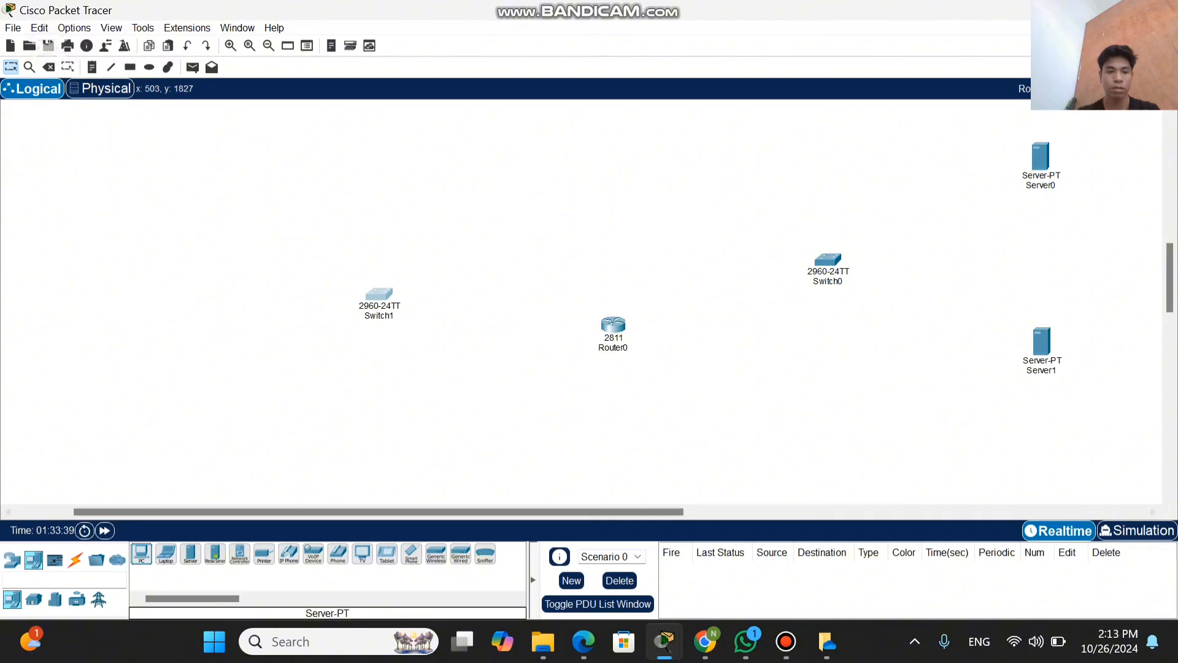
Step: Add three PC-PT end devices in a vertical column on the outer side of Switch1
{"action": "left_click", "coordinate": [141, 554]}
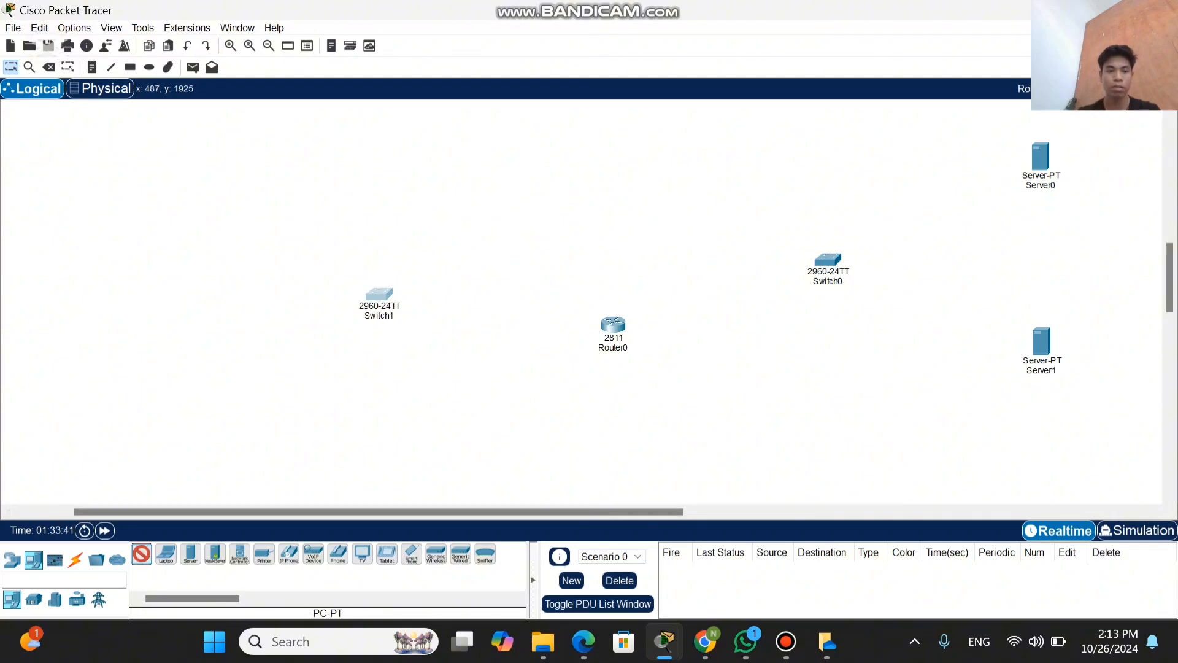
{"action": "left_click", "coordinate": [176, 196]}
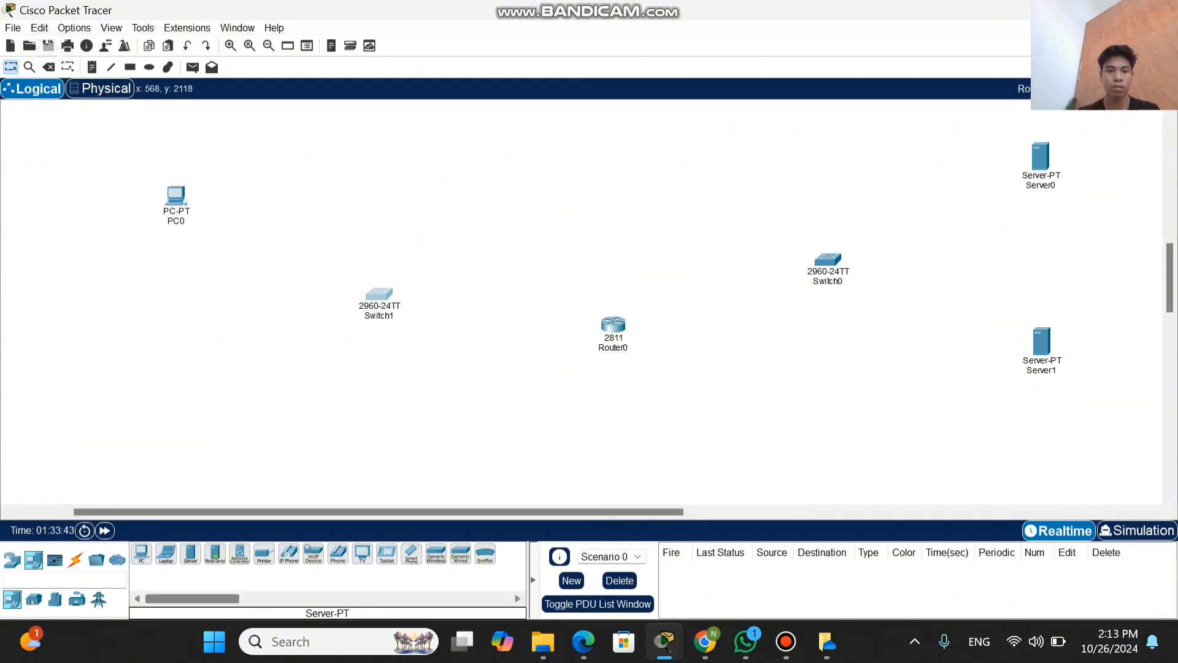
{"action": "left_click", "coordinate": [141, 553]}
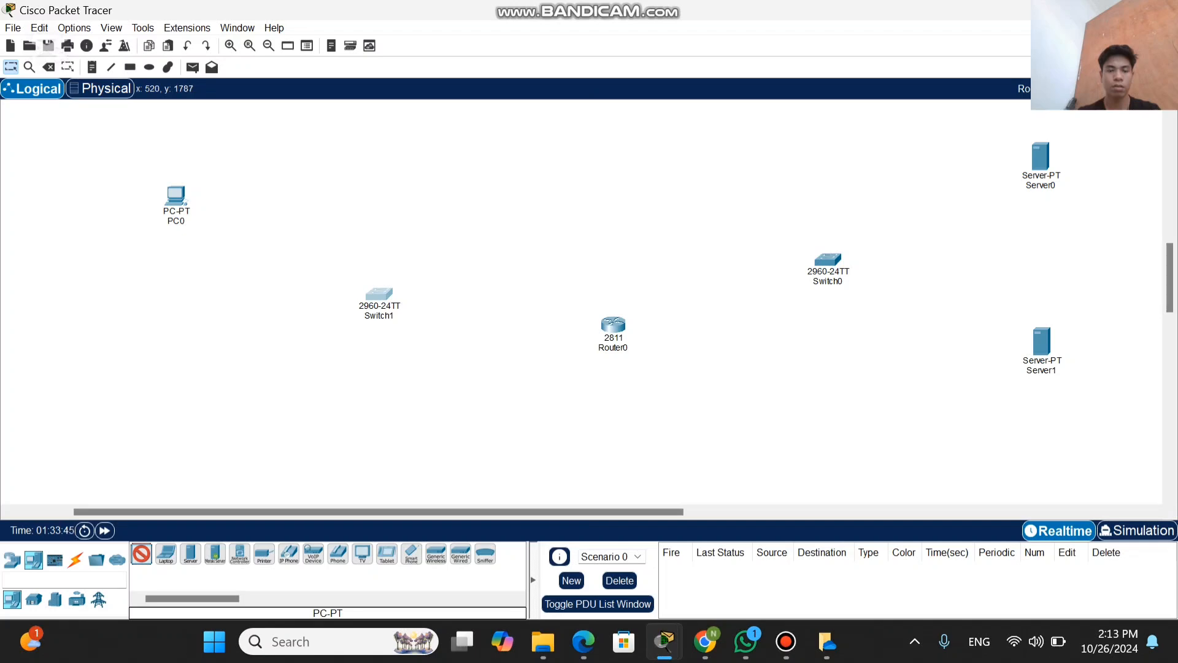
{"action": "left_click", "coordinate": [169, 324]}
{"action": "left_click", "coordinate": [141, 553]}
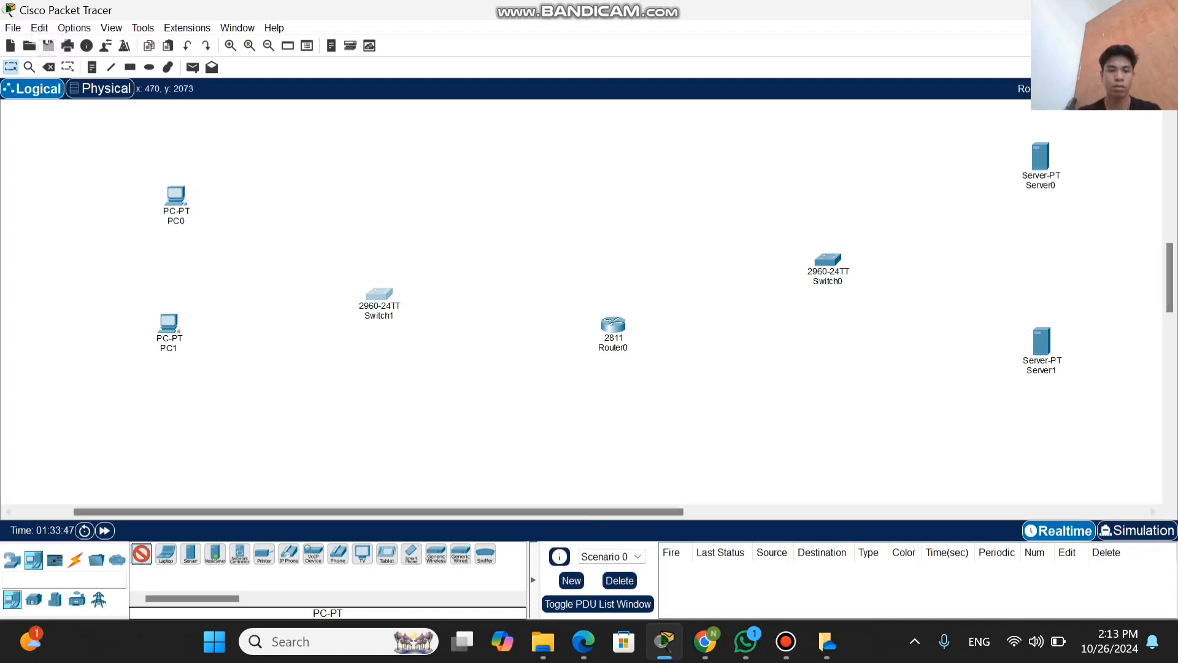
{"action": "left_click", "coordinate": [167, 443]}
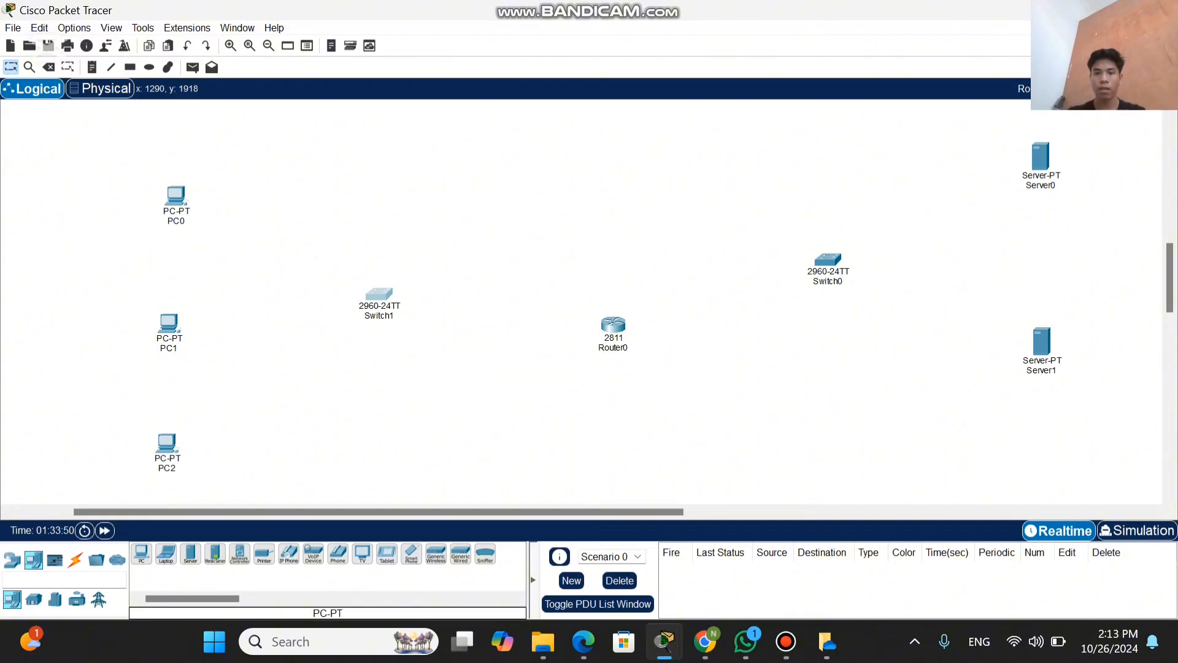
{"action": "scroll", "coordinate": [582, 301], "scroll_direction": "down", "scroll_amount": 2}
{"action": "scroll", "coordinate": [582, 300], "scroll_direction": "up", "scroll_amount": 2}
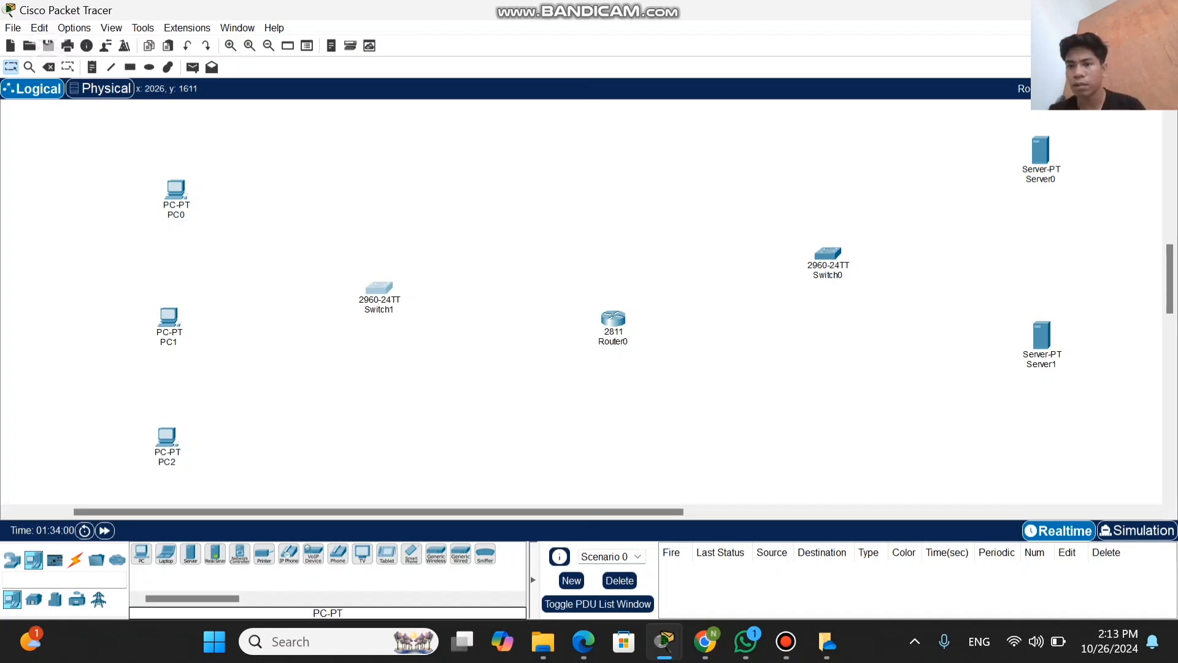
{"action": "left_click", "coordinate": [1041, 180]}
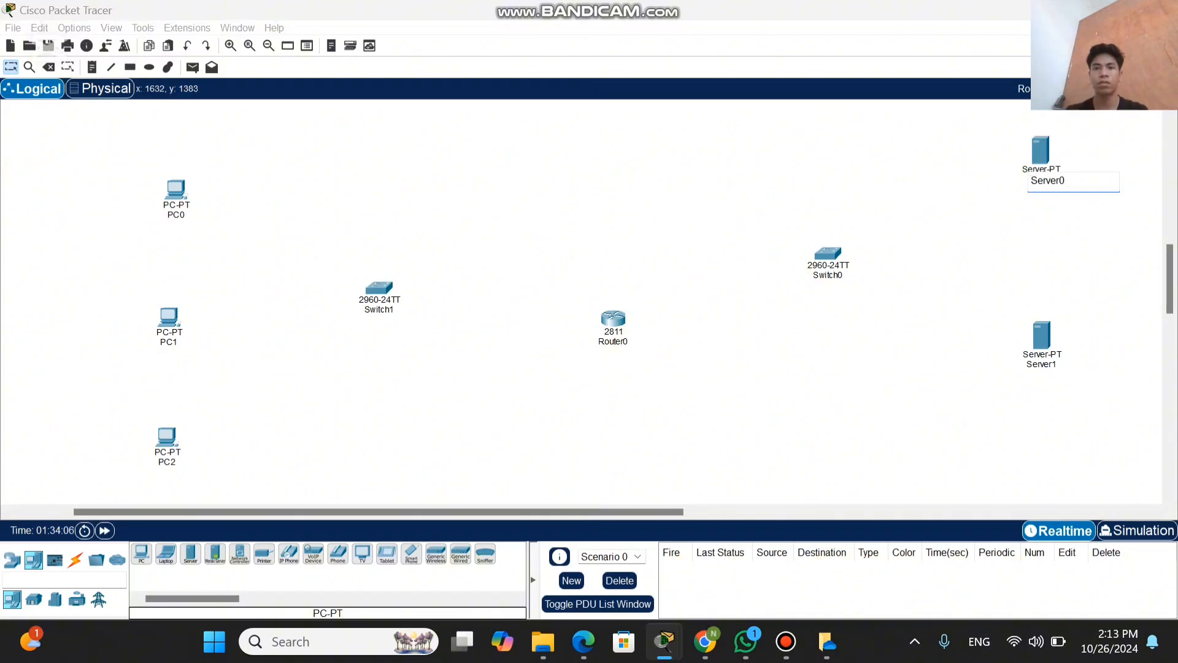
{"action": "left_click", "coordinate": [861, 103]}
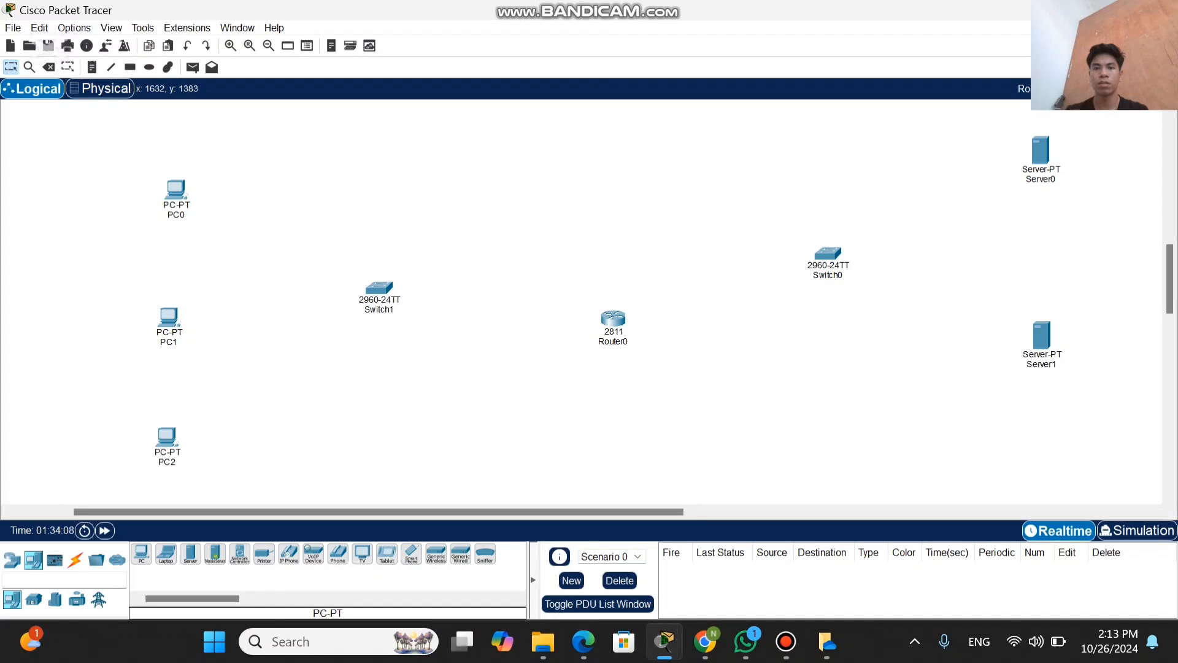
{"action": "mouse_move", "coordinate": [673, 10]}
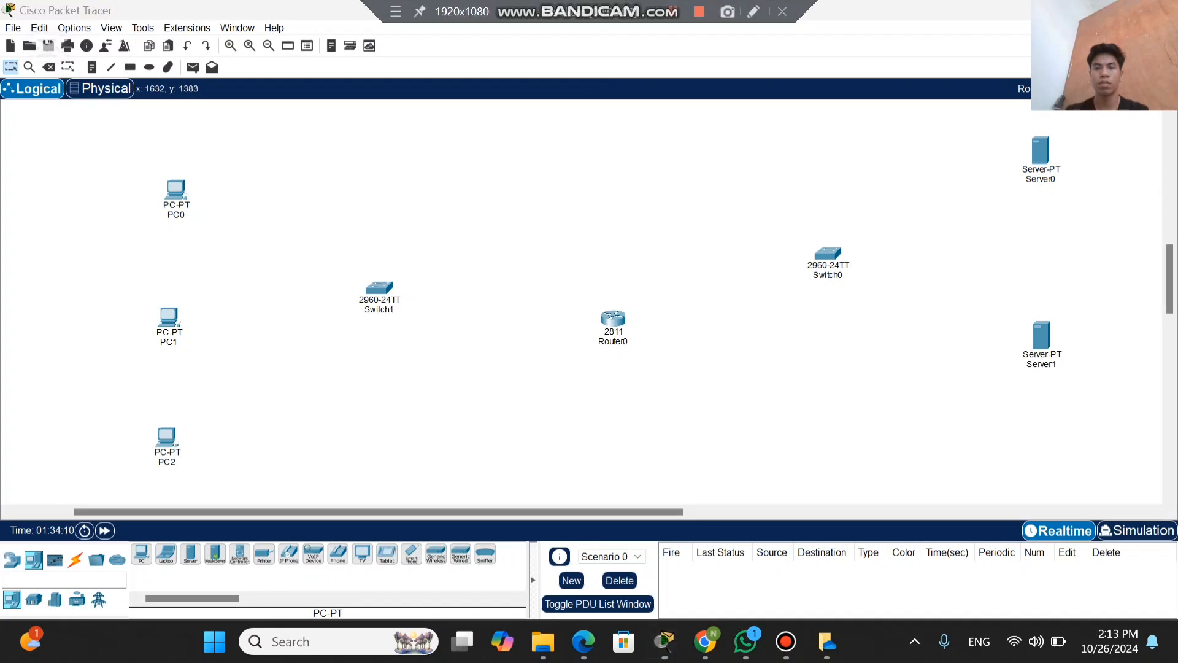
{"action": "left_click", "coordinate": [673, 9]}
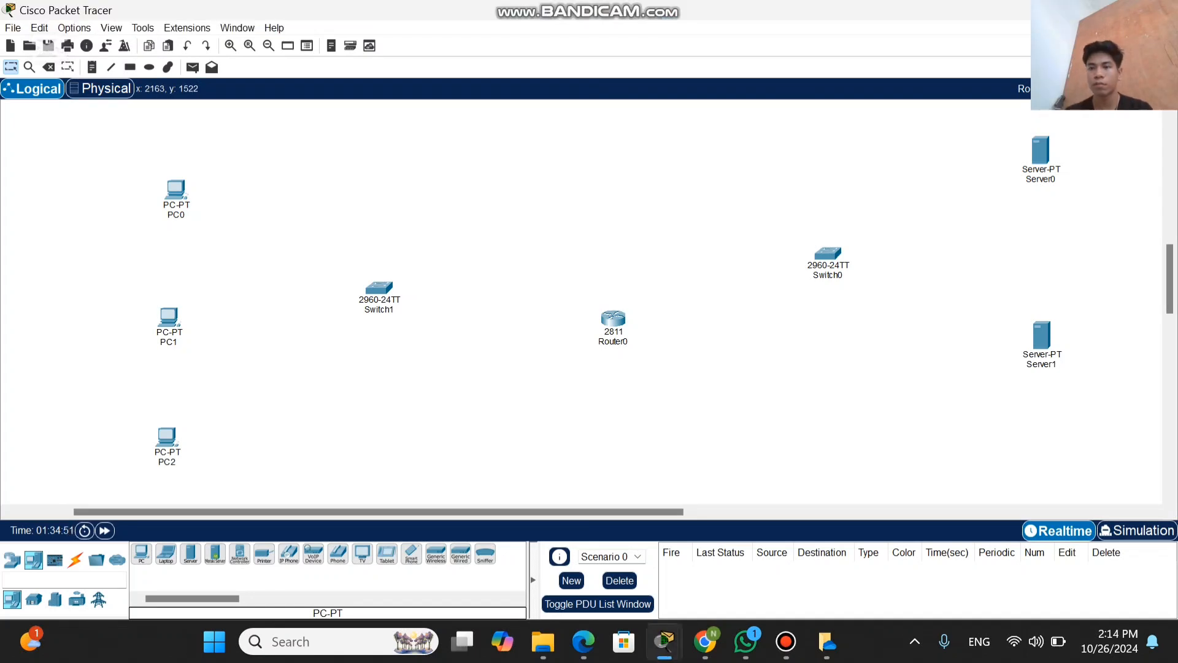
Step: Rename Server0, the upper server, as "Server www 192."
{"action": "left_click", "coordinate": [1042, 179]}
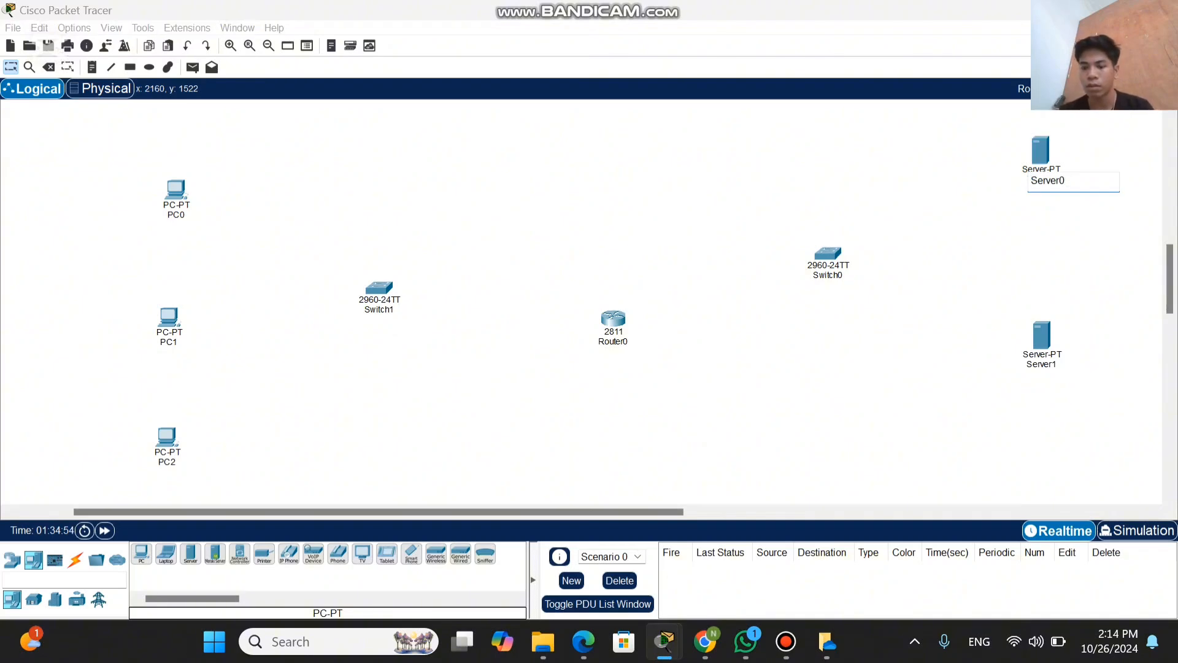
{"action": "key", "text": "BackSpace"}
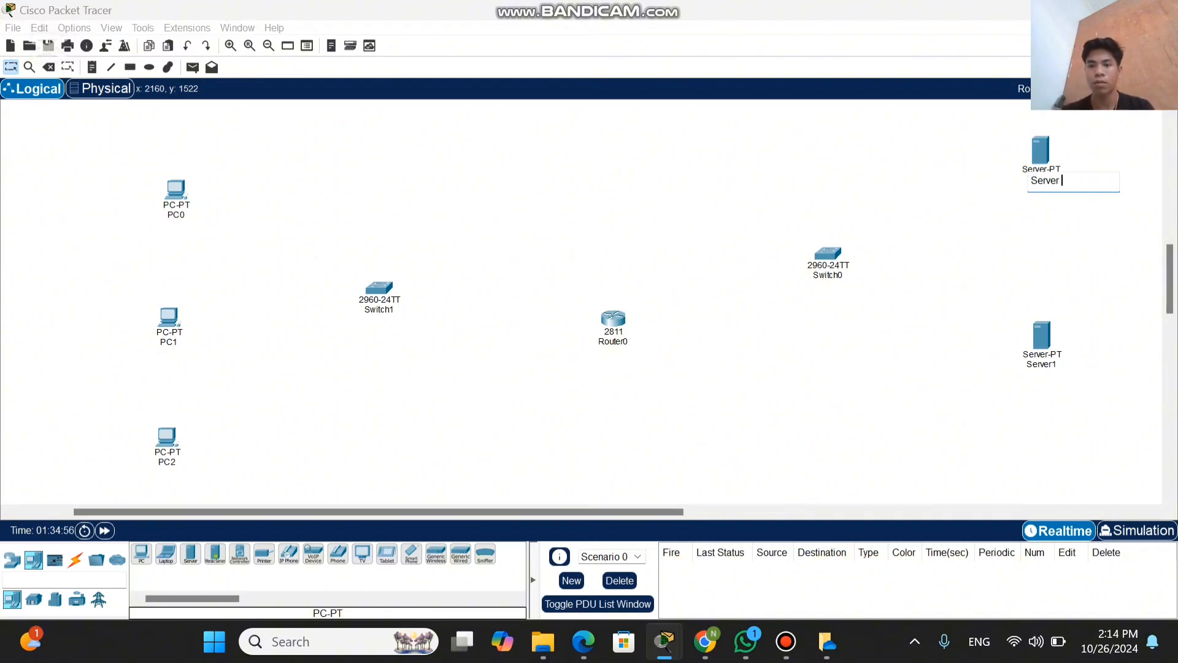
{"action": "type", "text": "www"}
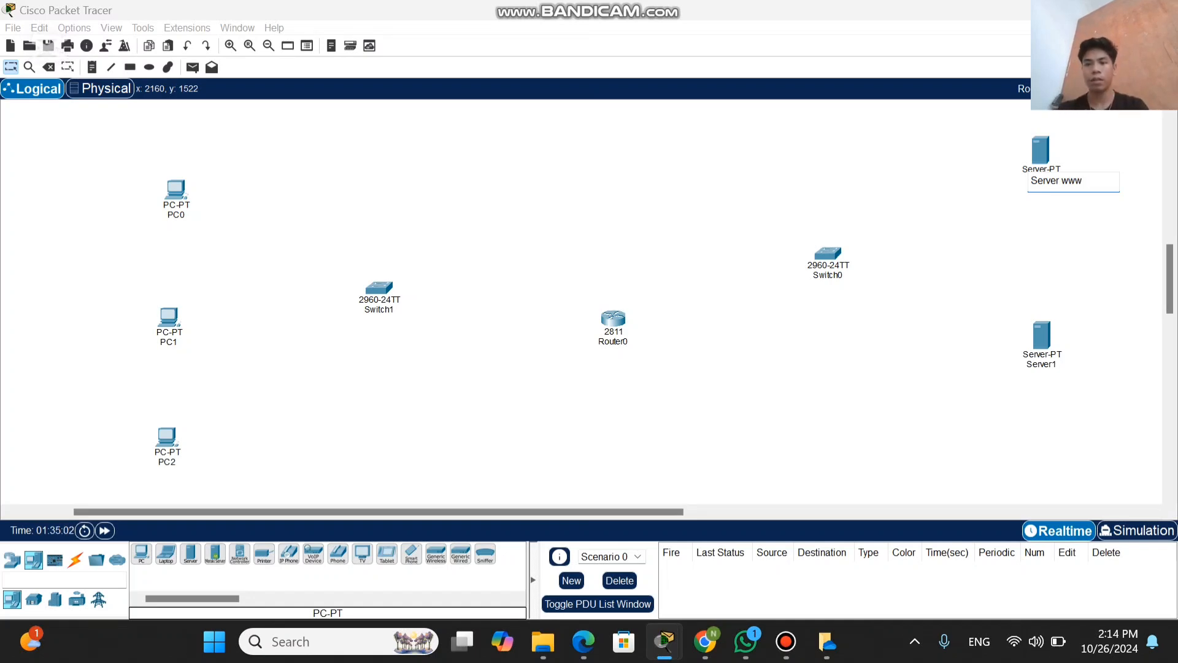
{"action": "type", "text": " 192."}
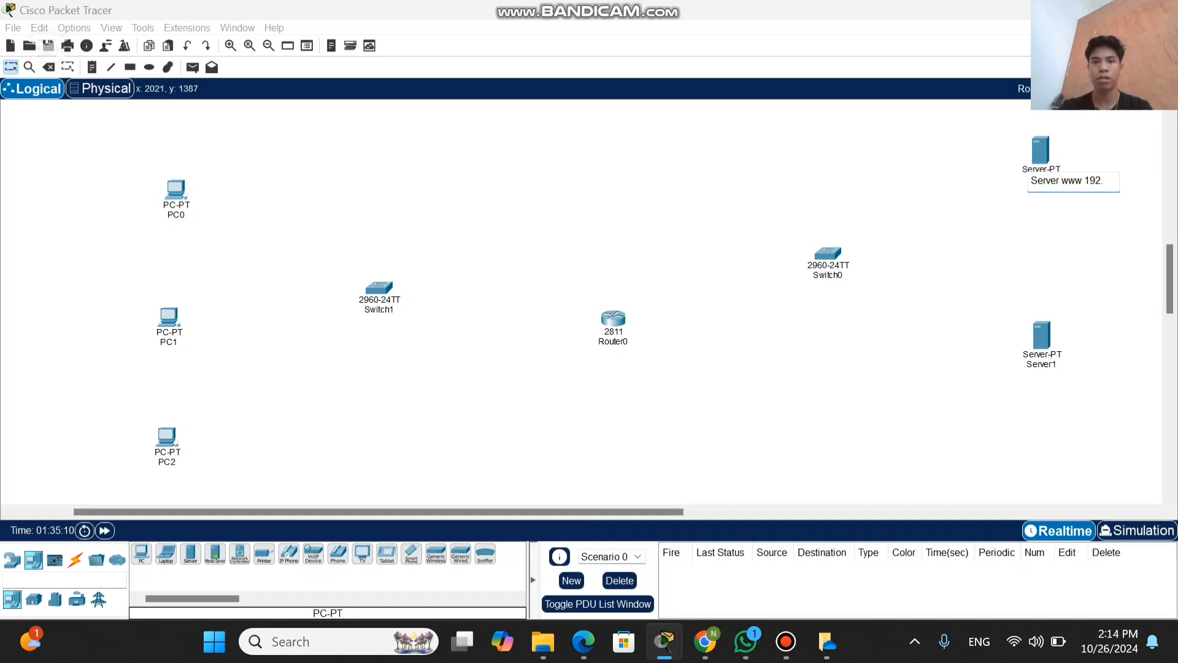
{"action": "key", "text": "Return"}
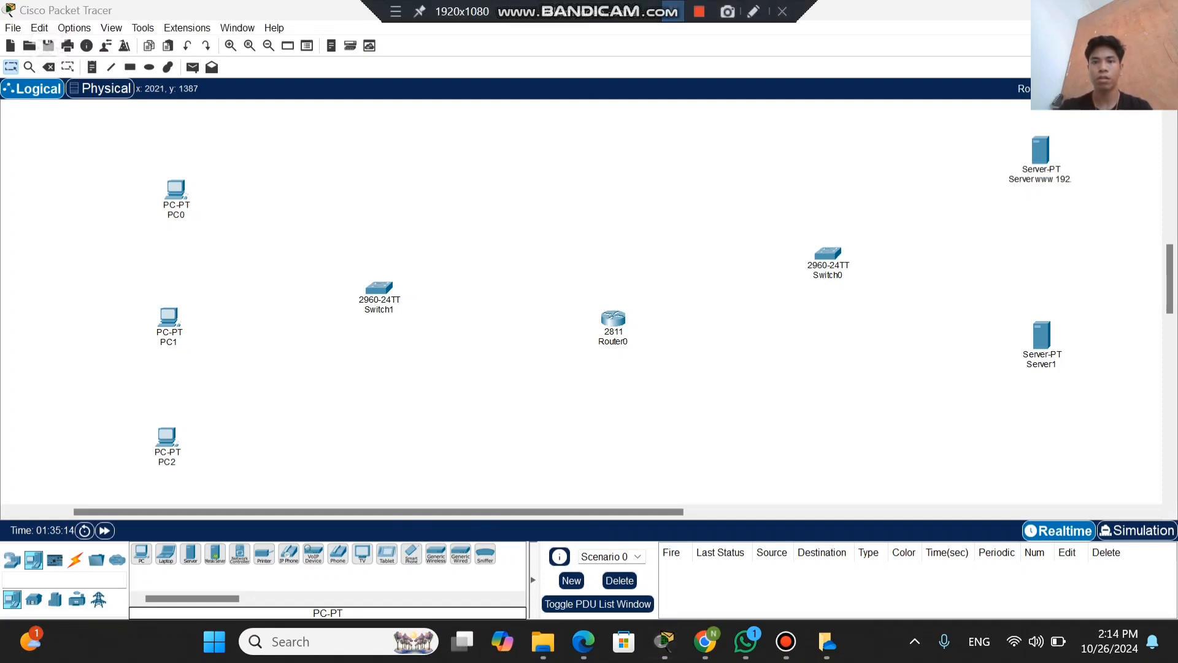
Step: Correct the address in the upper server's label so the name reads "Server www 172.31.46.1"
{"action": "left_click", "coordinate": [1040, 180]}
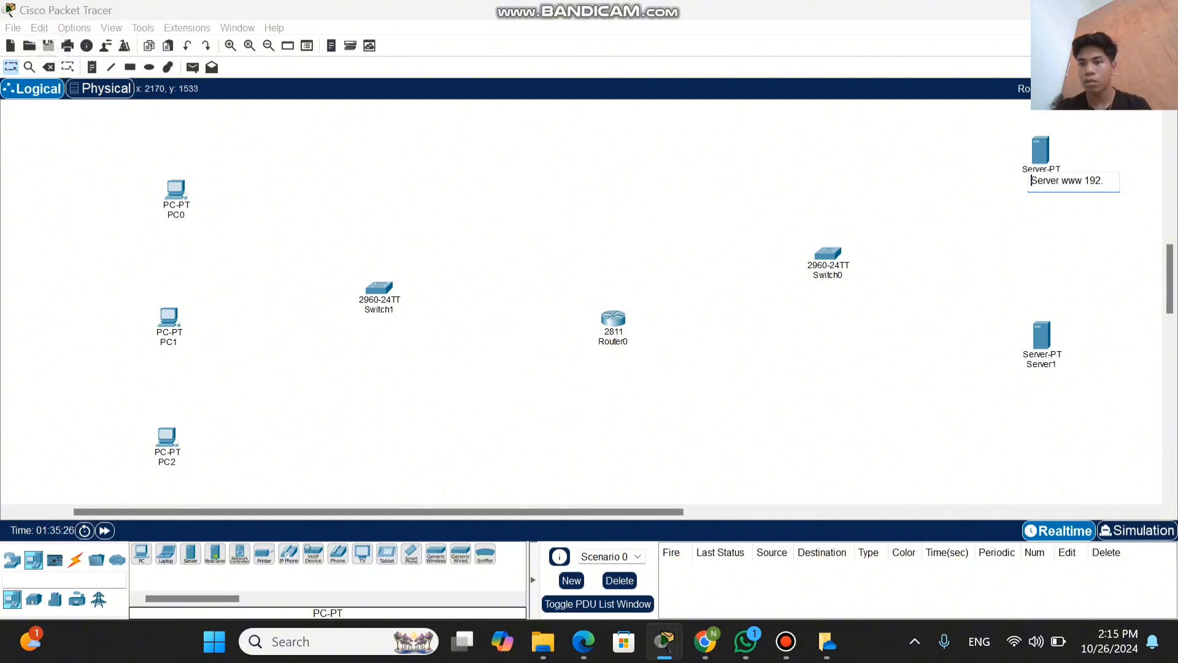
{"action": "key", "text": "BackSpace"}
{"action": "key", "text": "BackSpace"}
{"action": "key", "text": "BackSpace"}
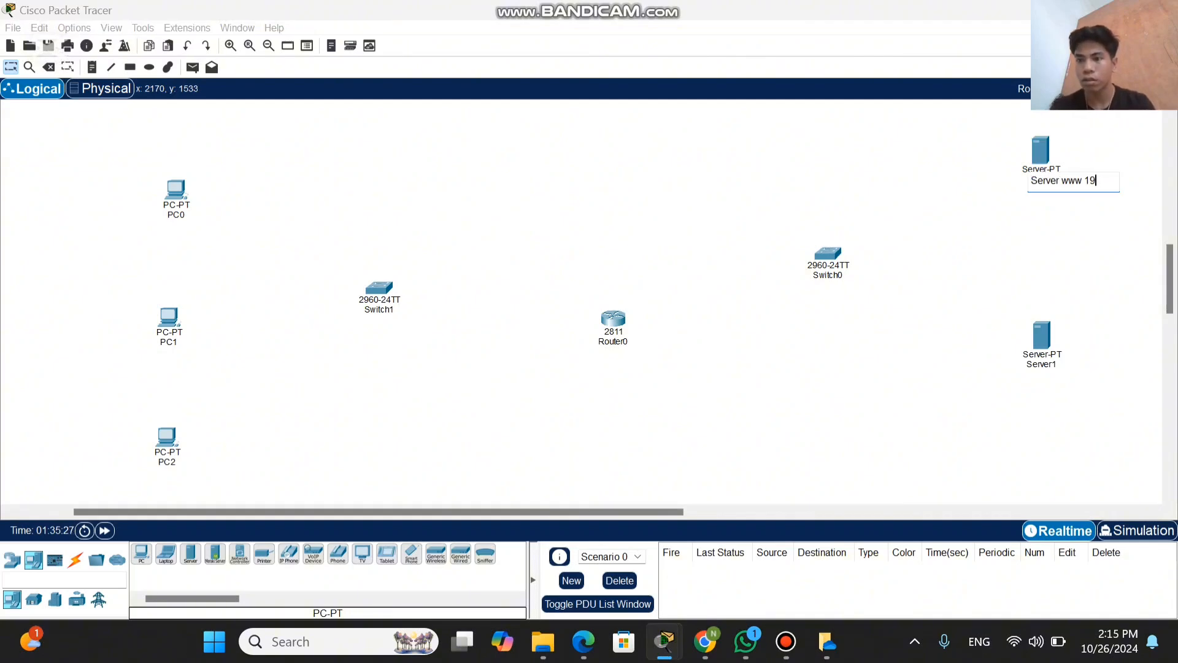
{"action": "type", "text": "72"}
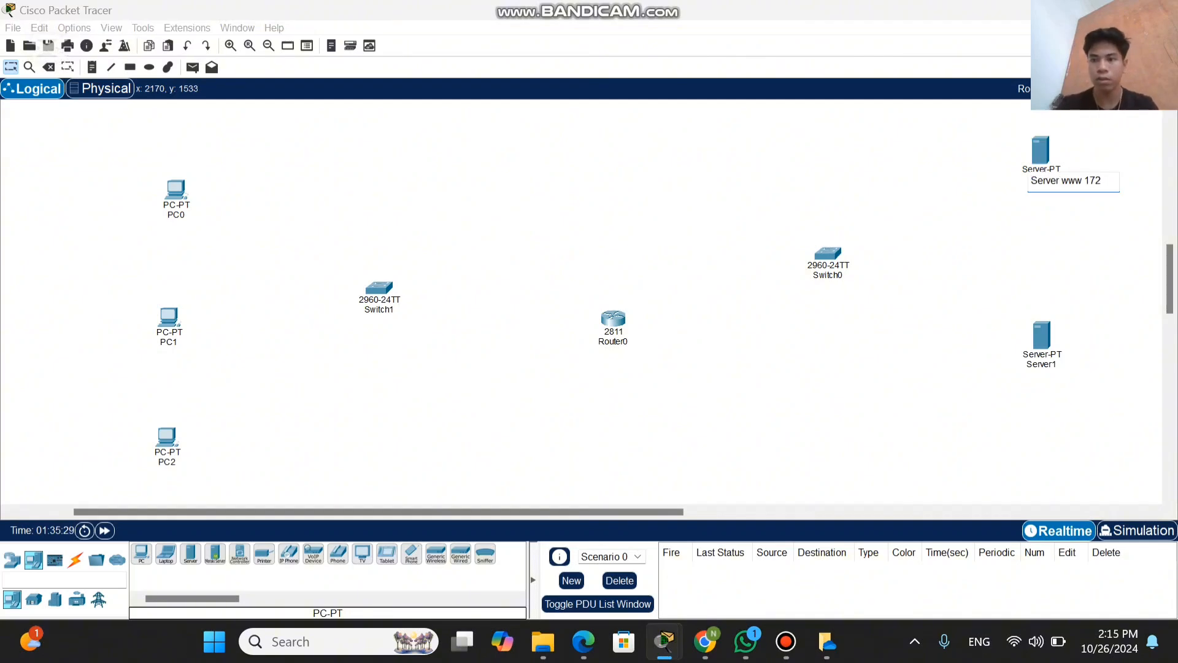
{"action": "type", "text": "."}
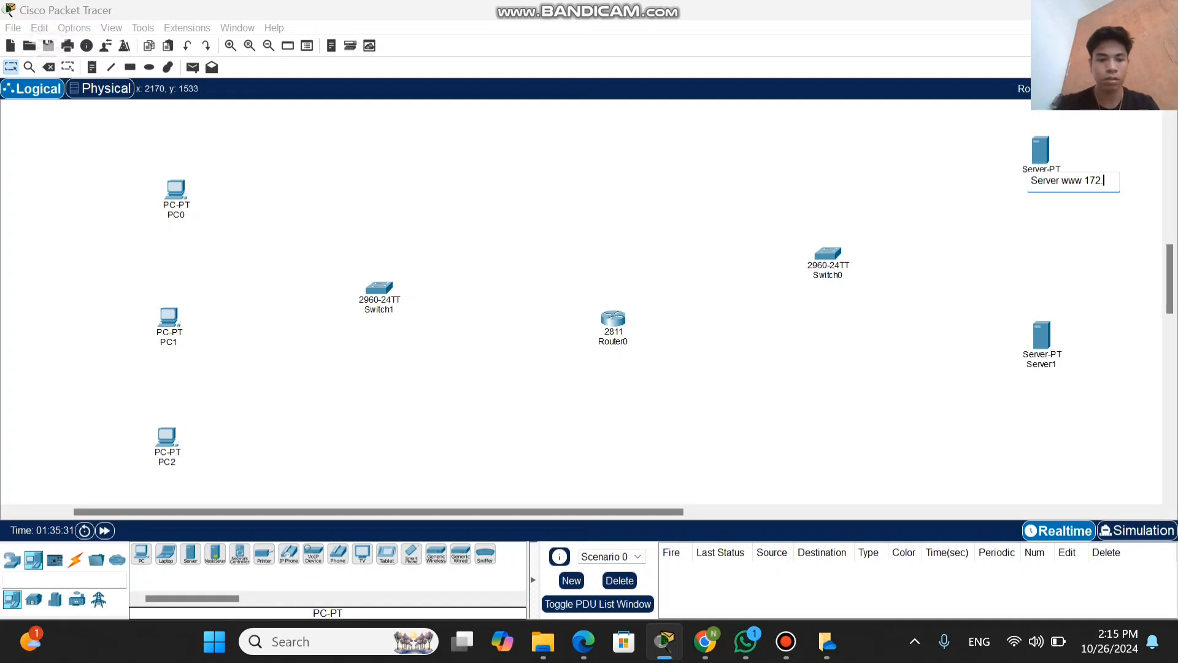
{"action": "type", "text": "31."}
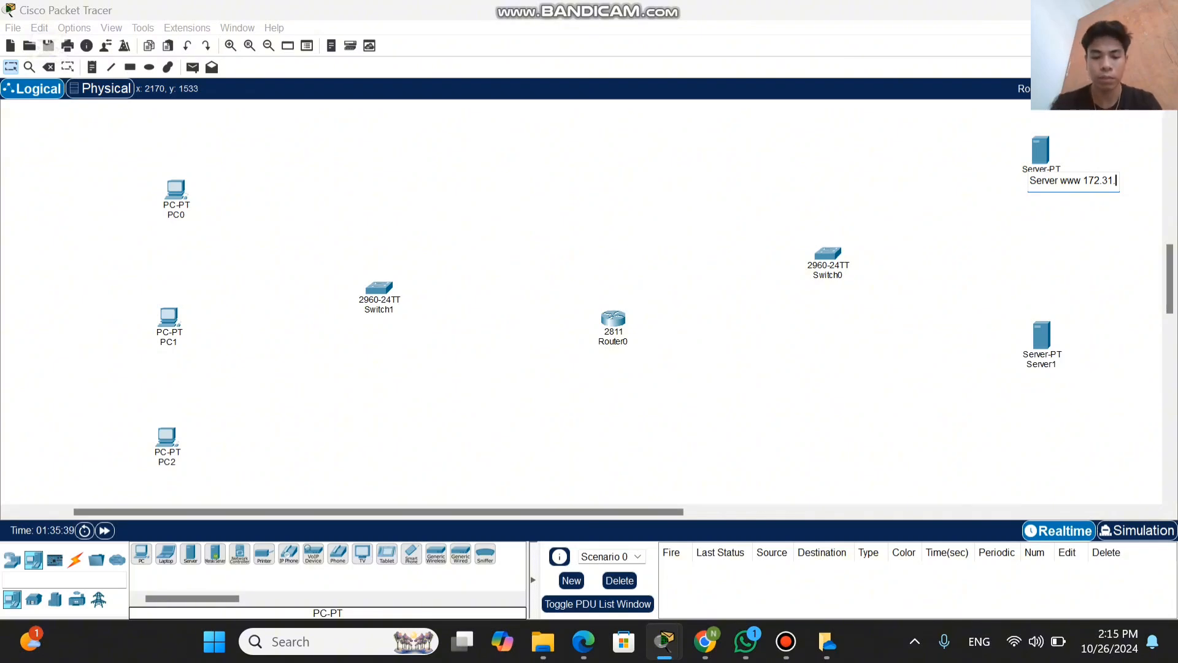
{"action": "type", "text": "46"}
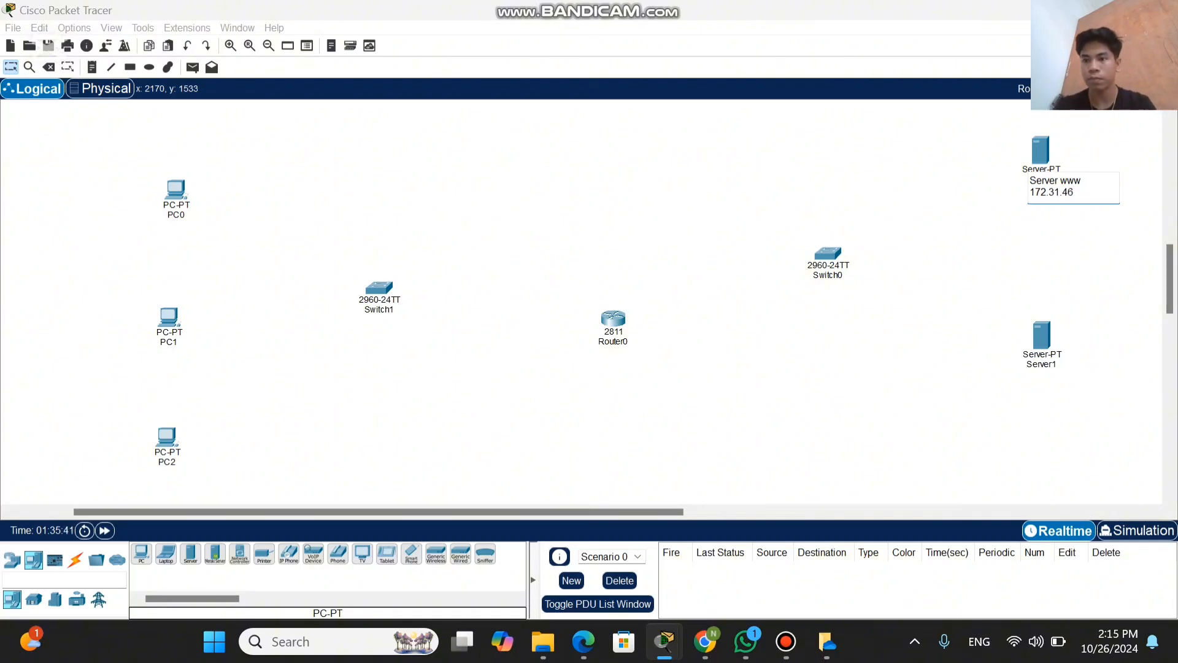
{"action": "type", "text": ".1"}
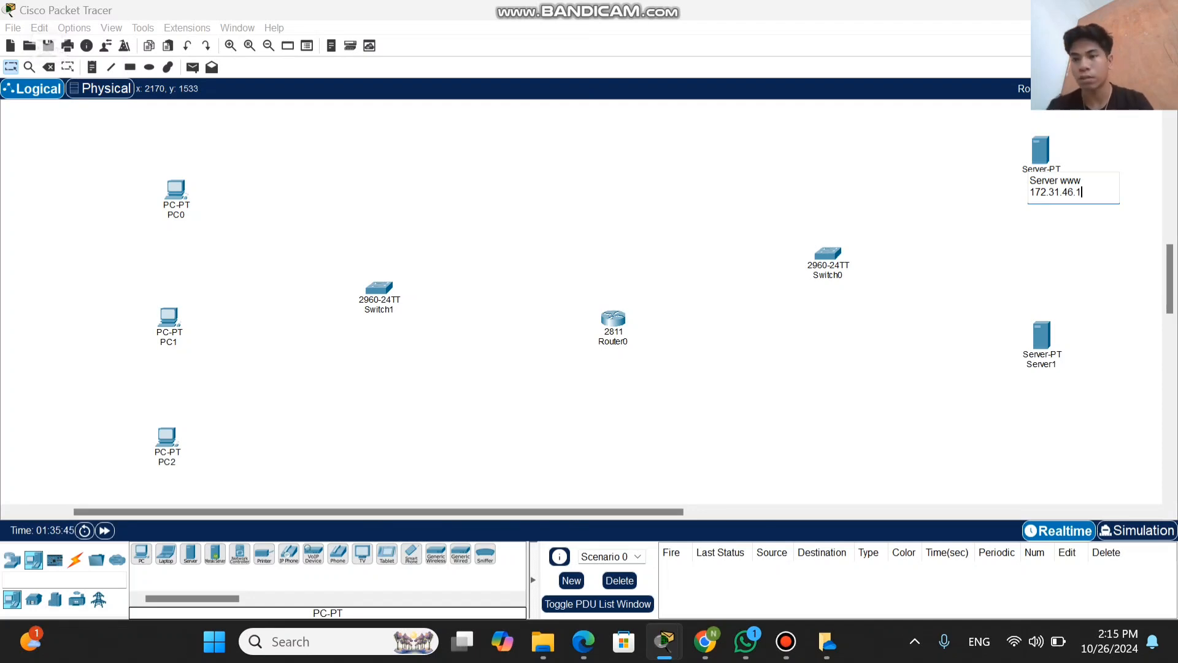
{"action": "left_click", "coordinate": [1073, 241]}
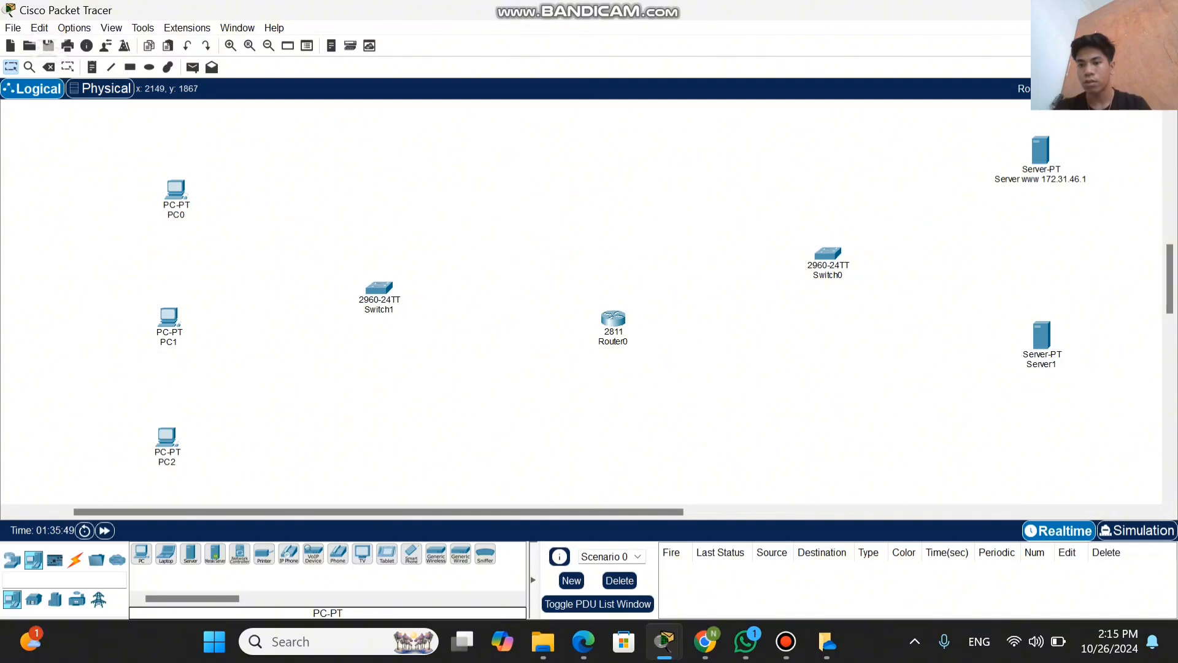
Step: Rename Server1, the lower server, as "Server ftp 172.31.46.2"
{"action": "left_click", "coordinate": [1039, 364]}
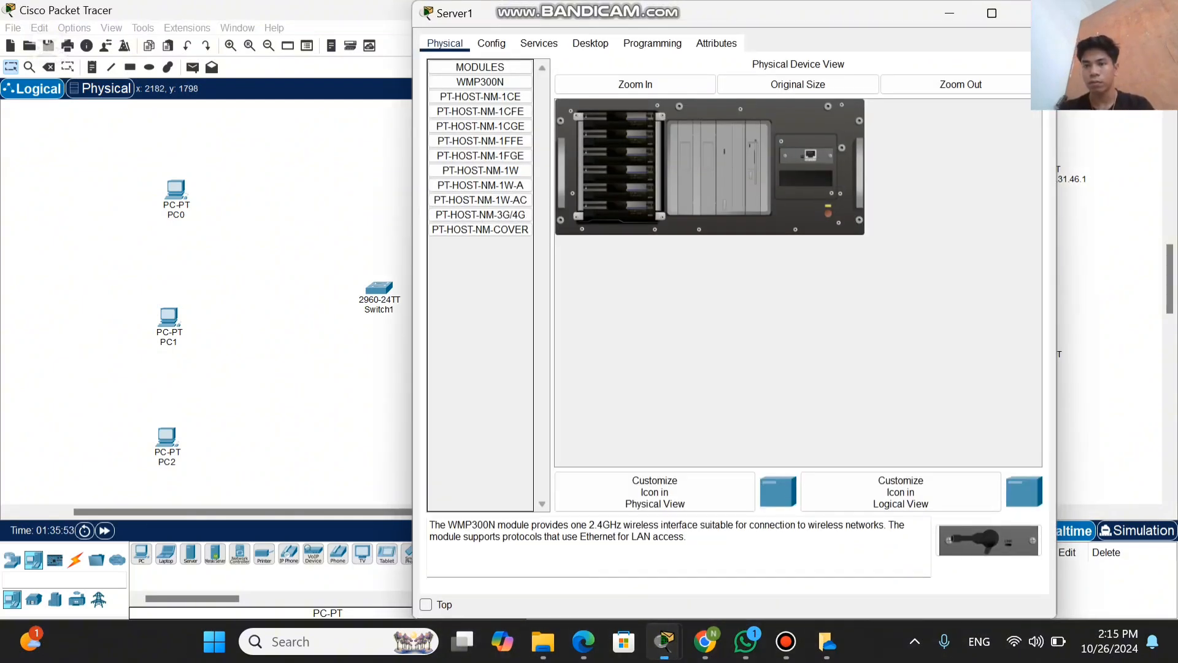
{"action": "left_click", "coordinate": [1034, 13]}
{"action": "left_click", "coordinate": [1041, 364]}
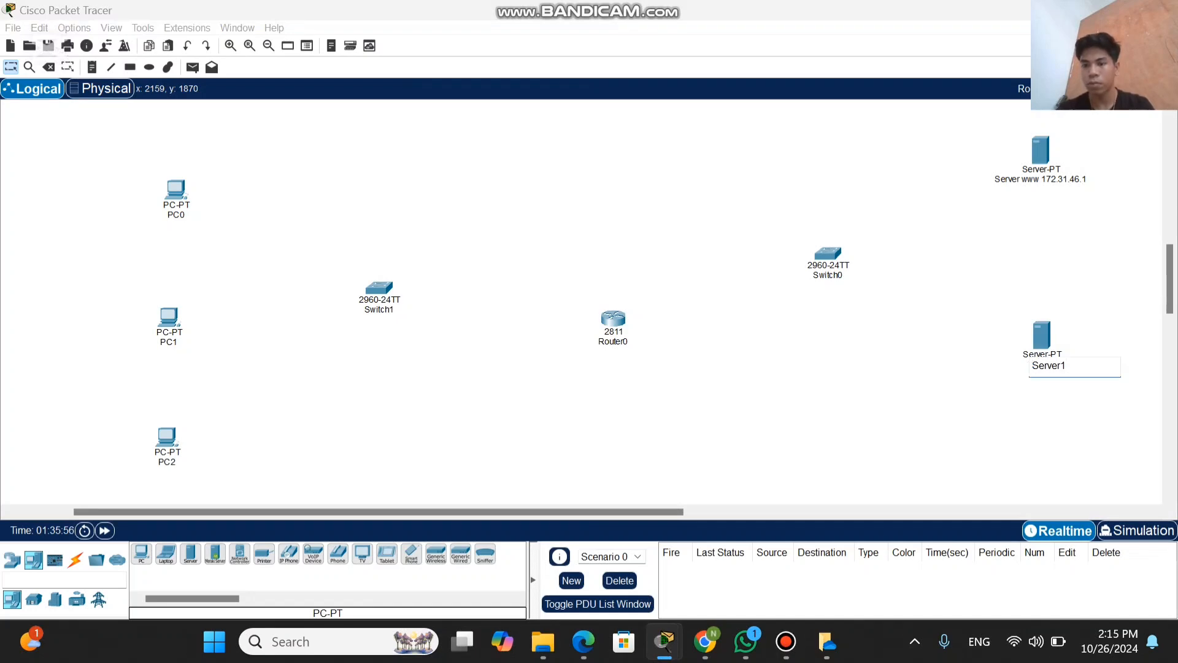
{"action": "key", "text": "BackSpace"}
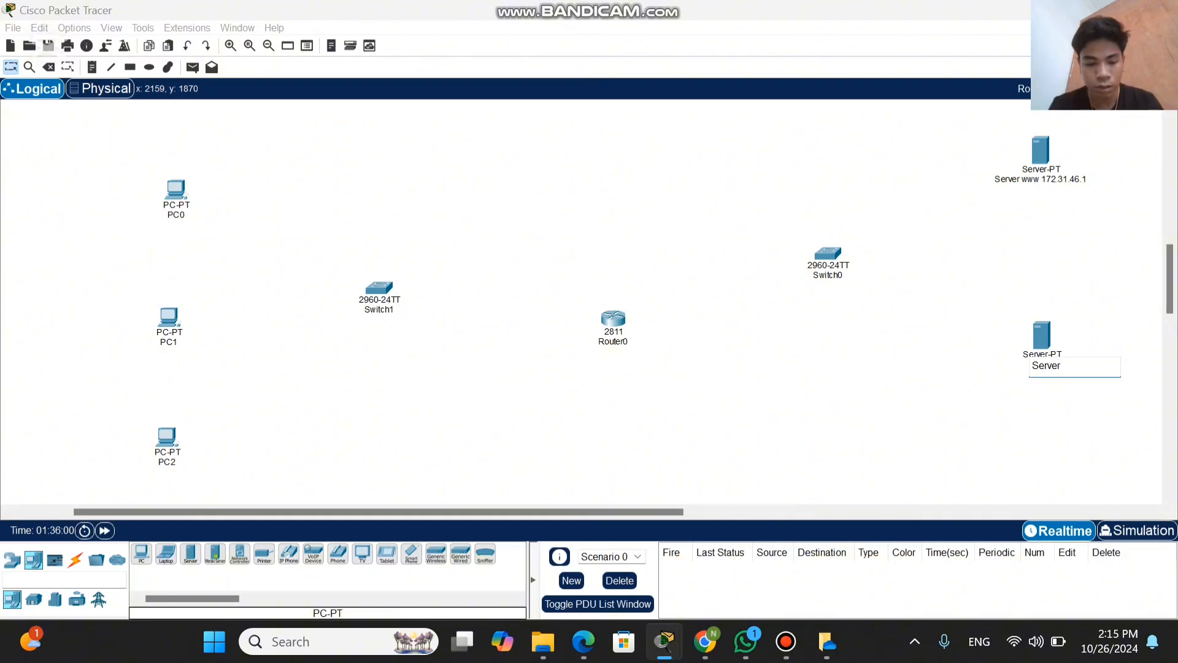
{"action": "type", "text": "ft"}
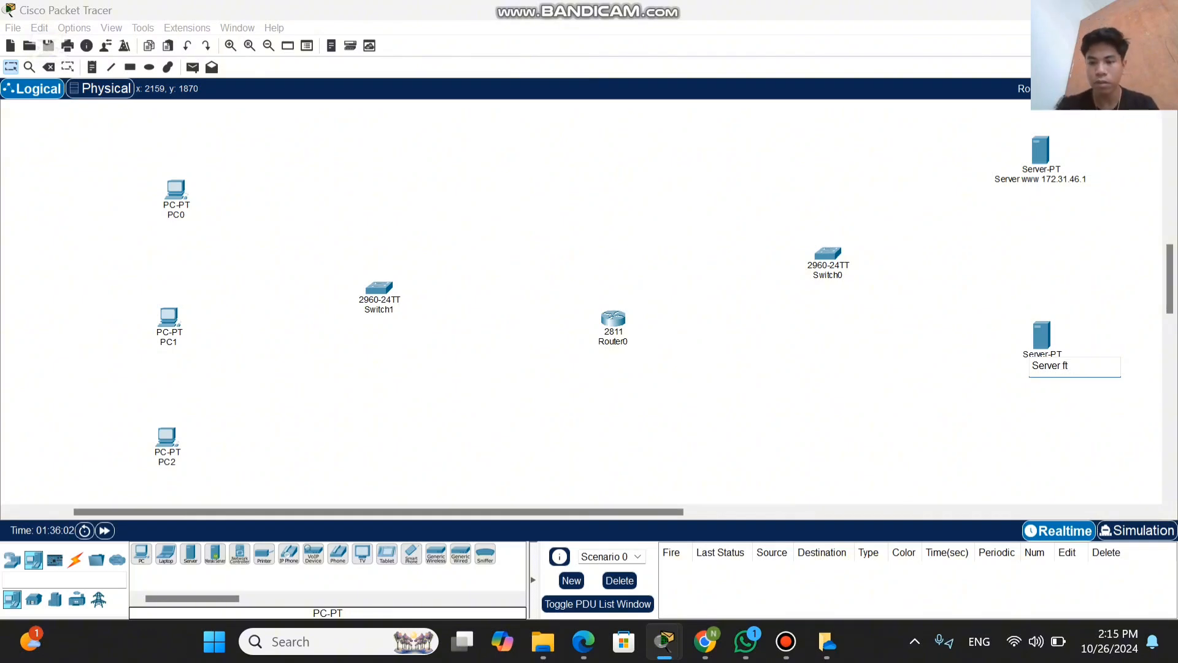
{"action": "type", "text": "p"}
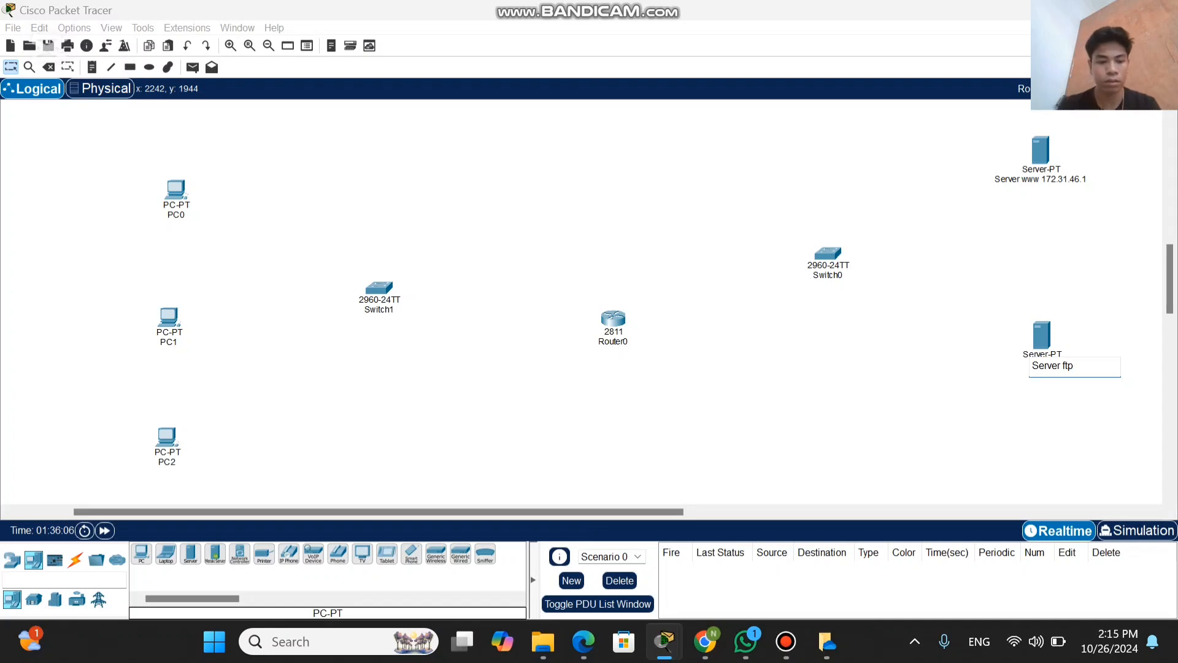
{"action": "type", "text": " 172"}
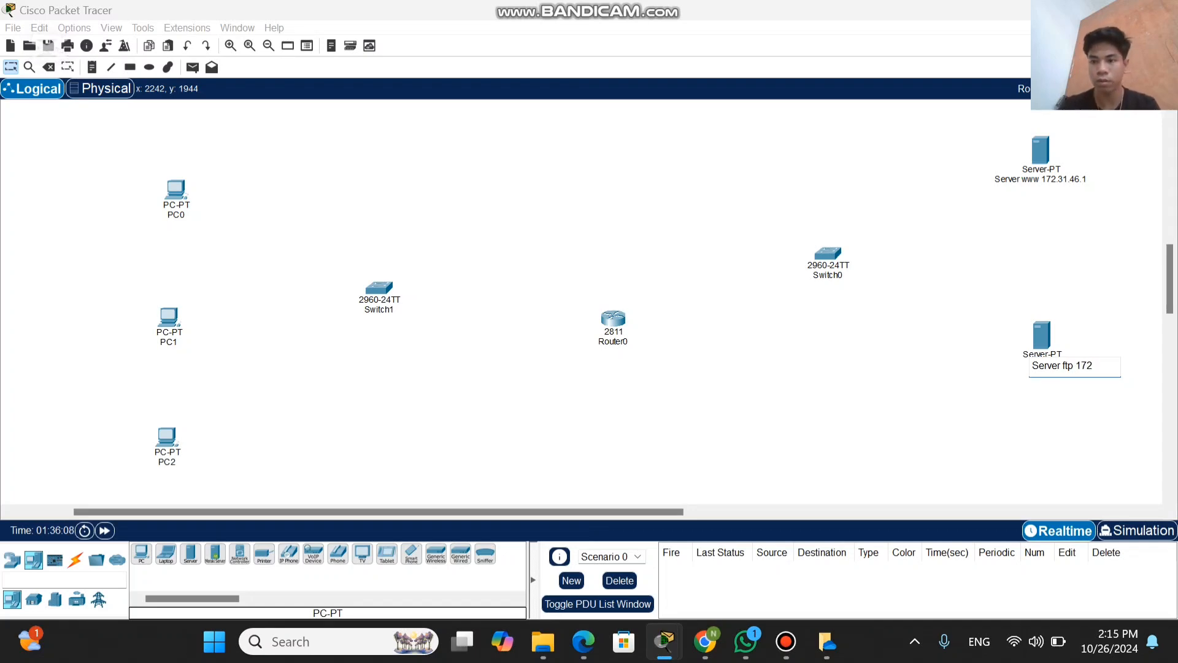
{"action": "type", "text": "."}
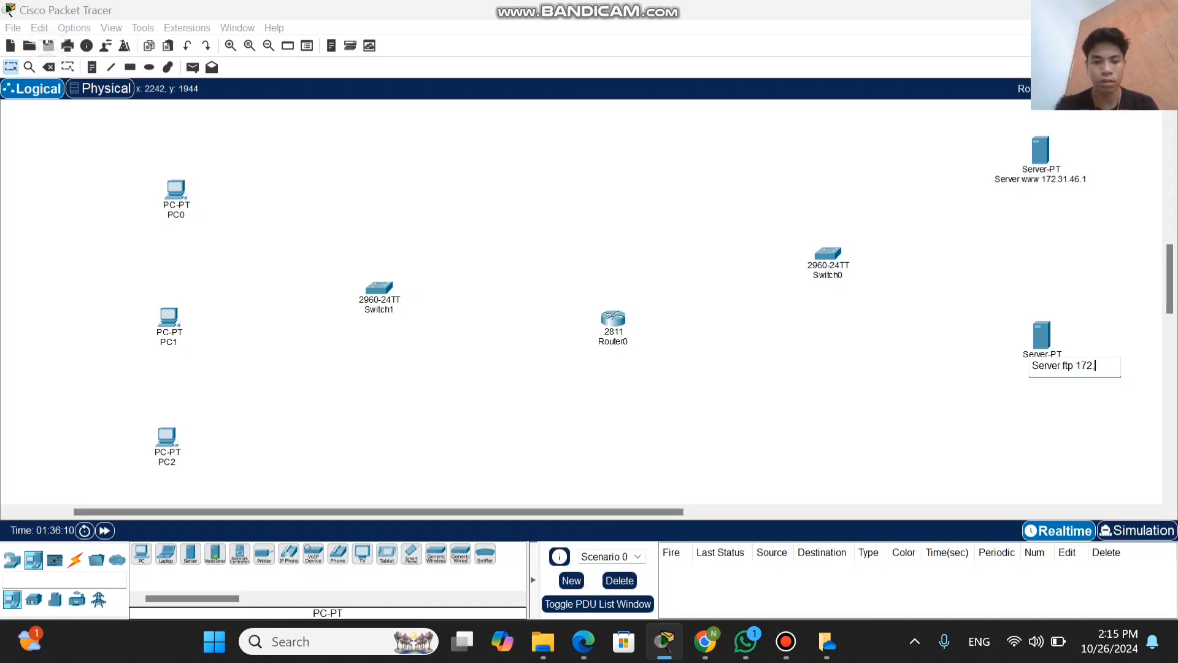
{"action": "type", "text": "31"}
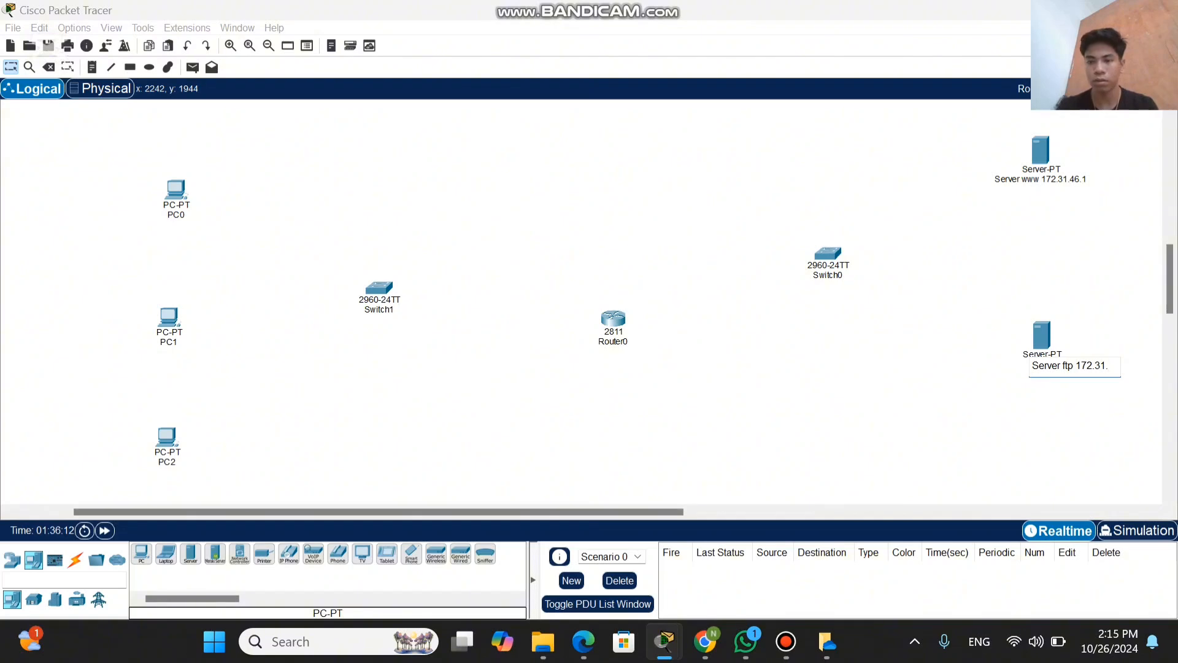
{"action": "type", "text": ".46"}
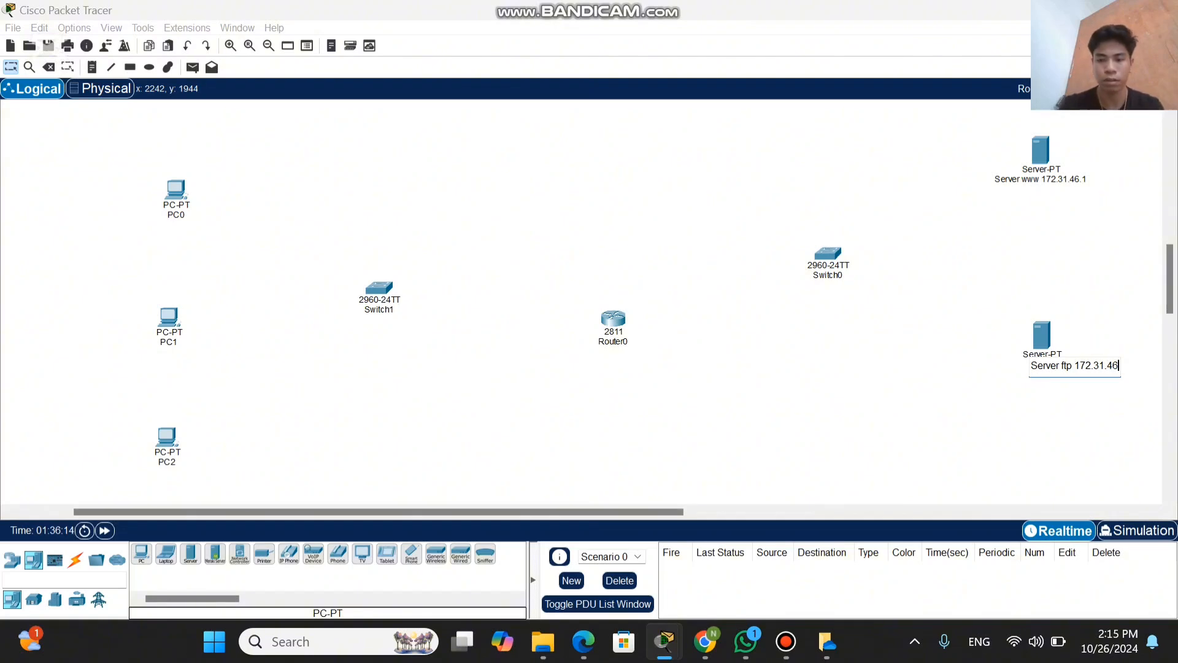
{"action": "type", "text": ".2"}
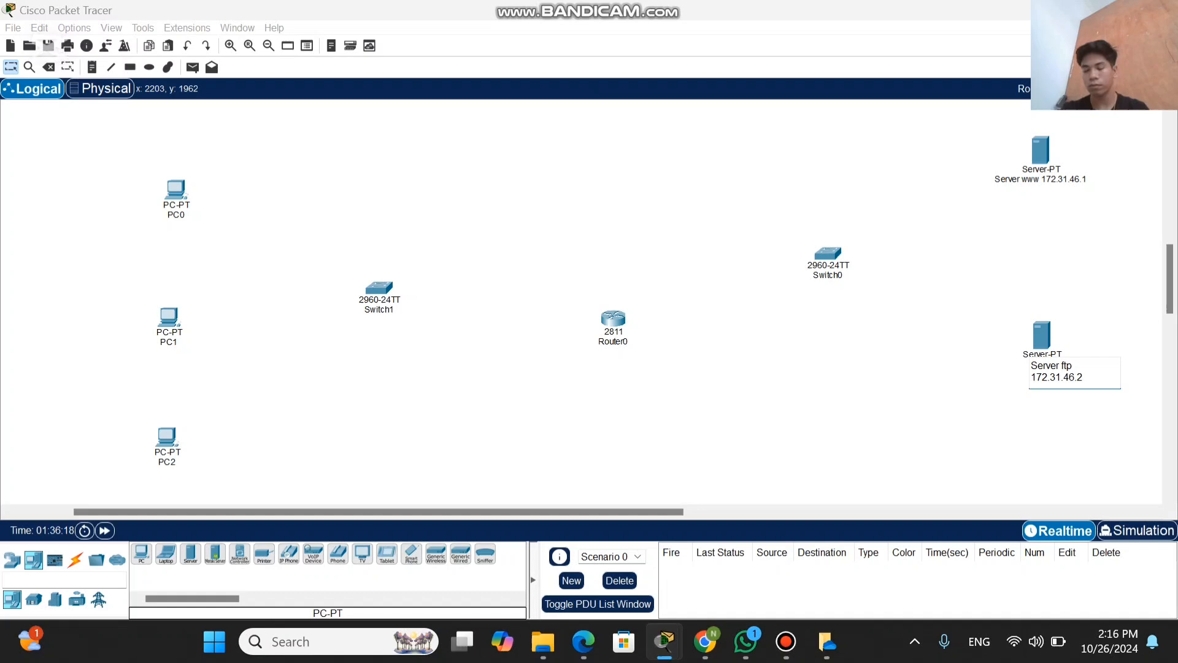
{"action": "left_click", "coordinate": [942, 373]}
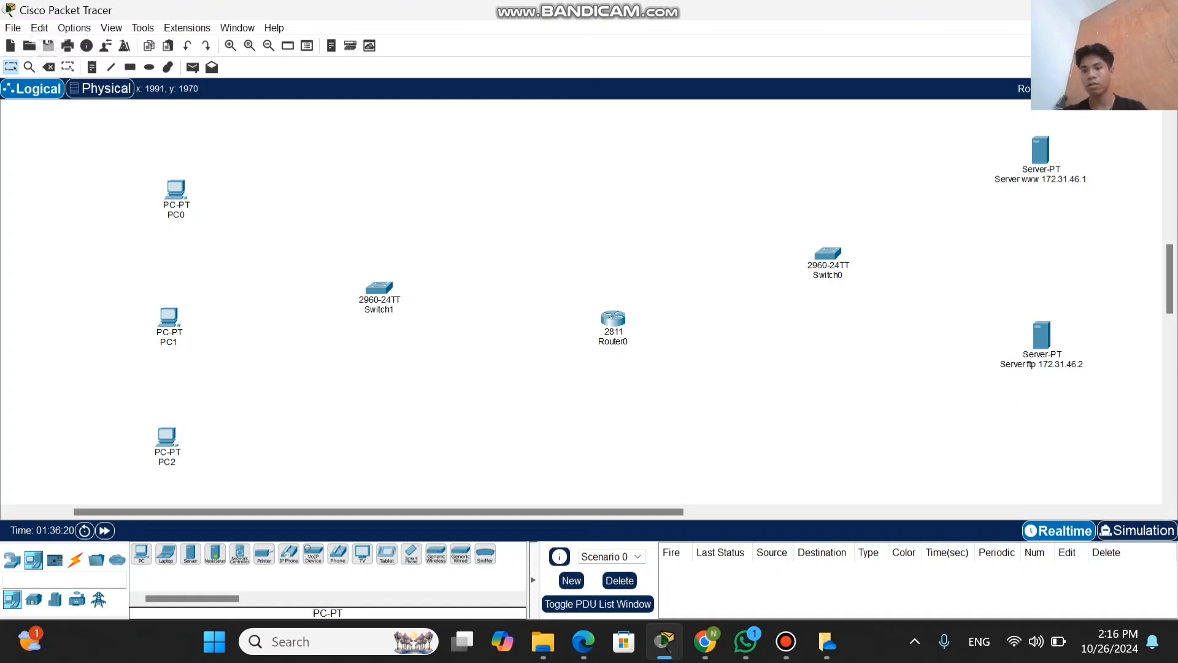
Step: Rename PC0, the topmost PC, as "PC1 192.168.1.1"
{"action": "scroll", "coordinate": [581, 301], "scroll_direction": "up", "scroll_amount": 1}
{"action": "scroll", "coordinate": [581, 301], "scroll_direction": "down", "scroll_amount": 1}
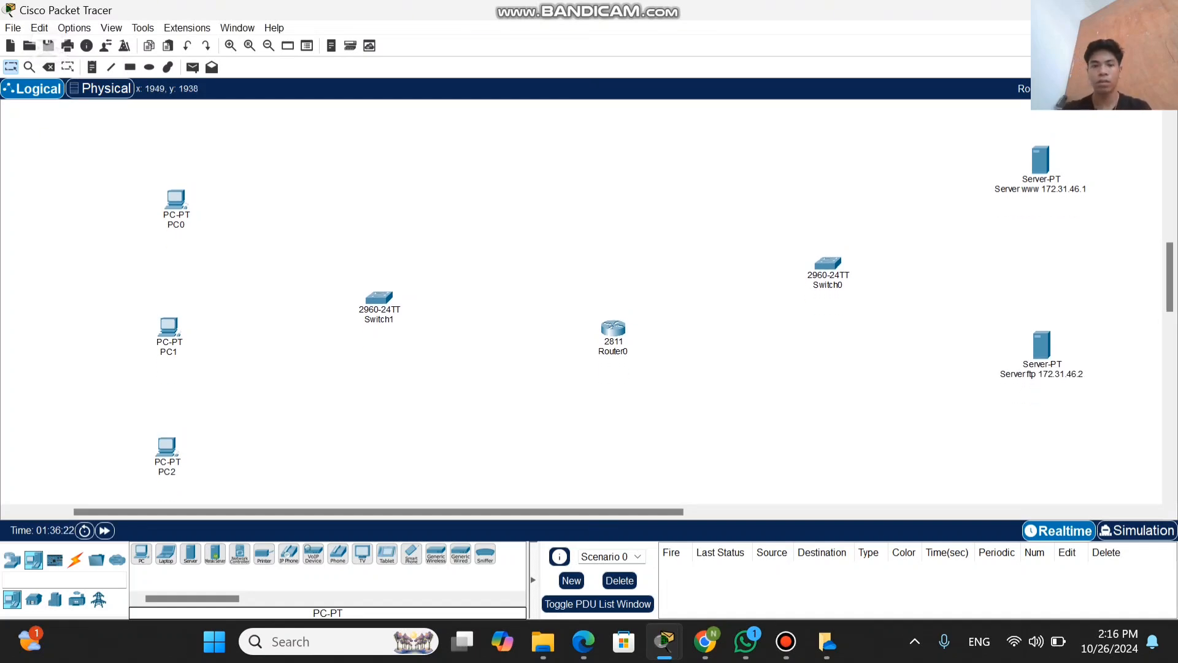
{"action": "scroll", "coordinate": [581, 301], "scroll_direction": "down", "scroll_amount": 1}
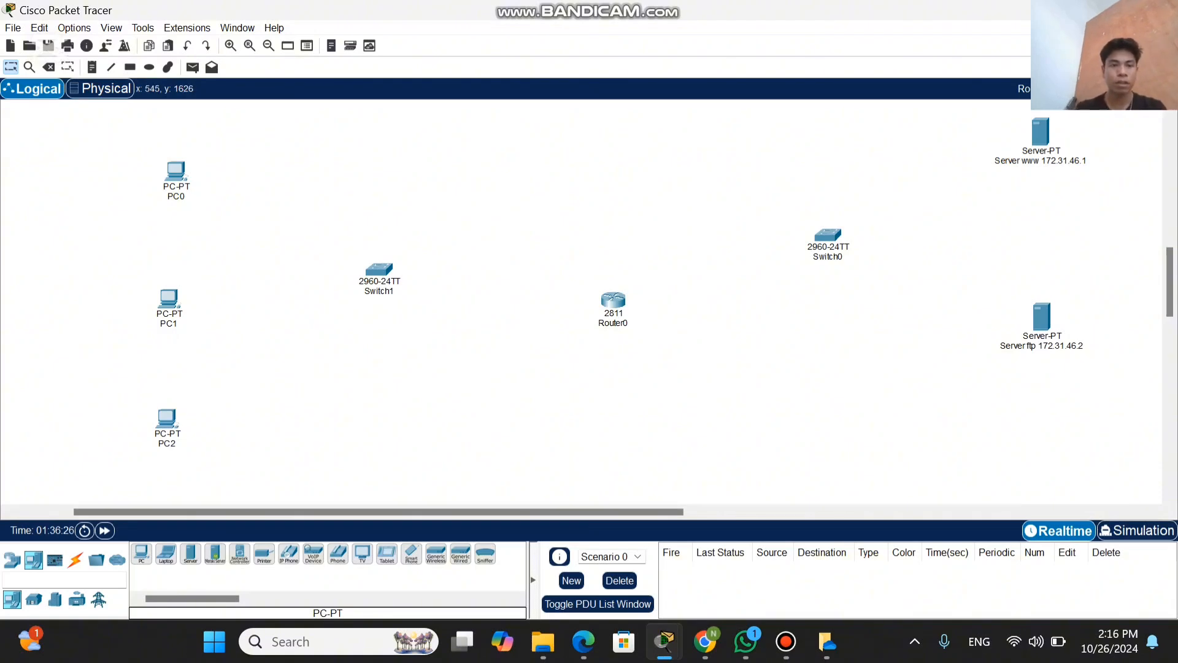
{"action": "left_click", "coordinate": [177, 196]}
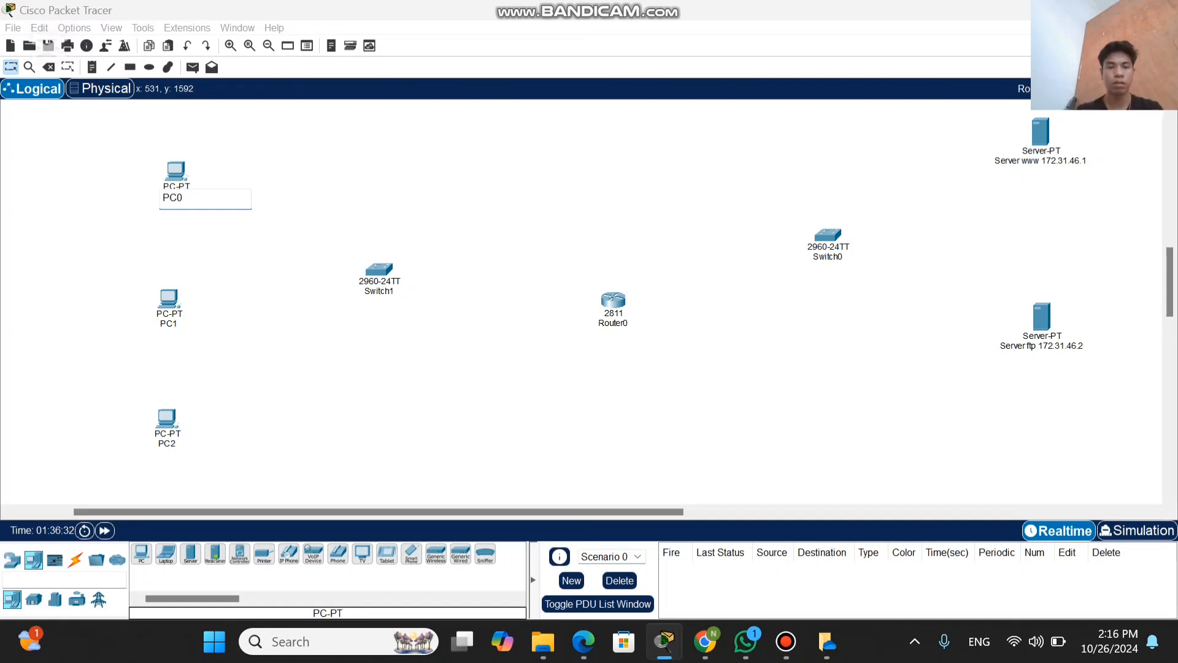
{"action": "mouse_move", "coordinate": [589, 7]}
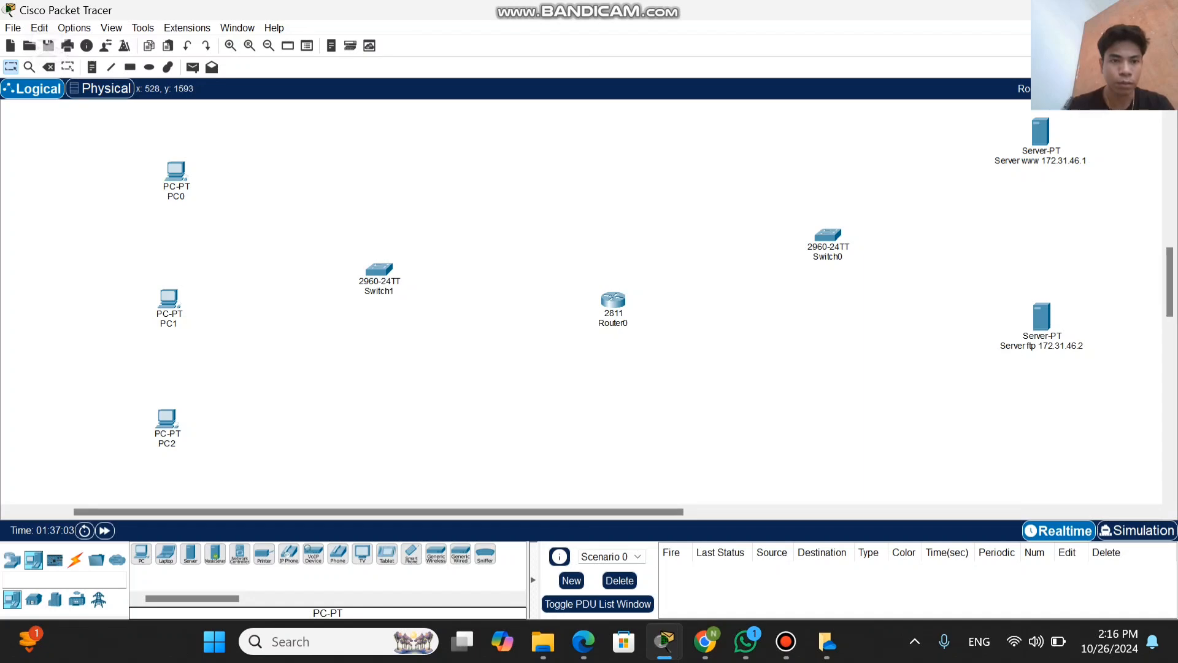
{"action": "left_click", "coordinate": [176, 197]}
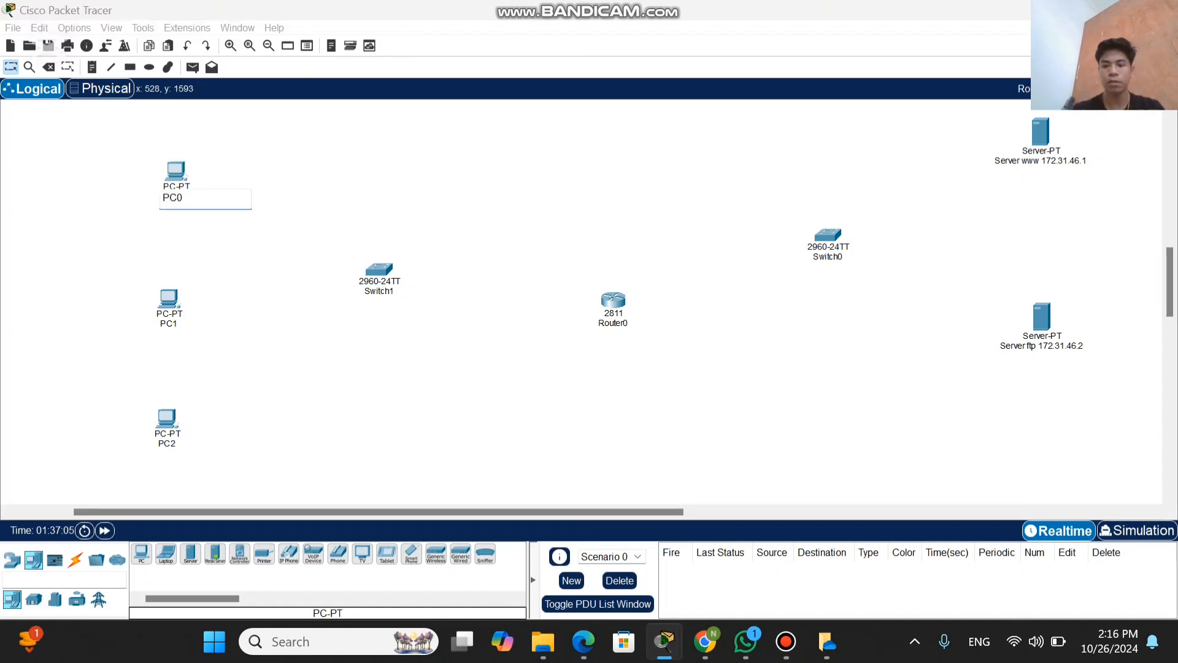
{"action": "key", "text": "BackSpace"}
{"action": "type", "text": "1"}
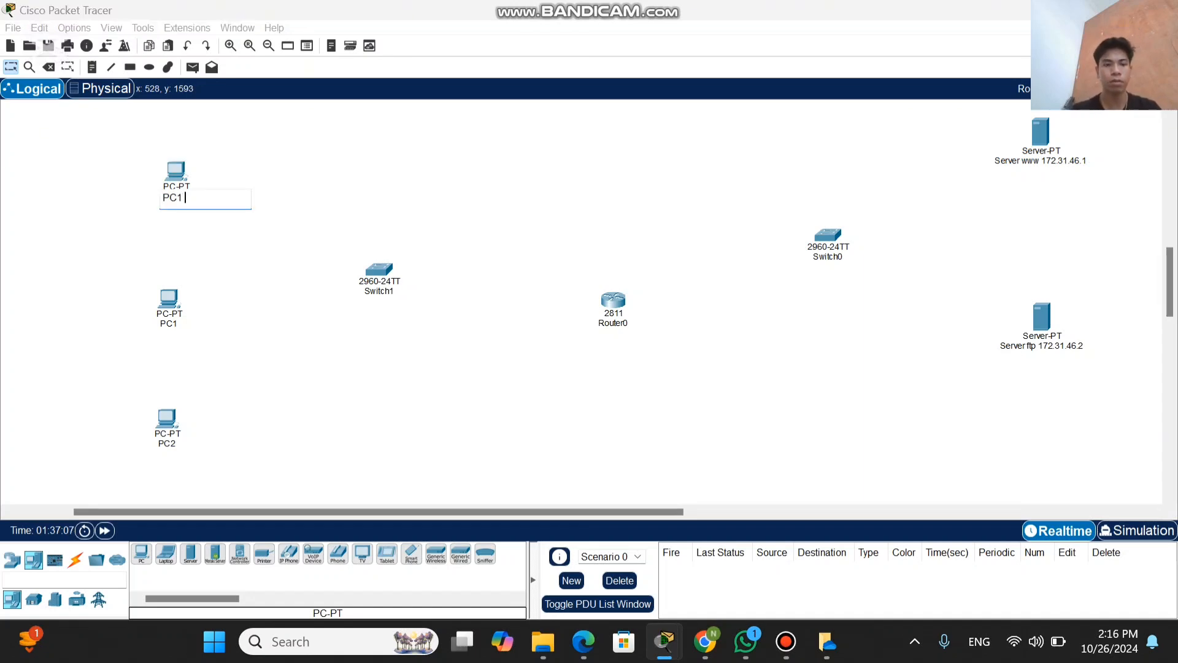
{"action": "type", "text": "  192."}
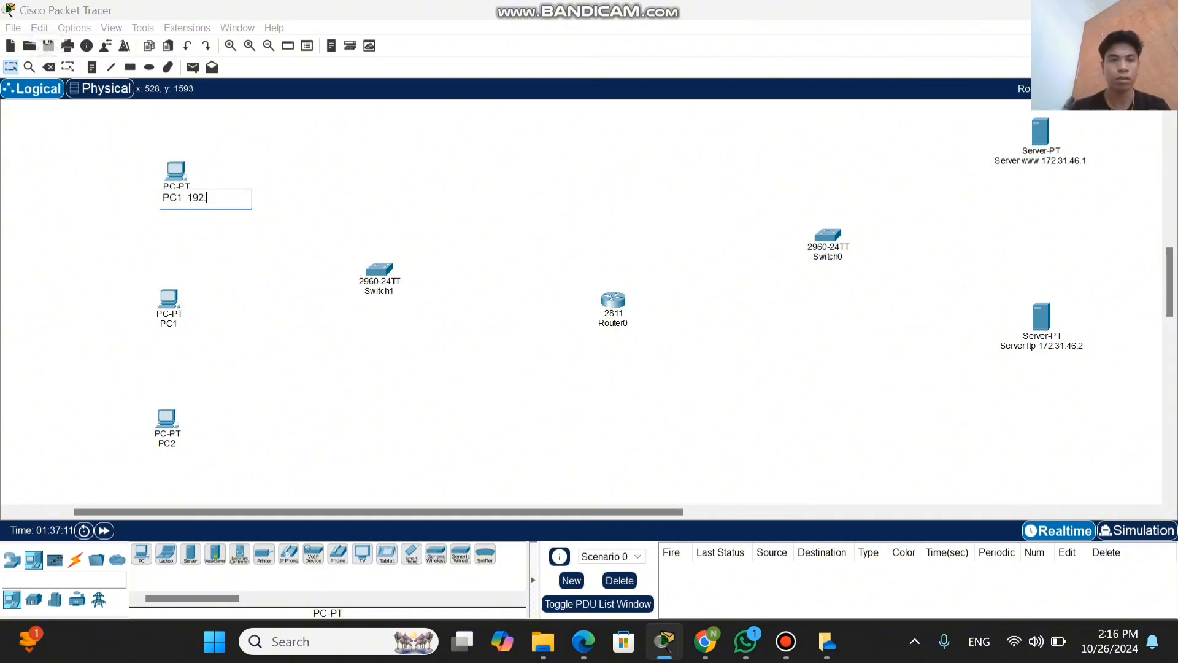
{"action": "type", "text": "1"}
{"action": "type", "text": "6"}
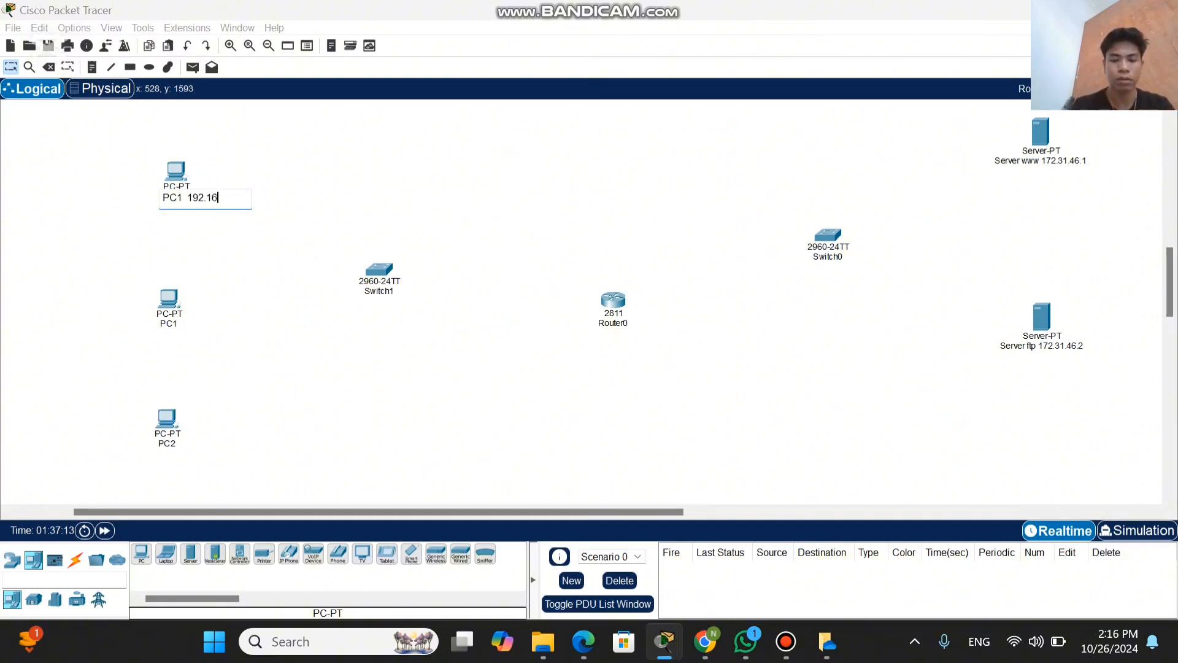
{"action": "type", "text": "8."}
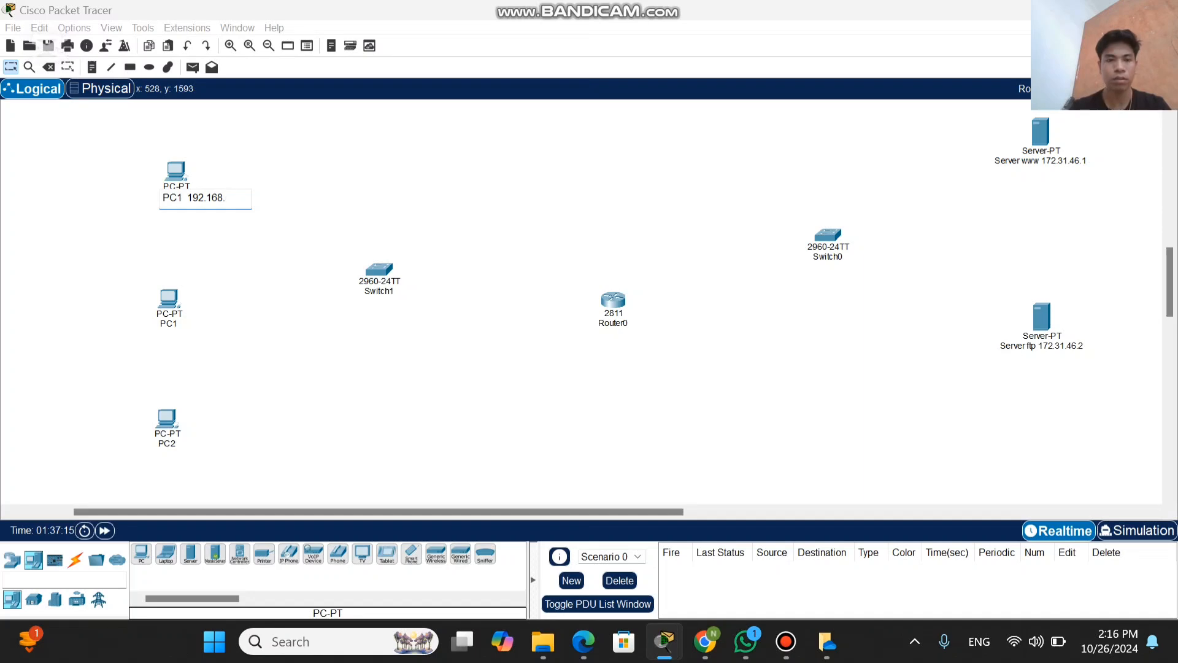
{"action": "type", "text": "1.1"}
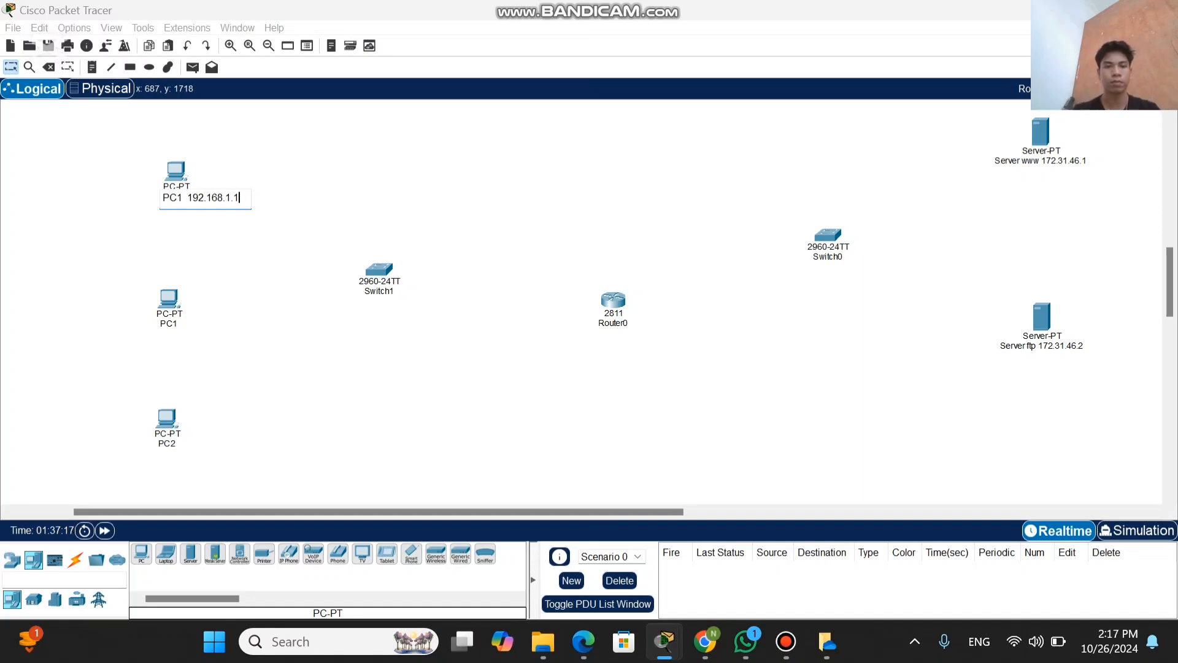
{"action": "key", "text": "Return"}
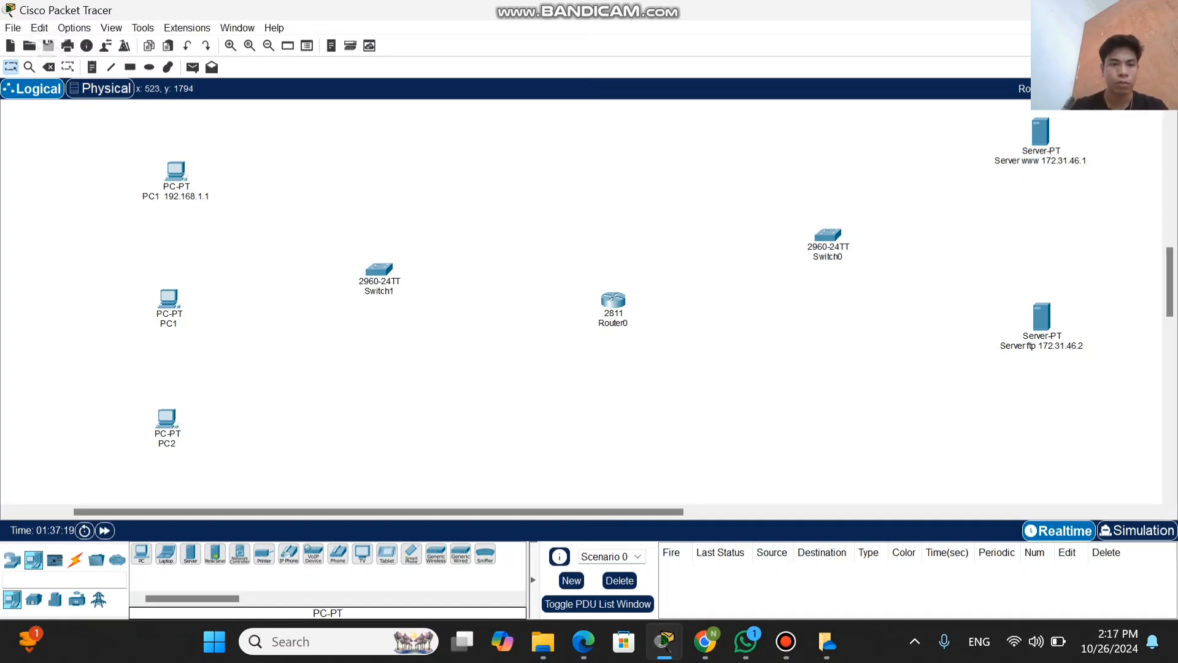
Step: Rename the middle PC as "PC2 192.168.1.2"
{"action": "left_click", "coordinate": [169, 299]}
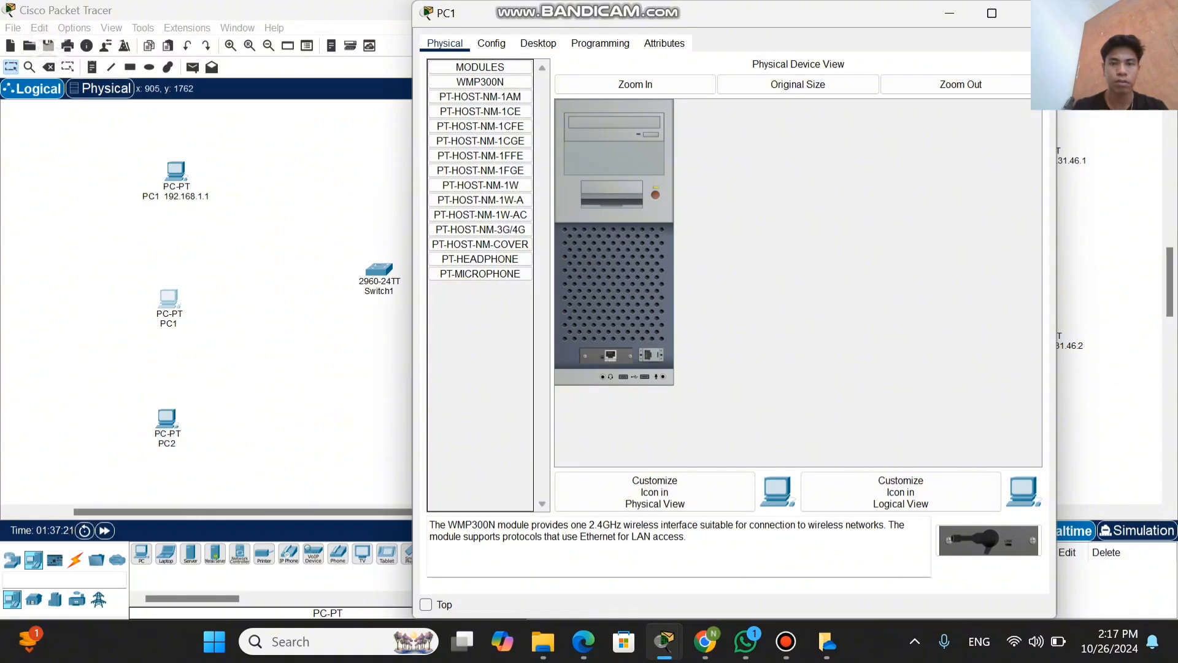
{"action": "left_click", "coordinate": [1037, 13]}
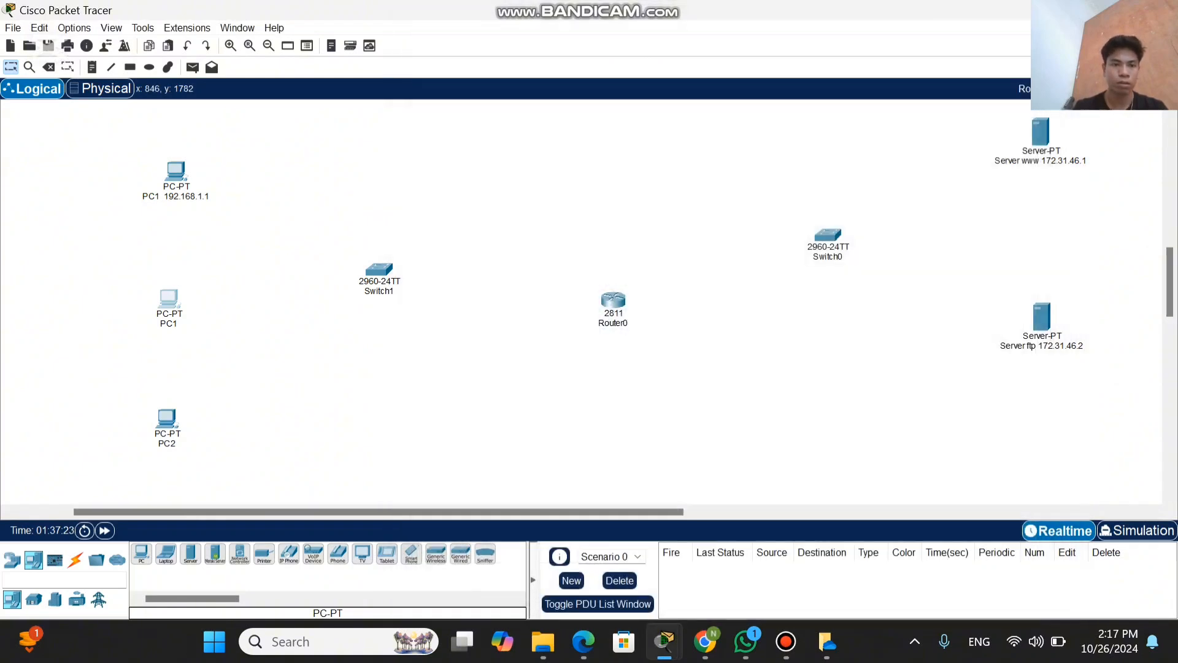
{"action": "left_click", "coordinate": [169, 323]}
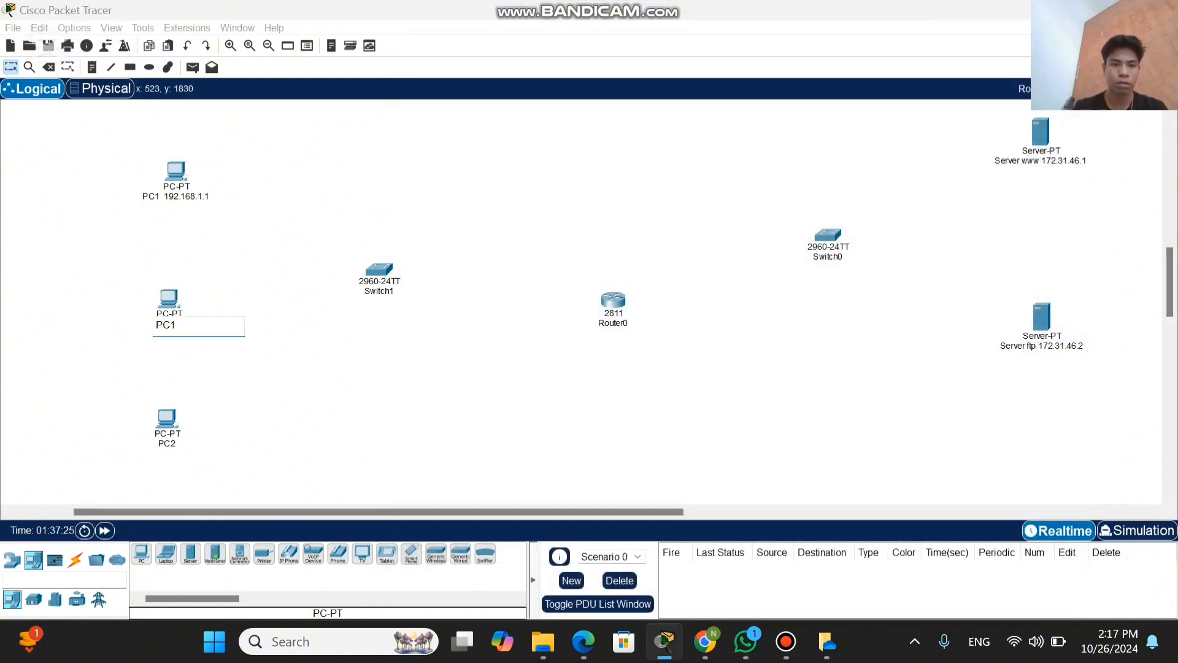
{"action": "key", "text": "BackSpace"}
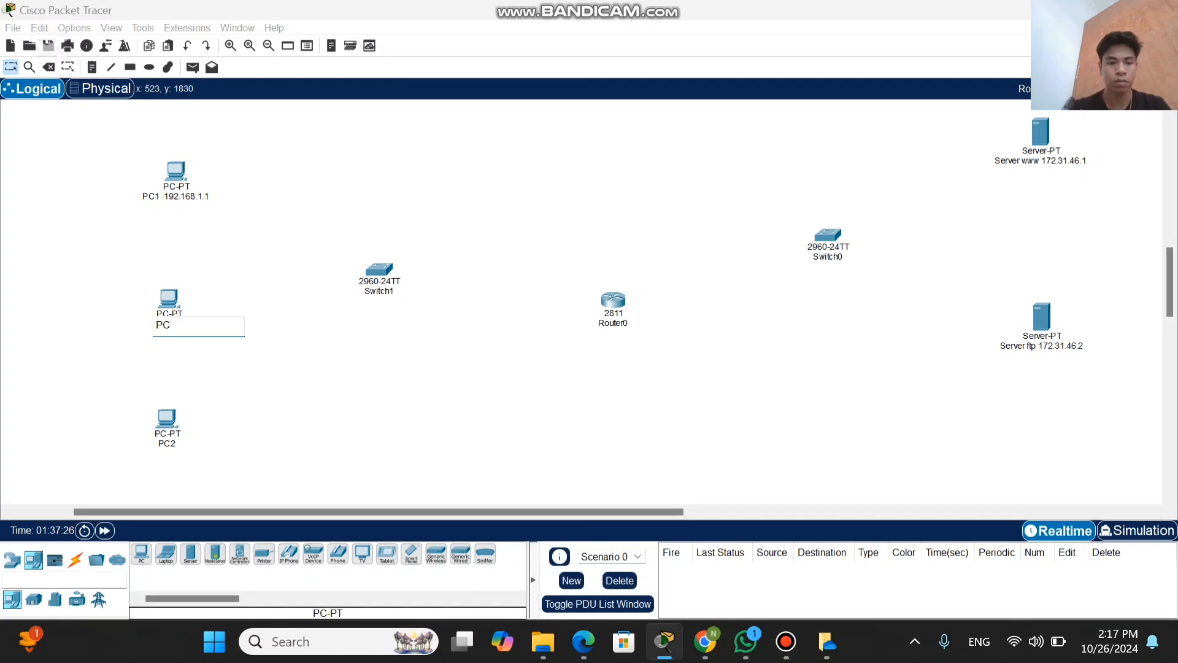
{"action": "type", "text": "2"}
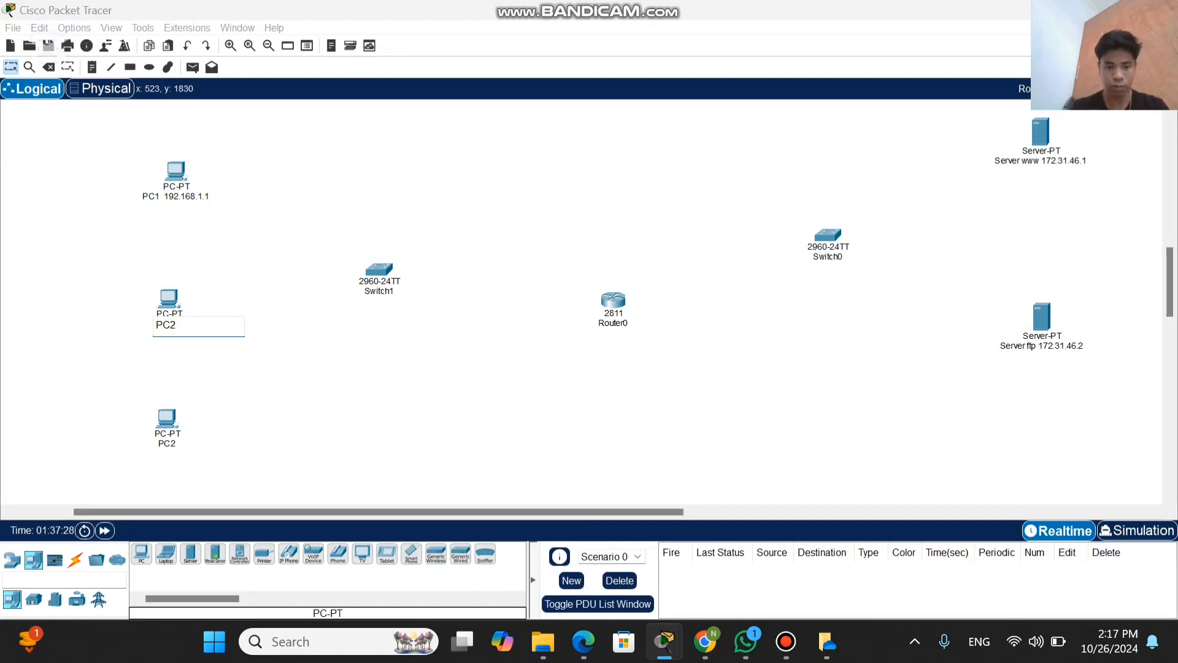
{"action": "type", "text": " 192"}
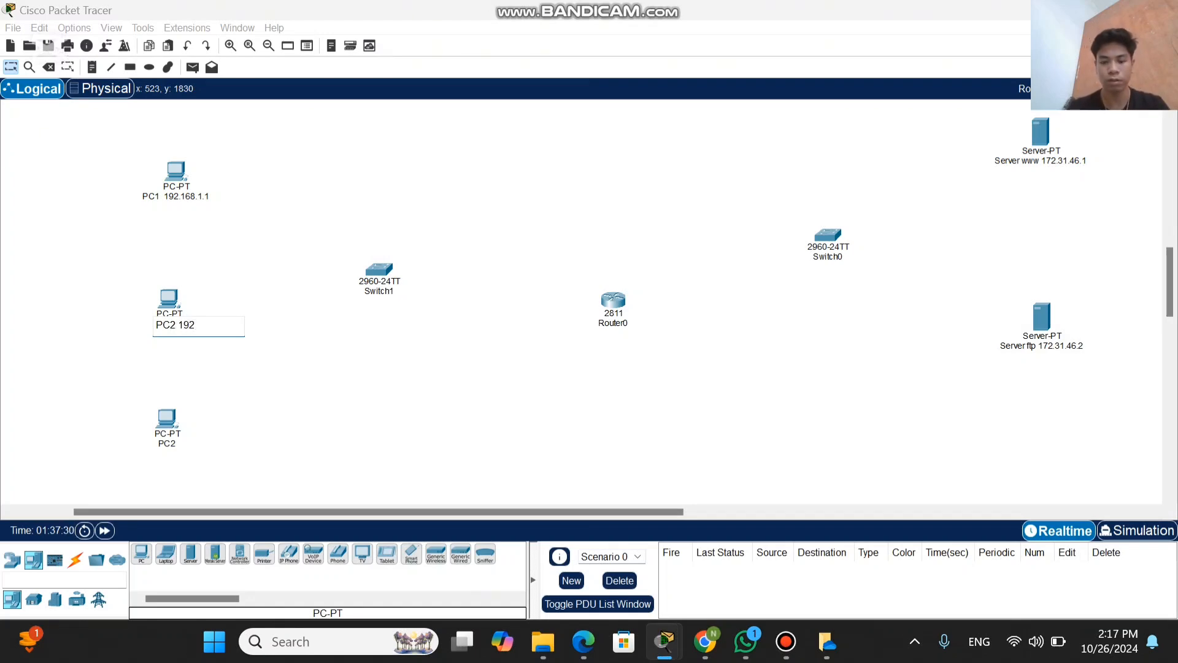
{"action": "type", "text": ".168"}
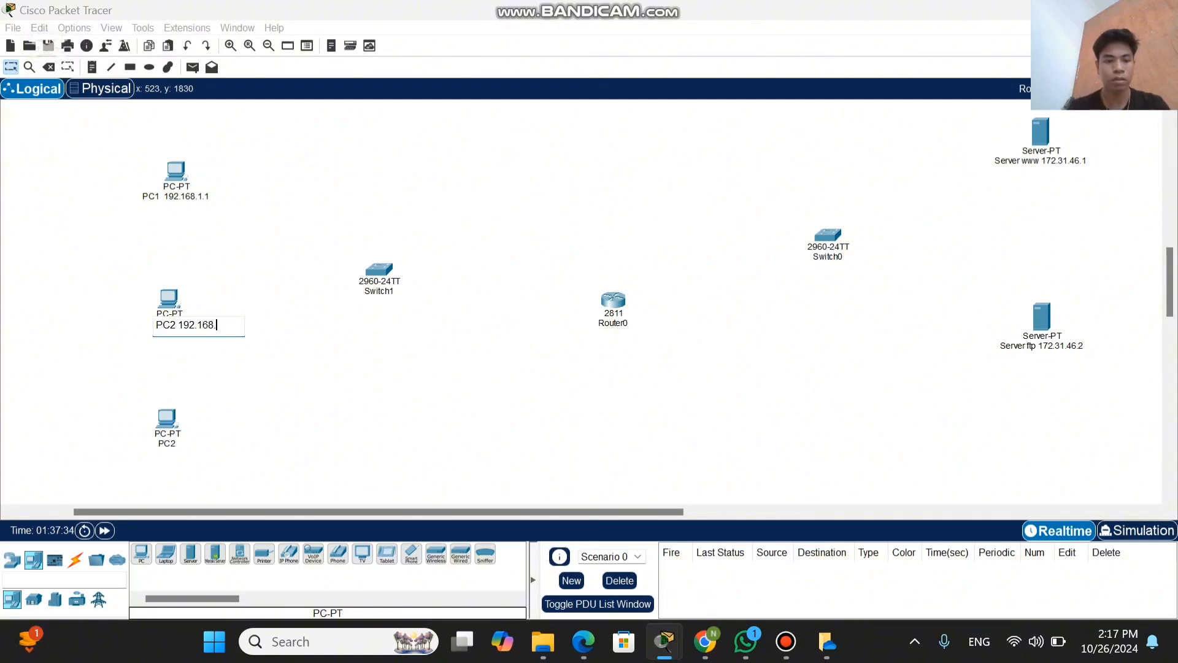
{"action": "type", "text": ".1.2"}
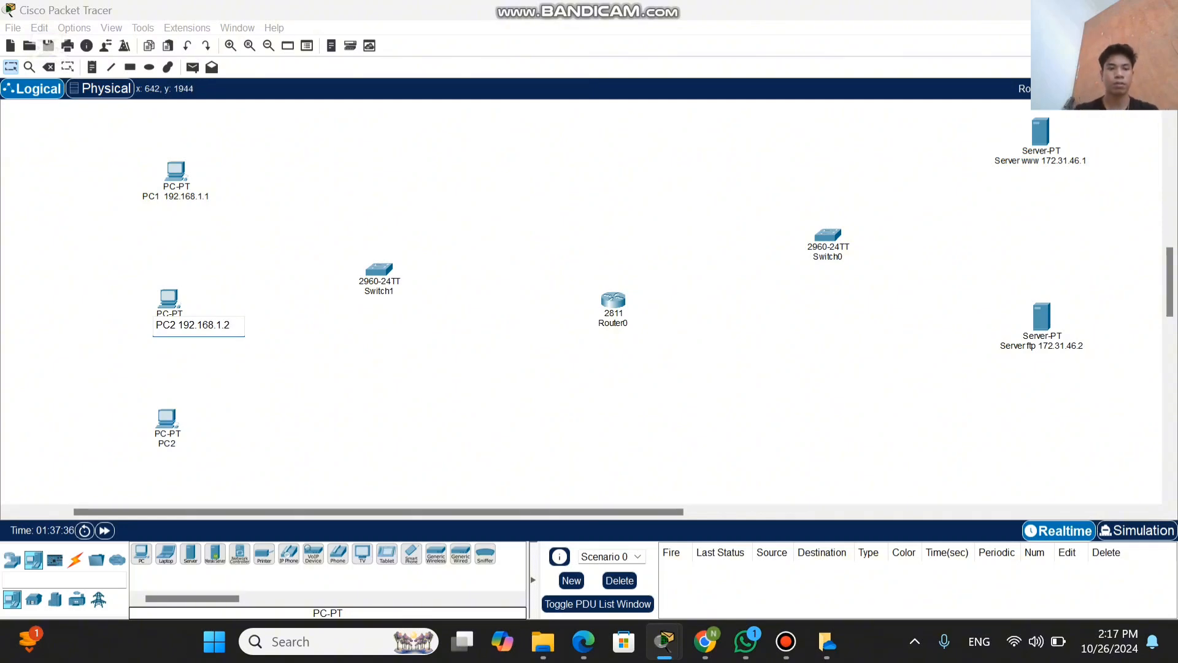
{"action": "key", "text": "Return"}
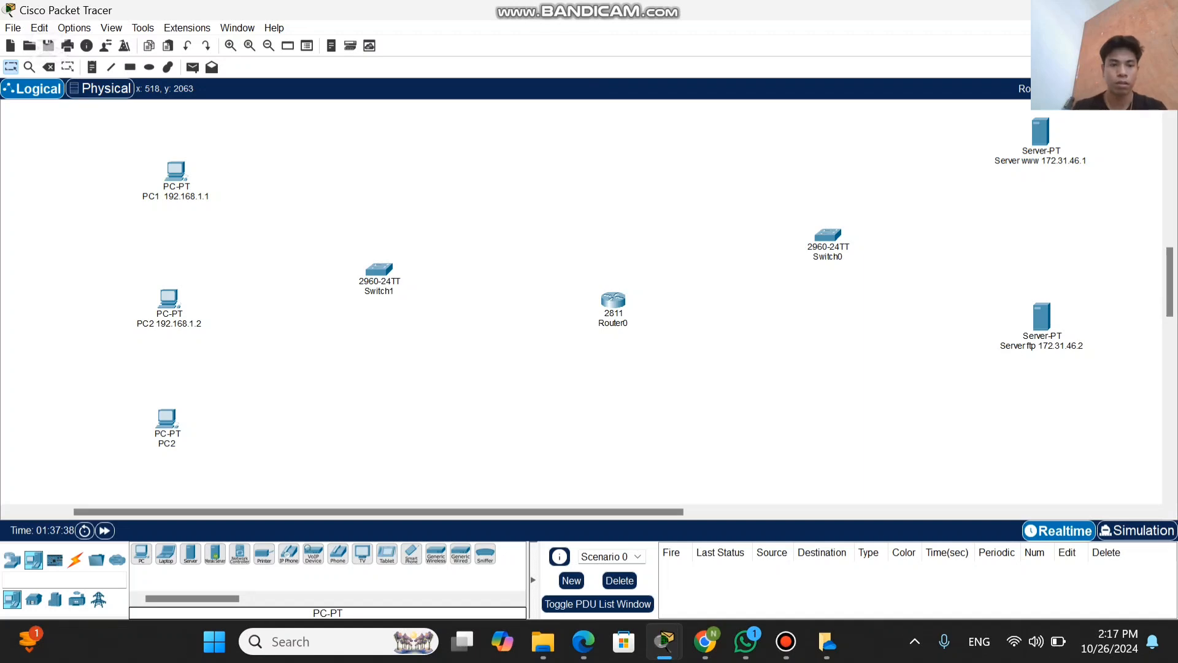
Step: Rename the lowest PC as "PC3 192.168.1.3"
{"action": "left_click", "coordinate": [167, 444]}
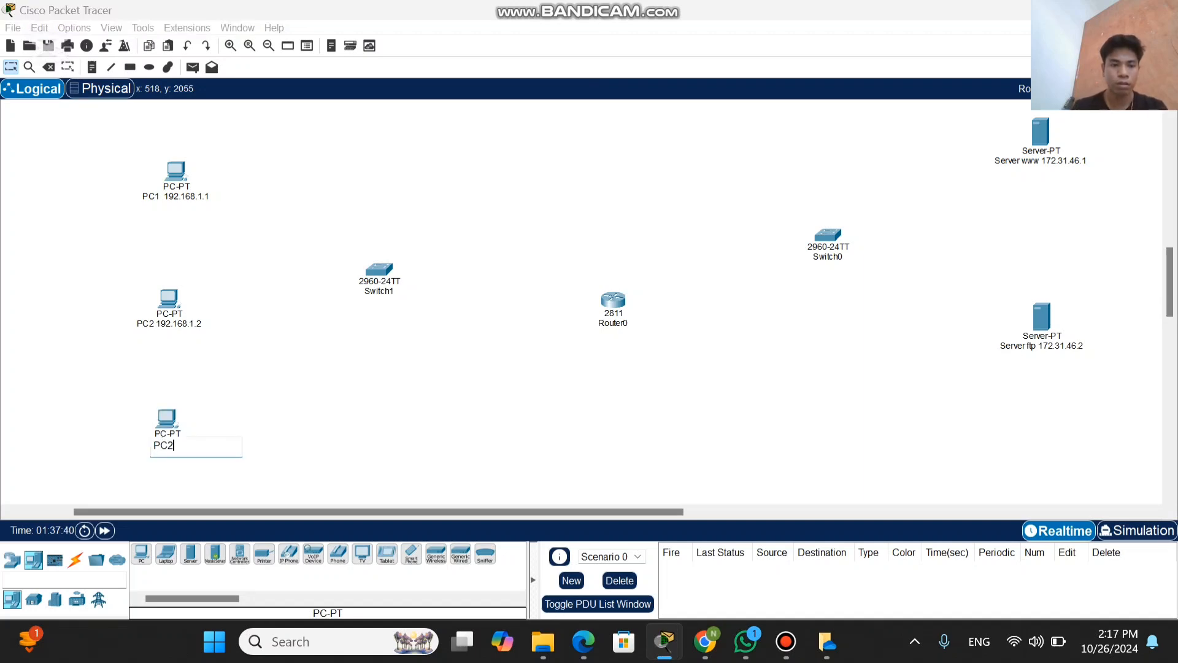
{"action": "key", "text": "BackSpace"}
{"action": "type", "text": "3"}
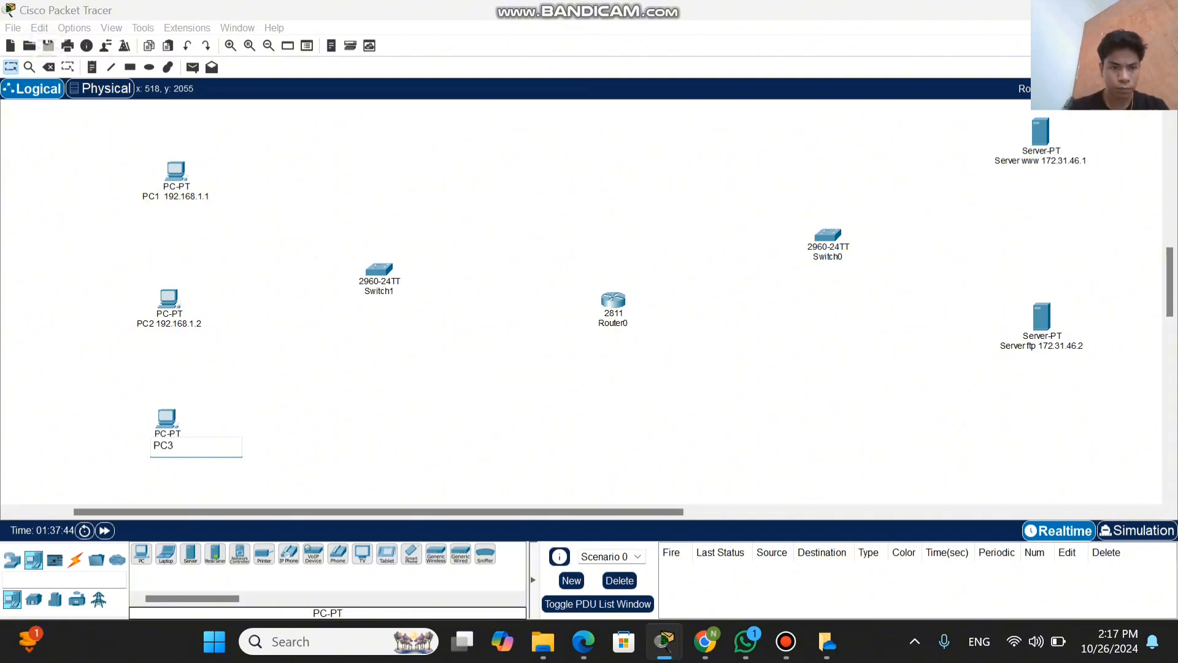
{"action": "type", "text": " 192"}
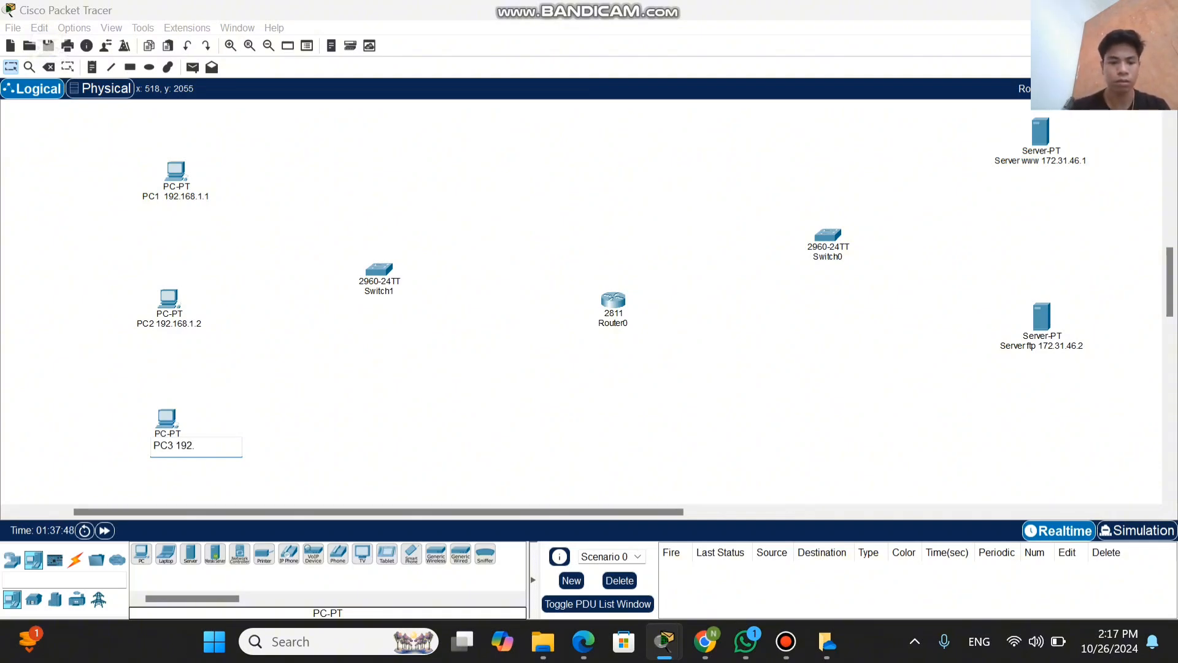
{"action": "type", "text": ".168"}
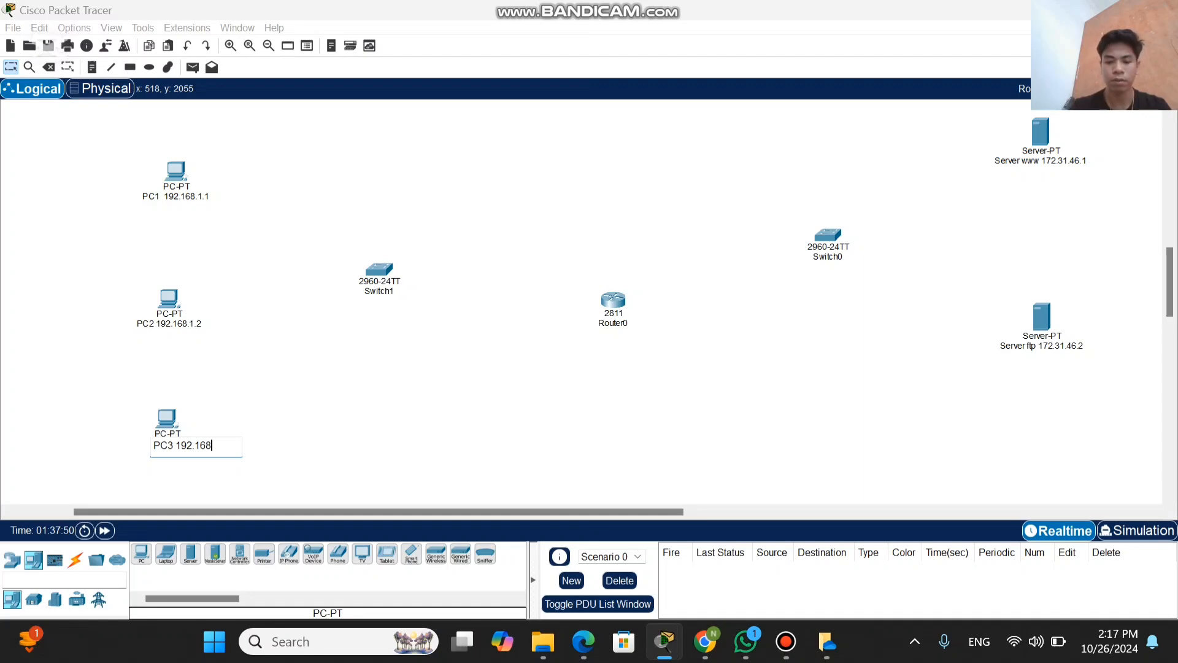
{"action": "type", "text": ".1"}
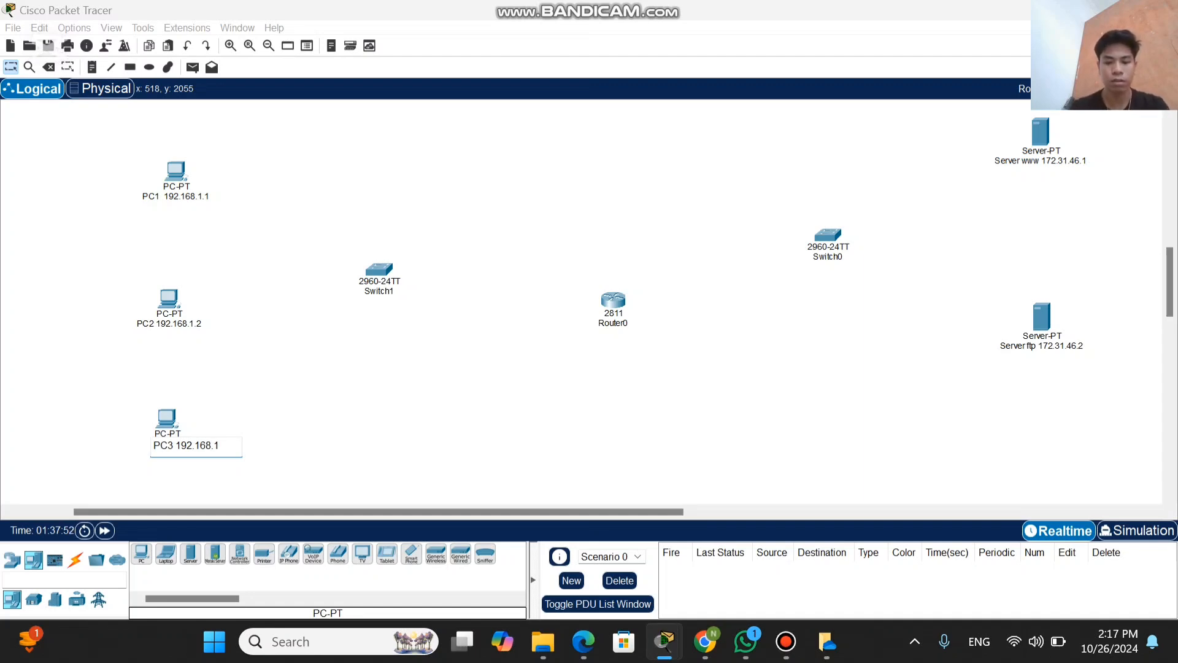
{"action": "type", "text": ".3"}
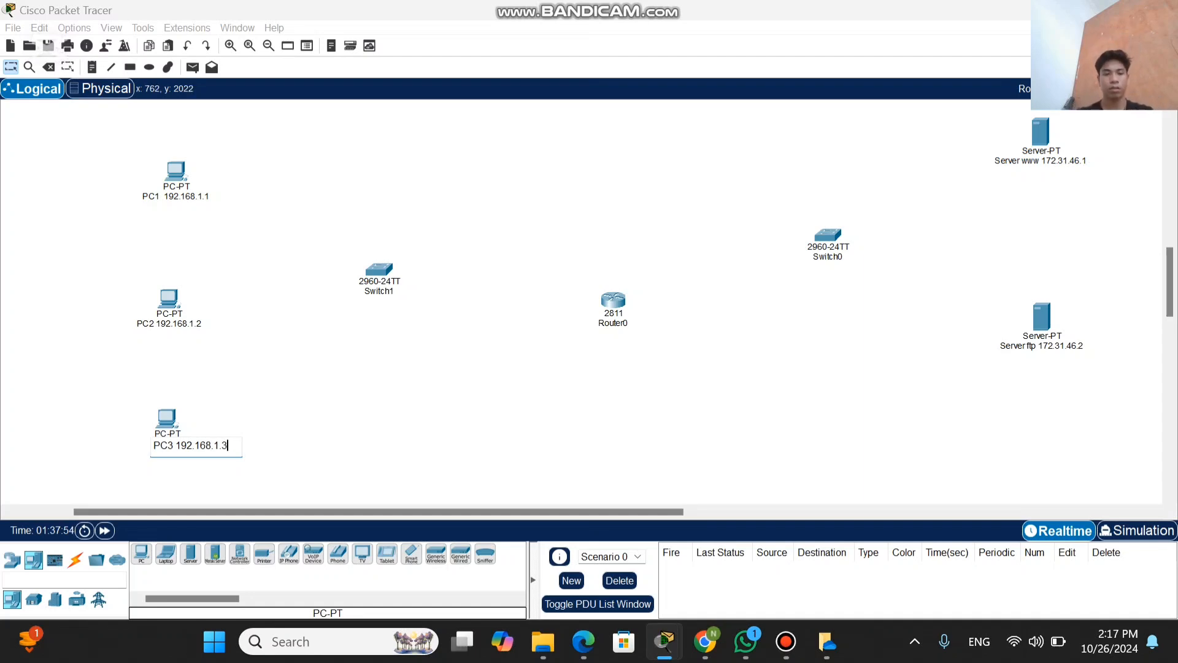
{"action": "key", "text": "Return"}
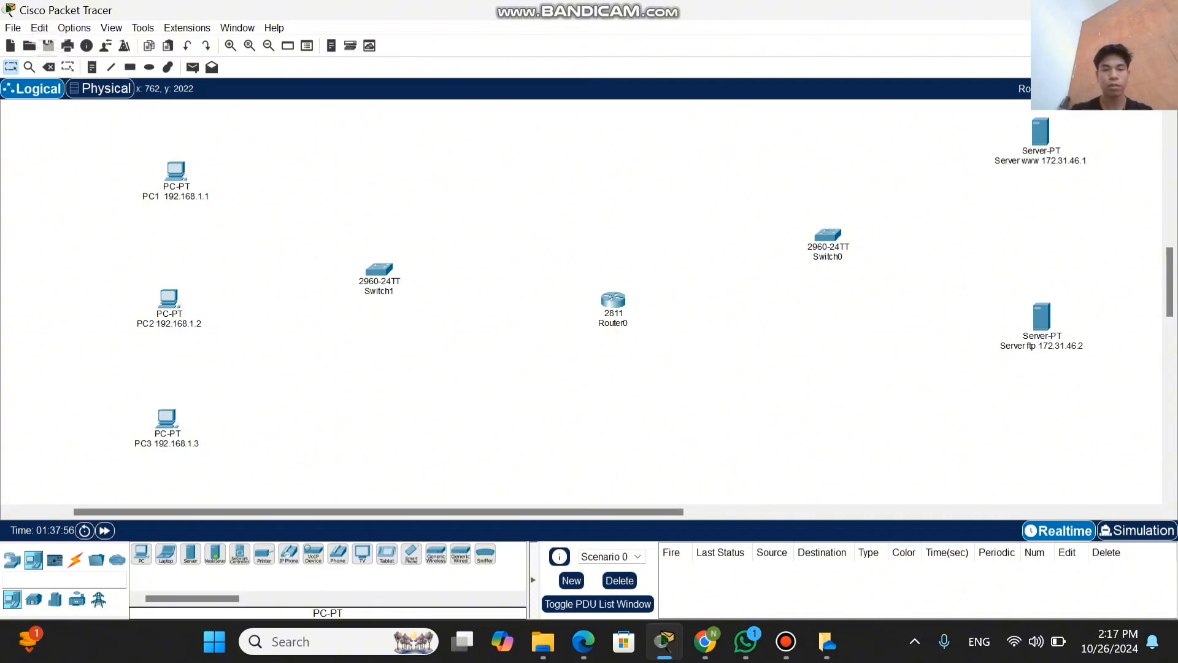
Step: Connect Router0 to Switch0 using the automatically chosen connection type
{"action": "scroll", "coordinate": [654, 286], "scroll_direction": "down", "scroll_amount": 2}
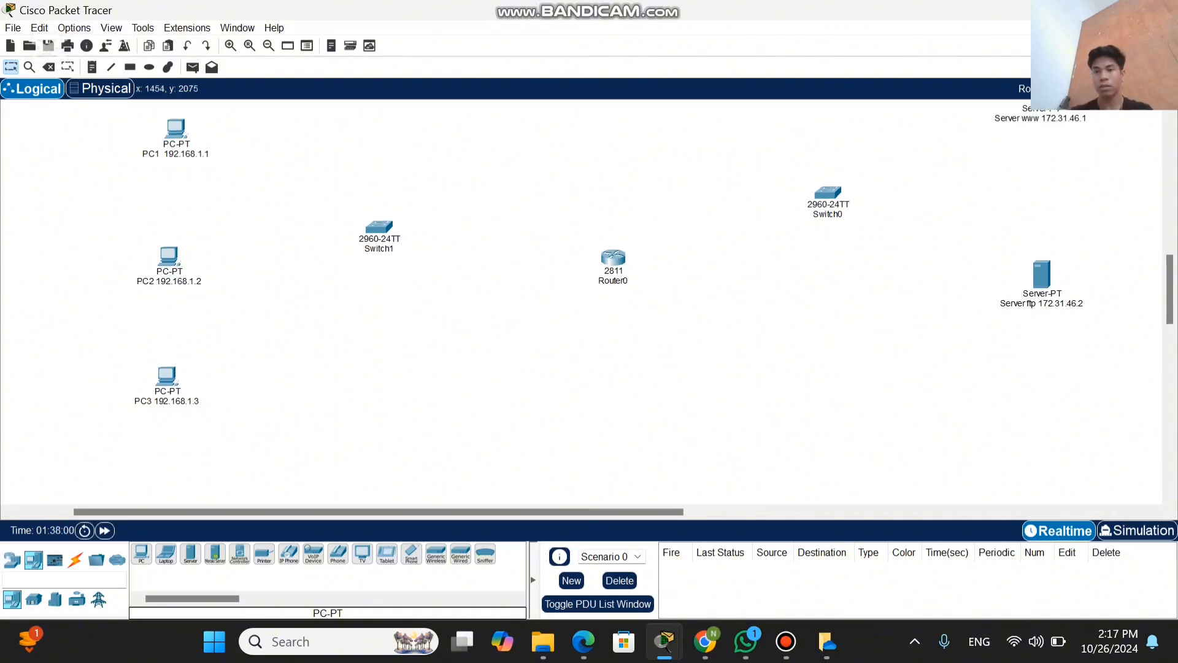
{"action": "scroll", "coordinate": [654, 286], "scroll_direction": "up", "scroll_amount": 2}
{"action": "scroll", "coordinate": [581, 301], "scroll_direction": "left", "scroll_amount": 1}
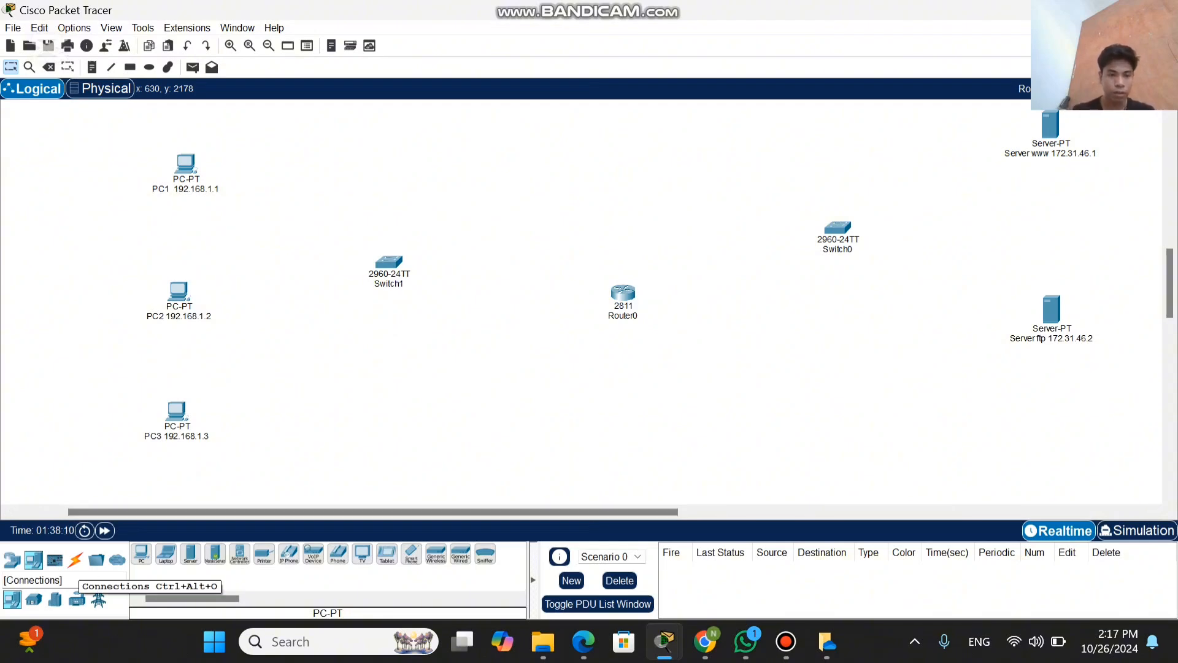
{"action": "left_click", "coordinate": [76, 560]}
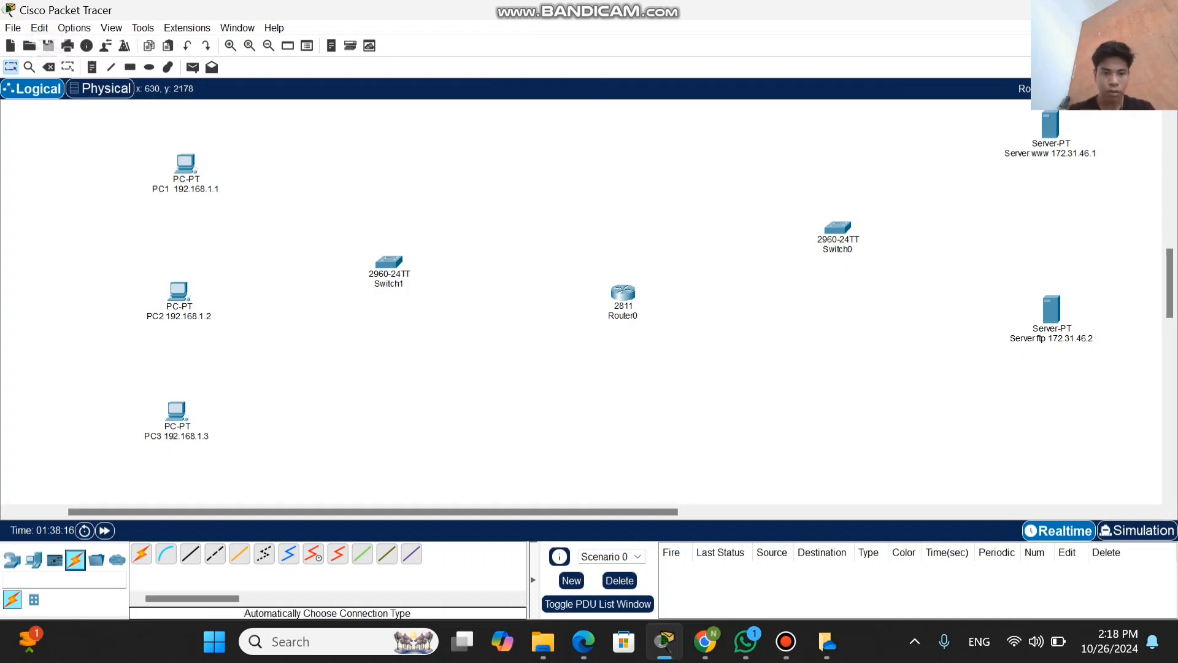
{"action": "left_click", "coordinate": [141, 554]}
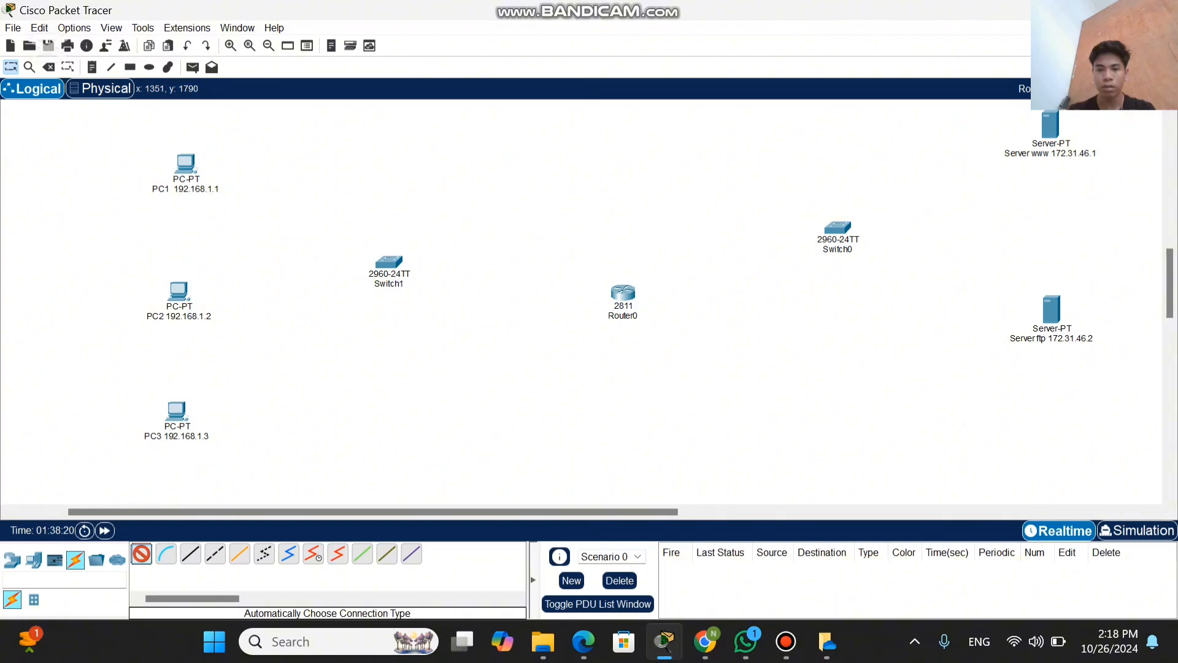
{"action": "left_click", "coordinate": [623, 293]}
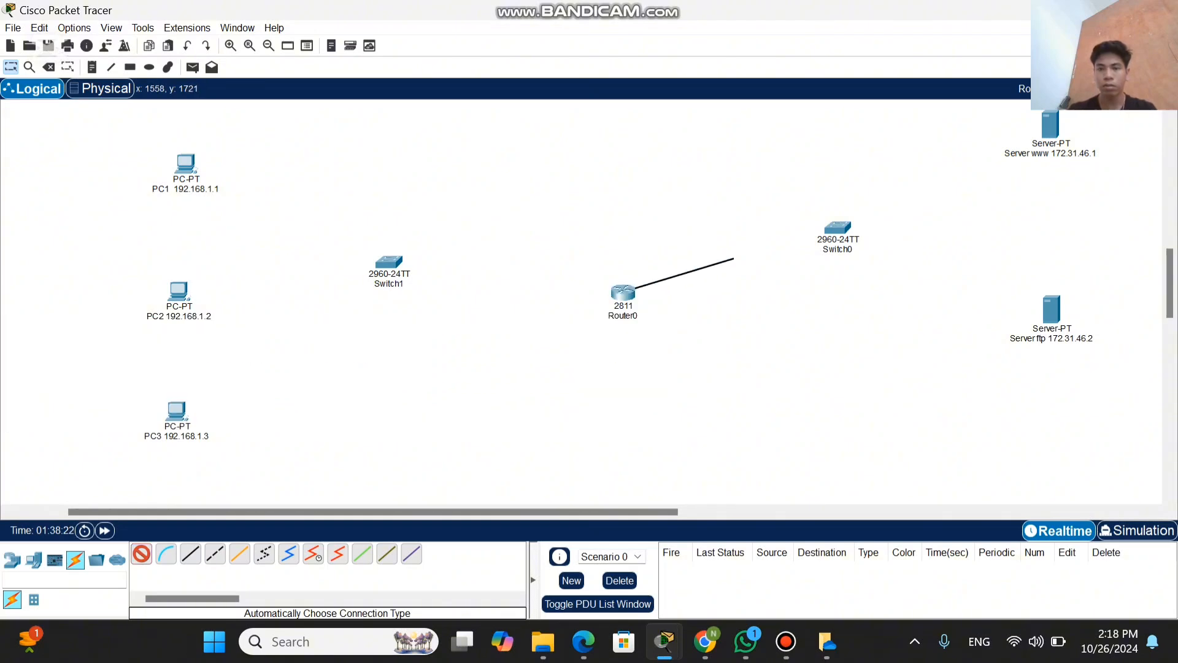
{"action": "left_click", "coordinate": [837, 230]}
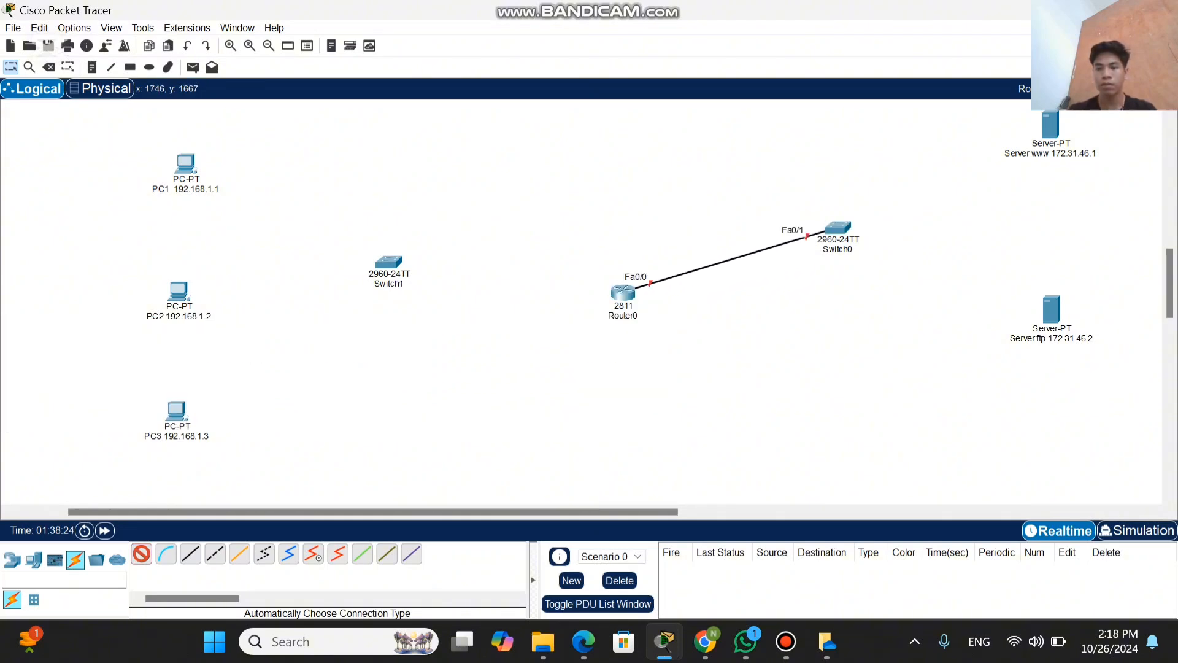
Step: Connect Switch0 to the www server and the ftp server with automatically chosen cables
{"action": "left_click", "coordinate": [837, 228]}
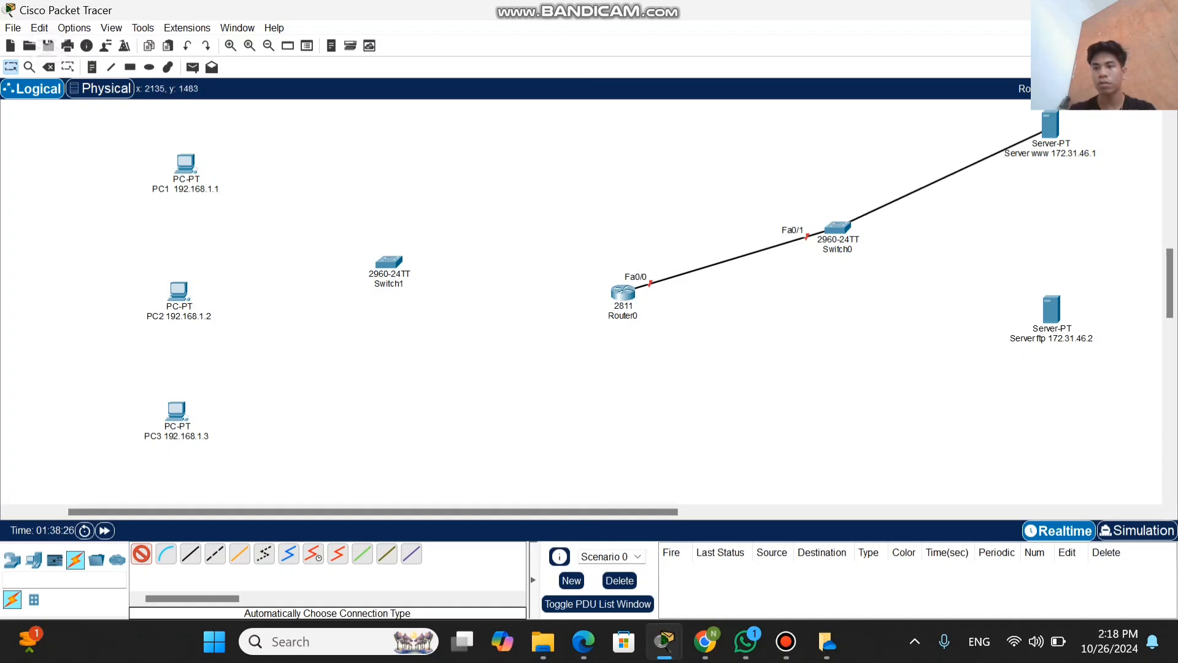
{"action": "left_click", "coordinate": [1048, 126]}
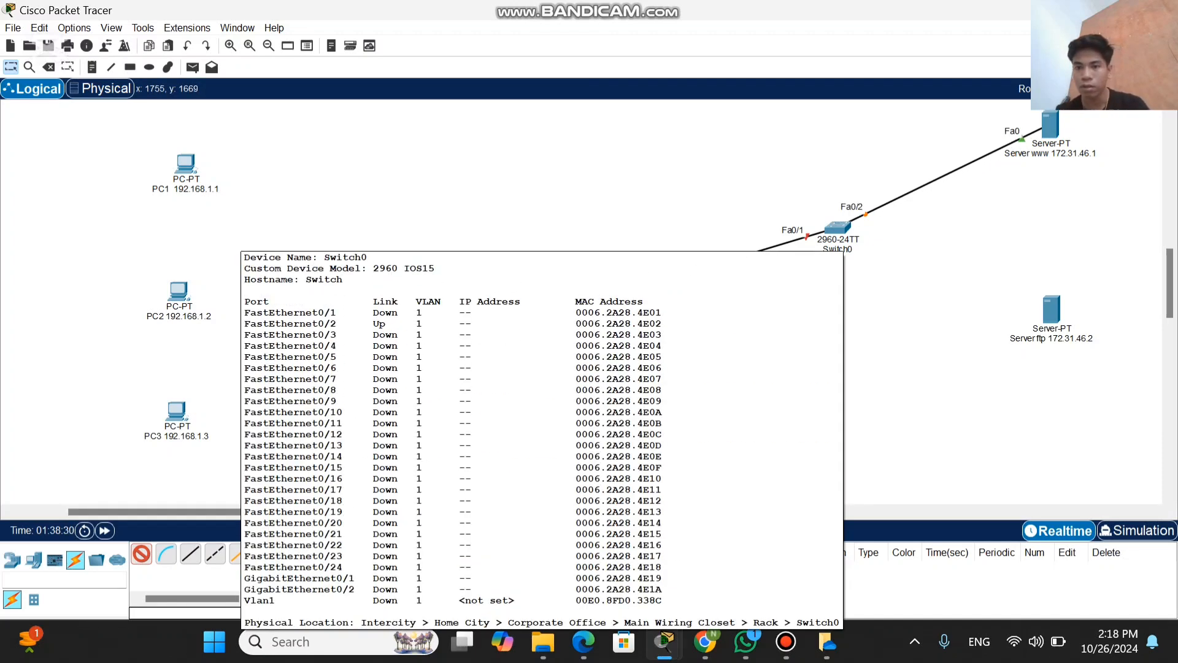
{"action": "left_click", "coordinate": [837, 228]}
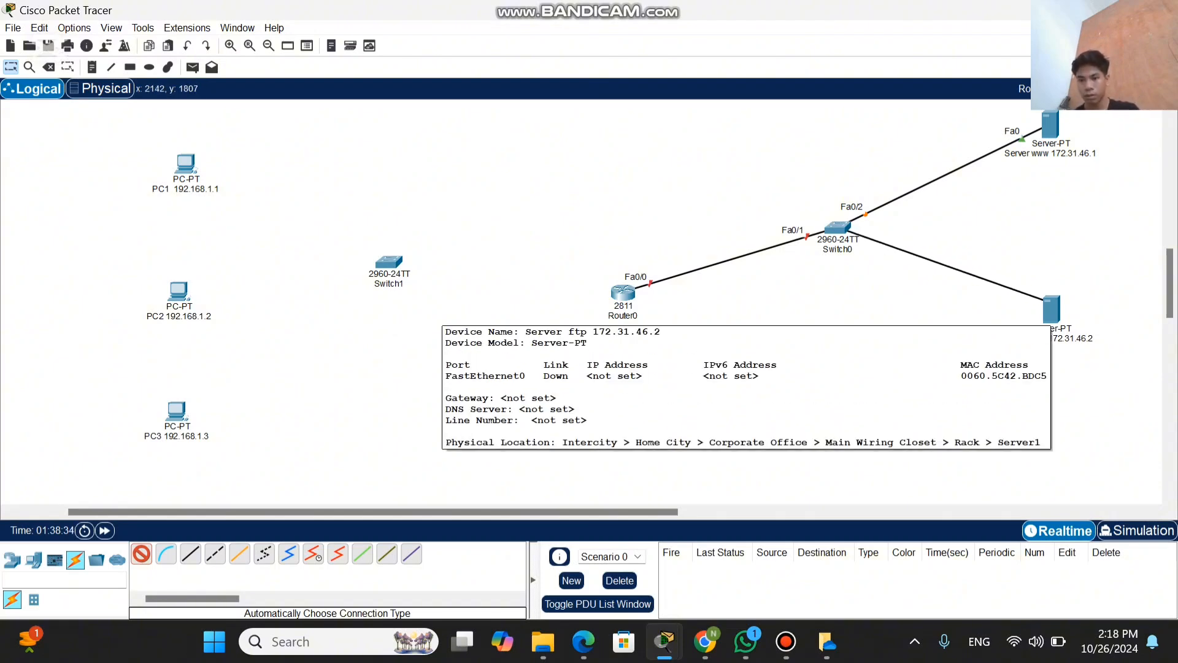
{"action": "left_click", "coordinate": [1050, 306]}
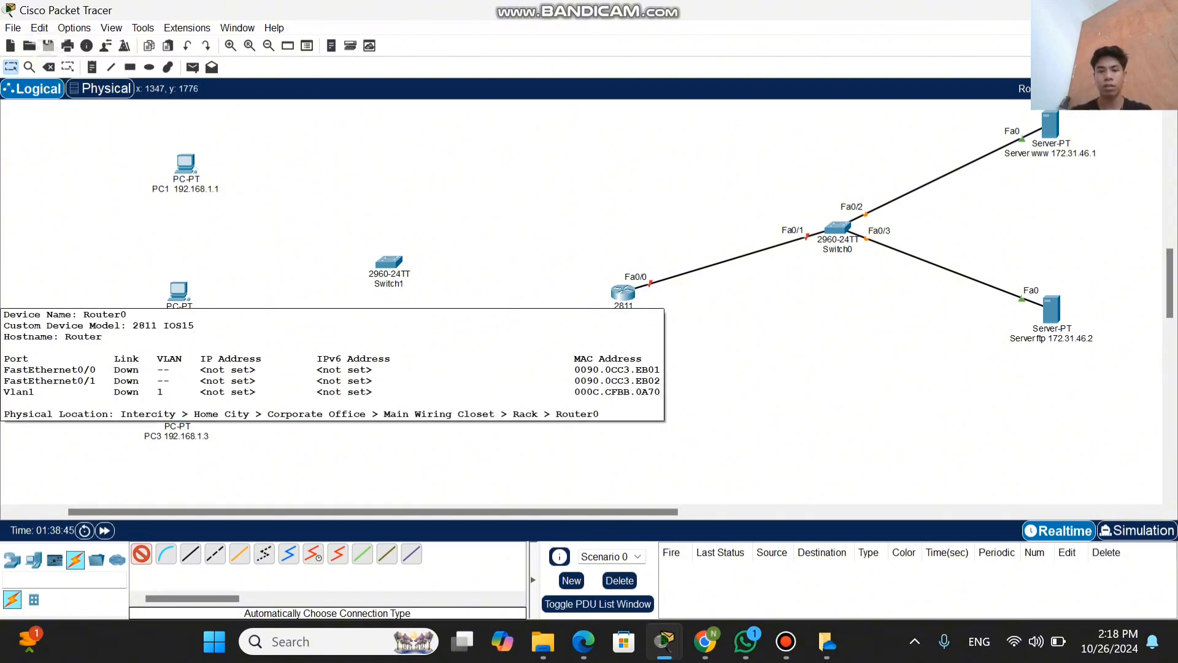
Step: Connect Router0 to Switch1 and Switch1 to PC1, PC2 and PC3 with automatically chosen cables, and end the cabling
{"action": "left_click", "coordinate": [622, 294]}
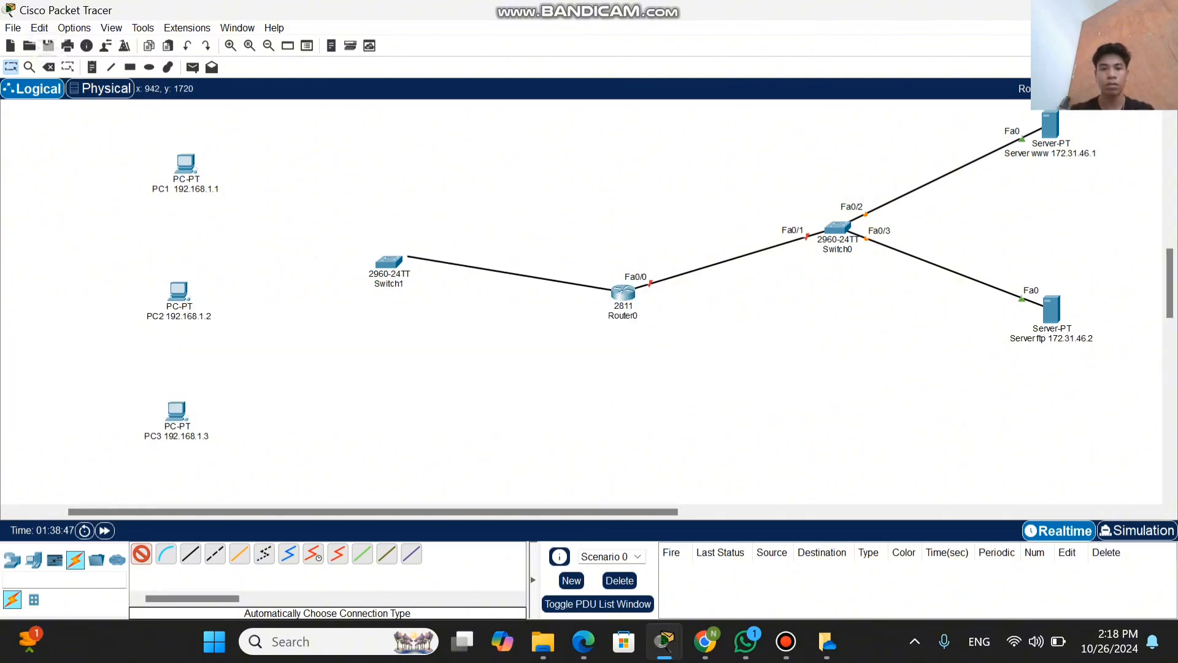
{"action": "left_click", "coordinate": [389, 263]}
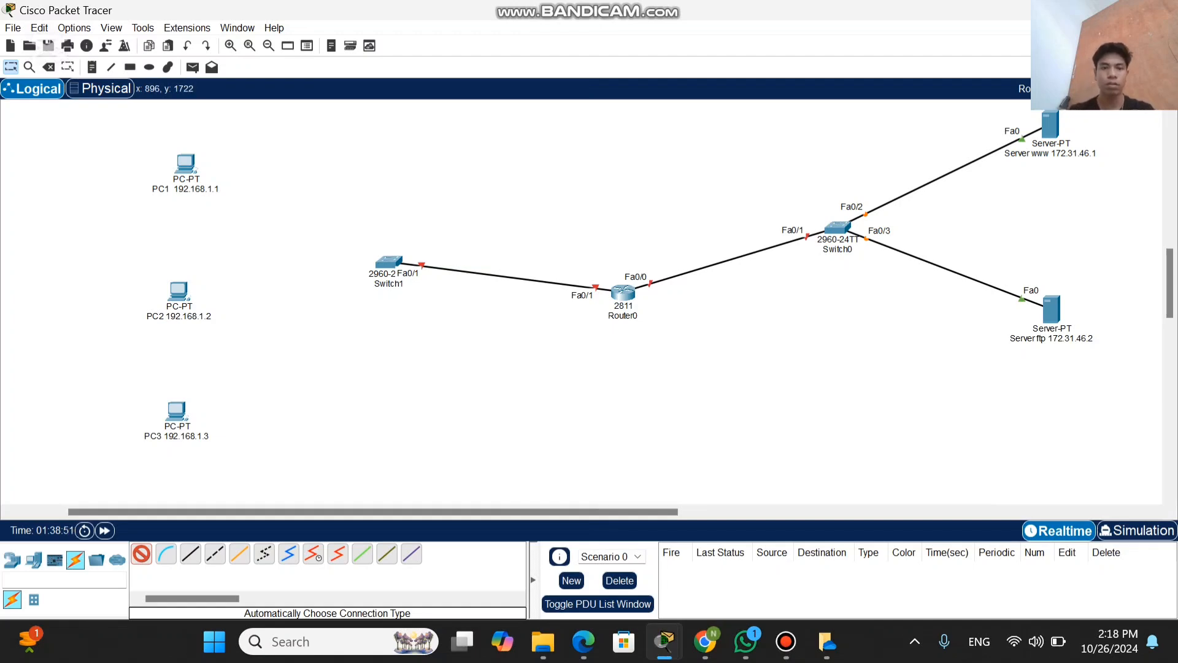
{"action": "left_click", "coordinate": [389, 263]}
{"action": "left_click", "coordinate": [186, 164]}
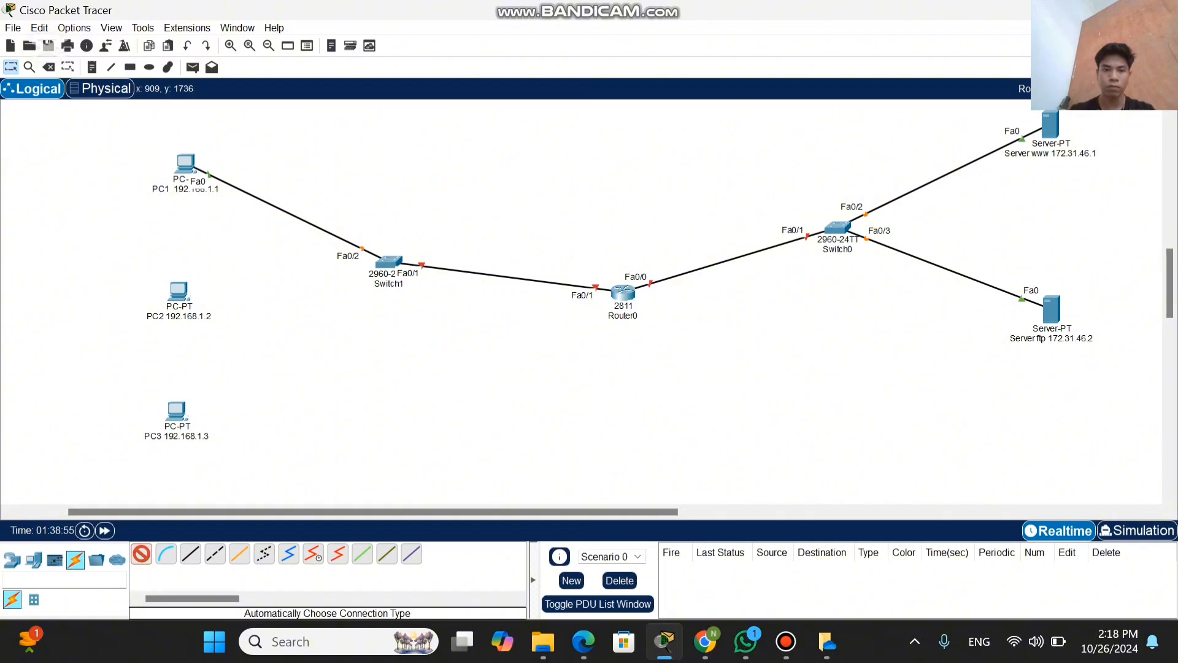
{"action": "left_click", "coordinate": [389, 262]}
{"action": "left_click", "coordinate": [179, 290]}
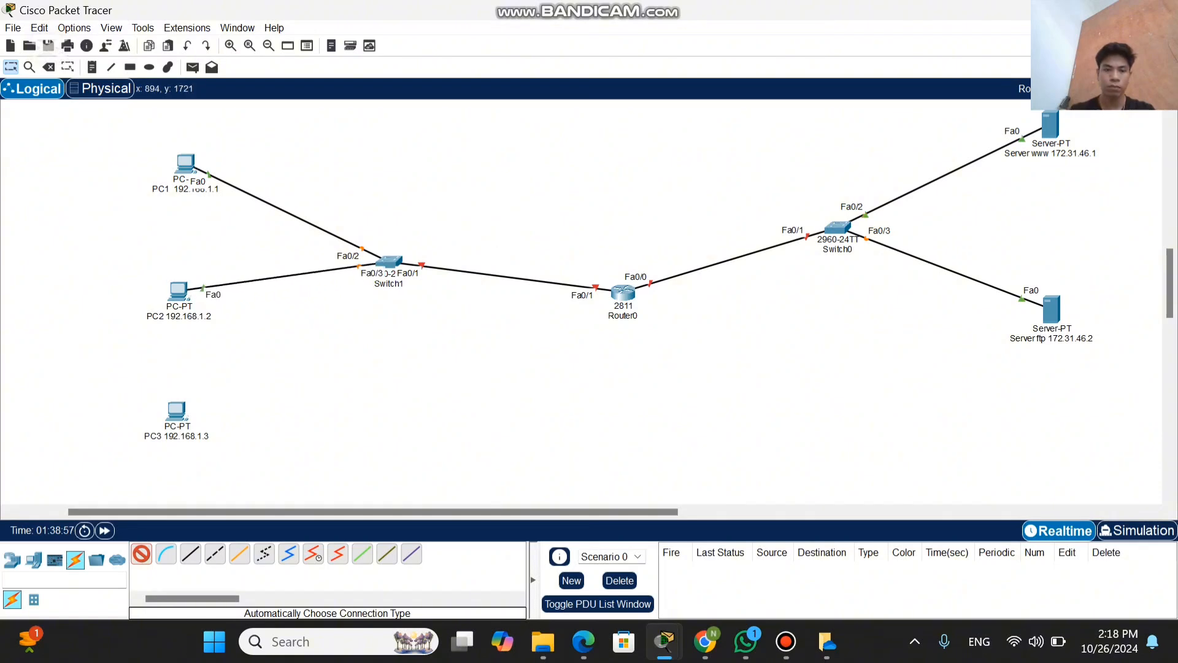
{"action": "left_click", "coordinate": [389, 262]}
{"action": "left_click", "coordinate": [177, 410]}
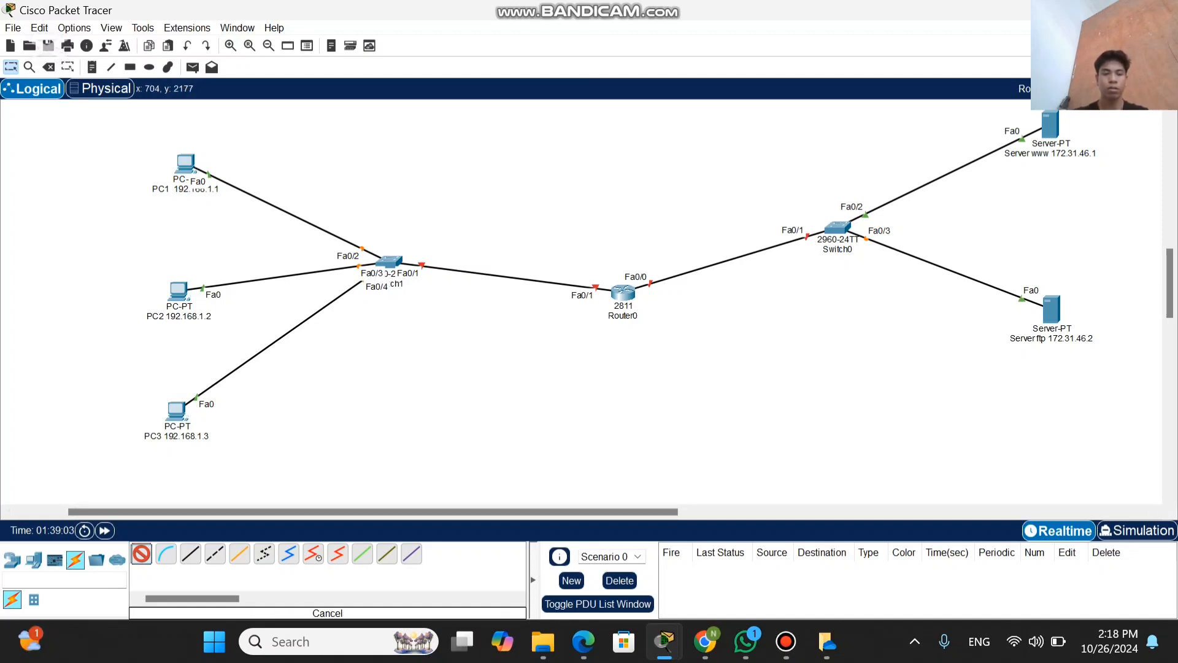
{"action": "left_click", "coordinate": [142, 554]}
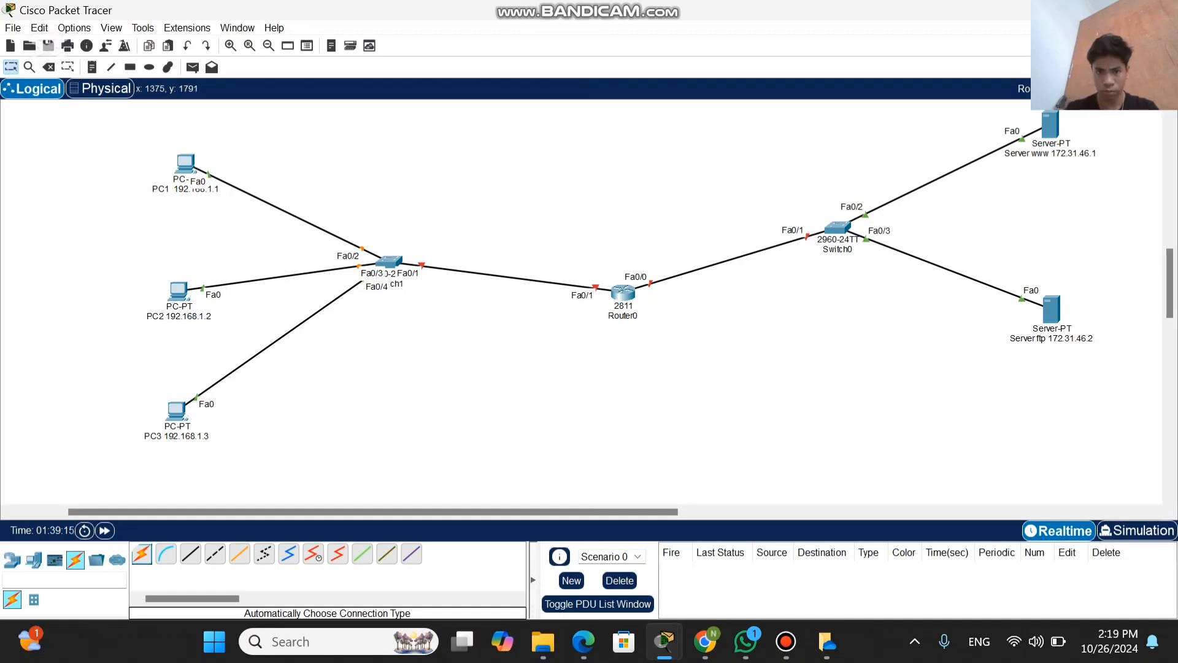
Step: Move Router0 slightly up toward the switches' level and add a note reading "172.31.46.254/24" above its link to Switch0
{"action": "left_click_drag", "start_coordinate": [623, 292], "coordinate": [603, 271]}
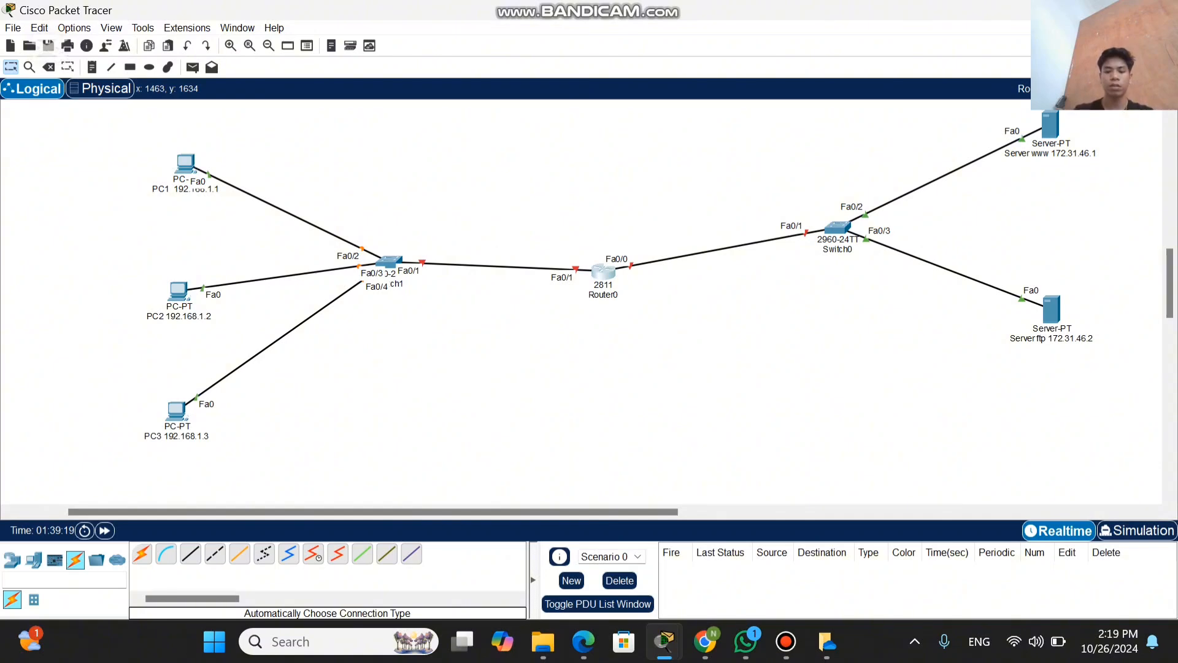
{"action": "key", "text": "n"}
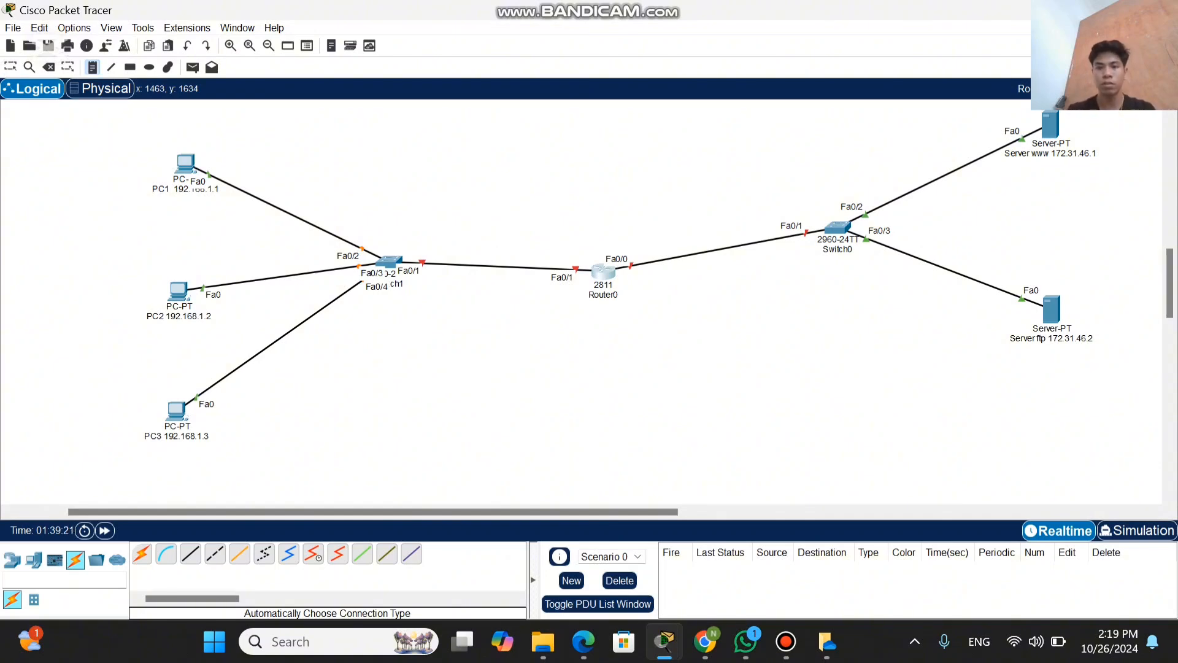
{"action": "left_click", "coordinate": [660, 216]}
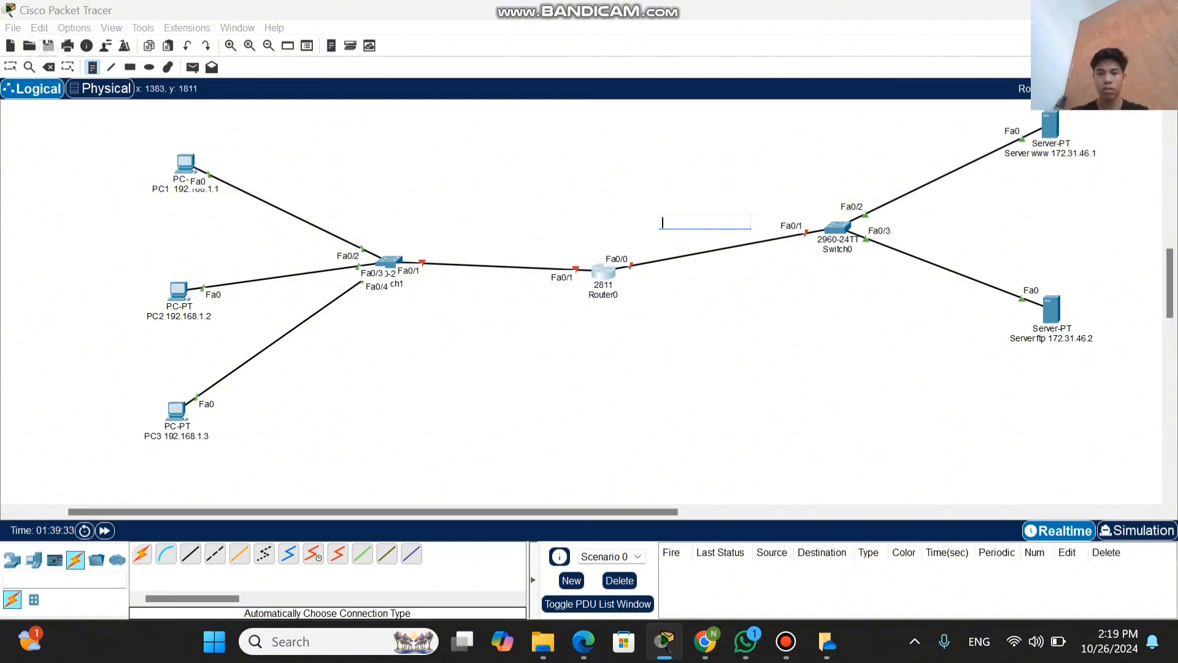
{"action": "key", "text": "Escape"}
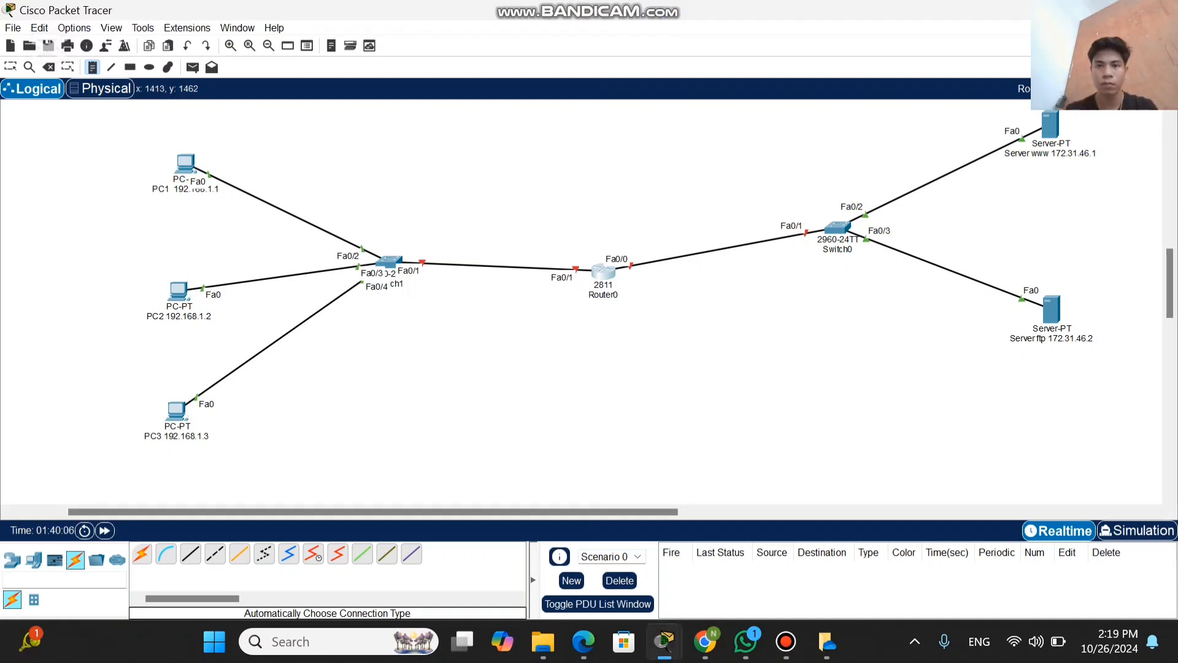
{"action": "left_click", "coordinate": [653, 225]}
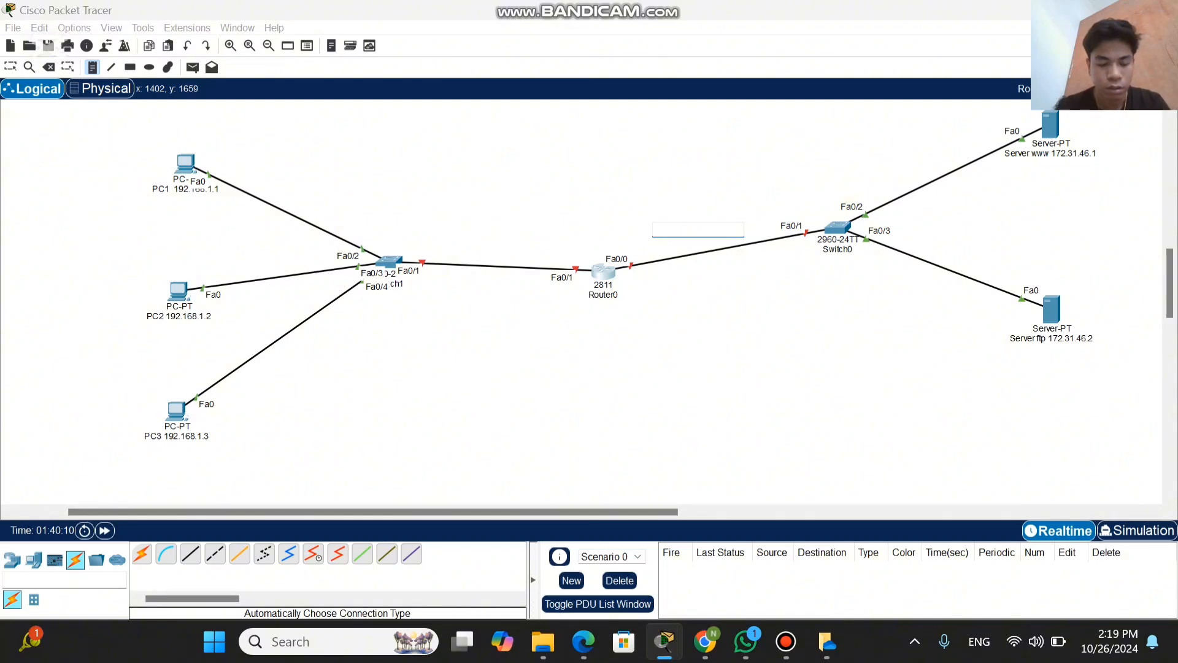
{"action": "type", "text": "172"}
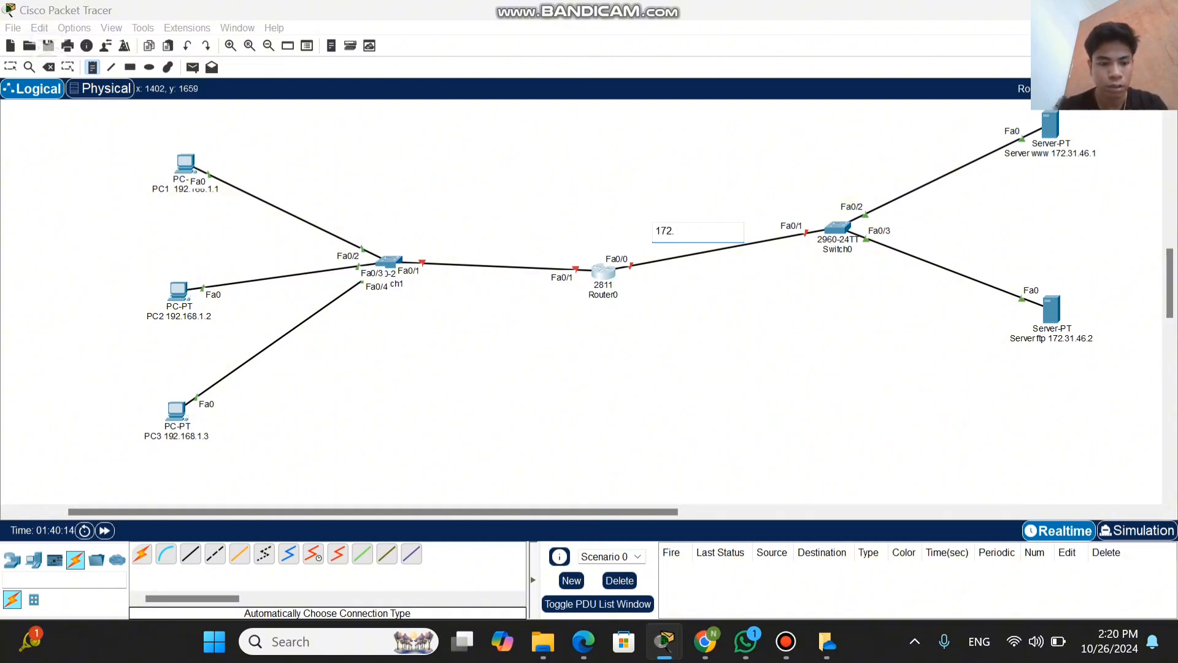
{"action": "type", "text": ".3"}
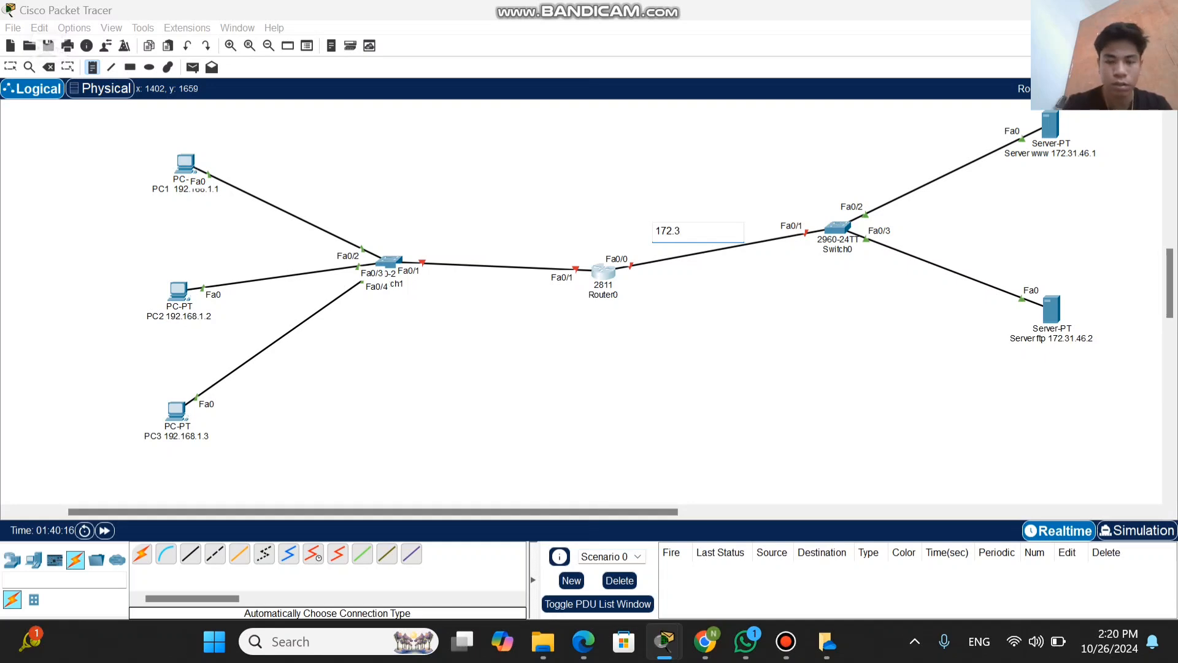
{"action": "type", "text": "1."}
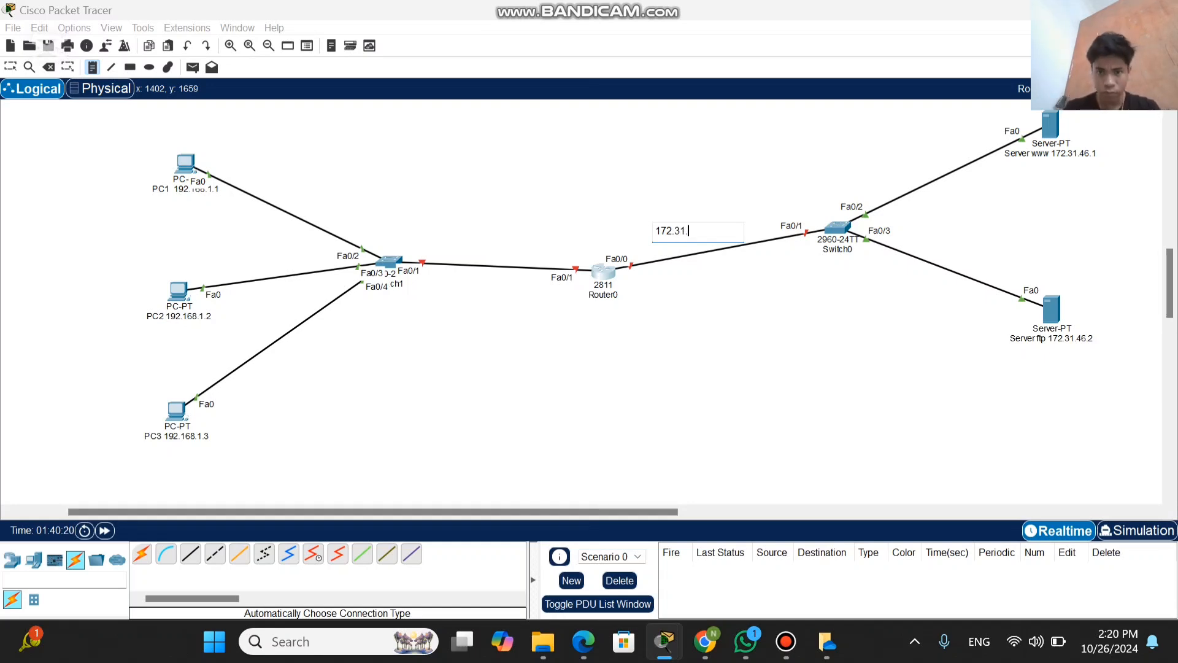
{"action": "mouse_move", "coordinate": [704, 641]}
{"action": "mouse_move", "coordinate": [665, 641]}
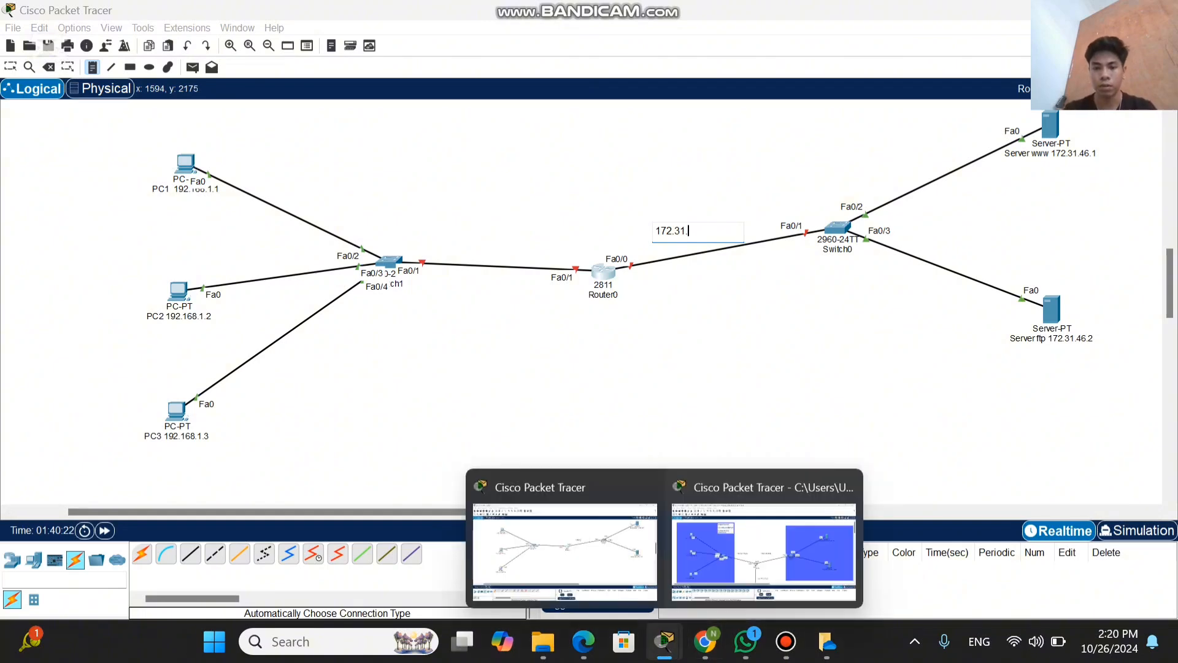
{"action": "mouse_move", "coordinate": [764, 549]}
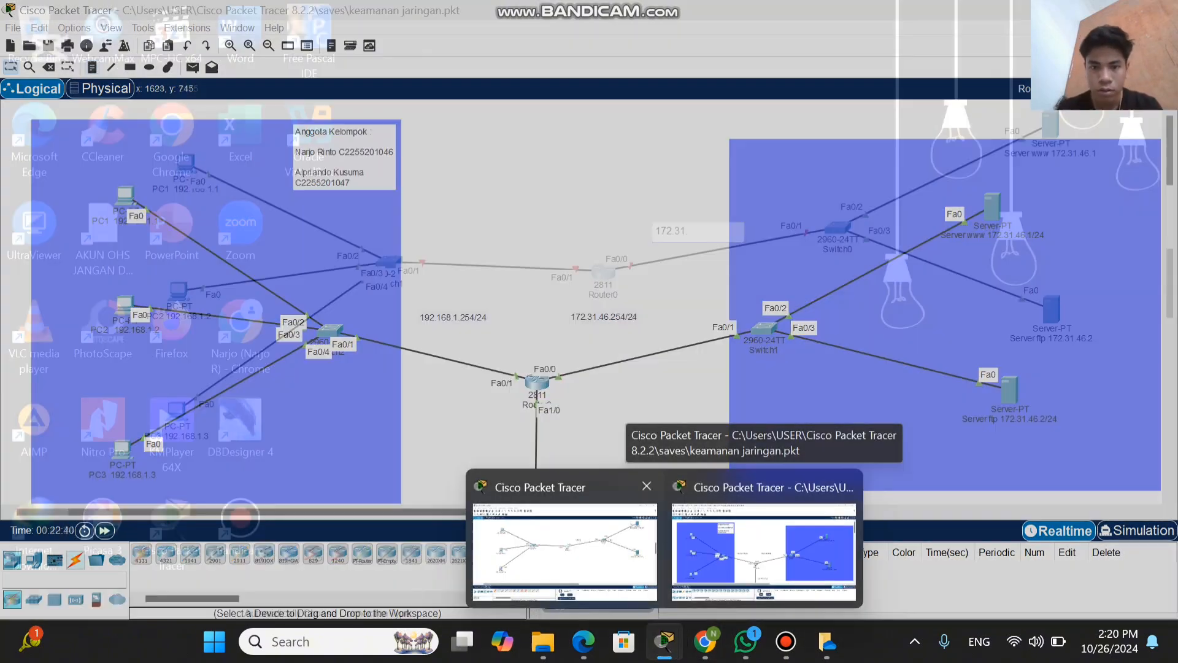
{"action": "left_click", "coordinate": [571, 548]}
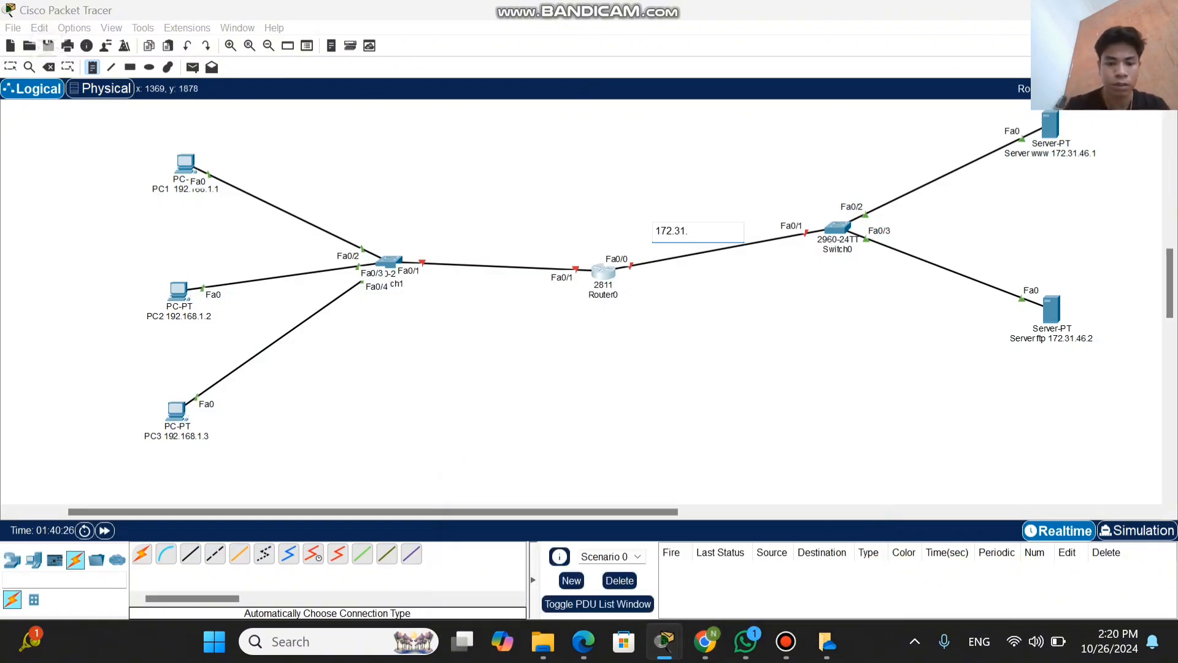
{"action": "type", "text": "6"}
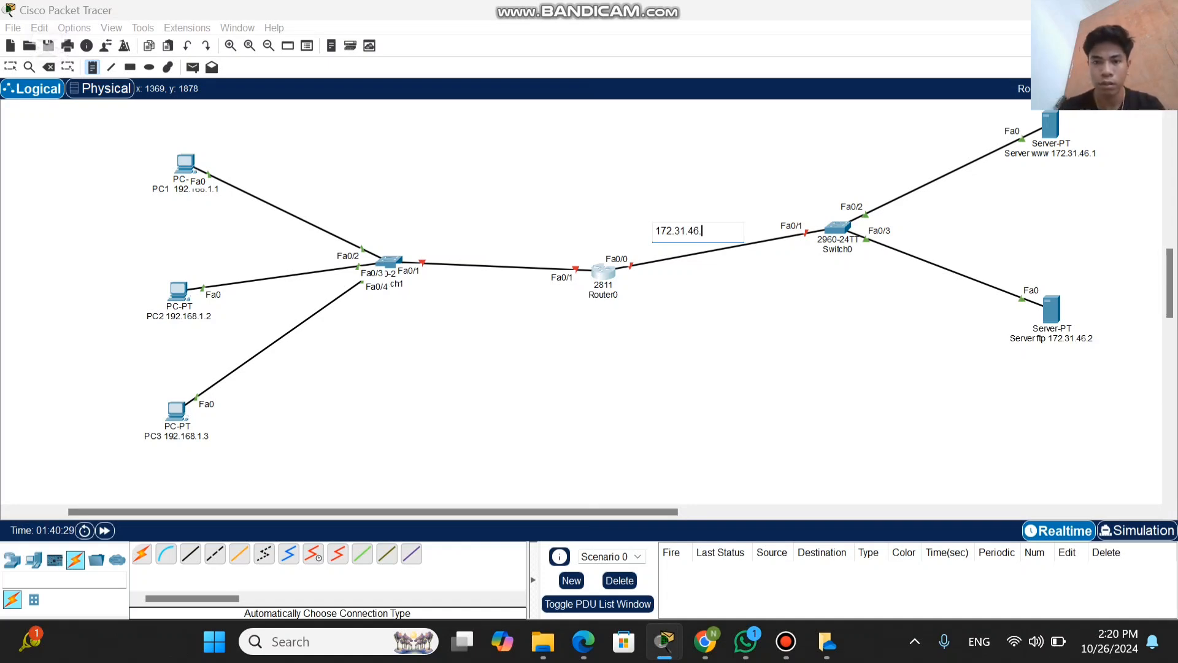
{"action": "type", "text": "."}
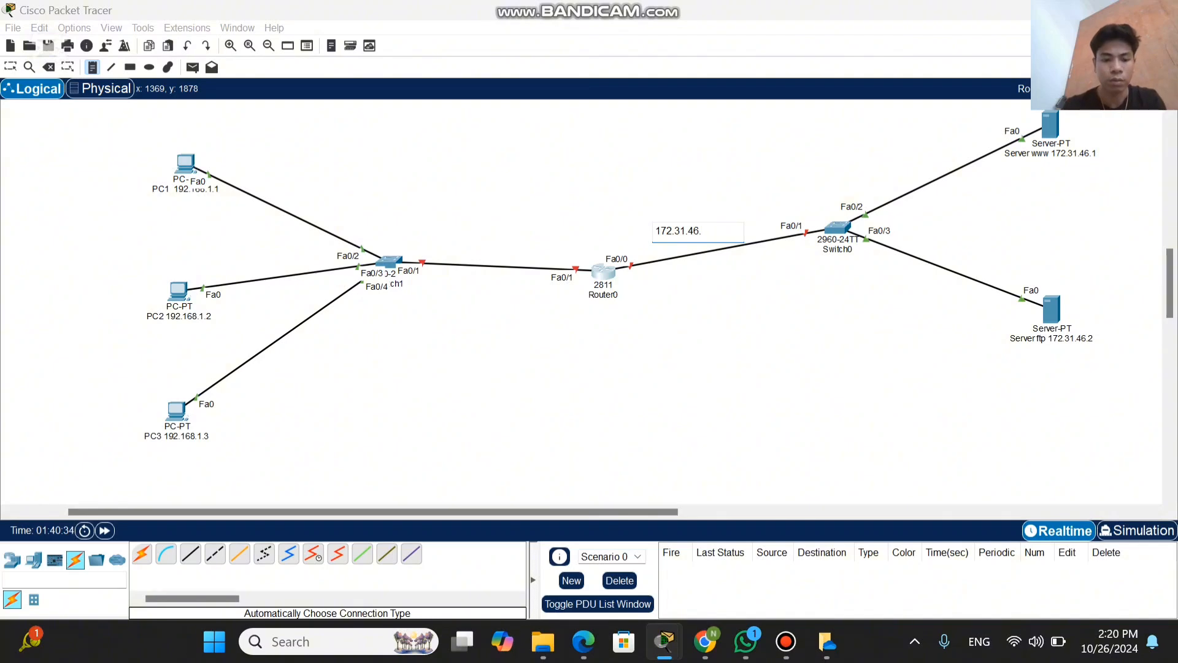
{"action": "type", "text": "25"}
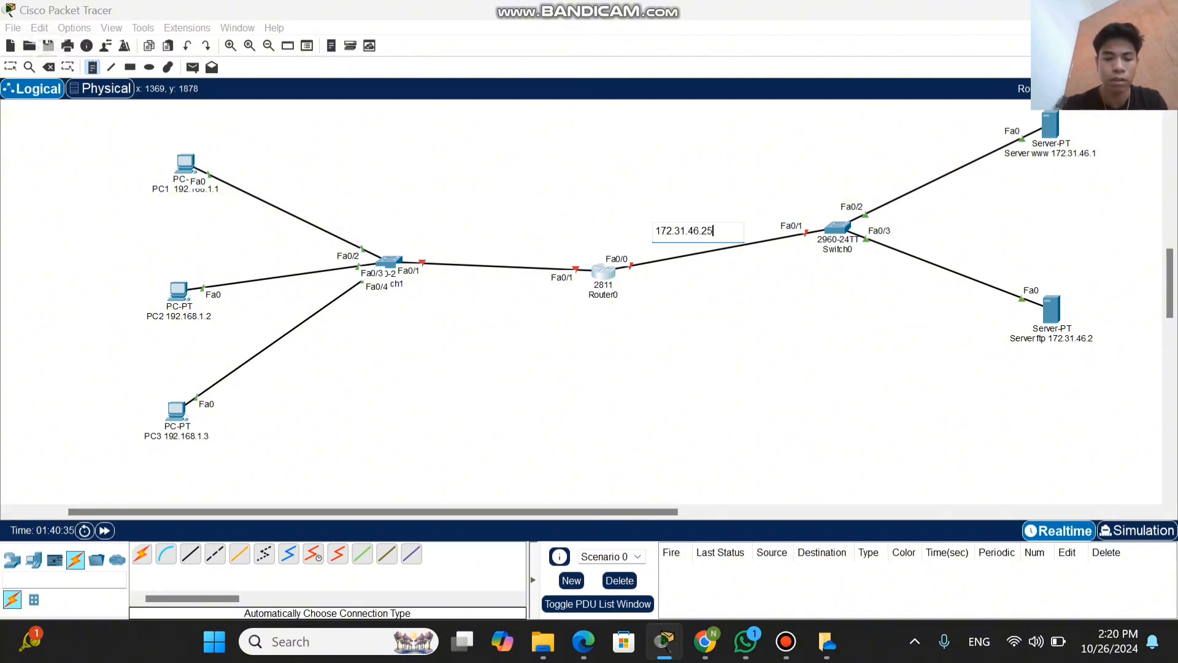
{"action": "type", "text": "4/"}
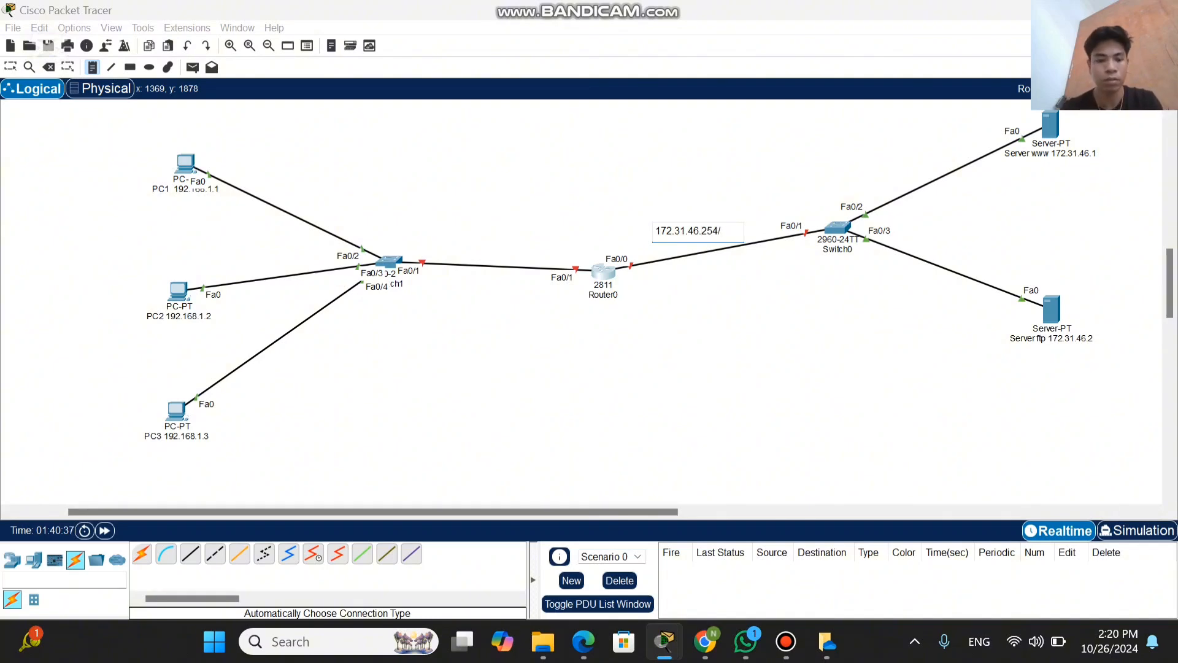
{"action": "type", "text": "24"}
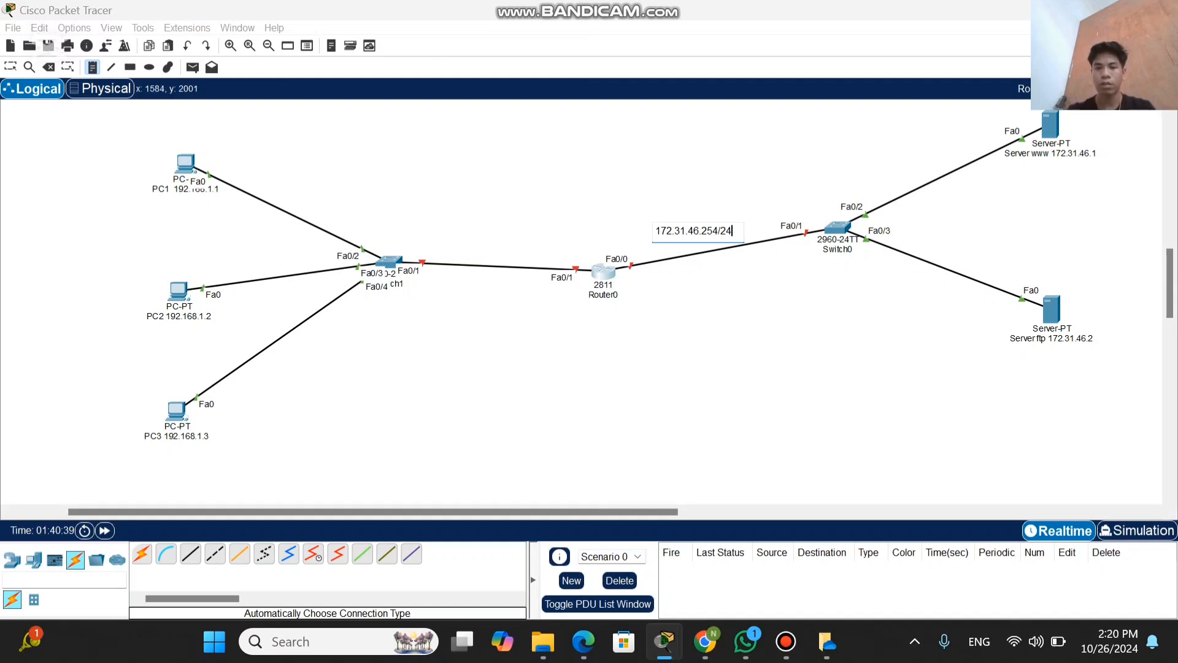
{"action": "left_click", "coordinate": [764, 396]}
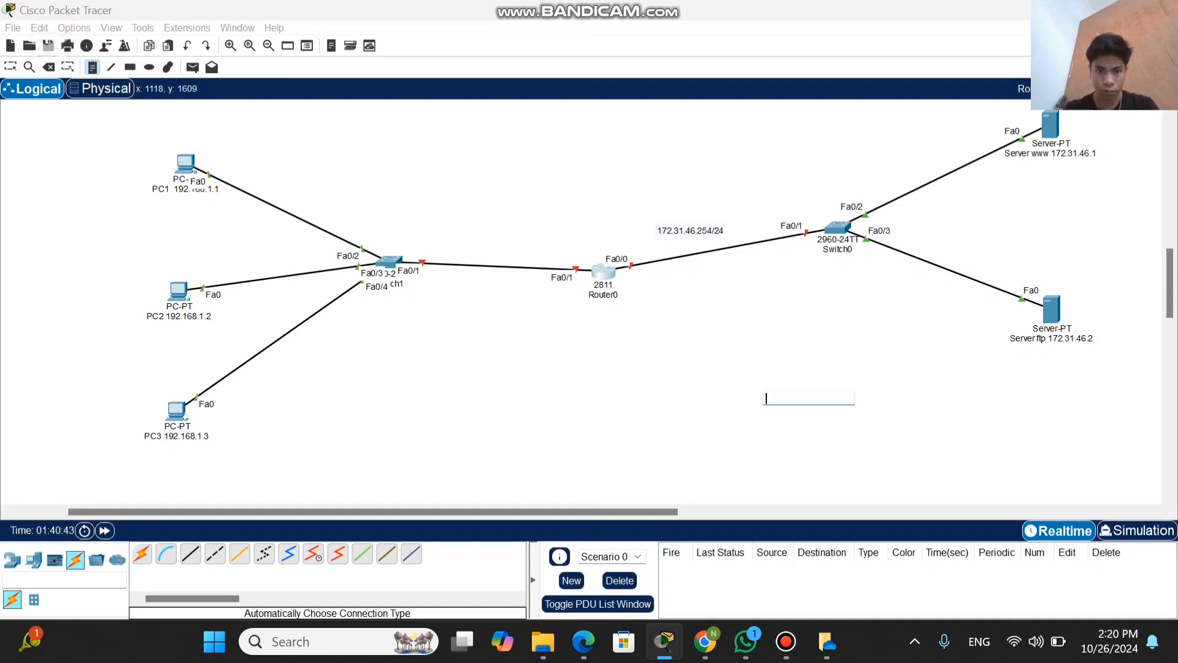
Step: Add a note reading "192.168.1.254/24" above the link between Switch1 and Router0, and leave the note tool
{"action": "left_click", "coordinate": [459, 234]}
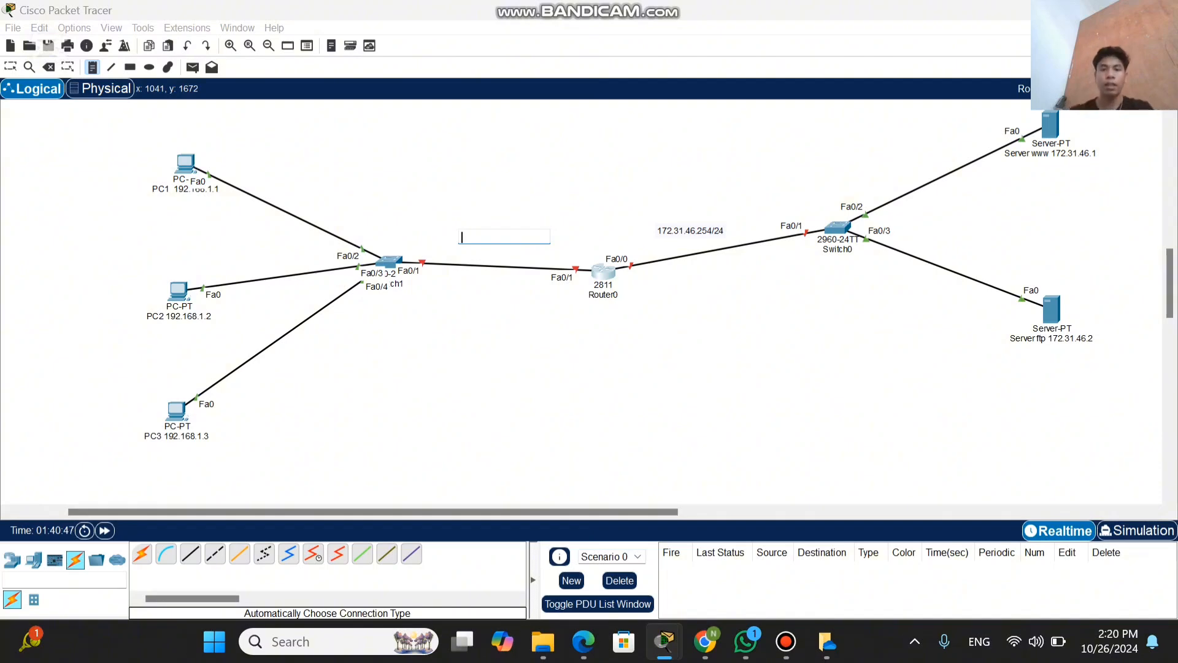
{"action": "type", "text": "1"}
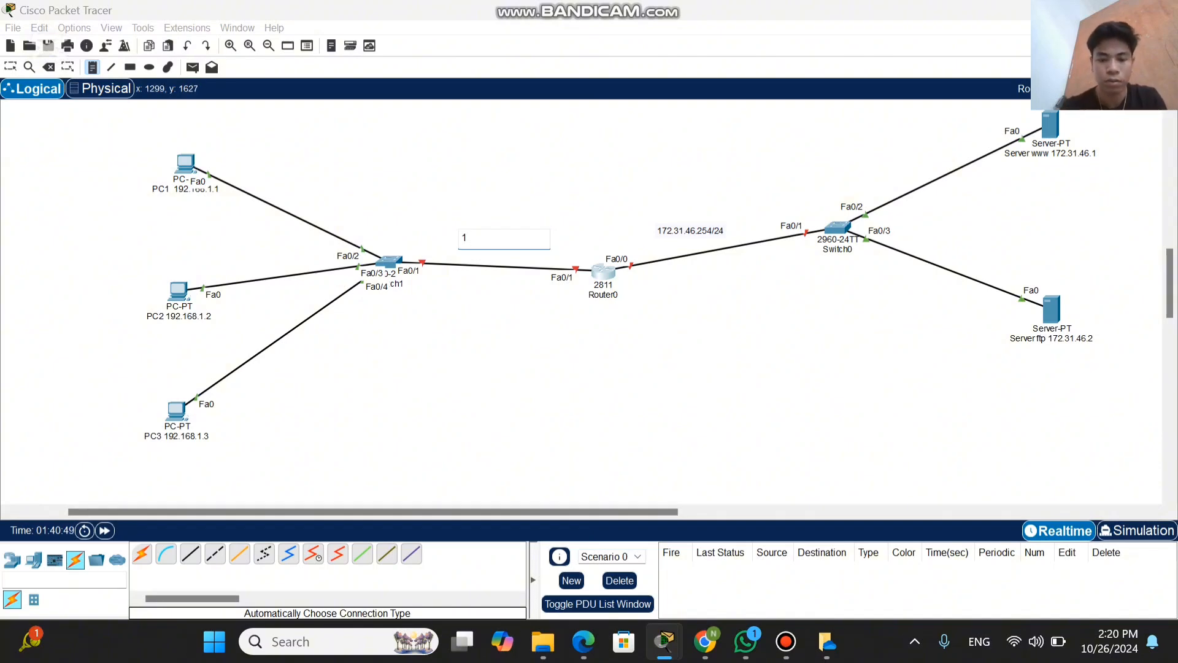
{"action": "type", "text": "92."}
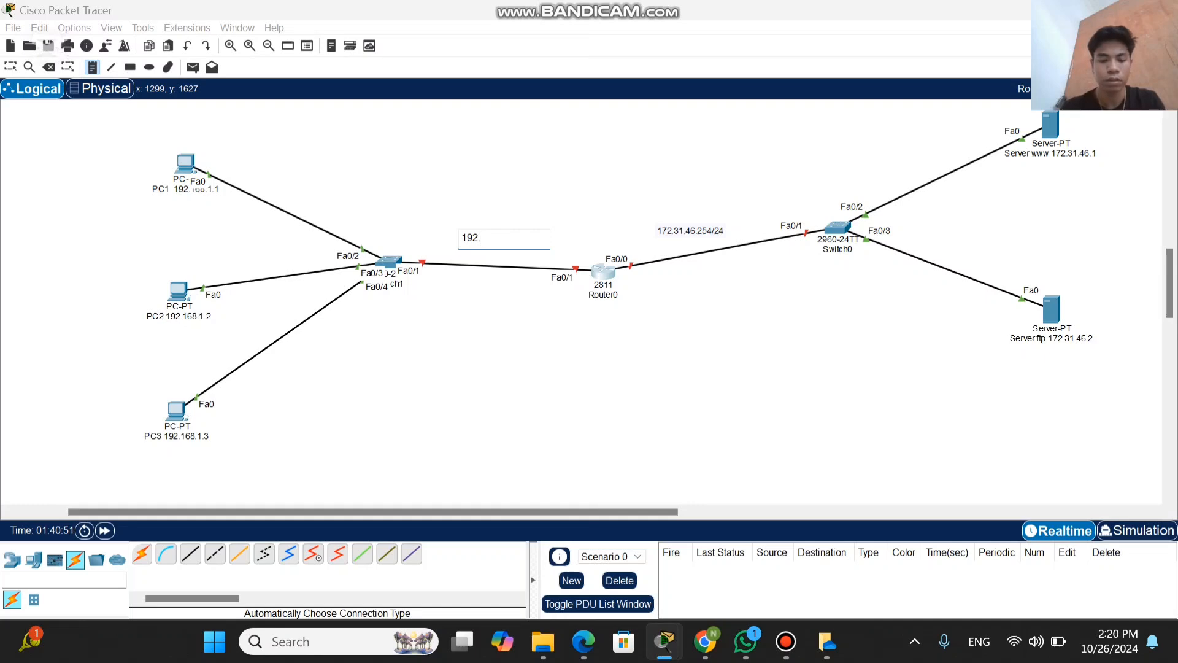
{"action": "type", "text": "168."}
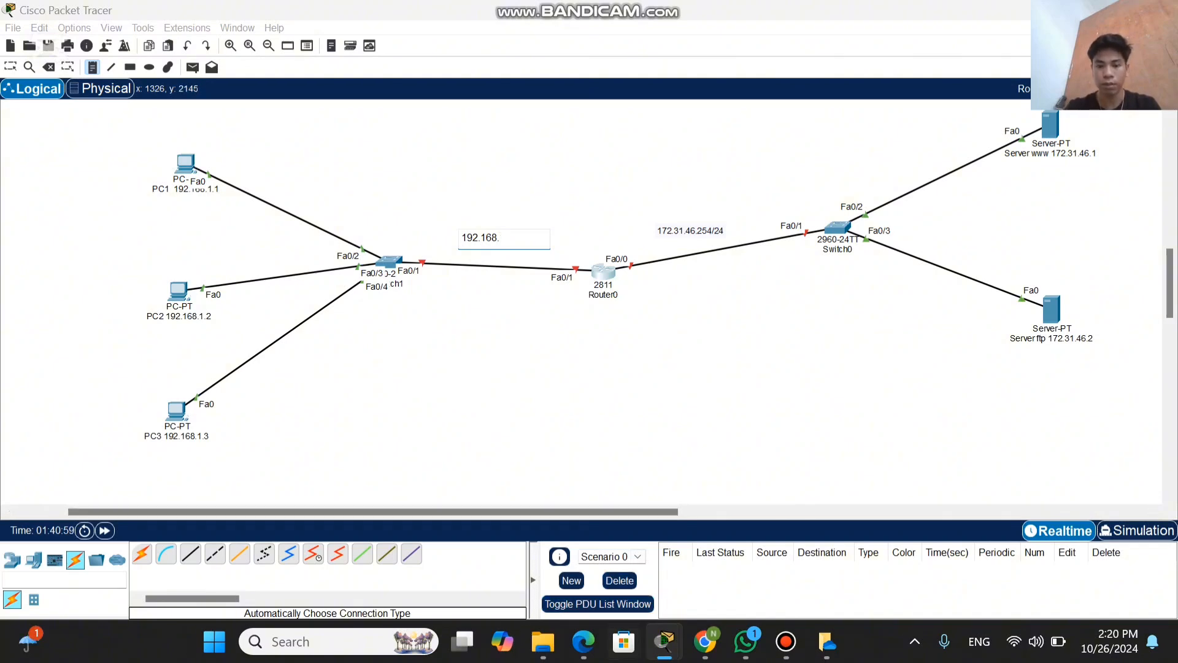
{"action": "mouse_move", "coordinate": [664, 641]}
{"action": "left_click", "coordinate": [764, 546]}
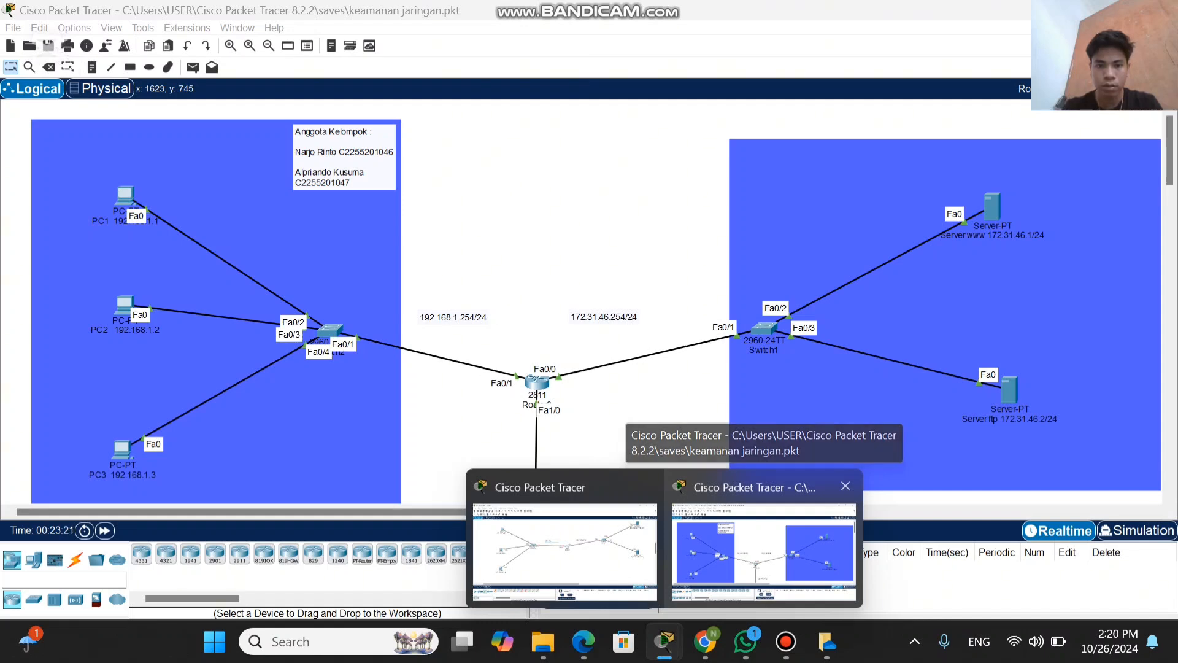
{"action": "left_click", "coordinate": [564, 547]}
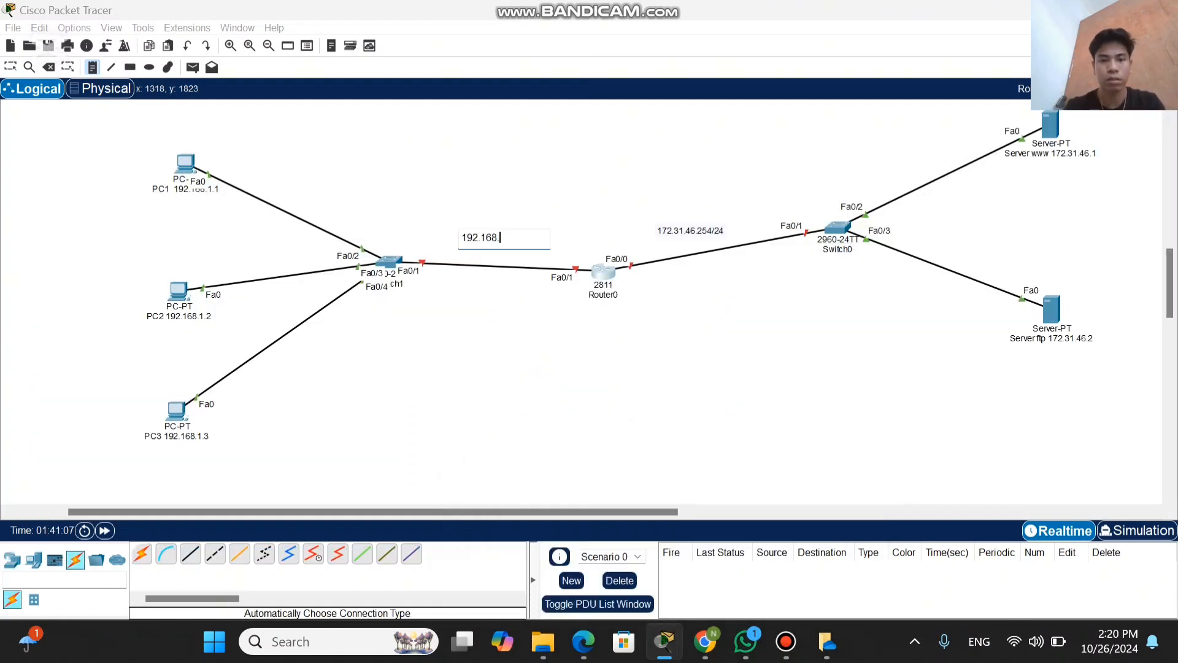
{"action": "type", "text": "1.254"}
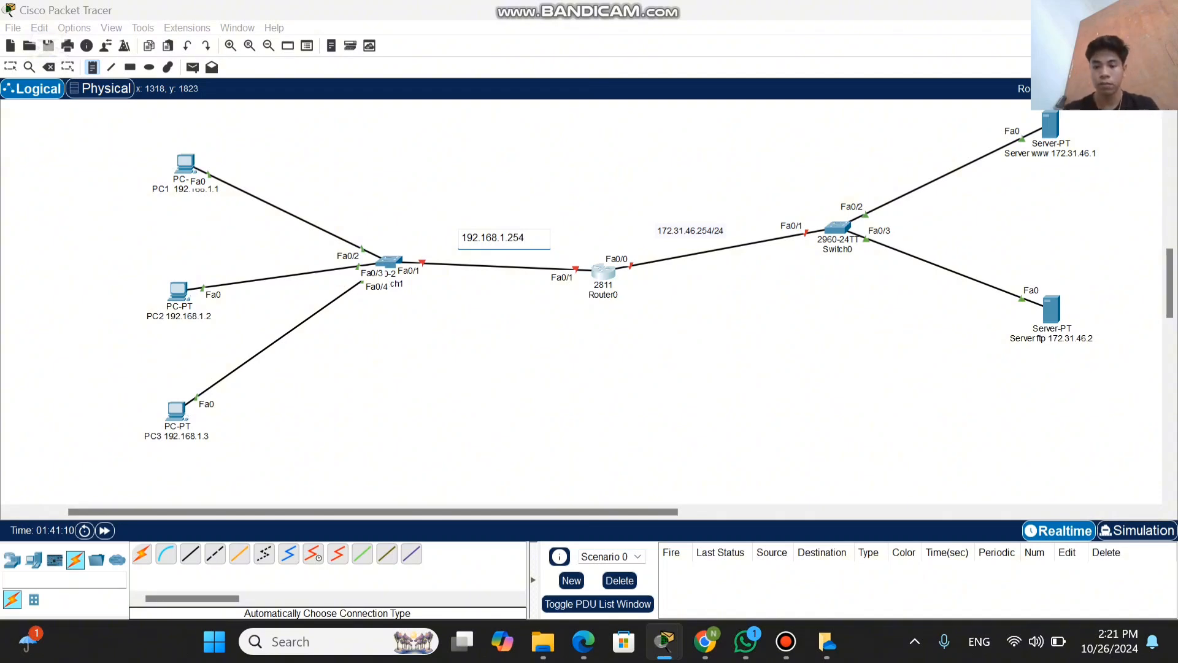
{"action": "type", "text": "/24"}
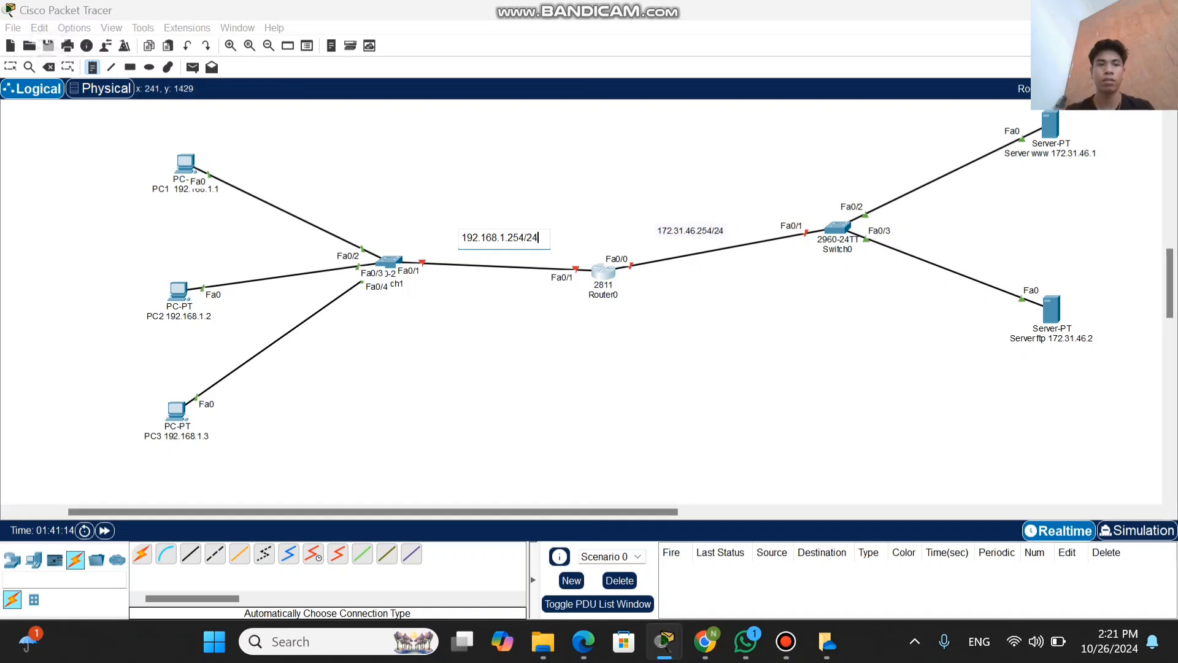
{"action": "left_click", "coordinate": [11, 67]}
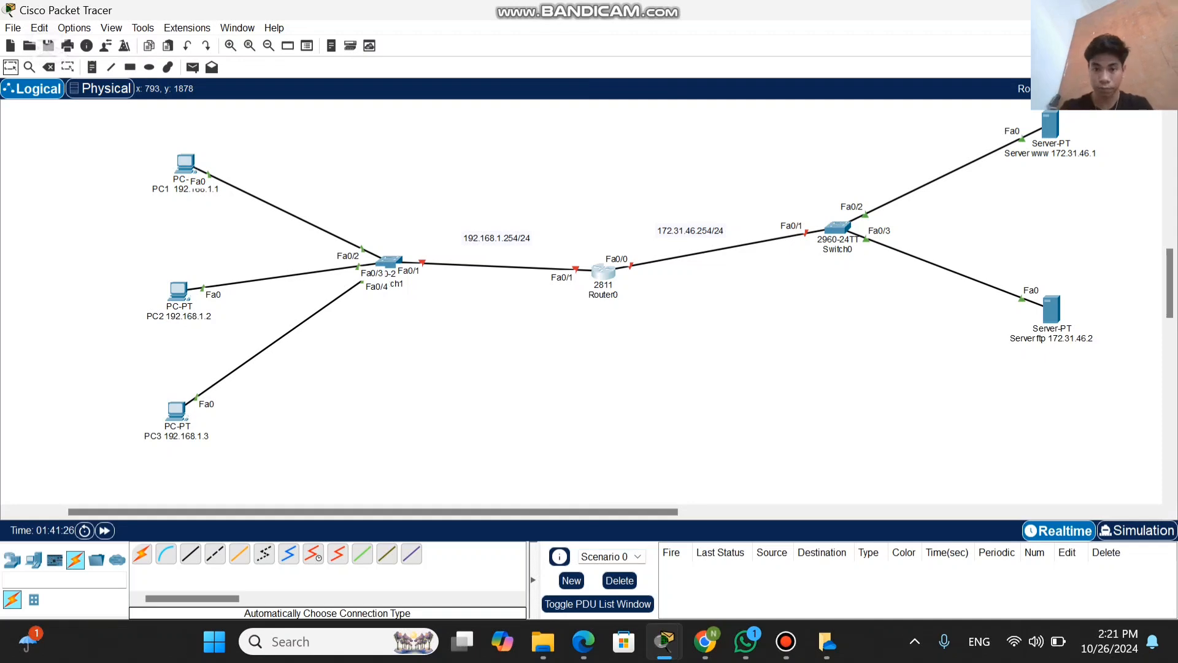
Step: In Router0's command line, answer no to the initial configuration dialog and enter privileged mode with the command ena
{"action": "left_click_drag", "start_coordinate": [603, 271], "coordinate": [593, 273]}
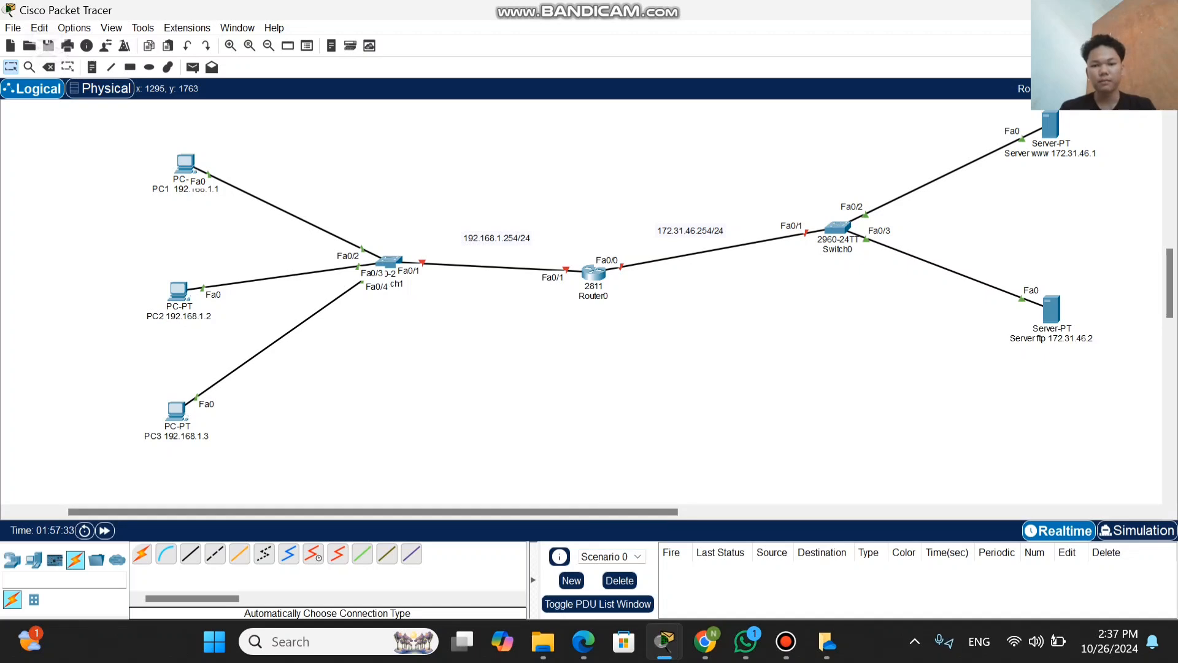
{"action": "left_click", "coordinate": [593, 274]}
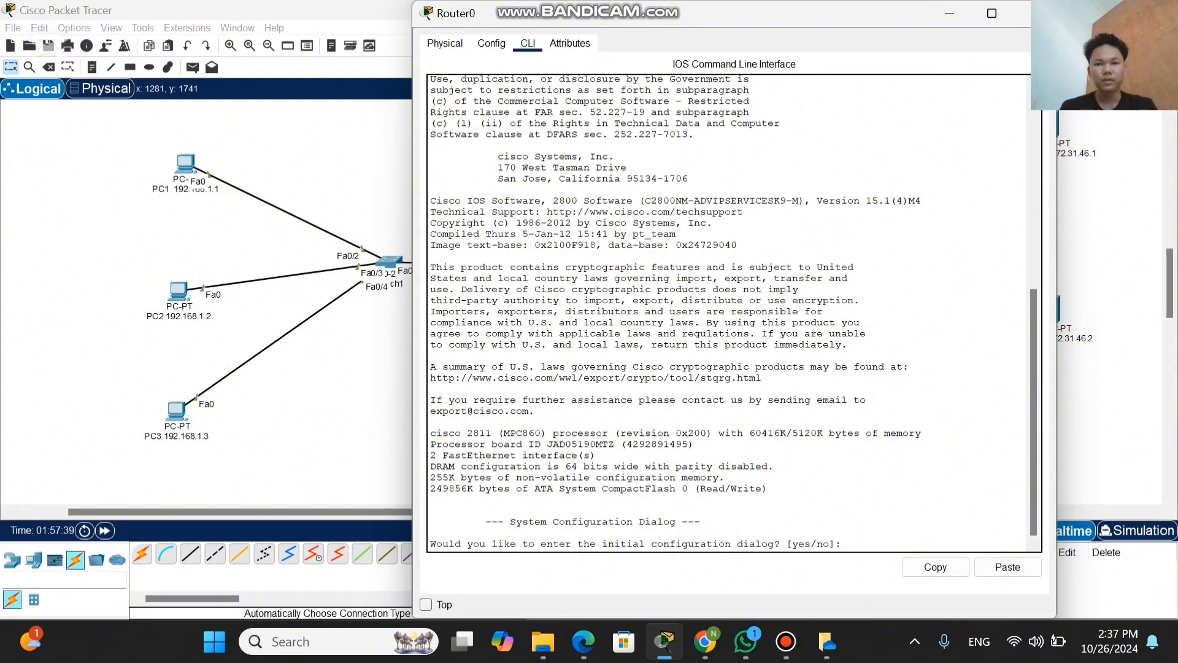
{"action": "left_click", "coordinate": [527, 44]}
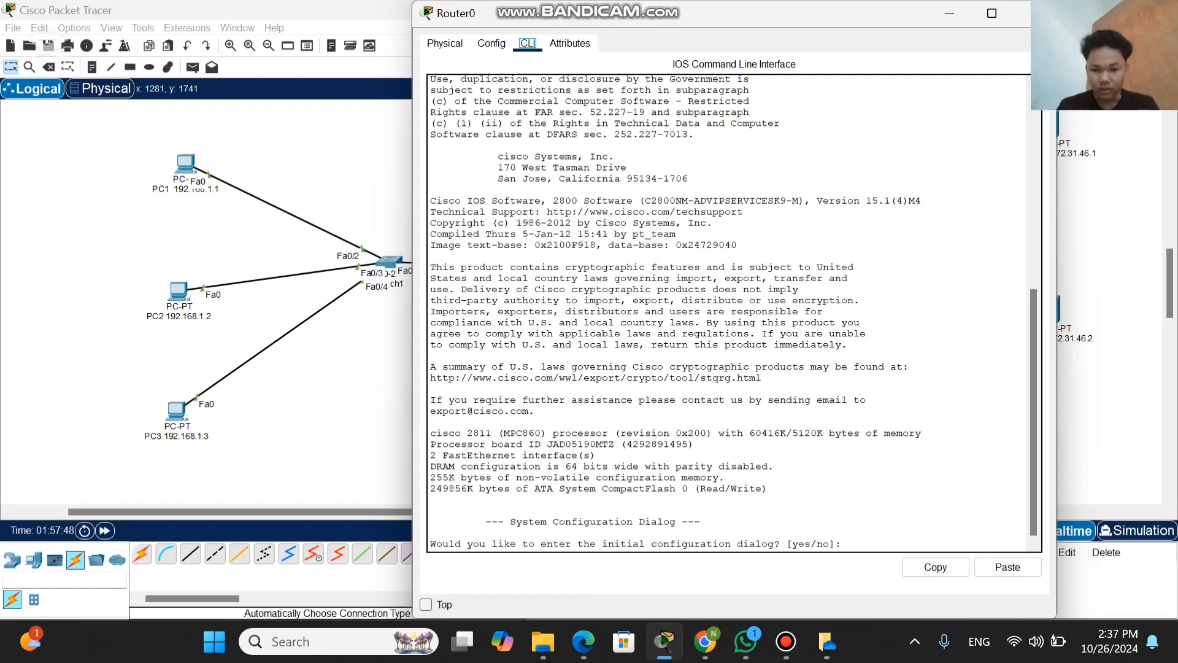
{"action": "left_click", "coordinate": [848, 544]}
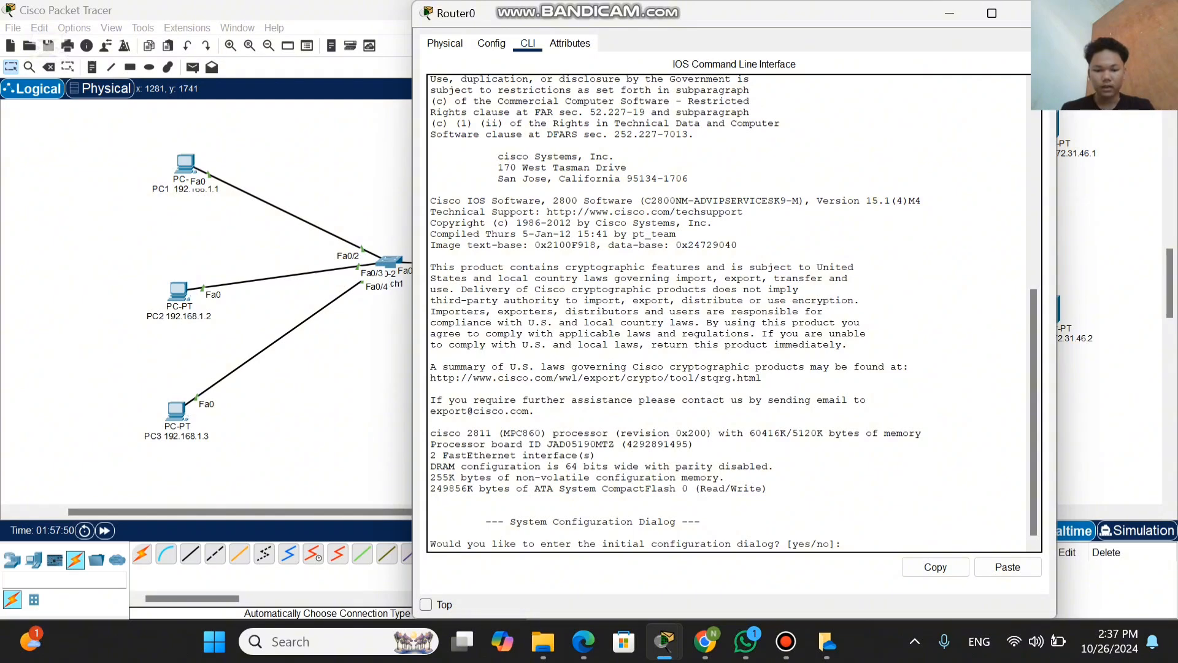
{"action": "type", "text": "no"}
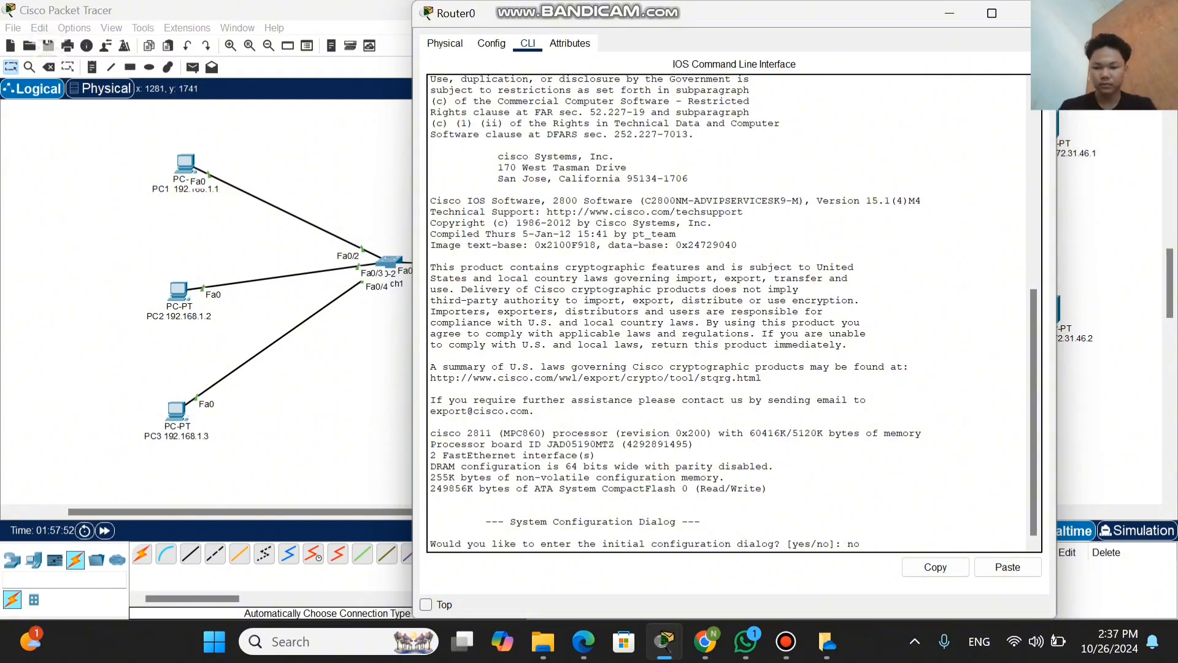
{"action": "key", "text": "Return"}
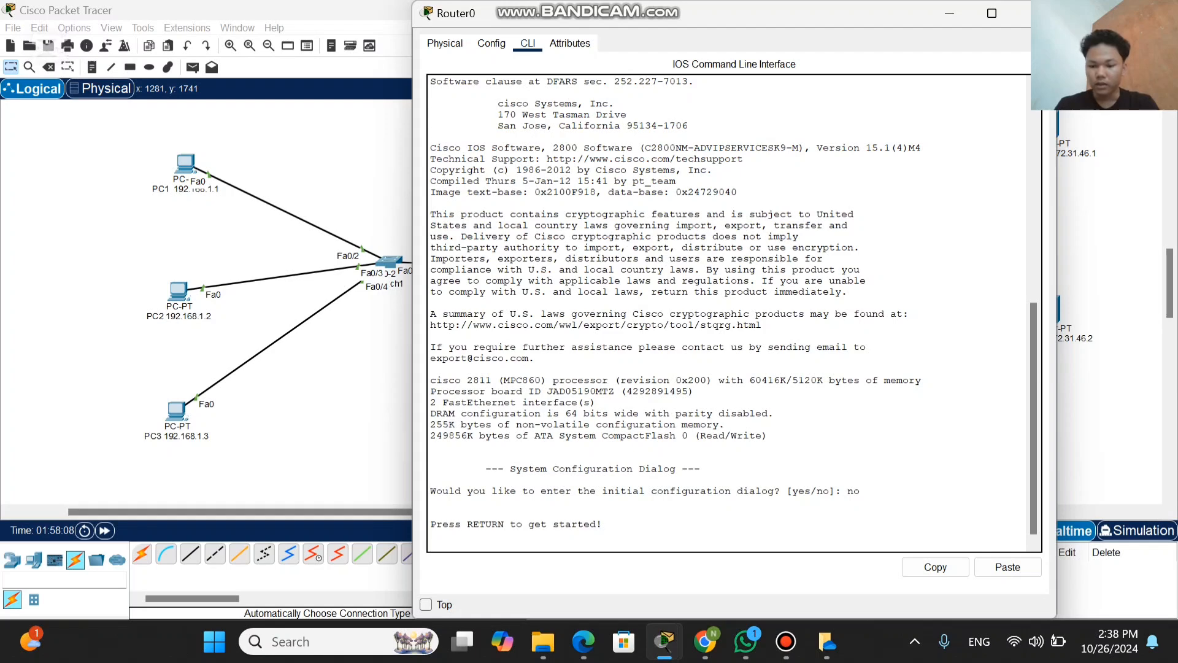
{"action": "key", "text": "Return"}
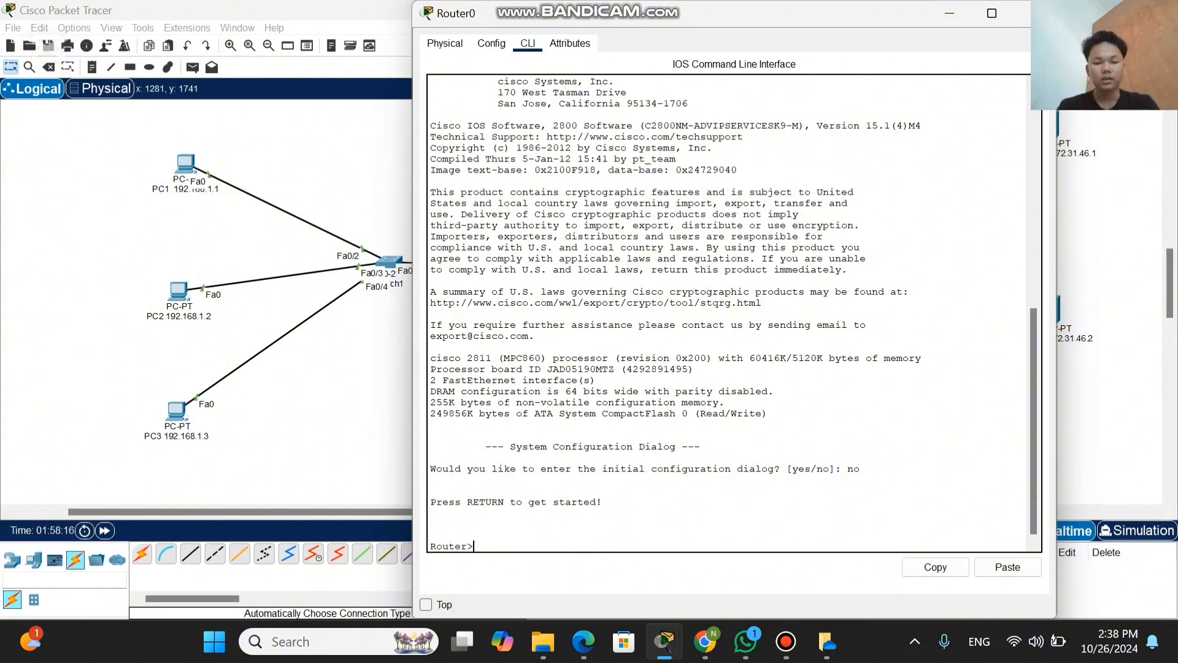
{"action": "type", "text": "ena"}
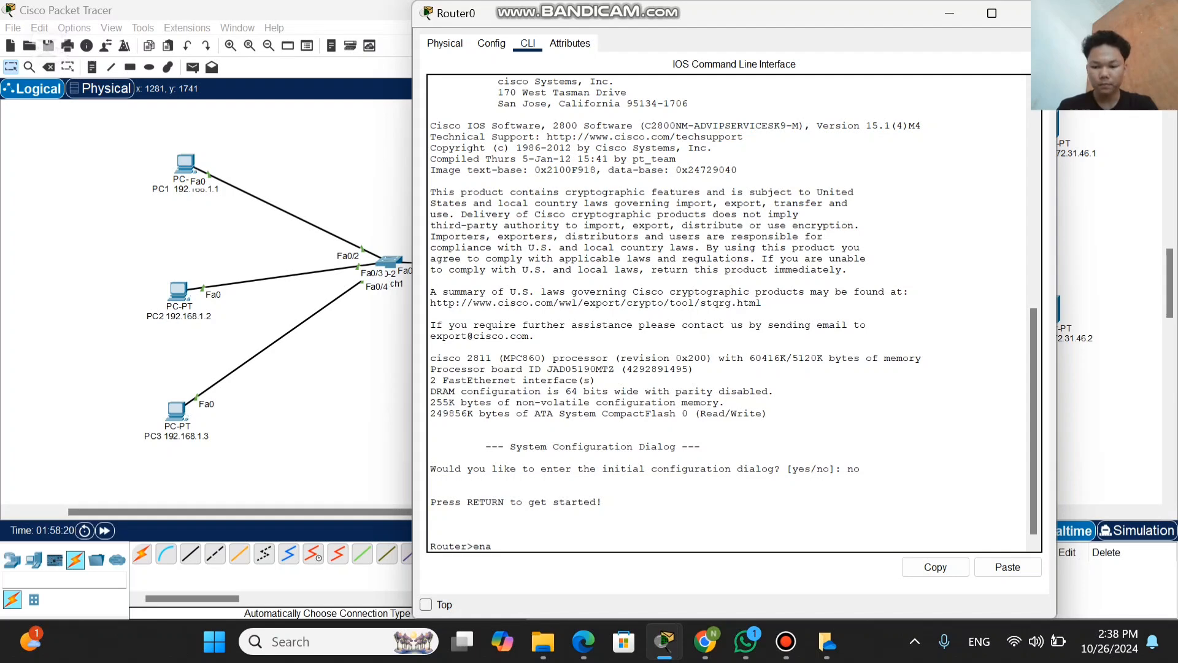
{"action": "key", "text": "Return"}
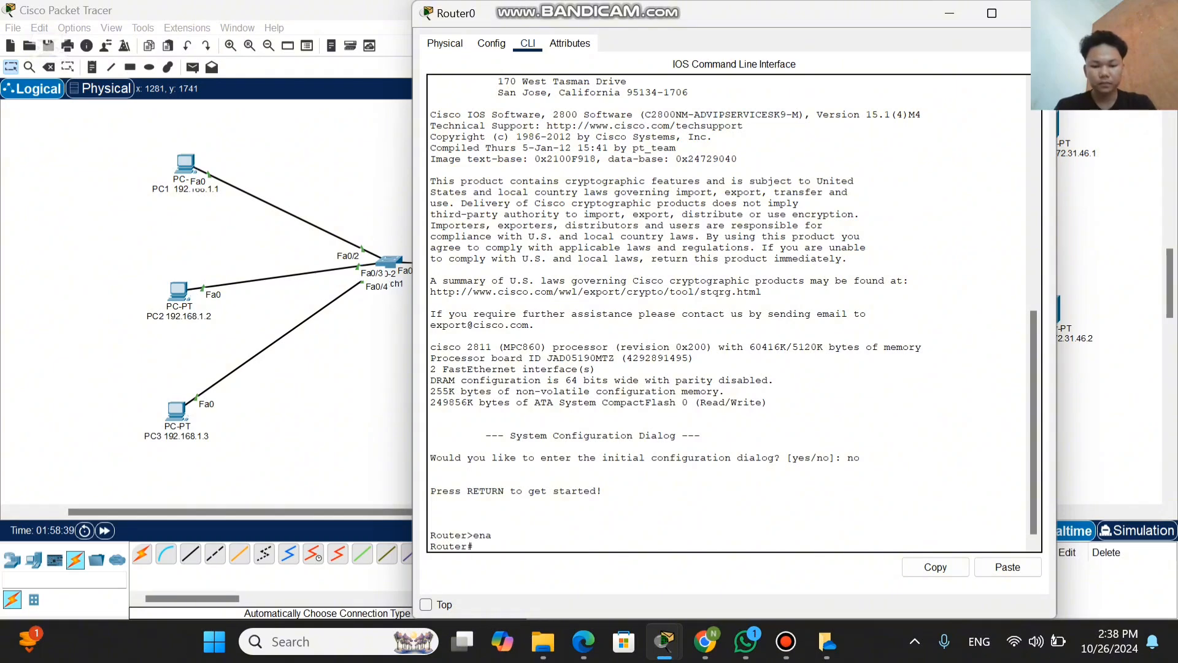
Step: Enter Router0's global configuration mode with conf t and open the interface configuration with int fa0/0
{"action": "type", "text": "c"}
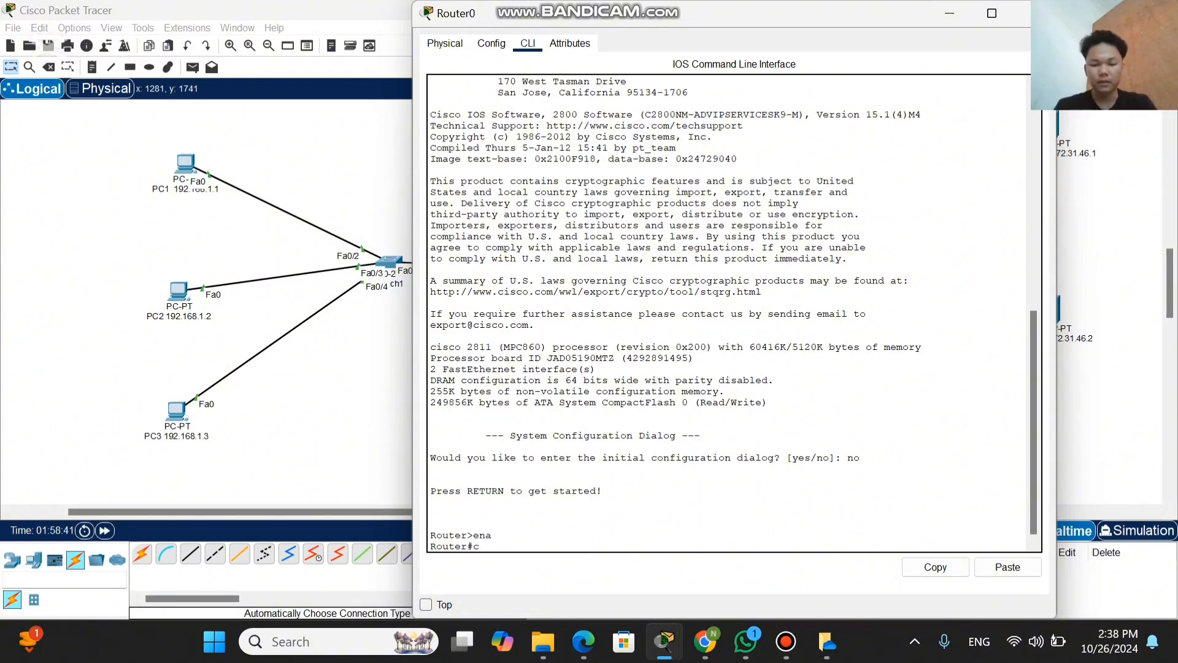
{"action": "type", "text": "onf"}
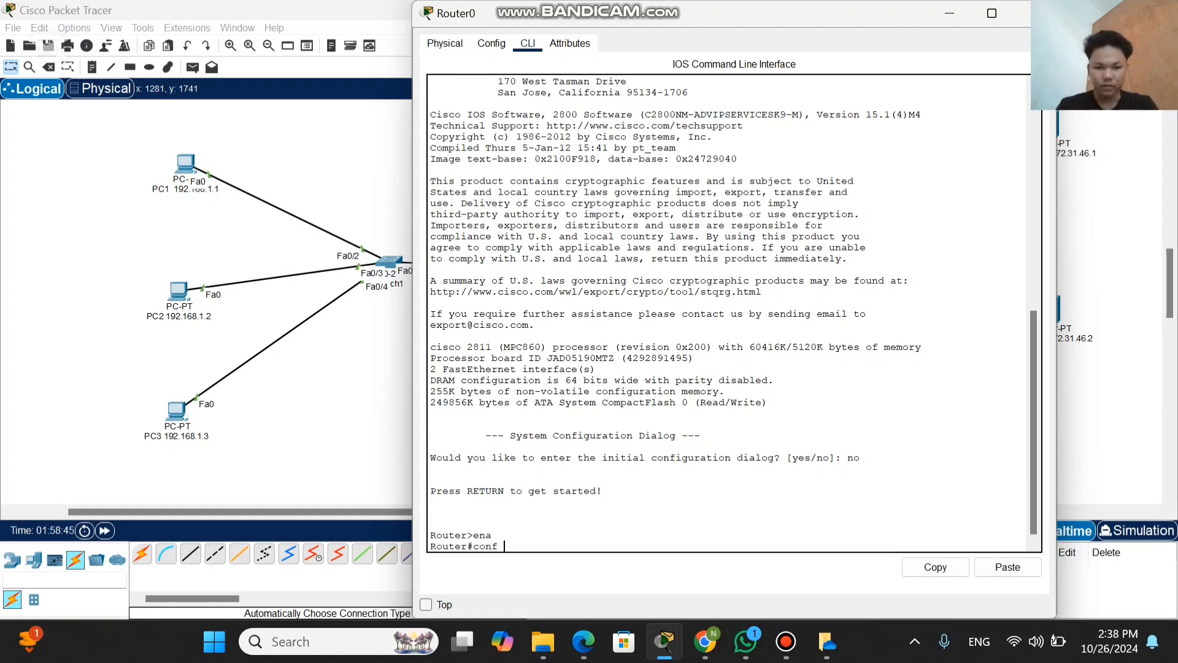
{"action": "type", "text": " t"}
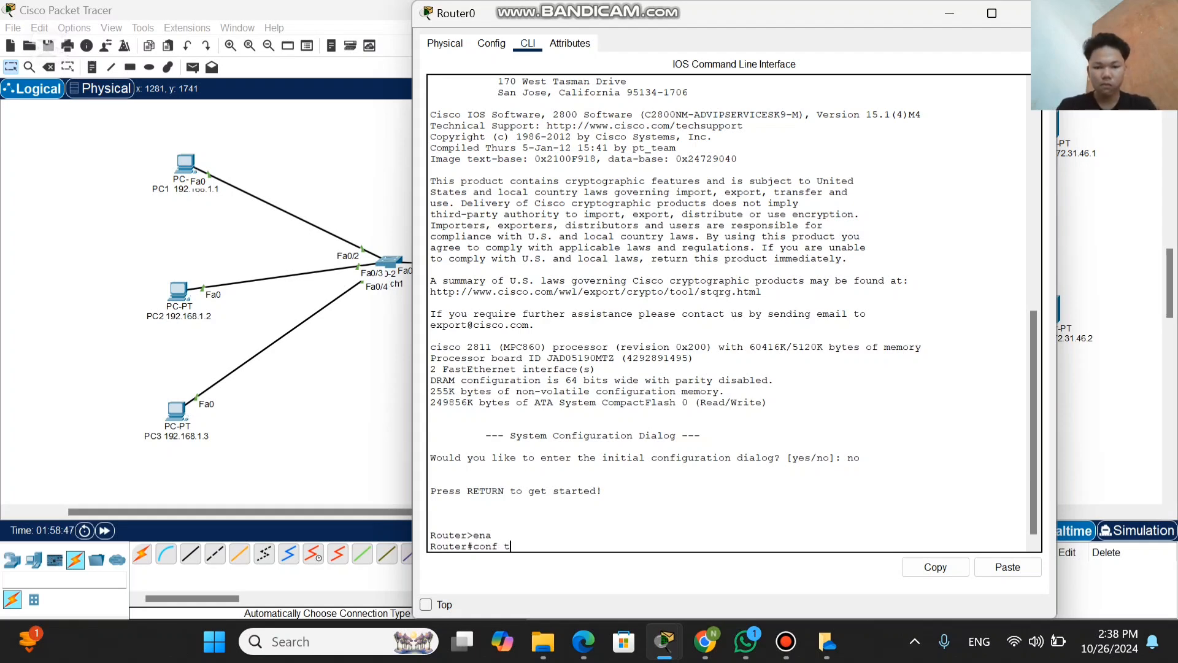
{"action": "key", "text": "Return"}
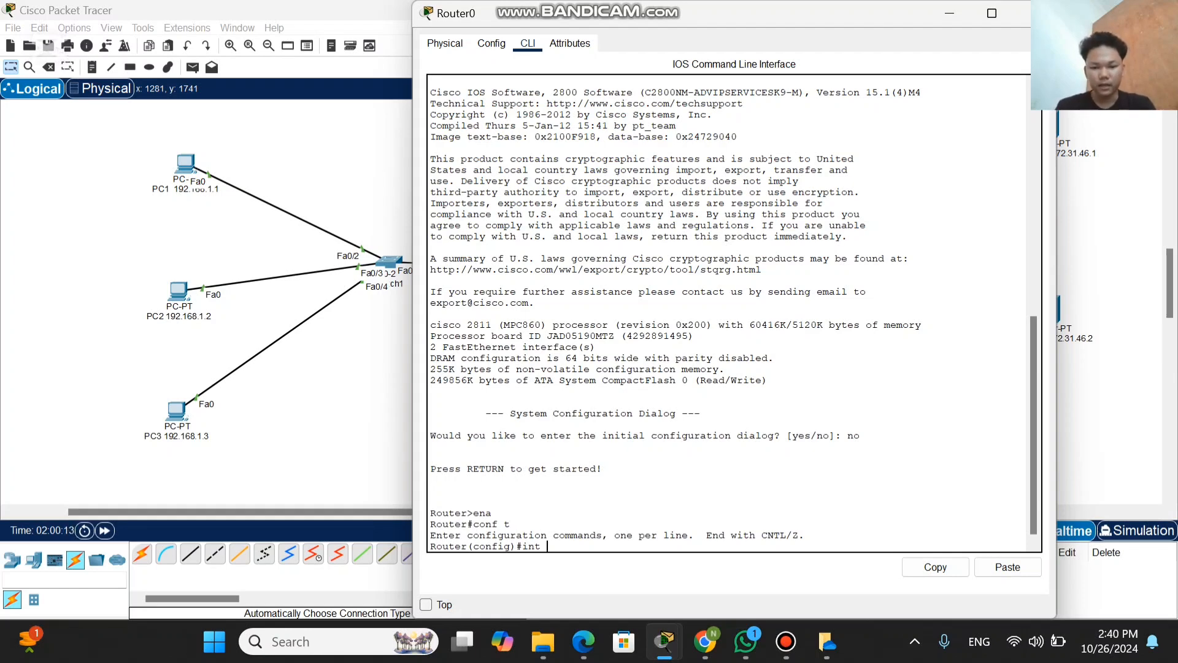
{"action": "type", "text": "fa"}
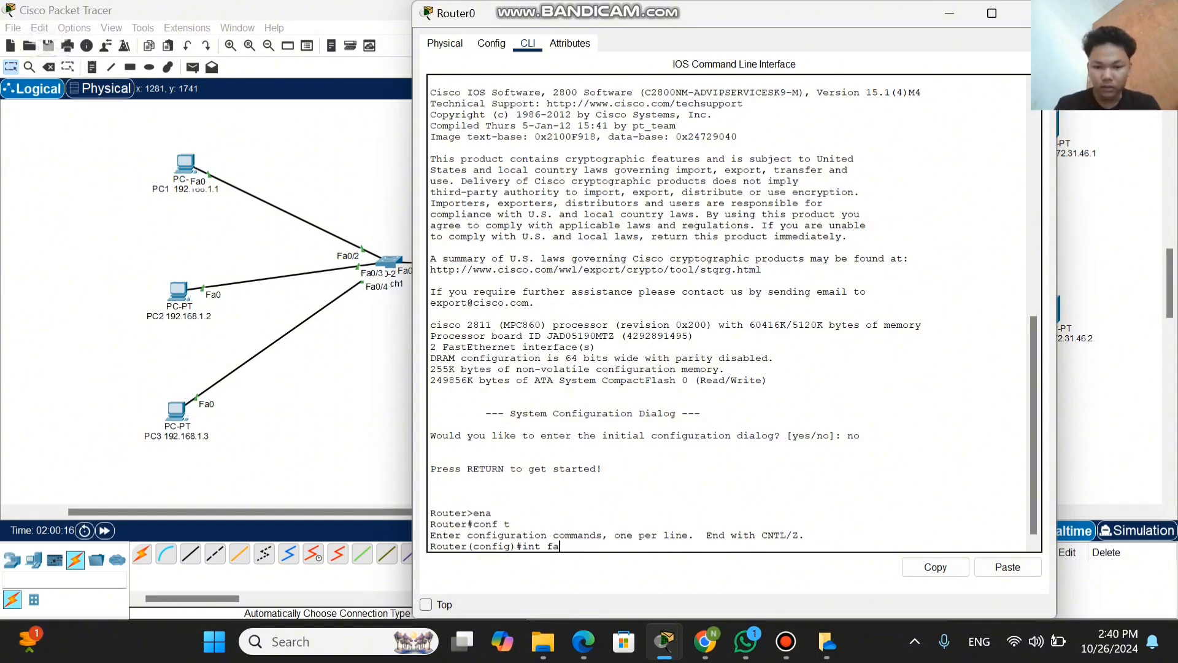
{"action": "type", "text": "0/0"}
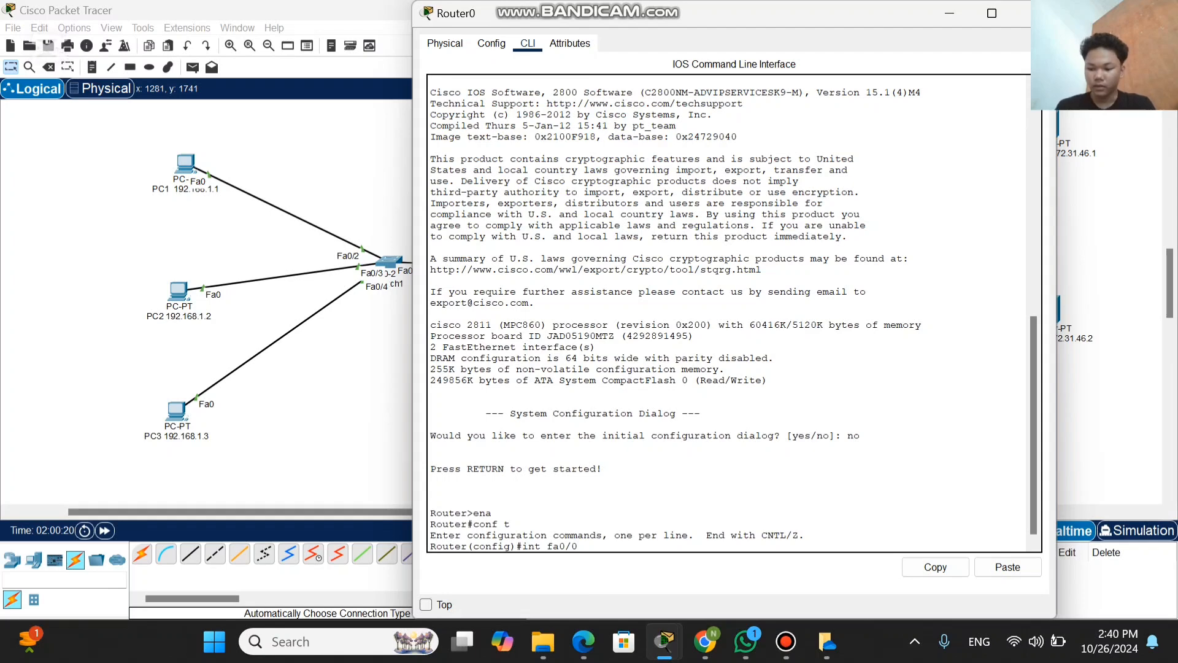
{"action": "key", "text": "Return"}
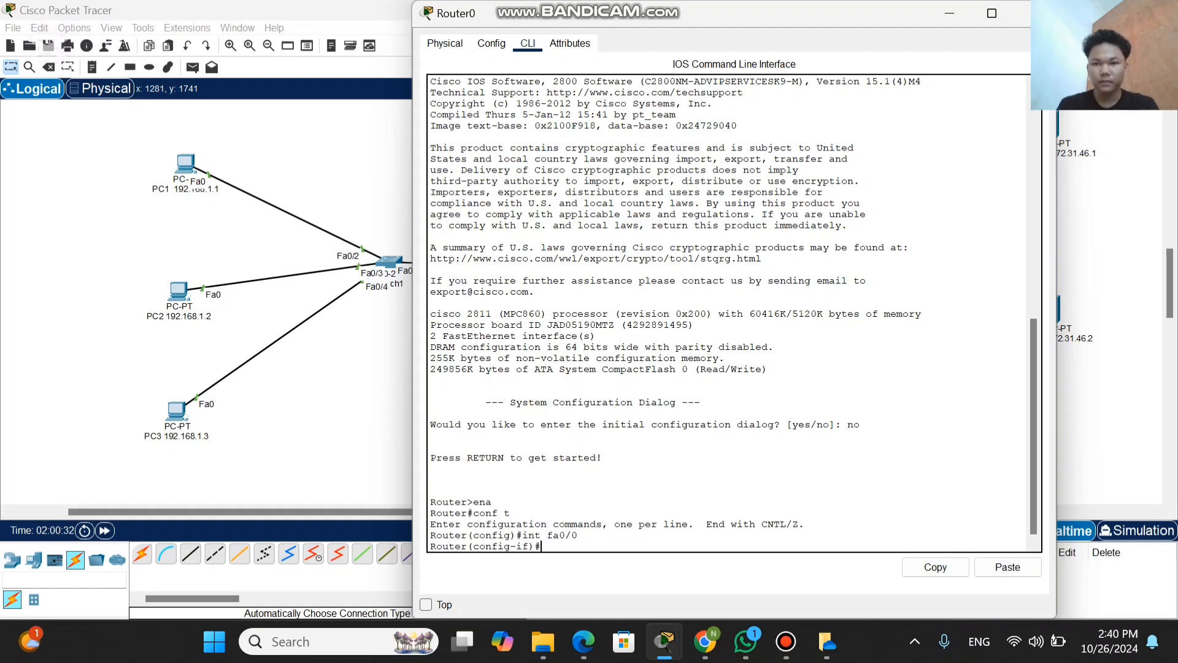
Step: Assign the fa0/0 interface its address and subnet mask with the command ip add 172.31.46.254 255.255.255.0
{"action": "left_click_drag", "start_coordinate": [733, 21], "coordinate": [332, 63]}
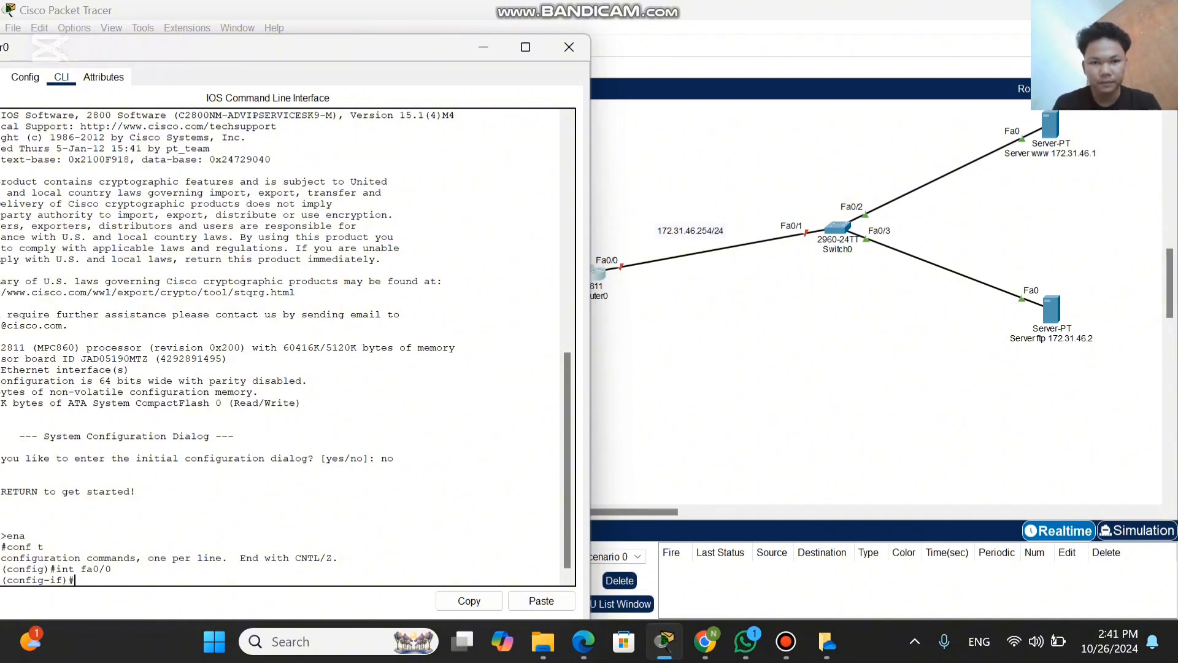
{"action": "left_click_drag", "start_coordinate": [410, 52], "coordinate": [741, 25]}
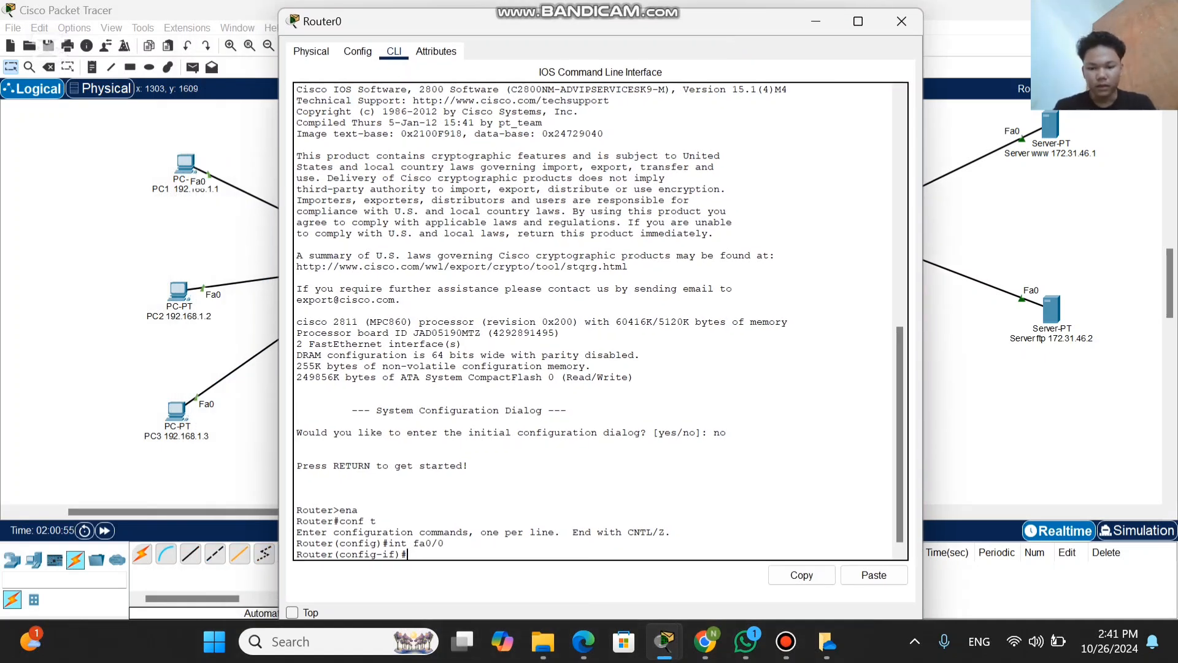
{"action": "type", "text": "ip"}
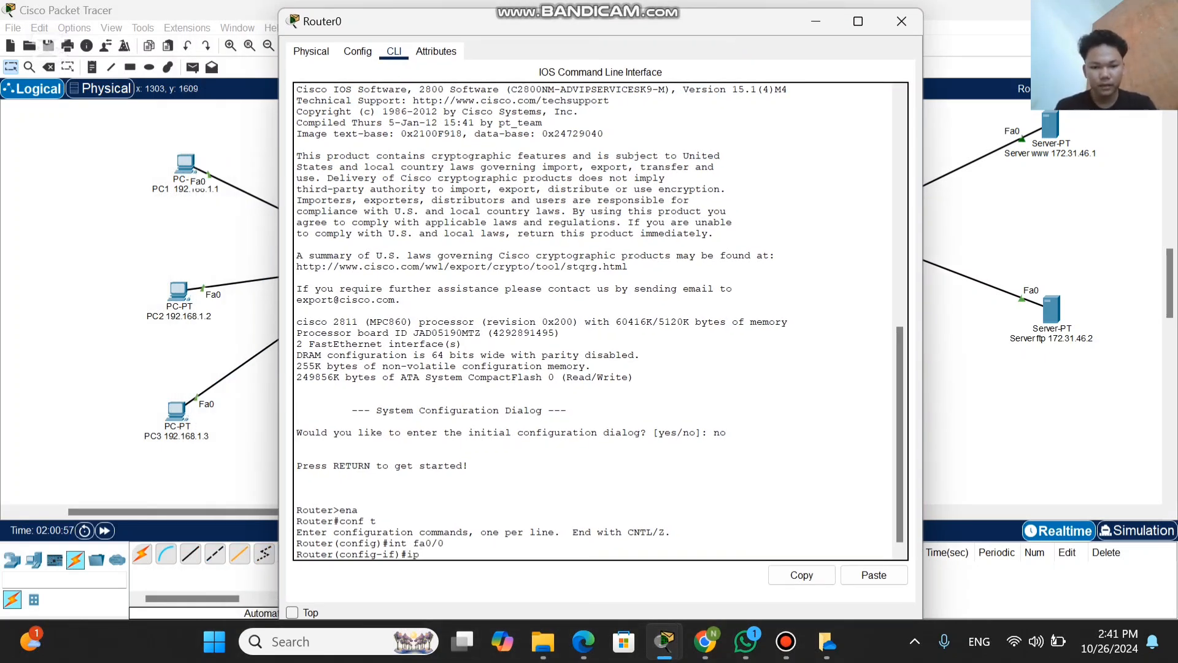
{"action": "type", "text": " add"}
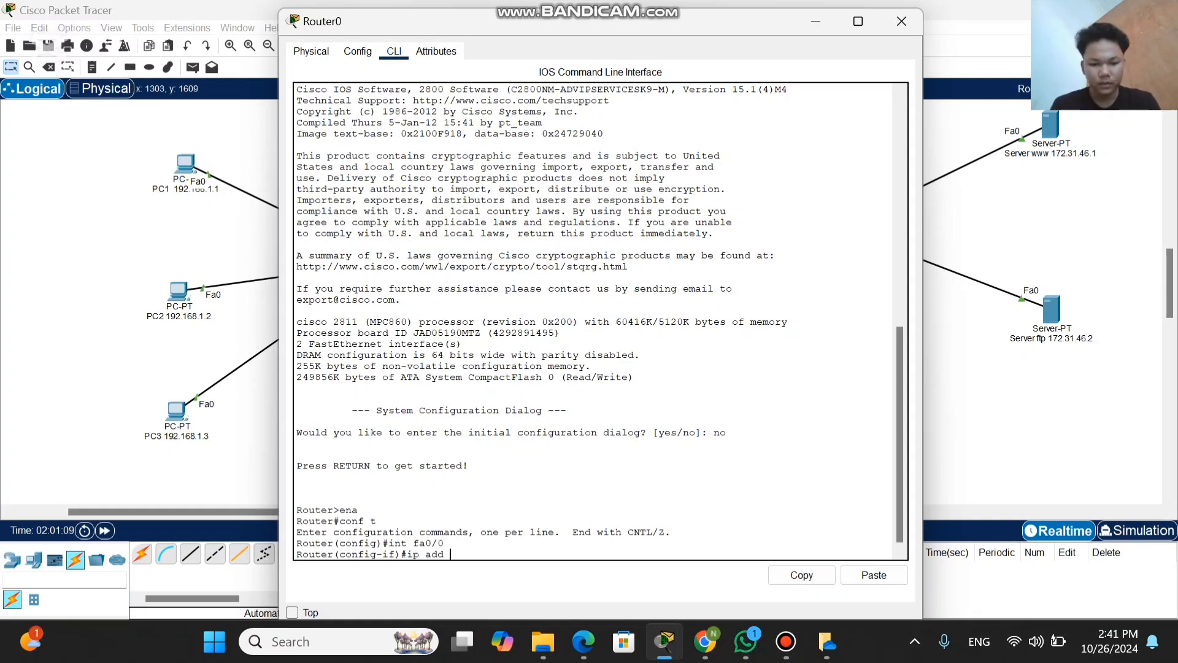
{"action": "type", "text": "172"}
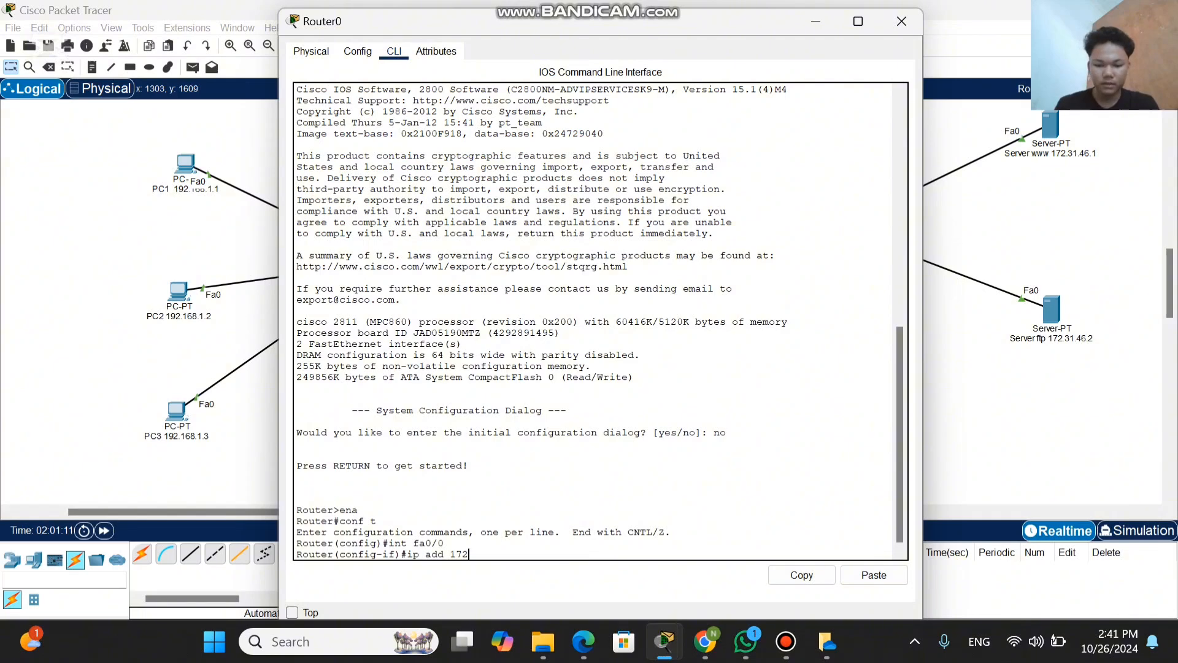
{"action": "type", "text": ".31"}
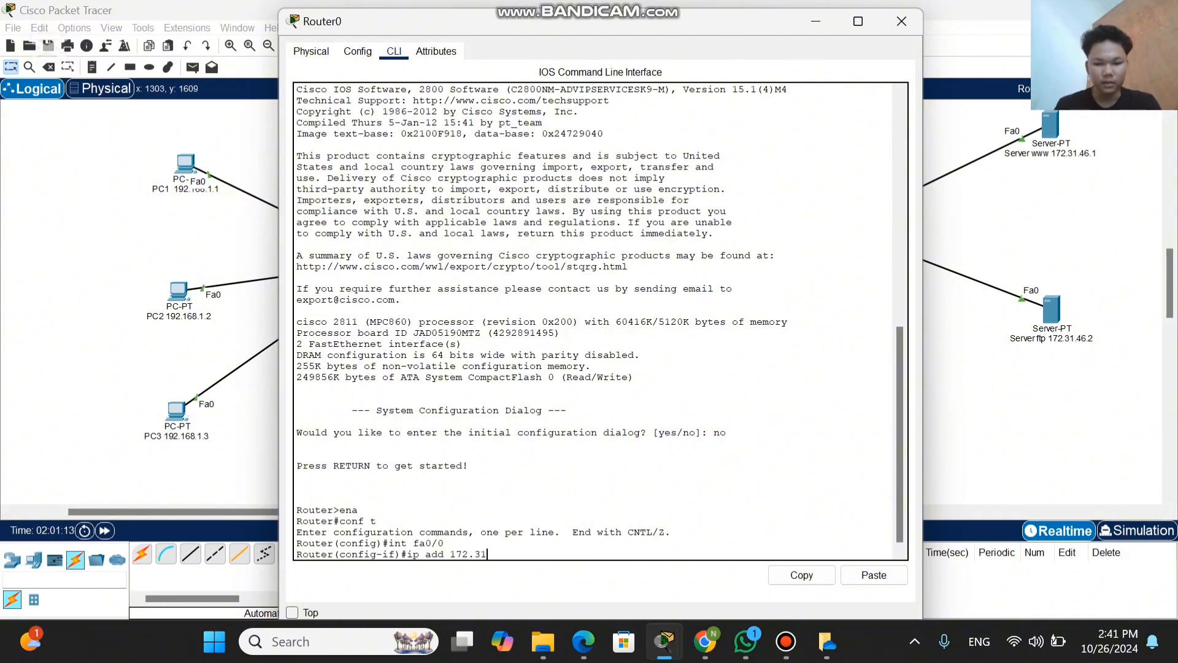
{"action": "type", "text": ".46"}
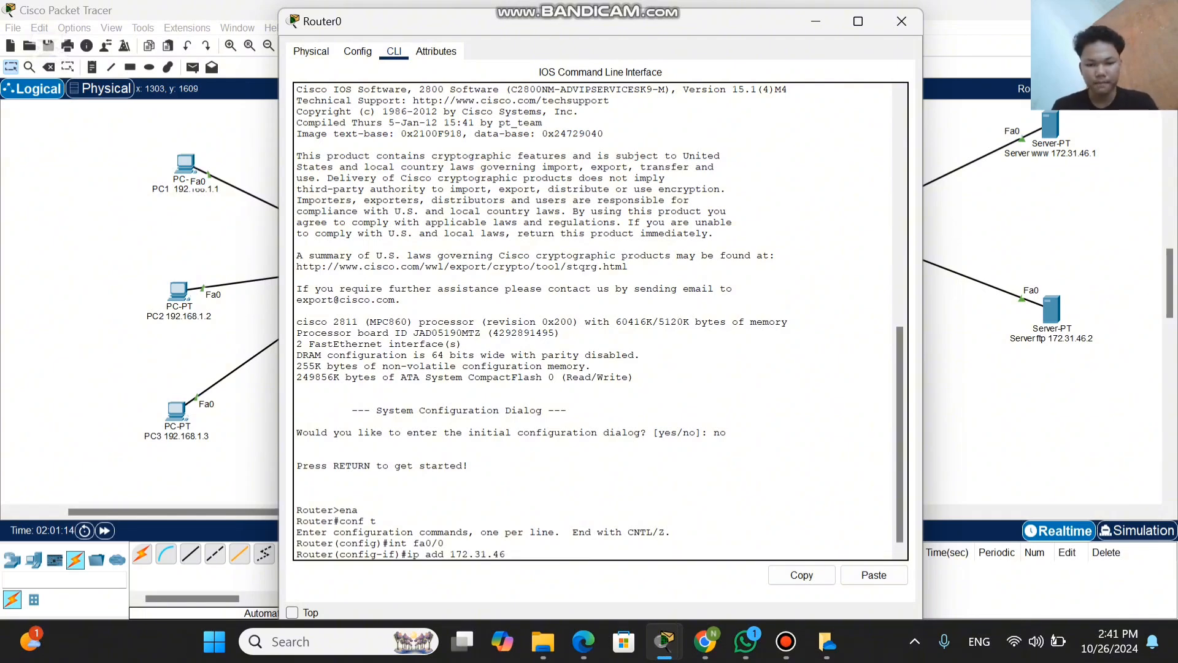
{"action": "type", "text": "."}
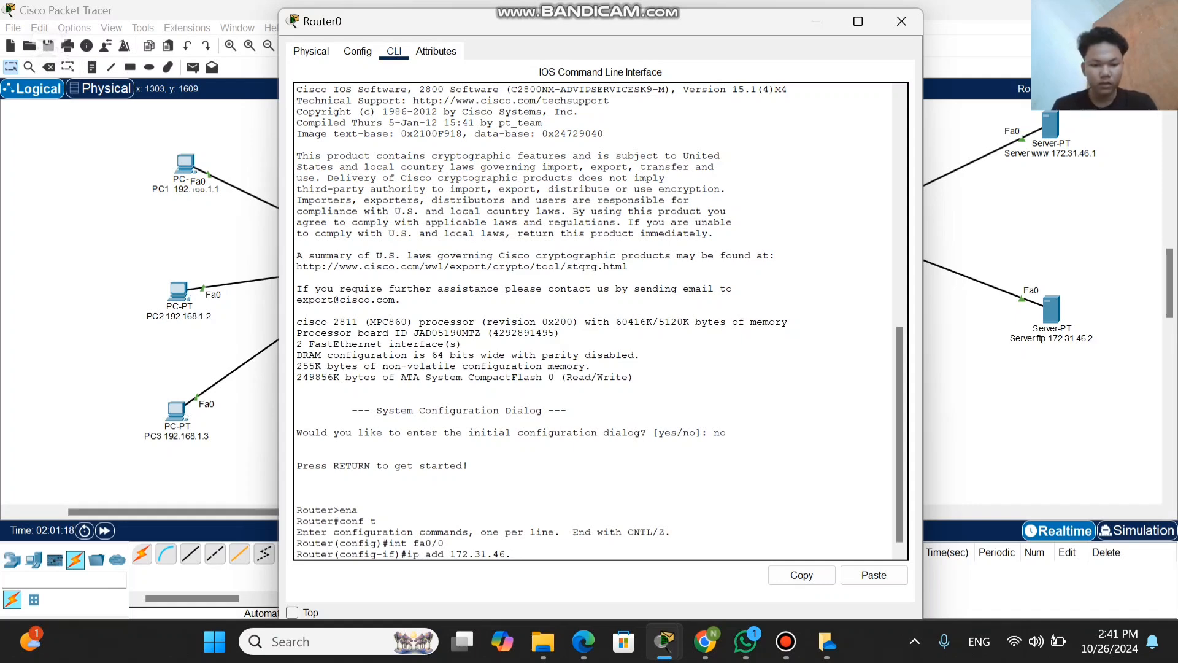
{"action": "type", "text": "254"}
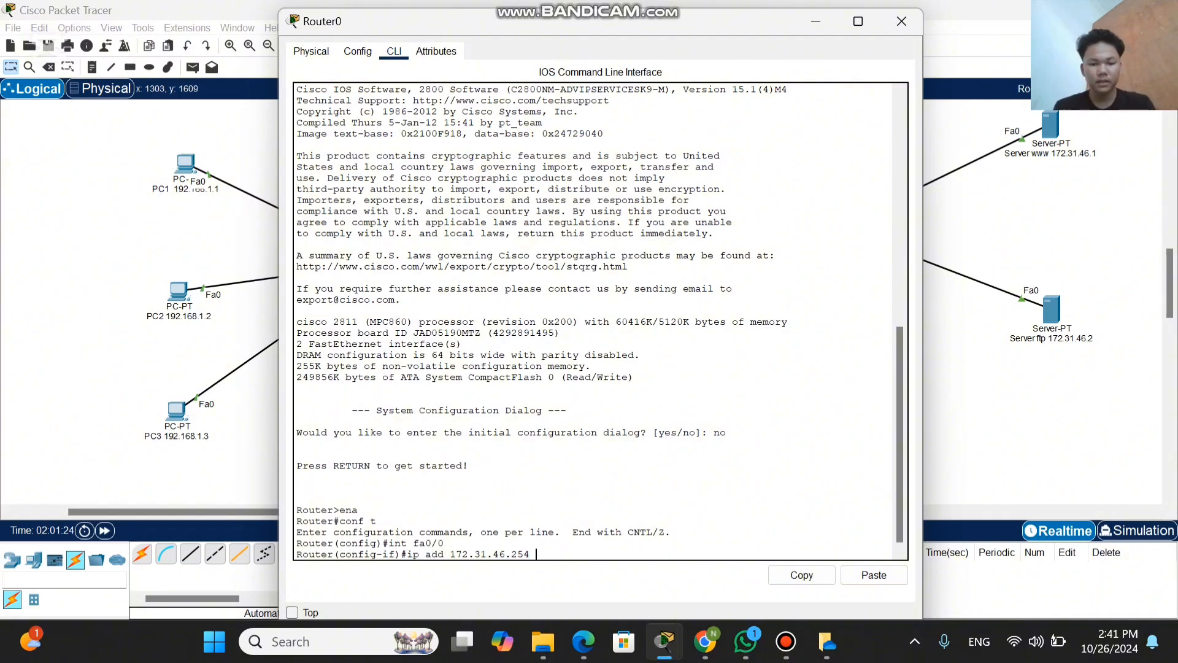
{"action": "type", "text": " 255"}
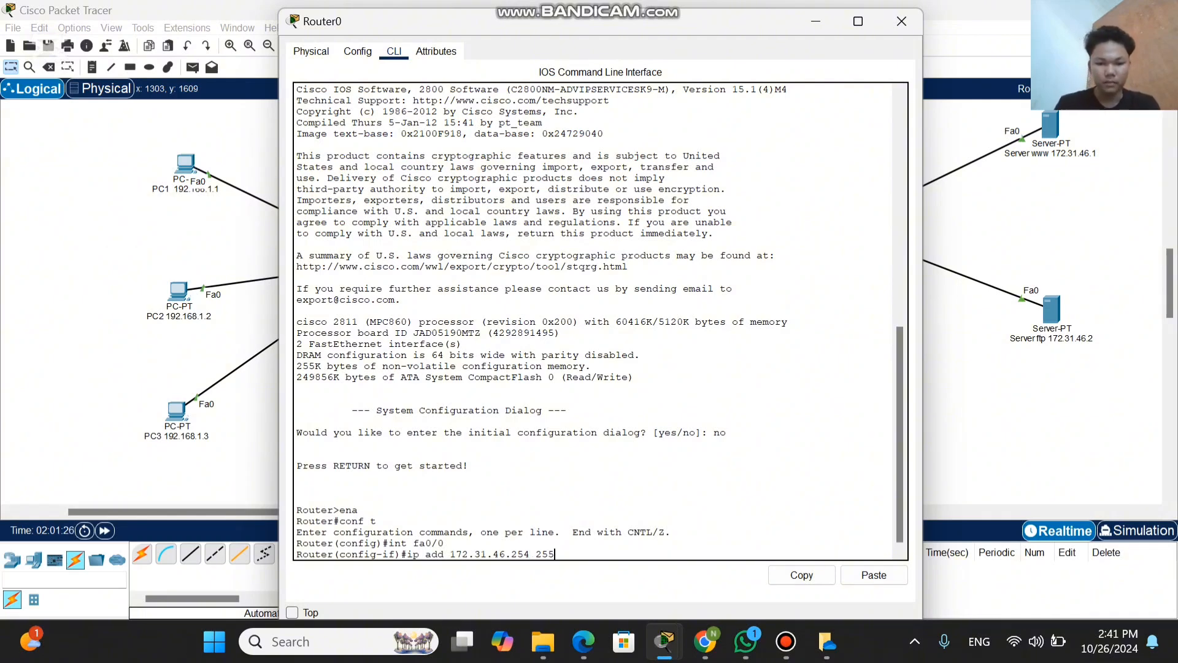
{"action": "type", "text": ".25"}
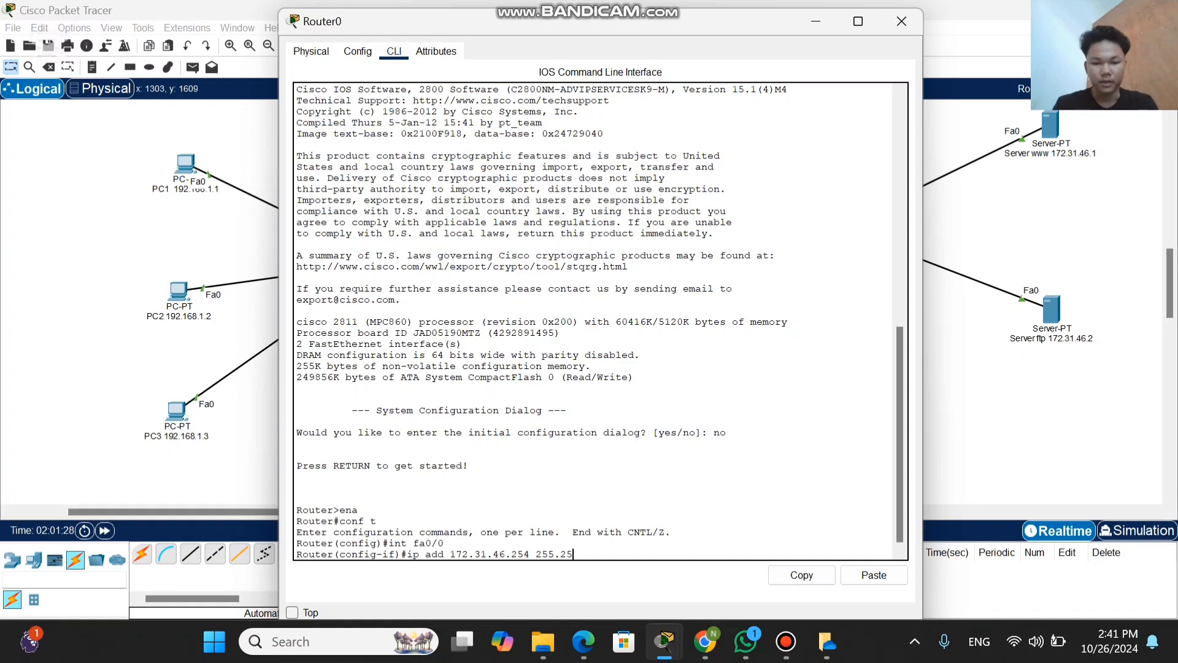
{"action": "type", "text": "5."}
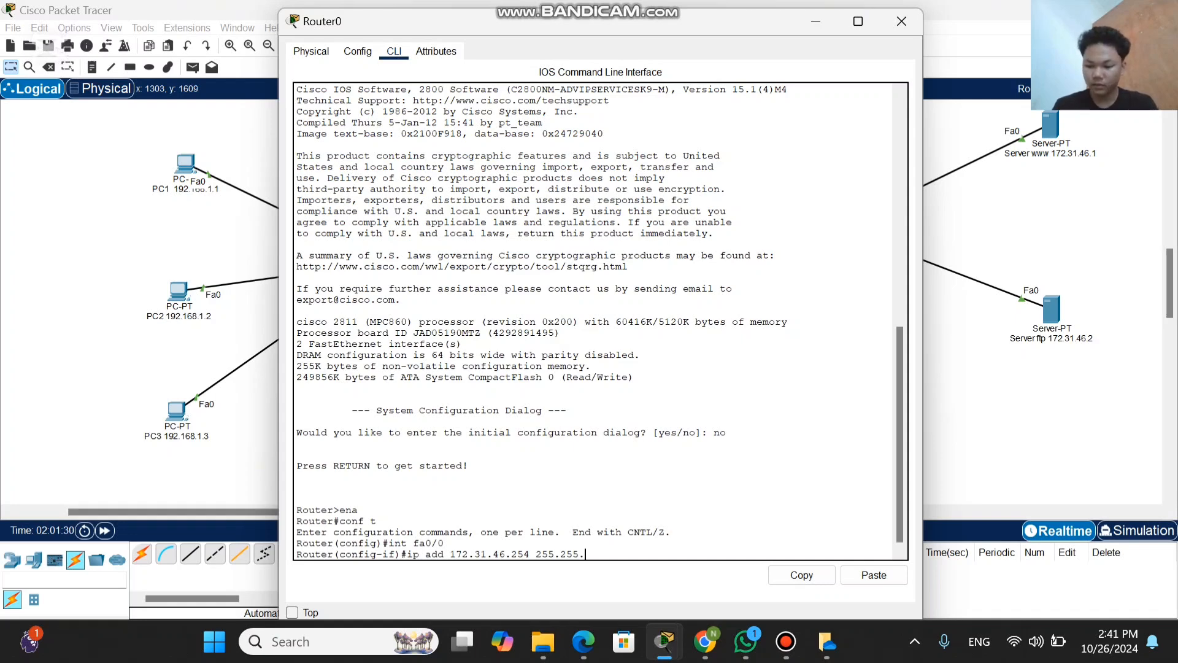
{"action": "type", "text": "255"}
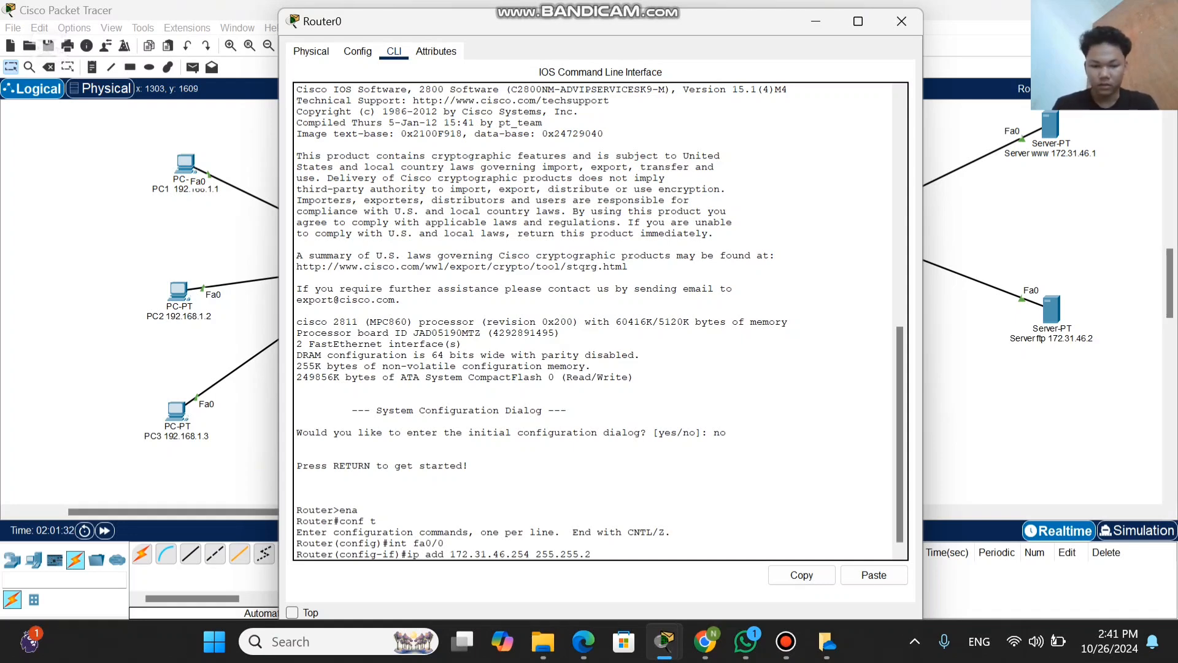
{"action": "type", "text": ".0"}
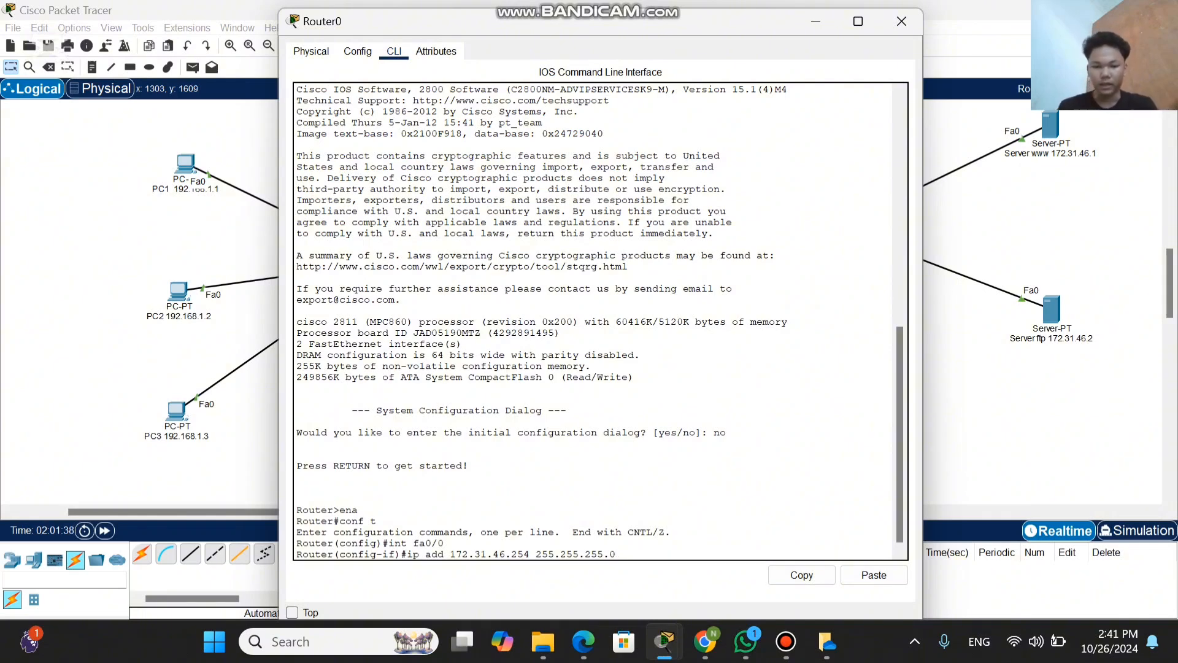
{"action": "key", "text": "Return"}
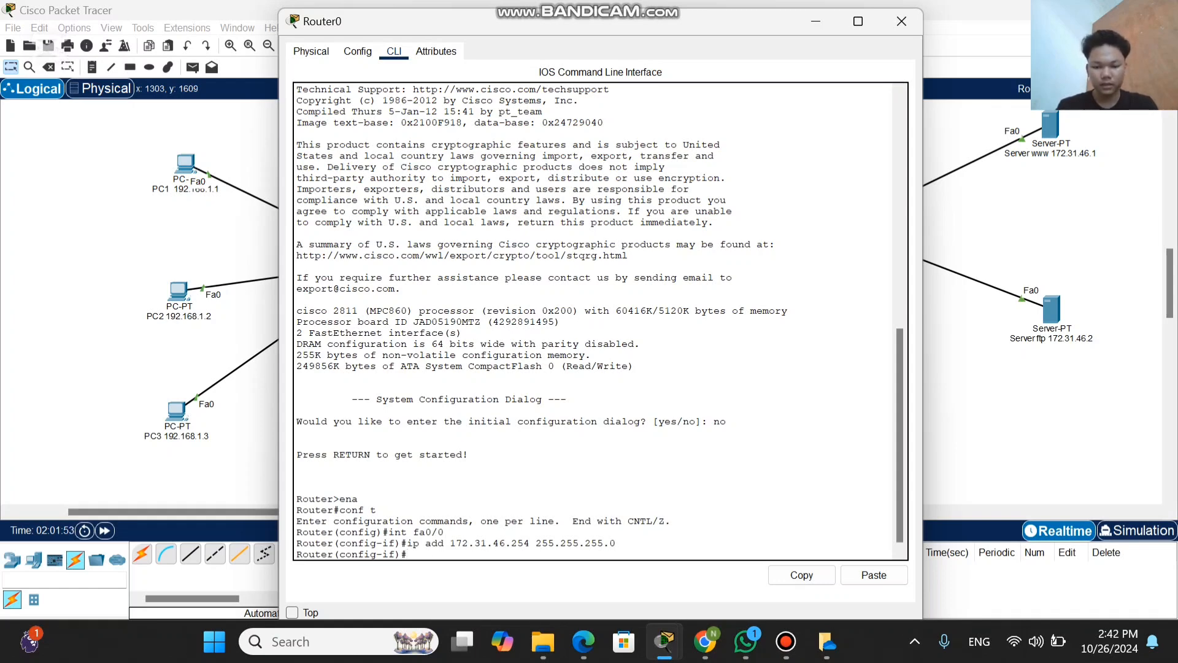
Step: Enable the fa0/0 interface with the command no shut, and shift the Router0 window slightly aside
{"action": "type", "text": "no"}
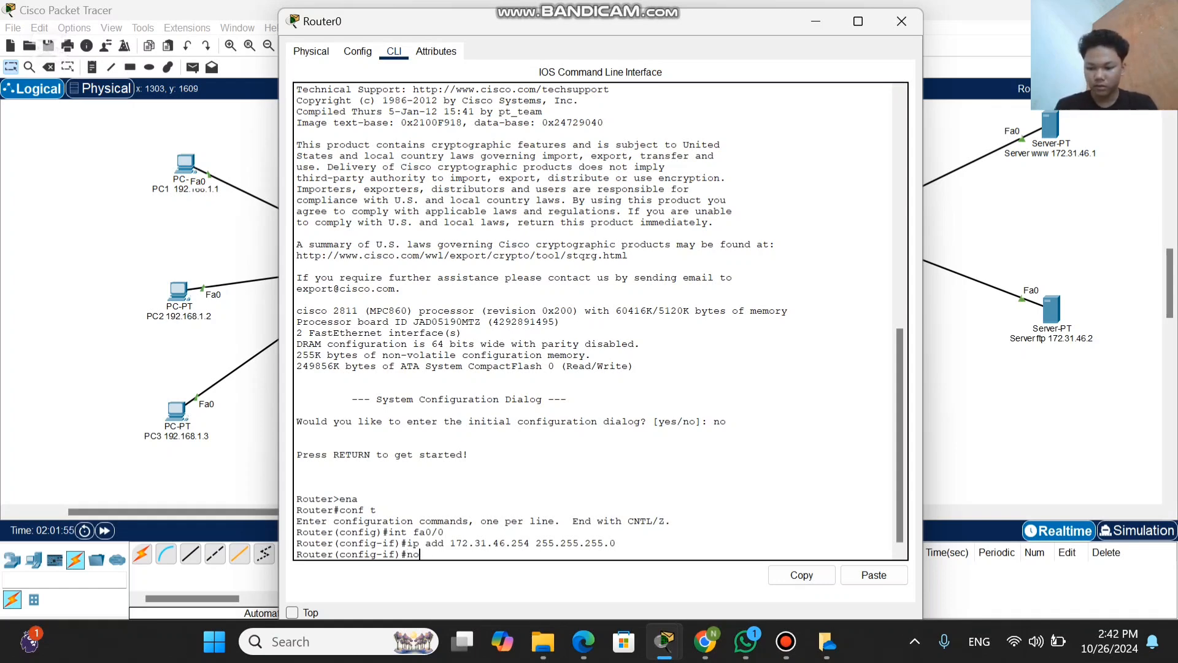
{"action": "type", "text": " shut"}
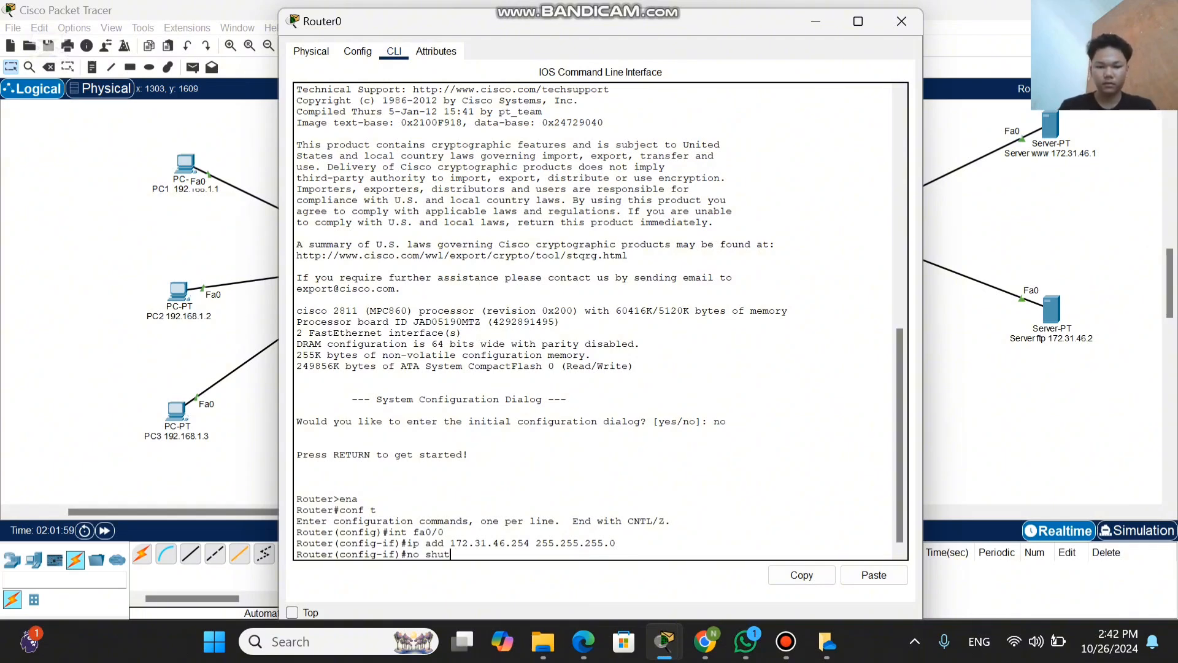
{"action": "key", "text": "Return"}
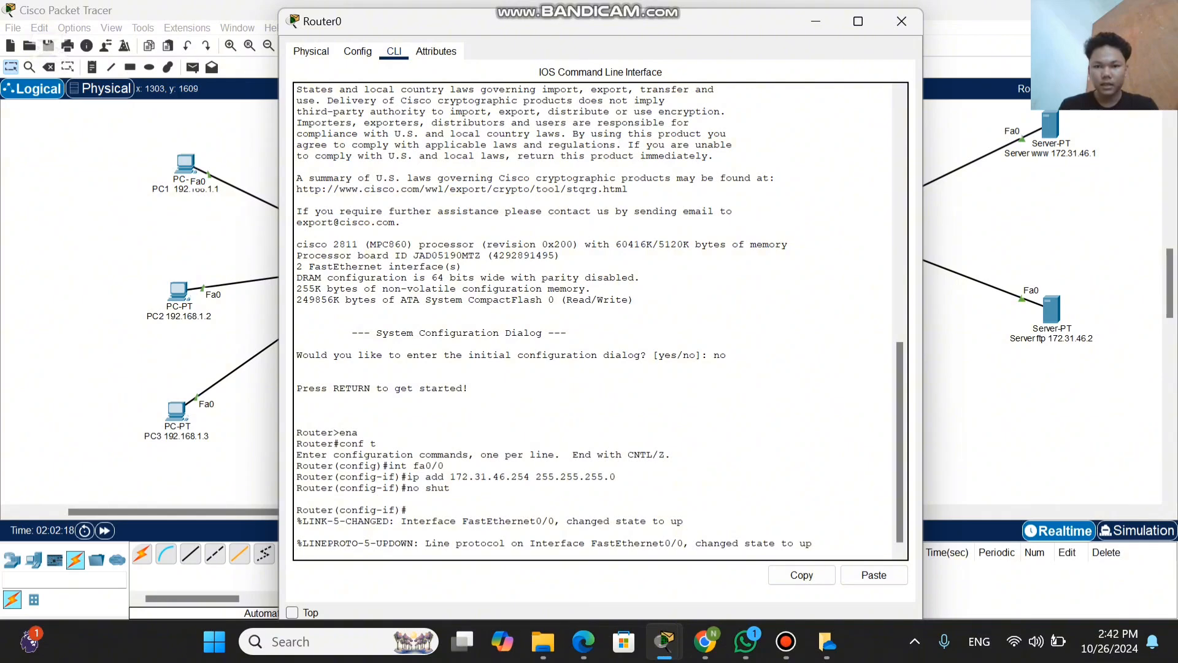
{"action": "left_click_drag", "start_coordinate": [732, 244], "coordinate": [734, 211]}
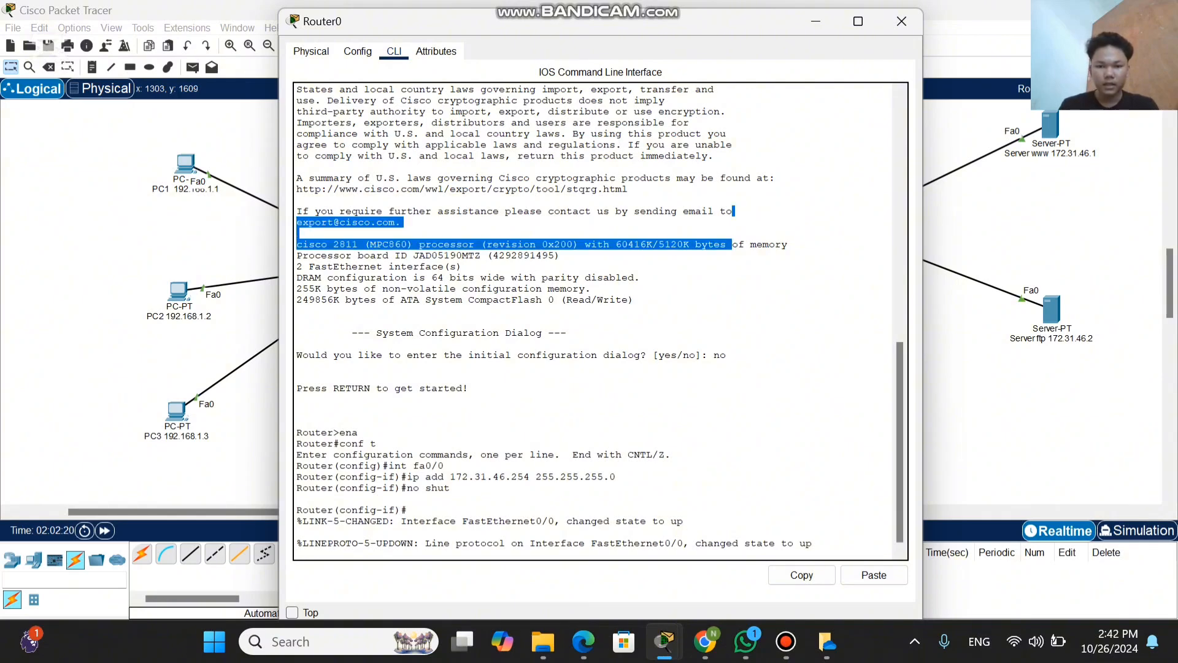
{"action": "left_click", "coordinate": [733, 211]}
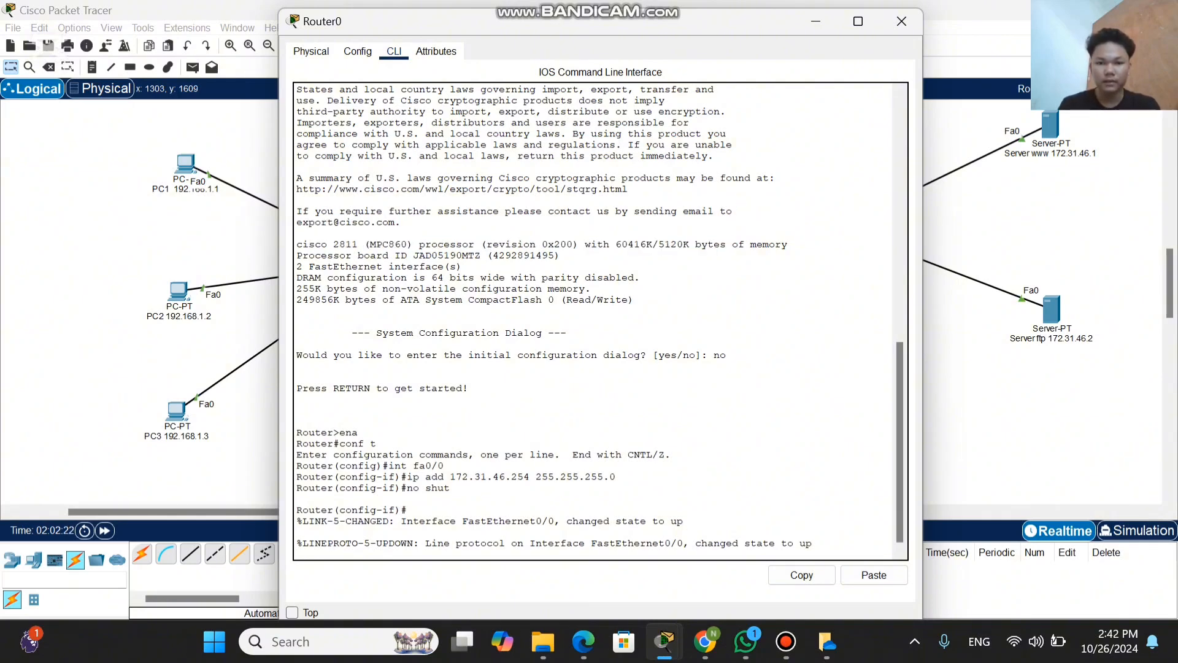
{"action": "left_click_drag", "start_coordinate": [753, 25], "coordinate": [701, 21]}
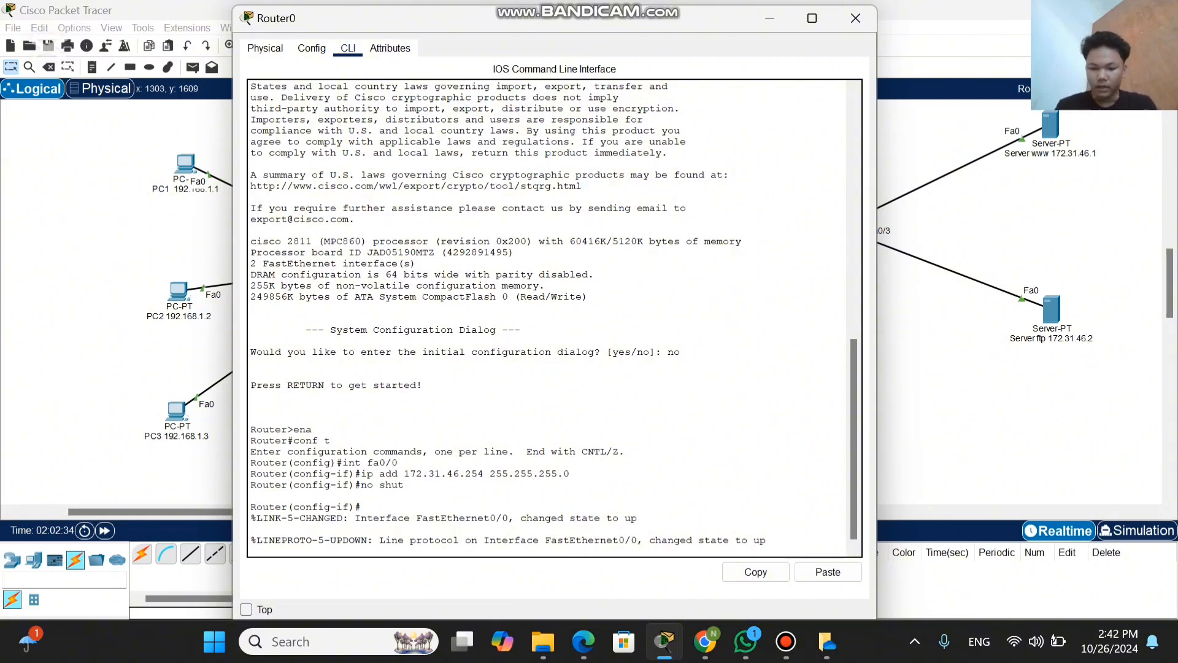
Step: Leave the fa0/0 interface configuration with ex and open the other interface's configuration with int fa0/1
{"action": "key", "text": "Return"}
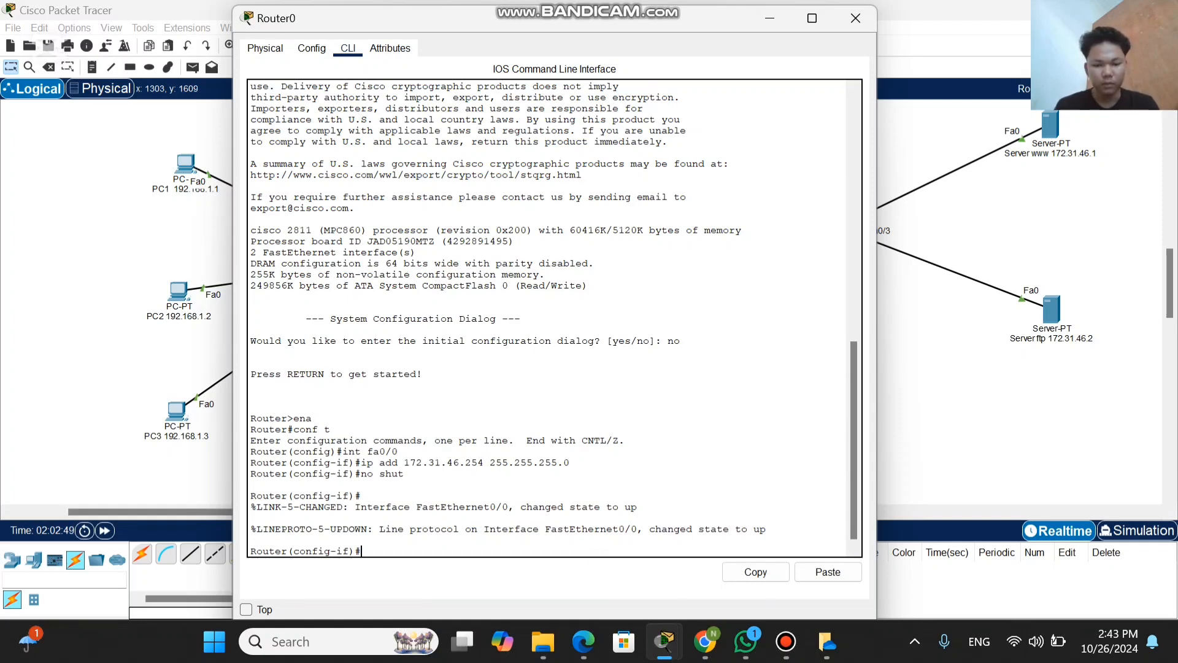
{"action": "type", "text": "e"}
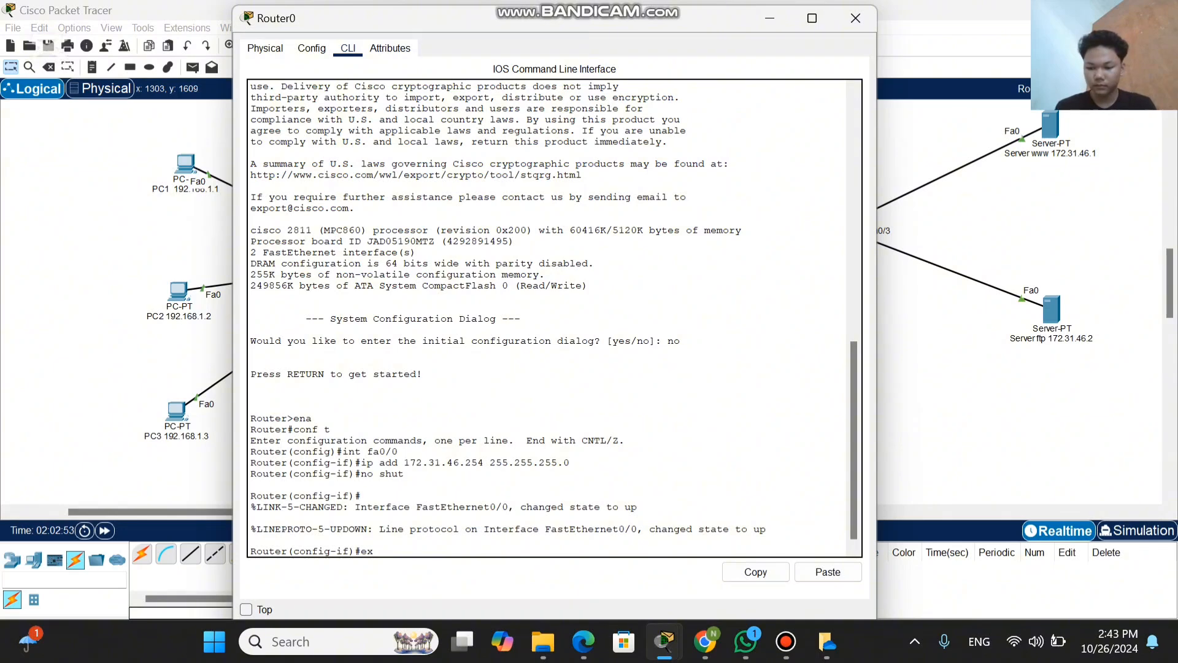
{"action": "type", "text": "x"}
{"action": "key", "text": "Return"}
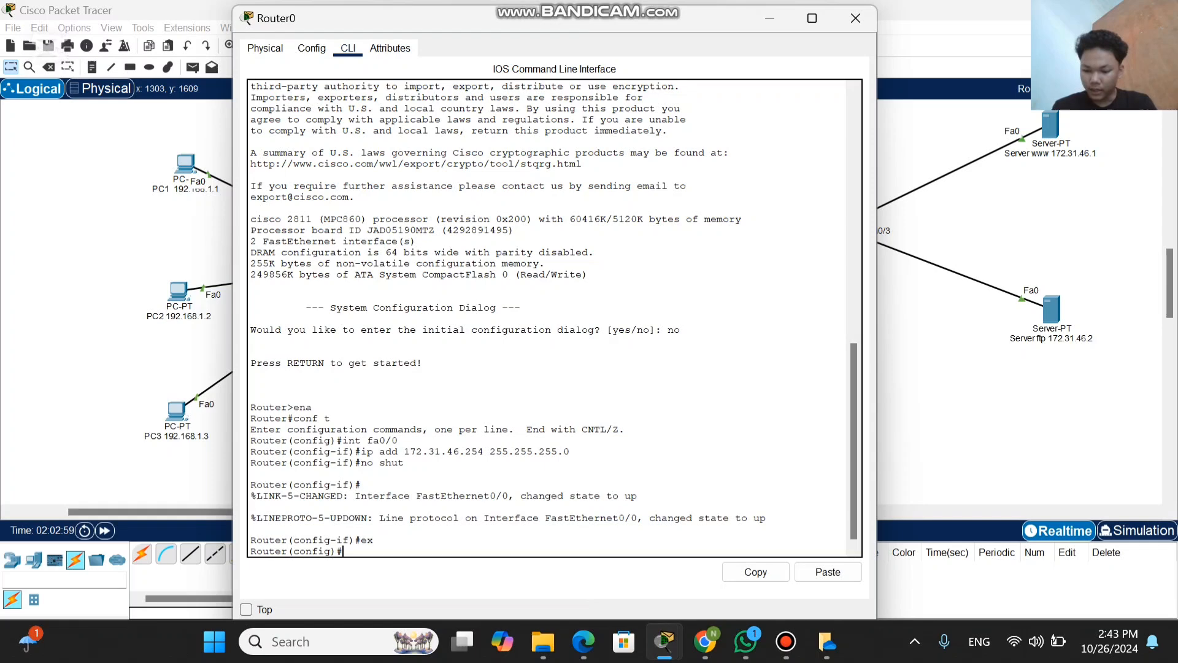
{"action": "type", "text": "int"}
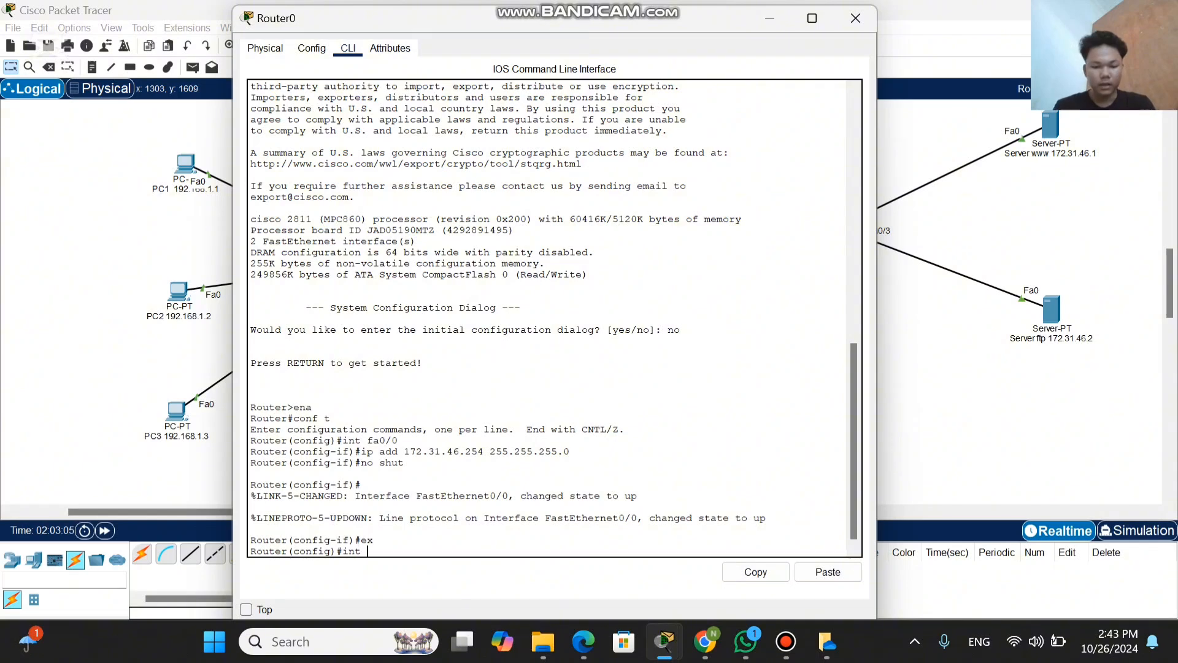
{"action": "type", "text": " fa"}
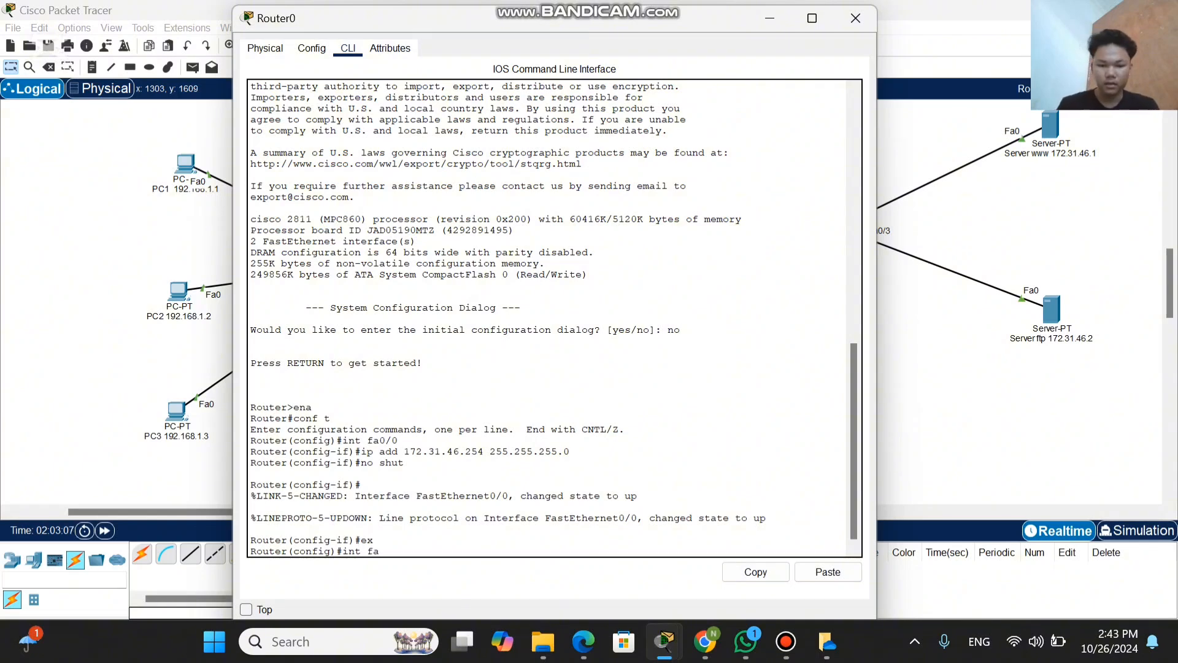
{"action": "type", "text": "0/1"}
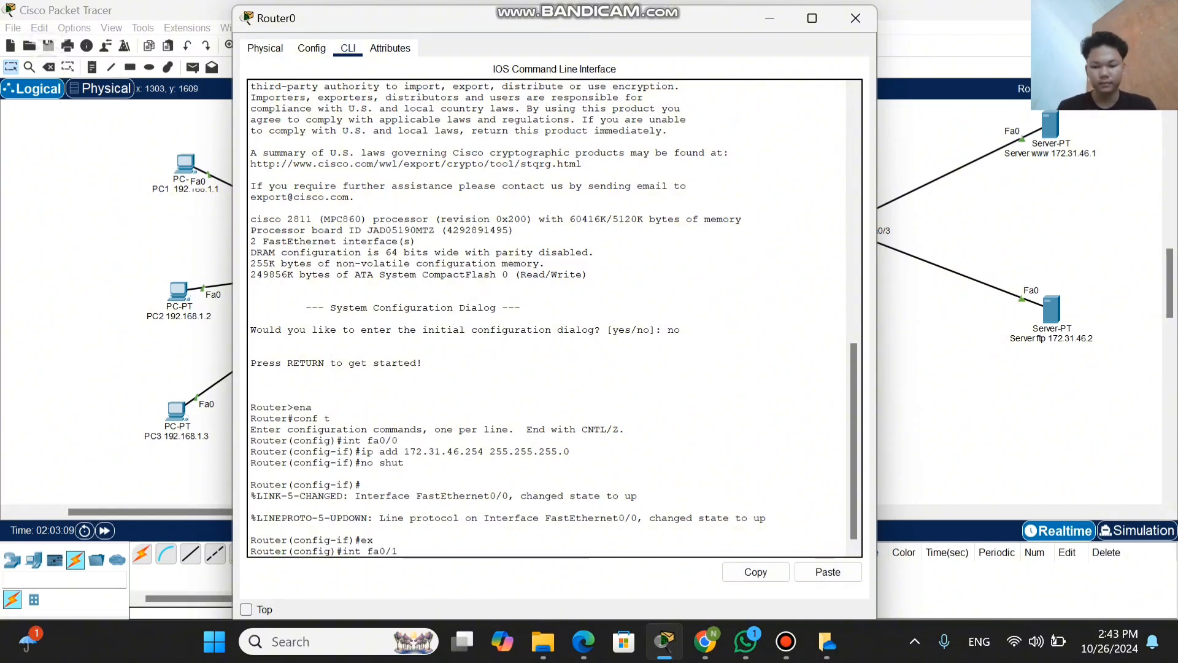
{"action": "key", "text": "Return"}
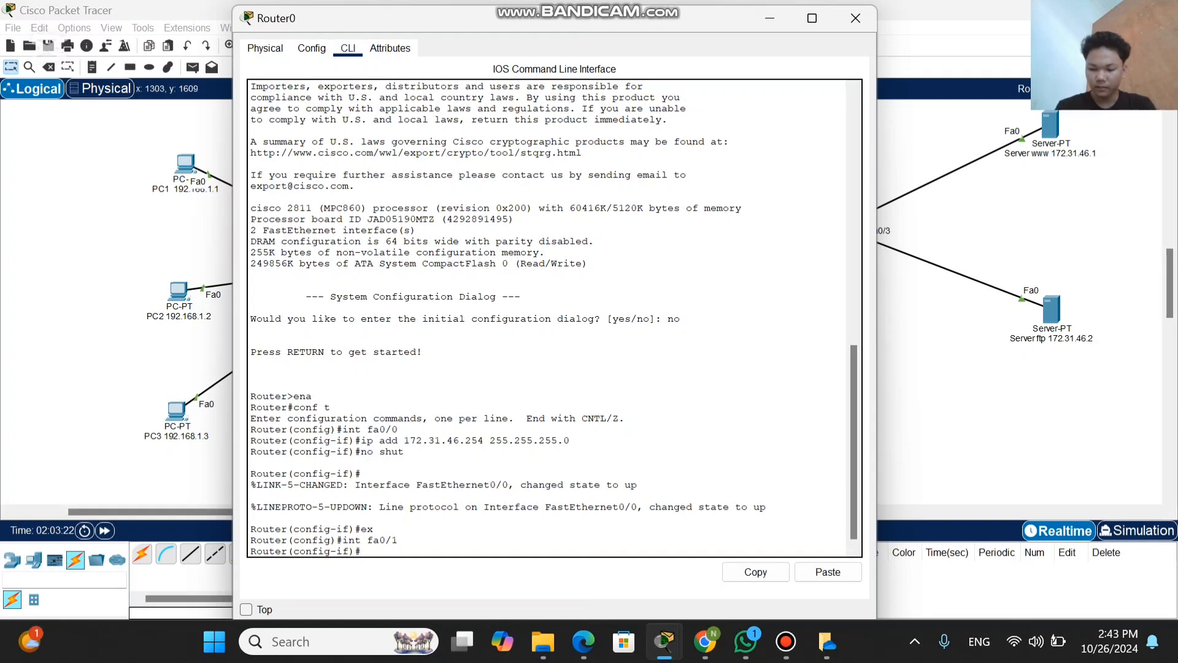
Step: Try to assign the fa0/1 interface an address and subnet mask with the command ip add 192.168.1 255.255.255.0
{"action": "type", "text": "p add"}
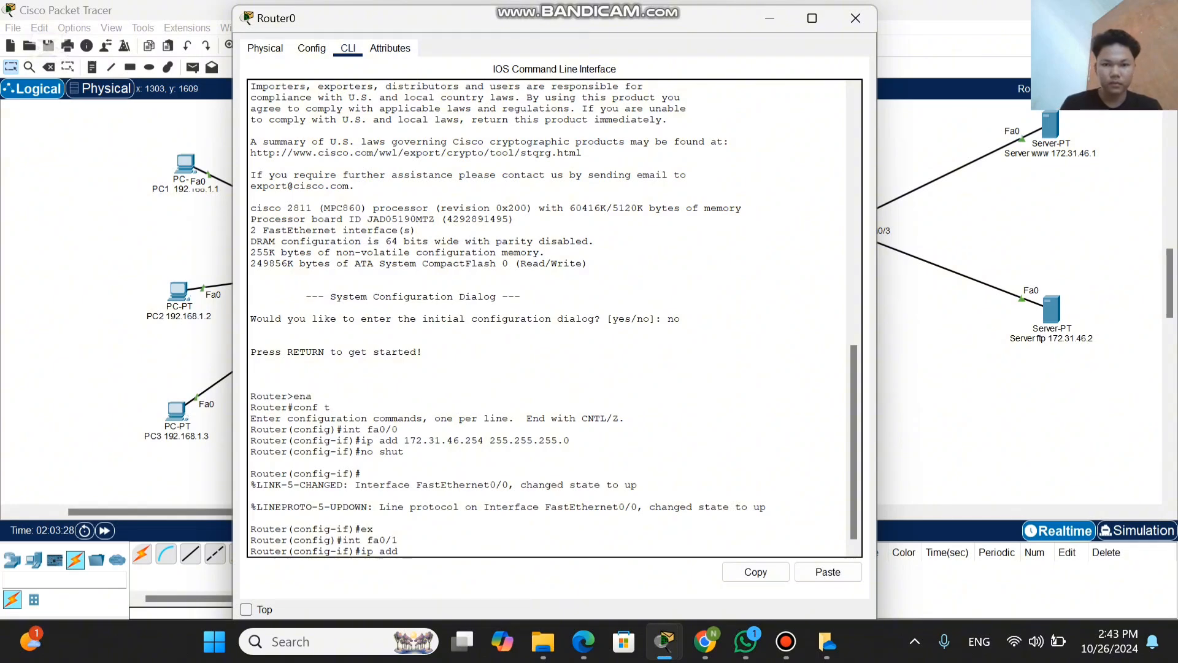
{"action": "left_click_drag", "start_coordinate": [562, 21], "coordinate": [498, 73]}
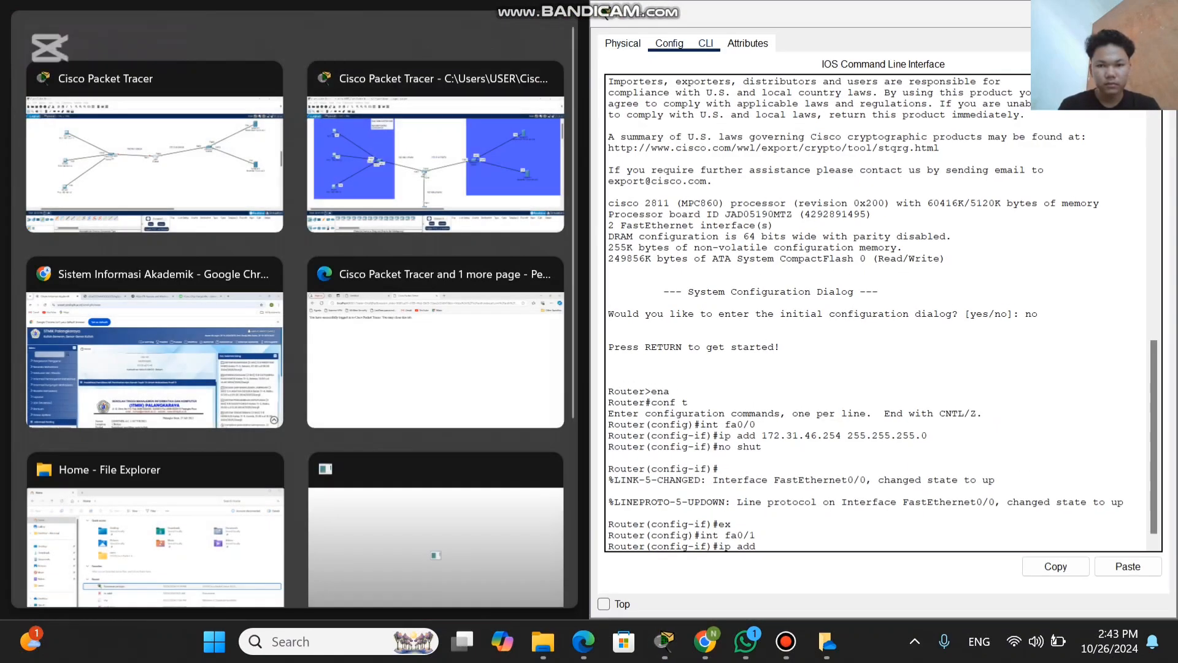
{"action": "left_click", "coordinate": [154, 152]}
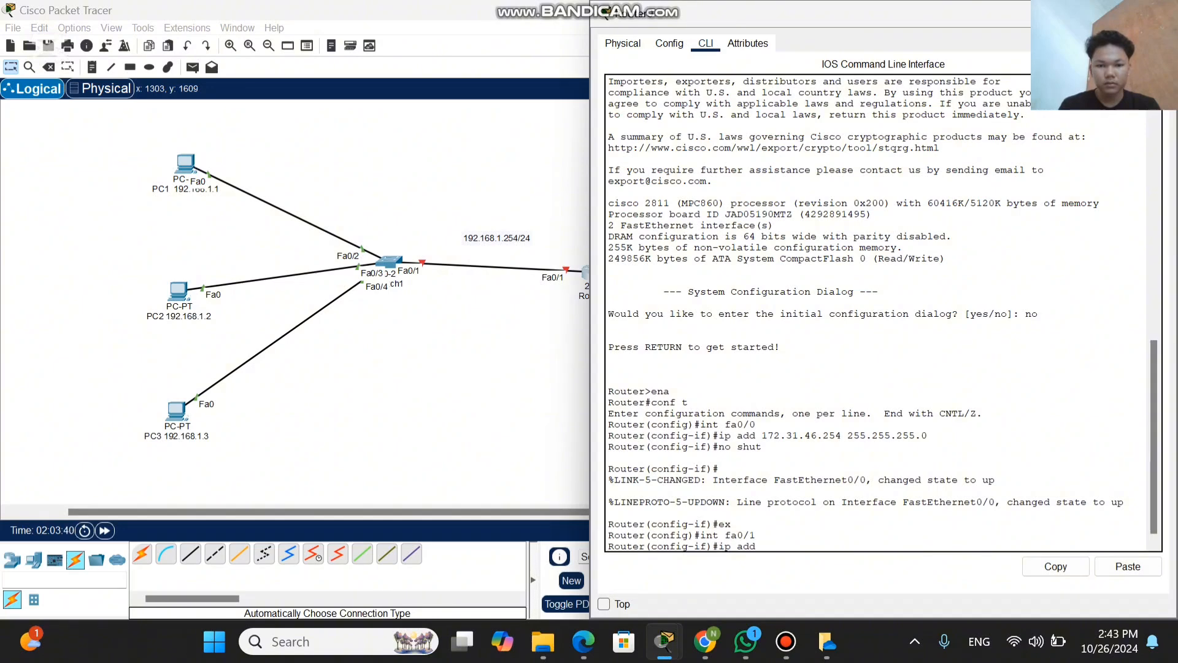
{"action": "left_click_drag", "start_coordinate": [842, 22], "coordinate": [562, 31]}
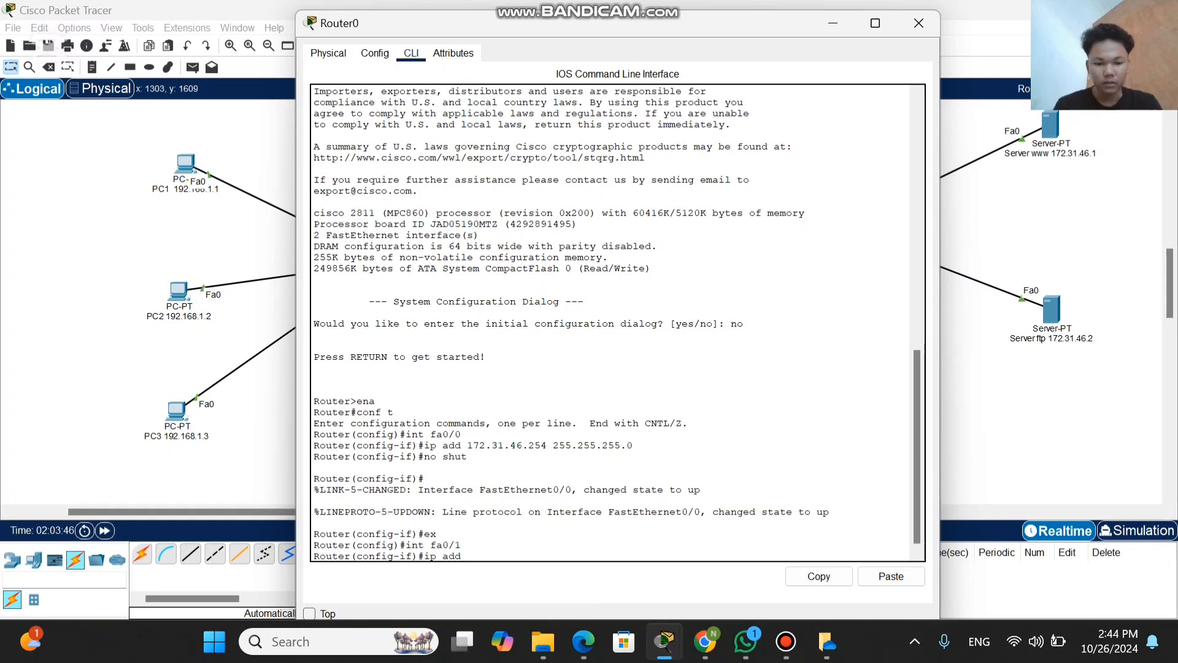
{"action": "type", "text": "192"}
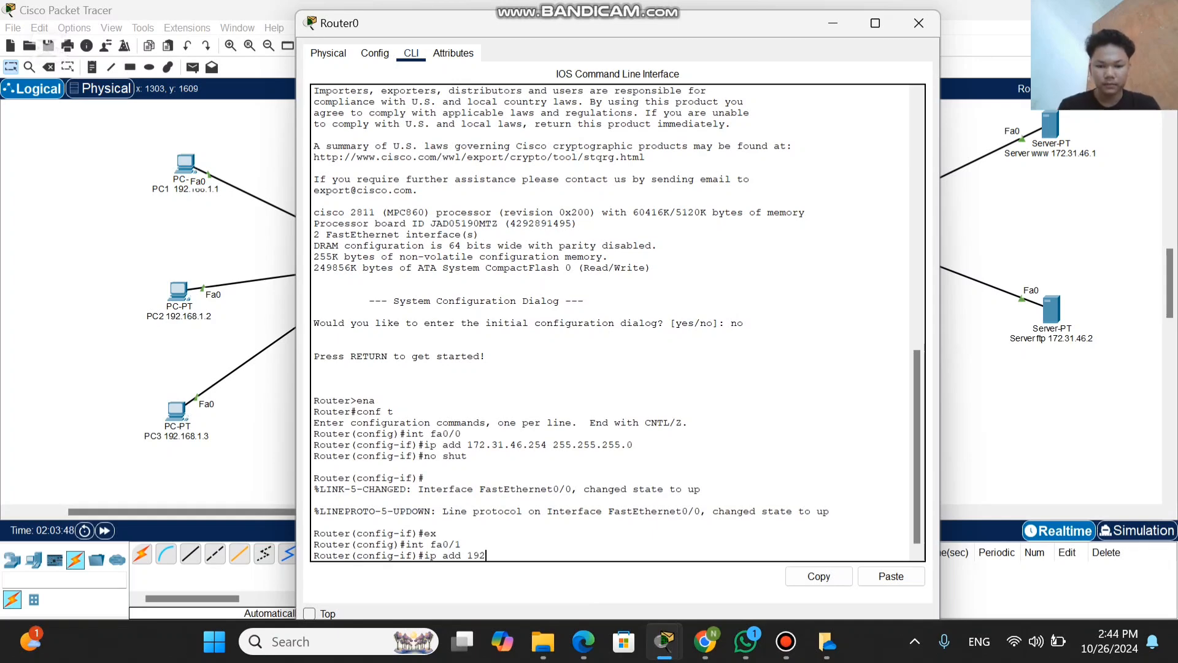
{"action": "type", "text": "."}
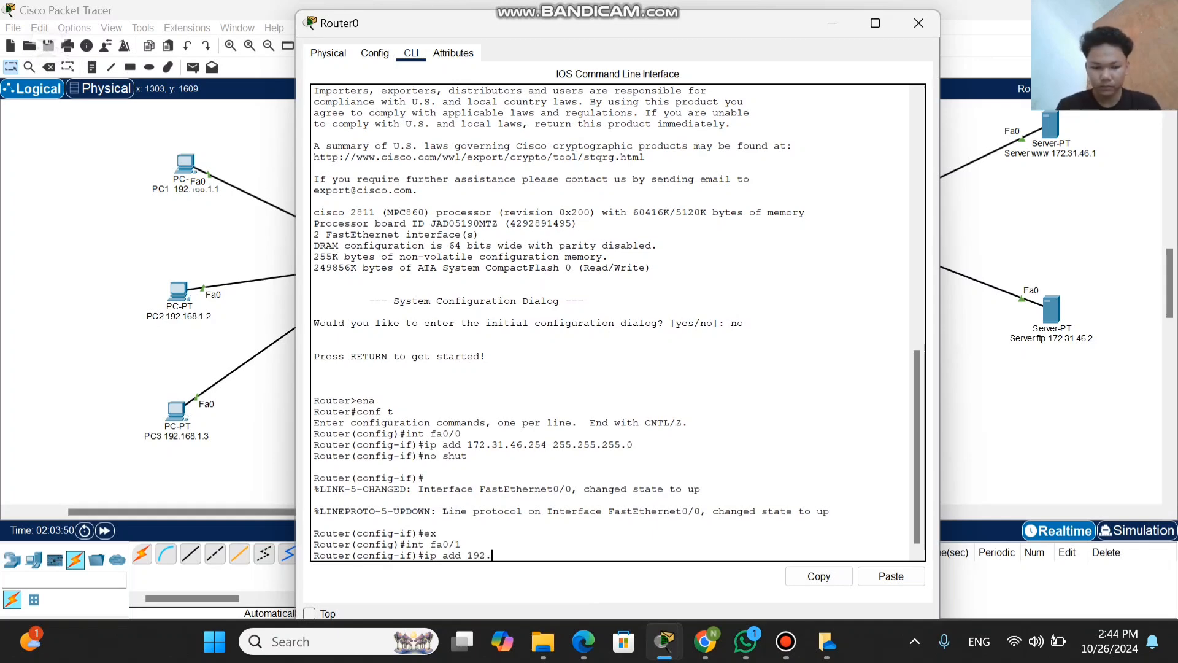
{"action": "type", "text": "168"}
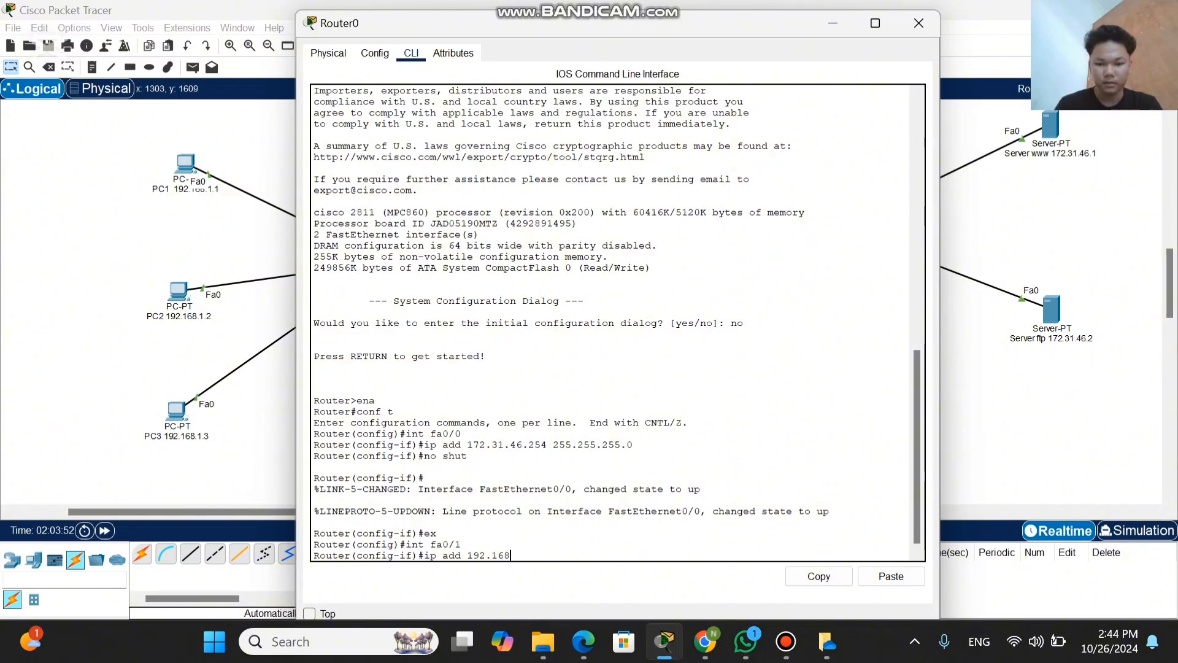
{"action": "type", "text": ".1"}
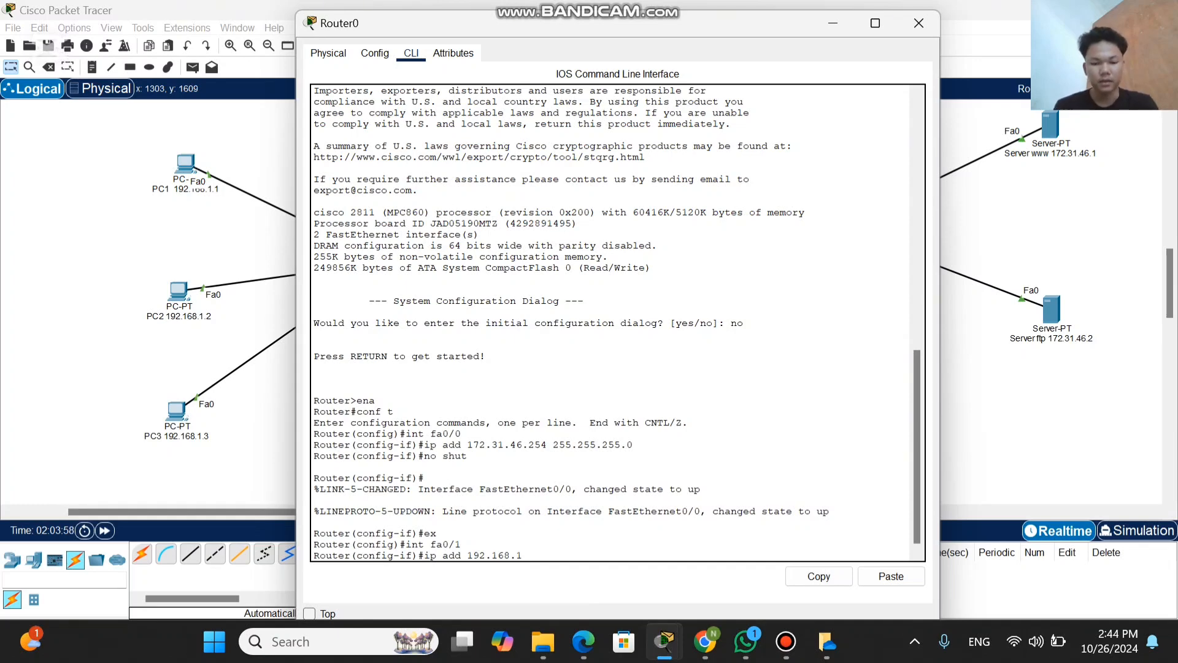
{"action": "type", "text": "255"}
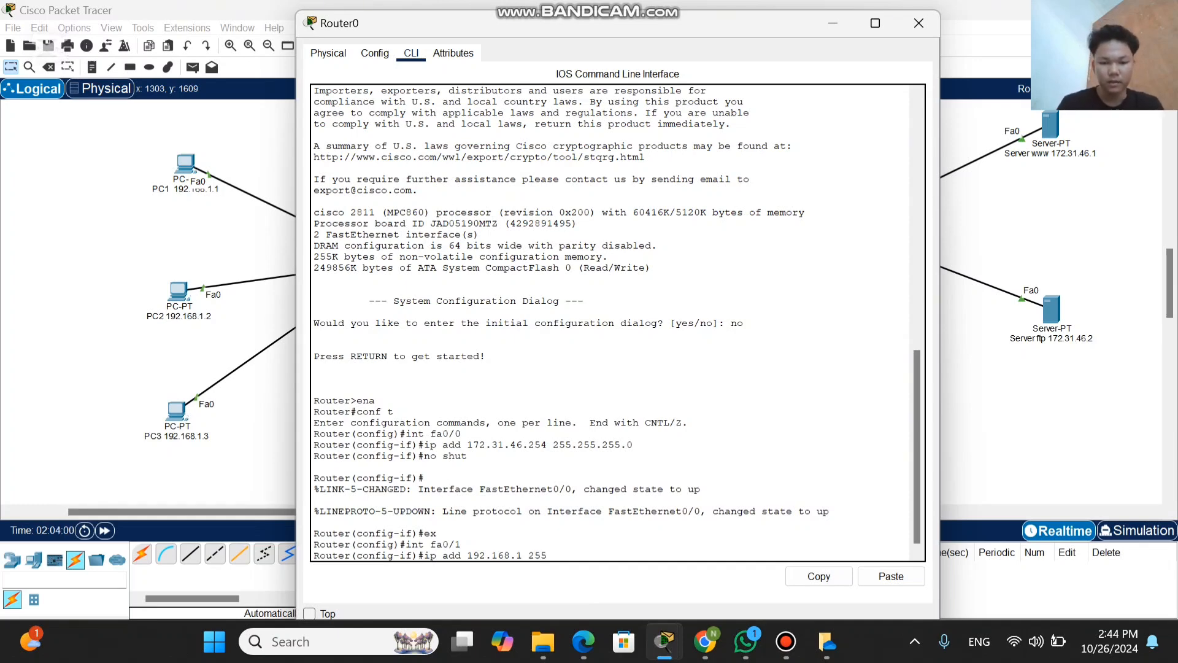
{"action": "type", "text": ".255"}
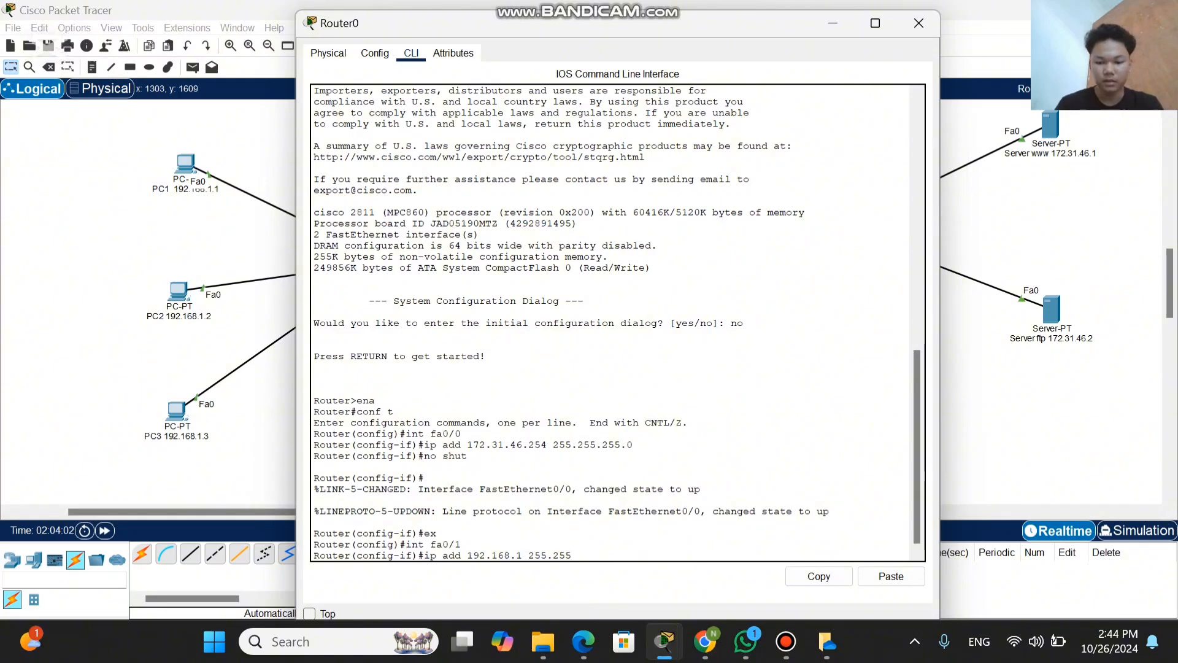
{"action": "type", "text": ".255.255"}
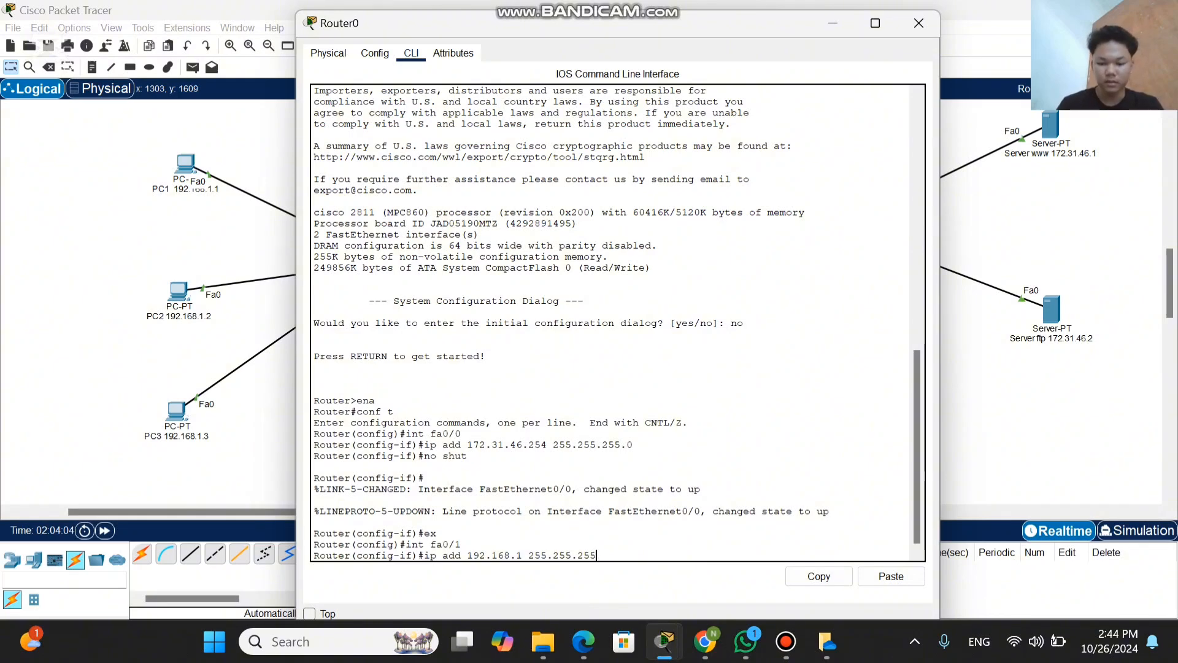
{"action": "type", "text": "0"}
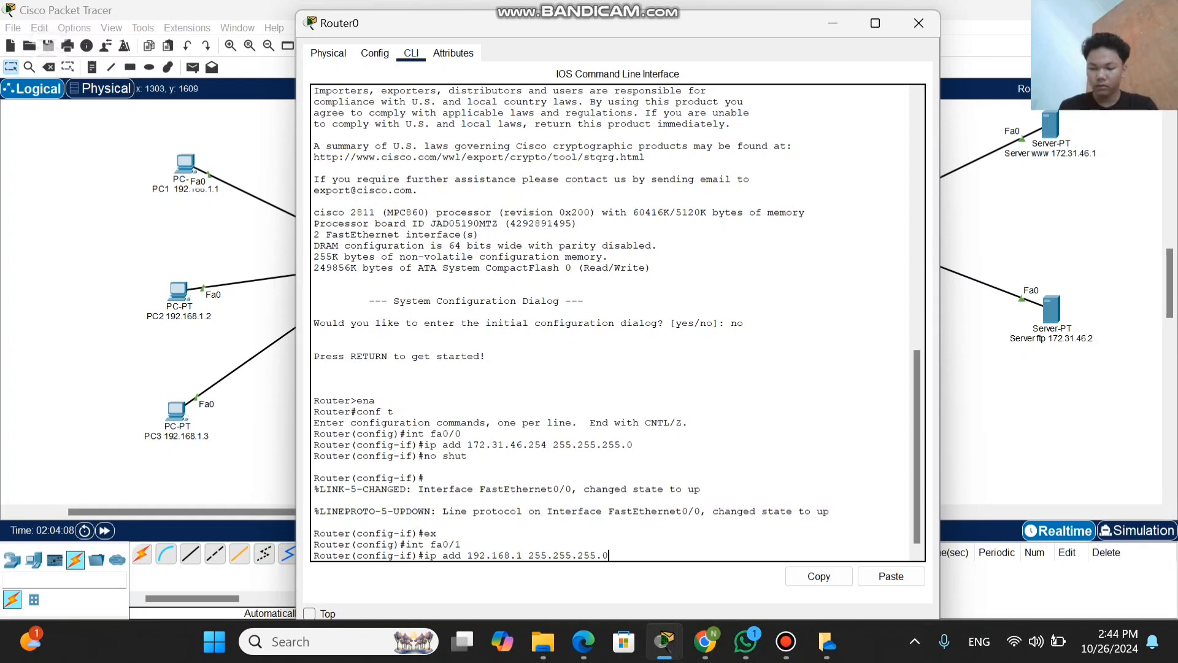
{"action": "key", "text": "Return"}
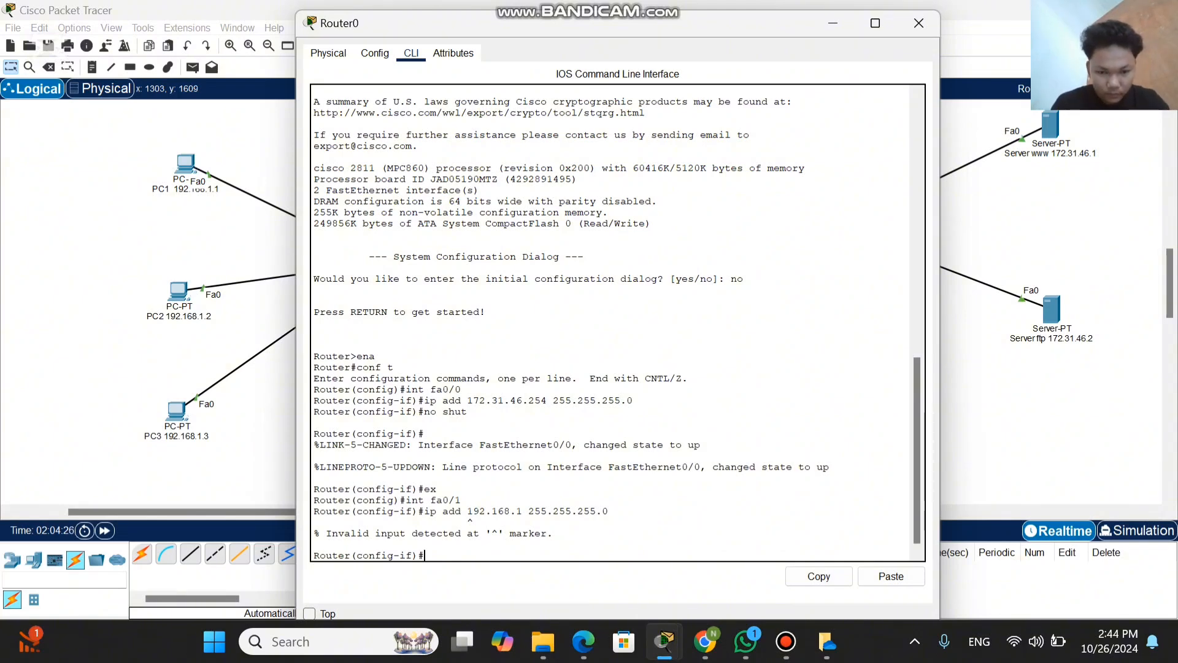
Step: Re-enter the interface configuration with int fa0/1 and try to assign its address with ip add 192.168.254 255.255.255.0
{"action": "type", "text": "int"}
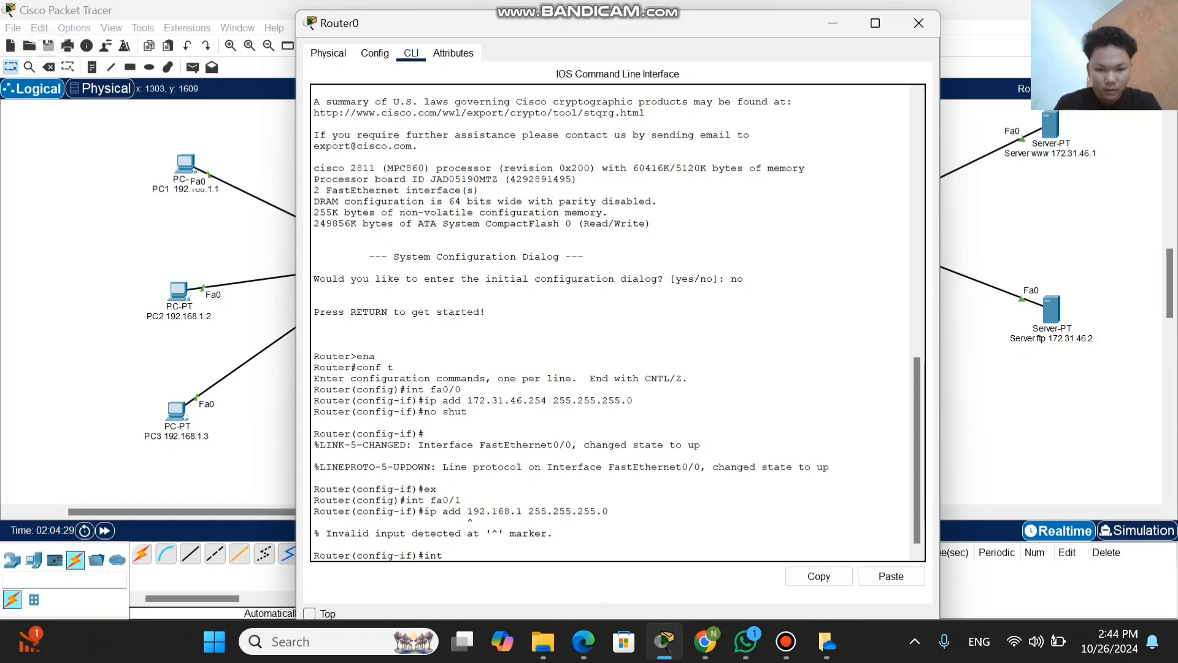
{"action": "type", "text": " fa"}
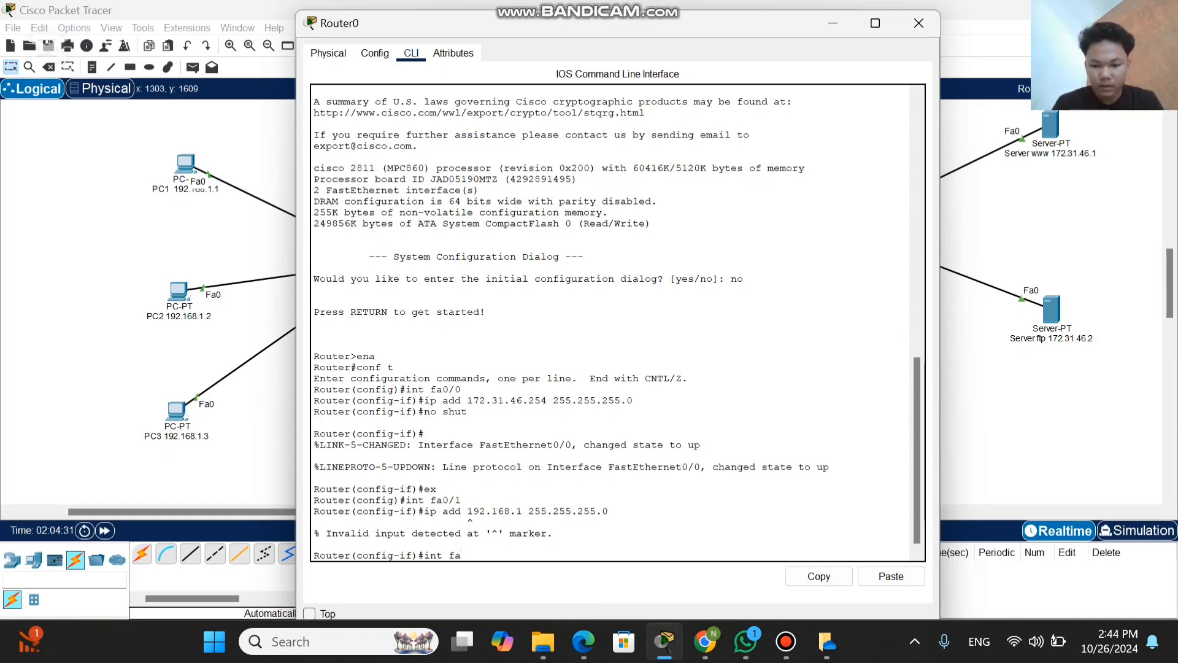
{"action": "type", "text": "0/1"}
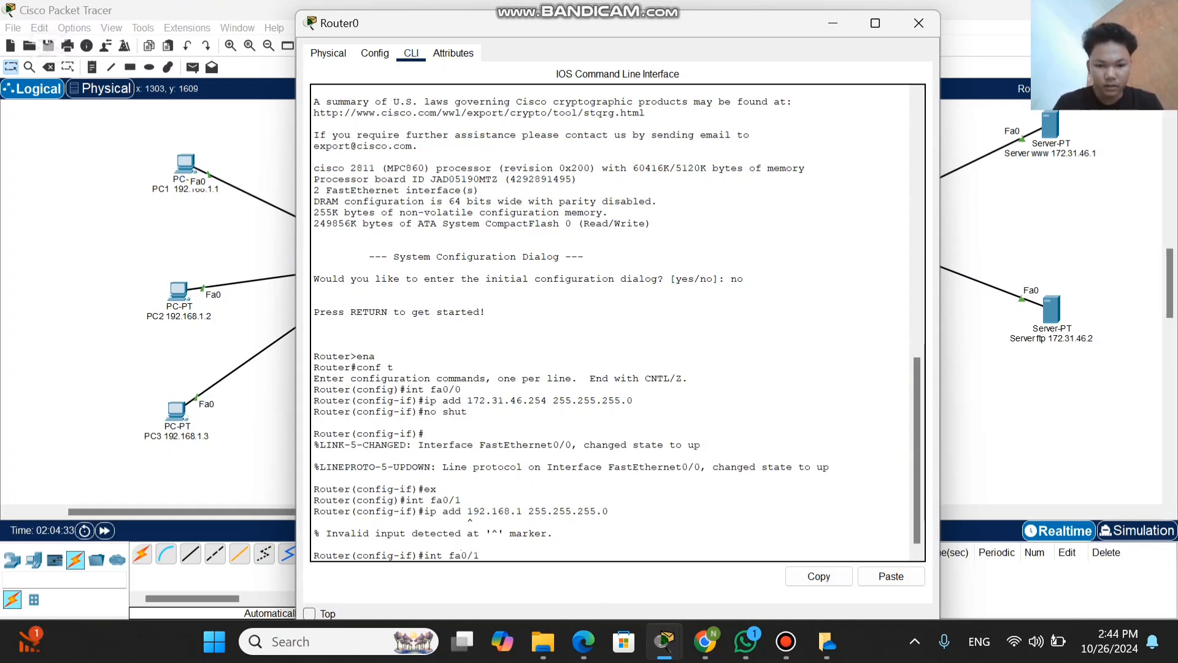
{"action": "key", "text": "Return"}
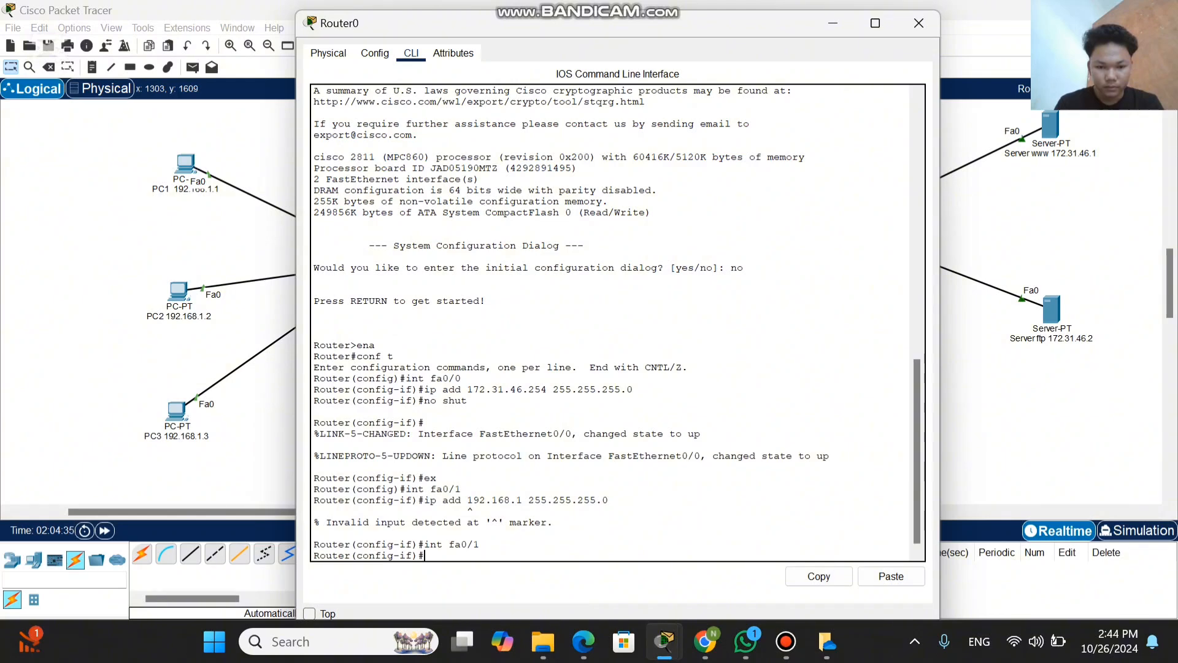
{"action": "type", "text": "ip add"}
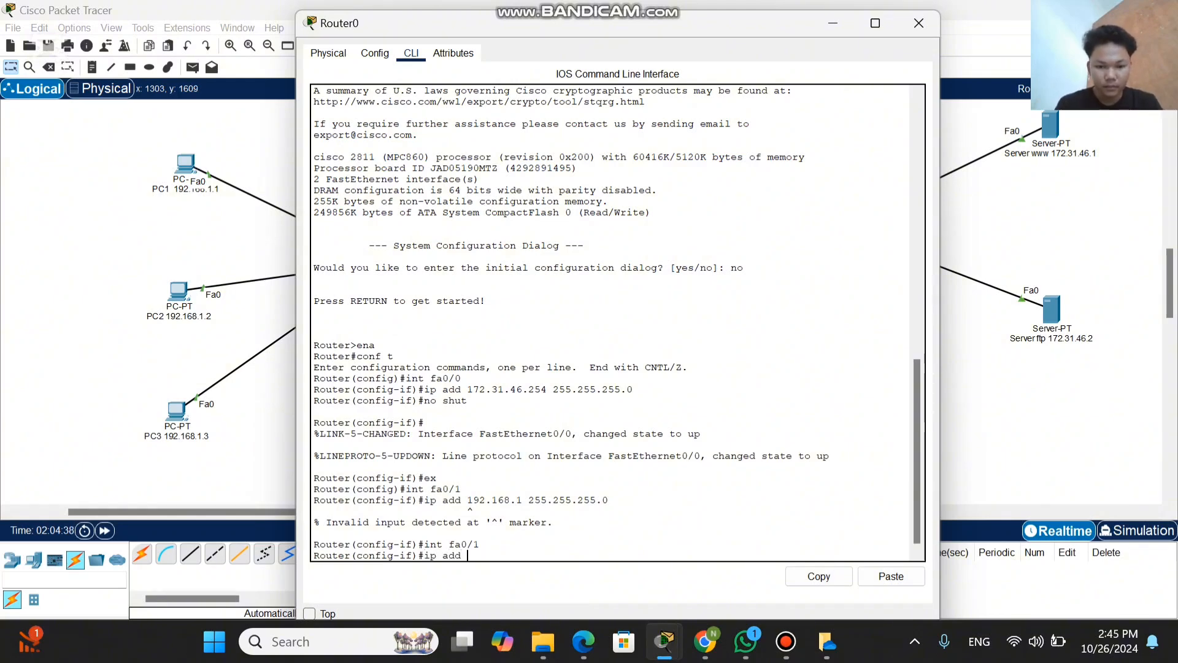
{"action": "type", "text": " 19"}
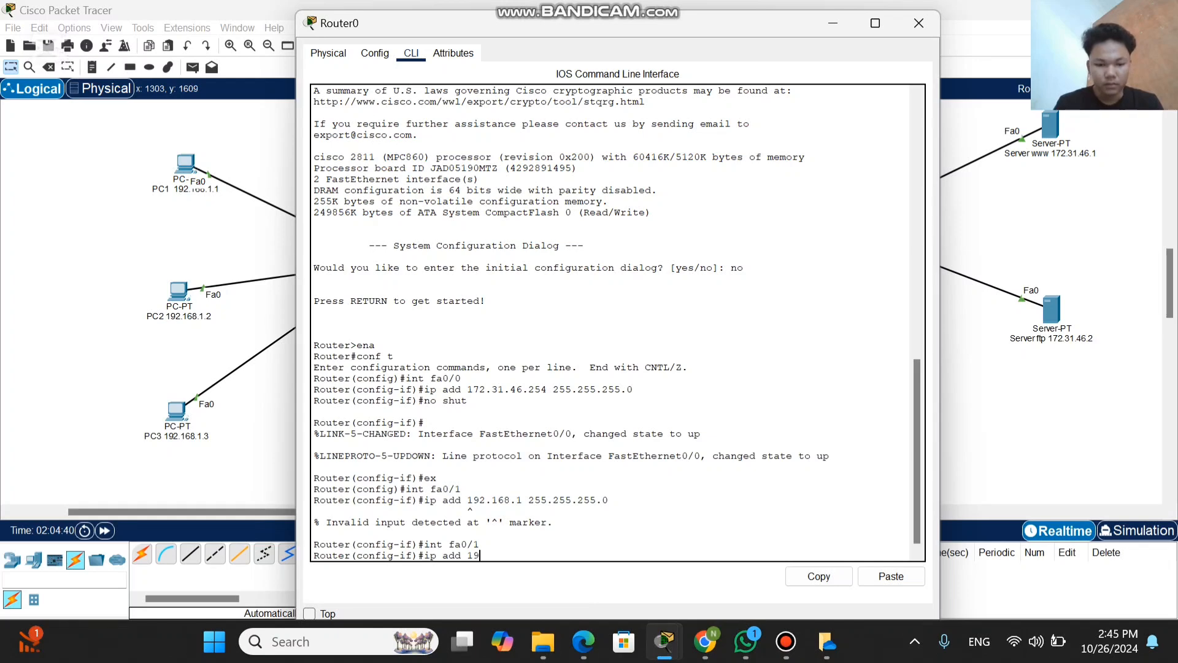
{"action": "type", "text": "2.1"}
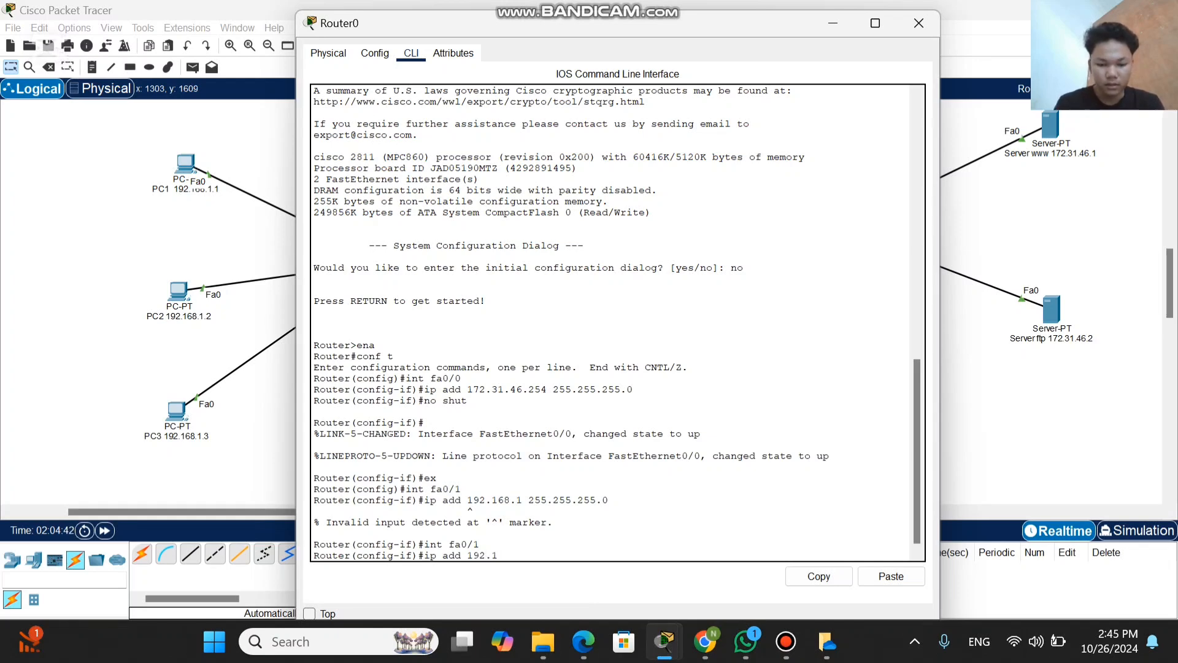
{"action": "type", "text": "68."}
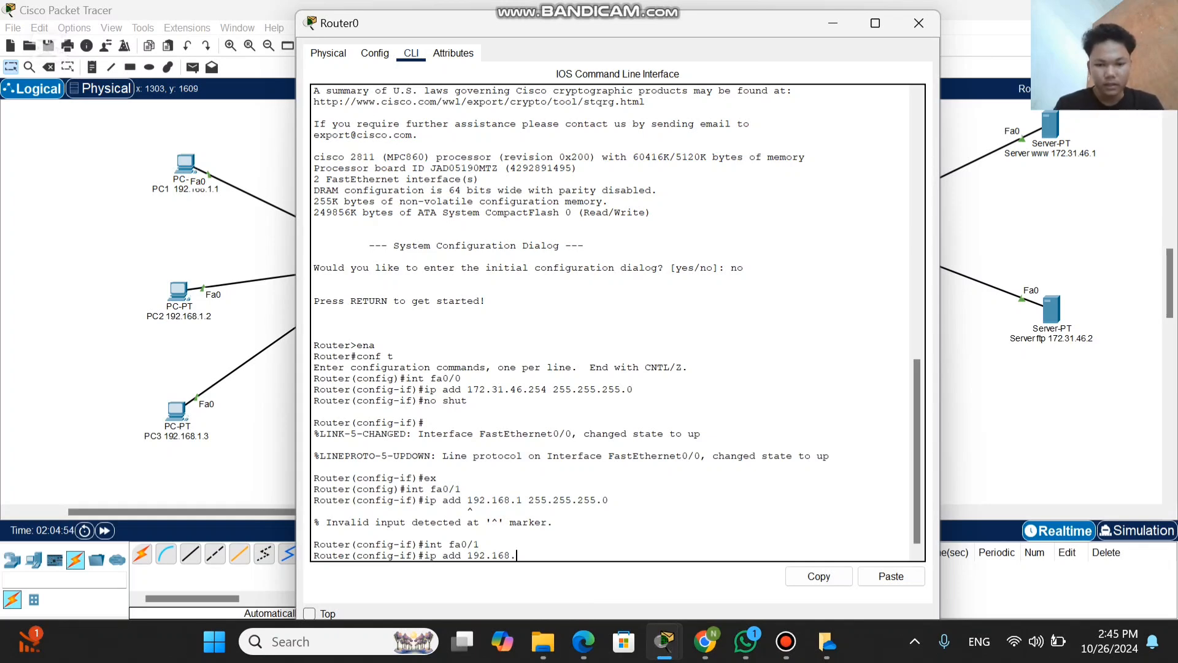
{"action": "type", "text": "25"}
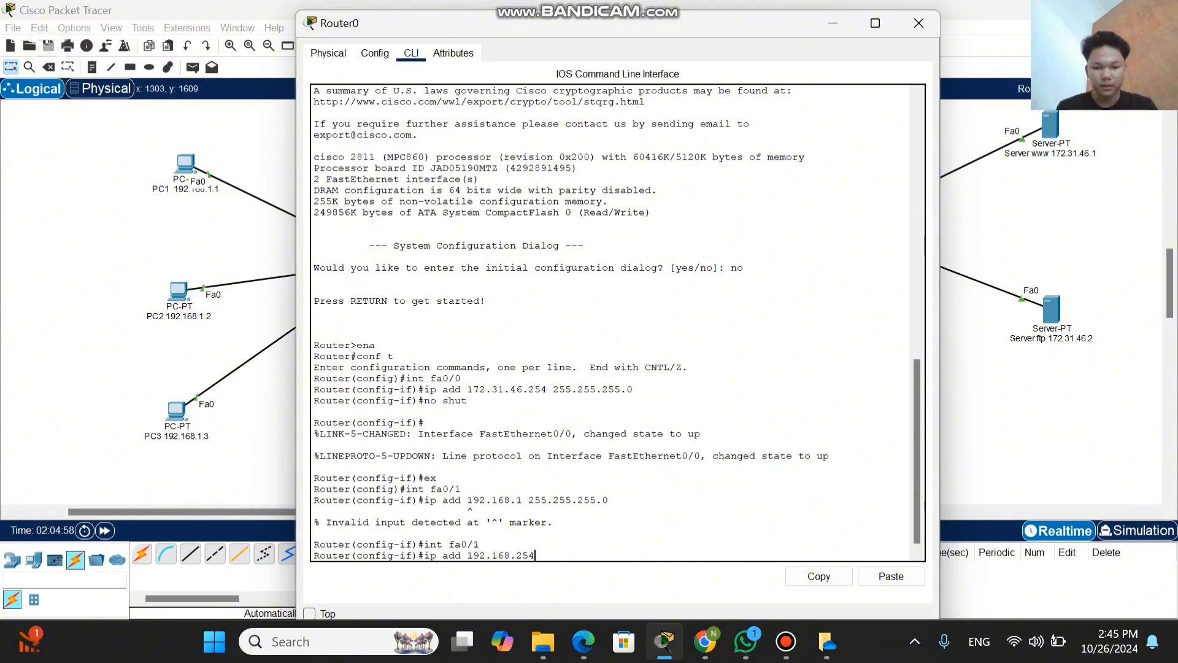
{"action": "type", "text": "4 255"}
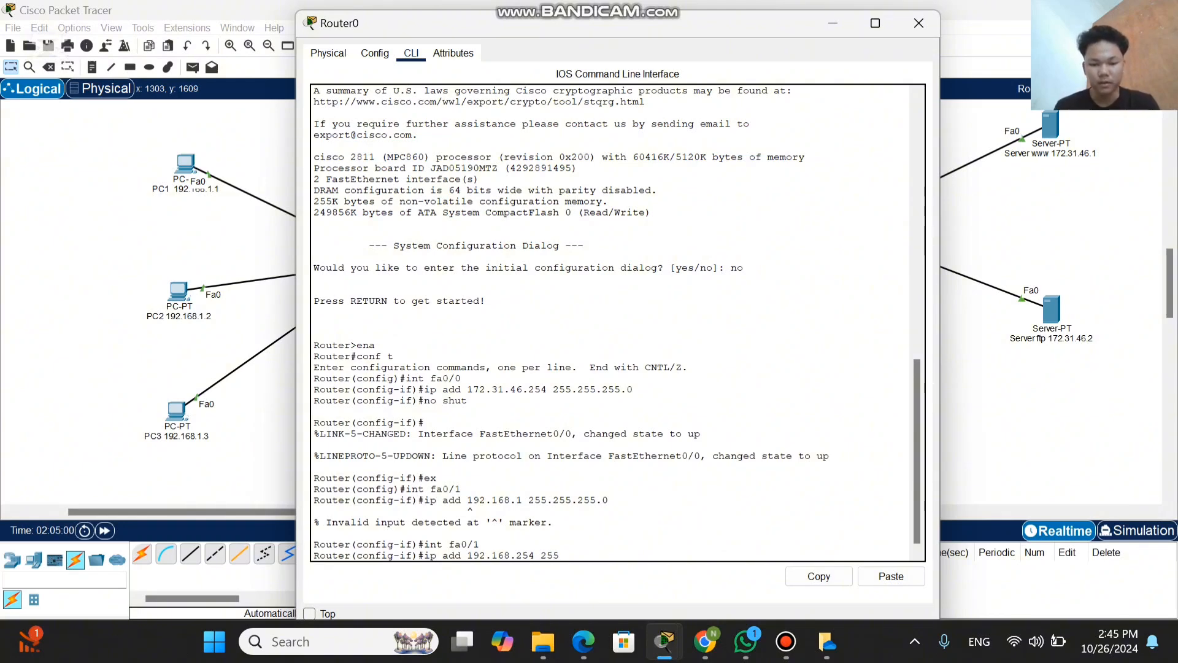
{"action": "type", "text": ".255"}
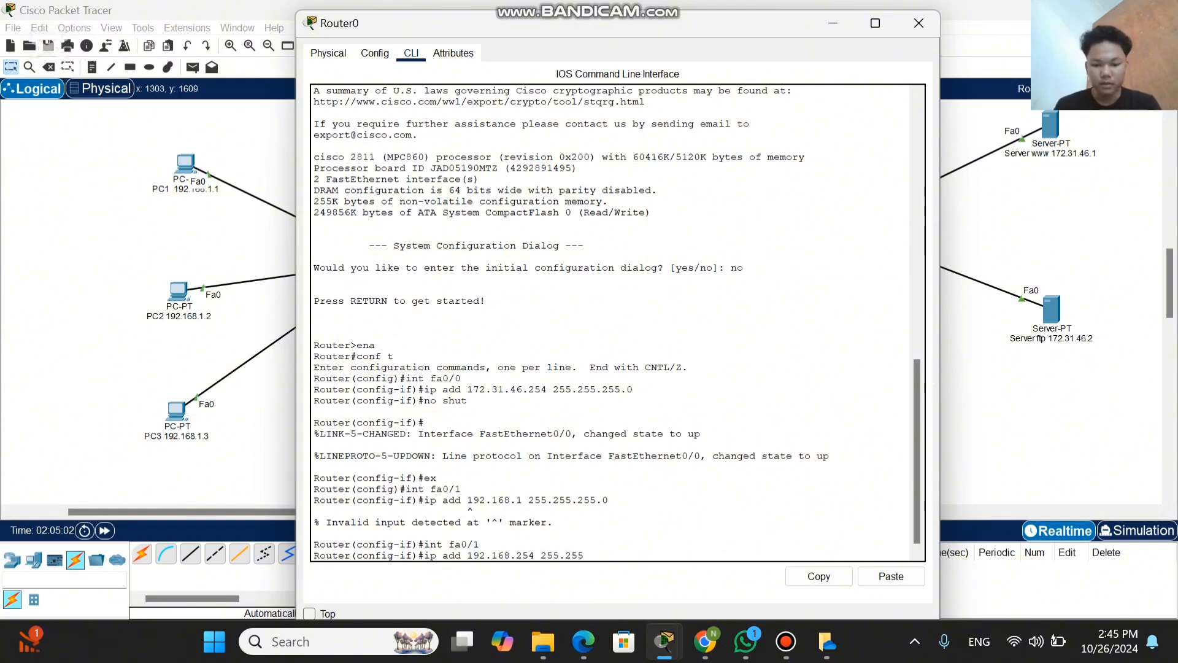
{"action": "type", "text": ".255."}
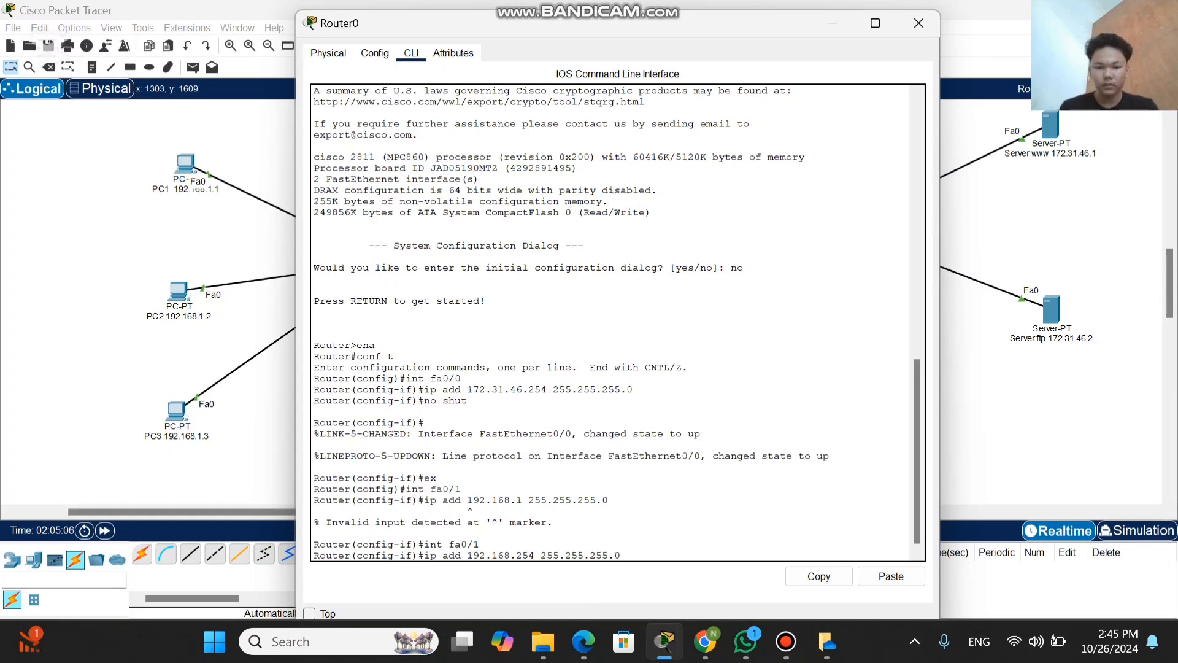
{"action": "key", "text": "Return"}
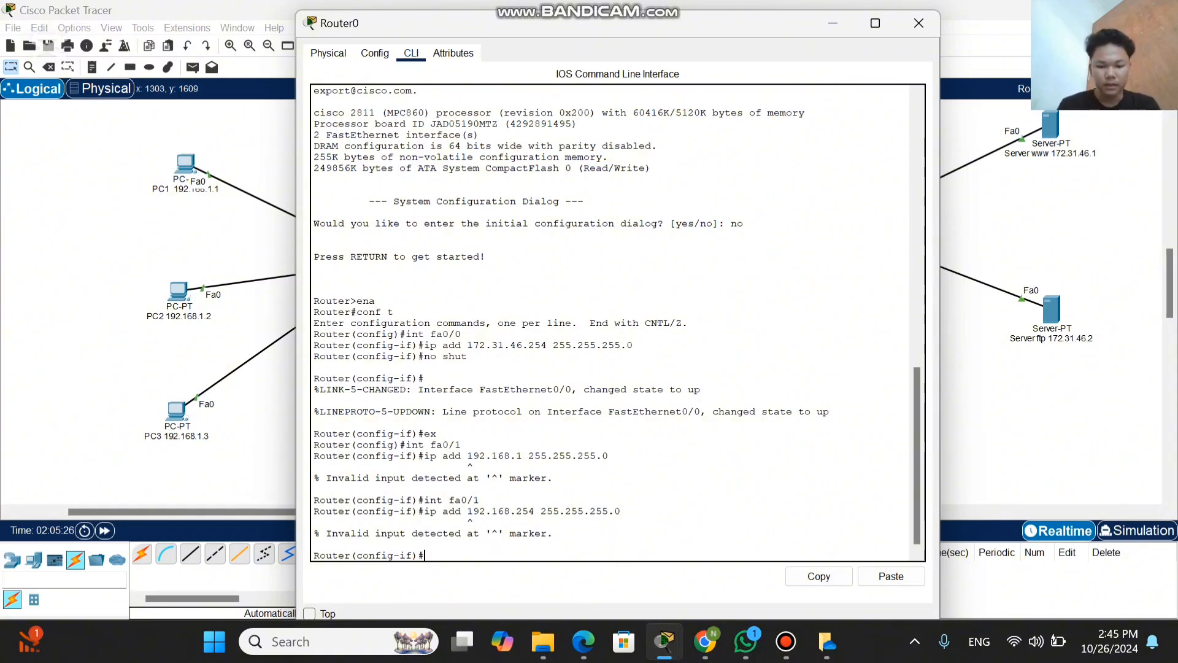
Step: Enable the fa0/1 interface with the command no shut and close the Router0 window
{"action": "type", "text": "n"}
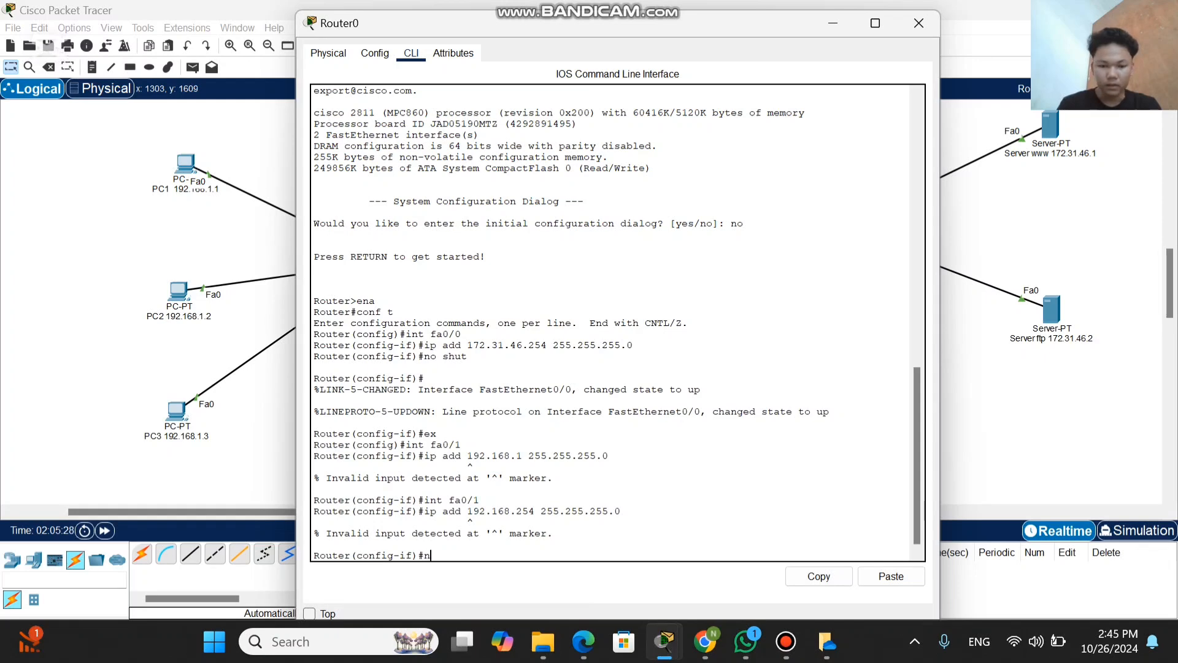
{"action": "type", "text": "o shut"}
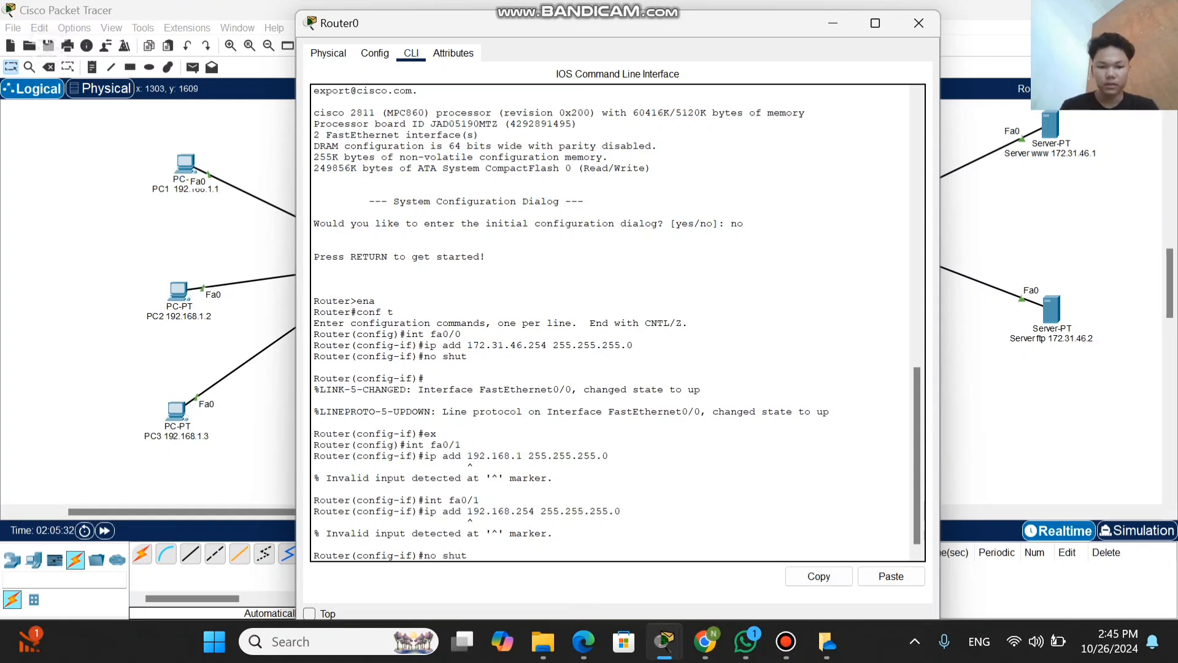
{"action": "key", "text": "Return"}
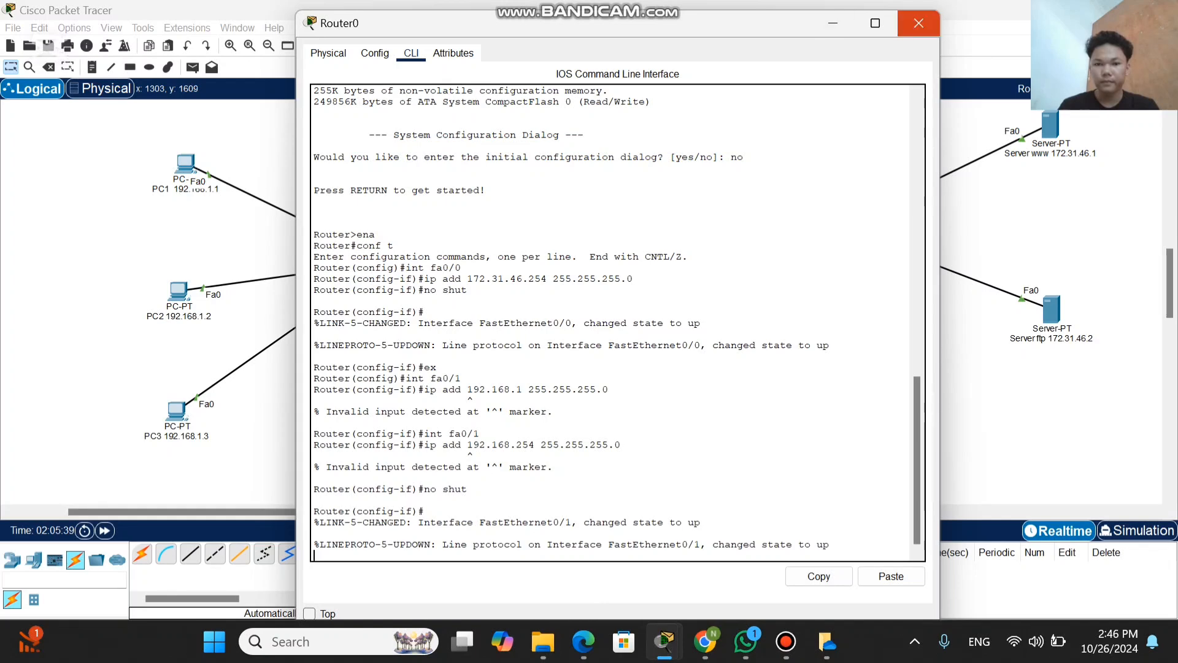
{"action": "left_click", "coordinate": [919, 23]}
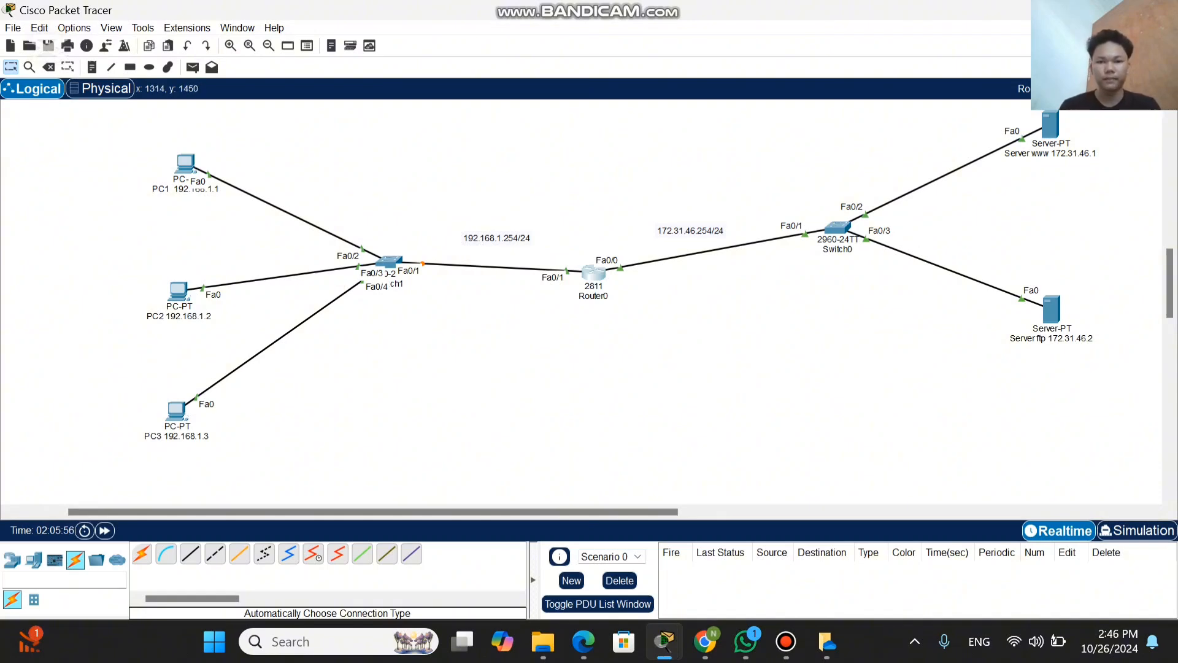
Step: Open PC1's IP Configuration for its FastEthernet0 interface
{"action": "mouse_move", "coordinate": [690, 10]}
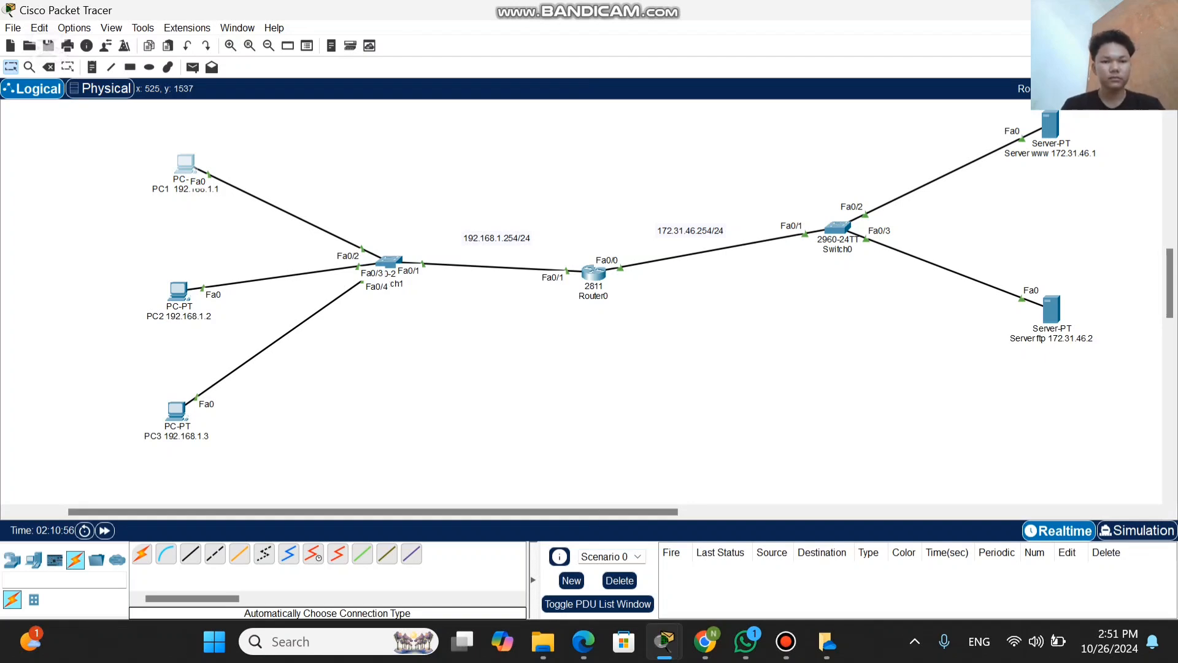
{"action": "left_click", "coordinate": [191, 169]}
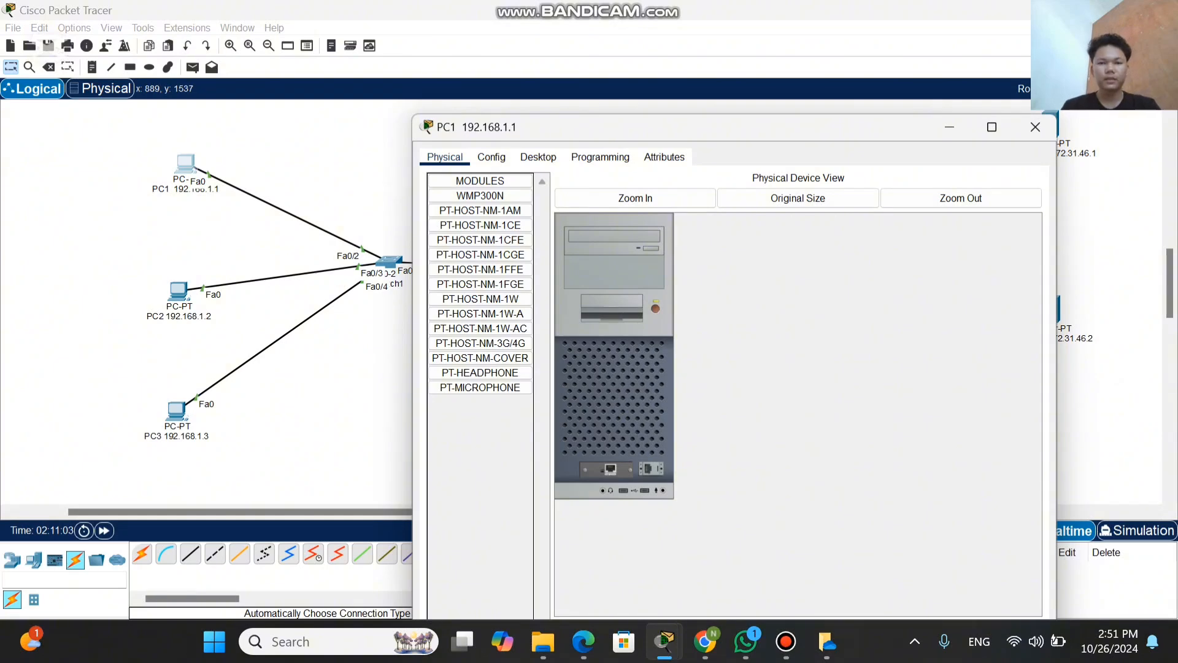
{"action": "left_click", "coordinate": [491, 157]}
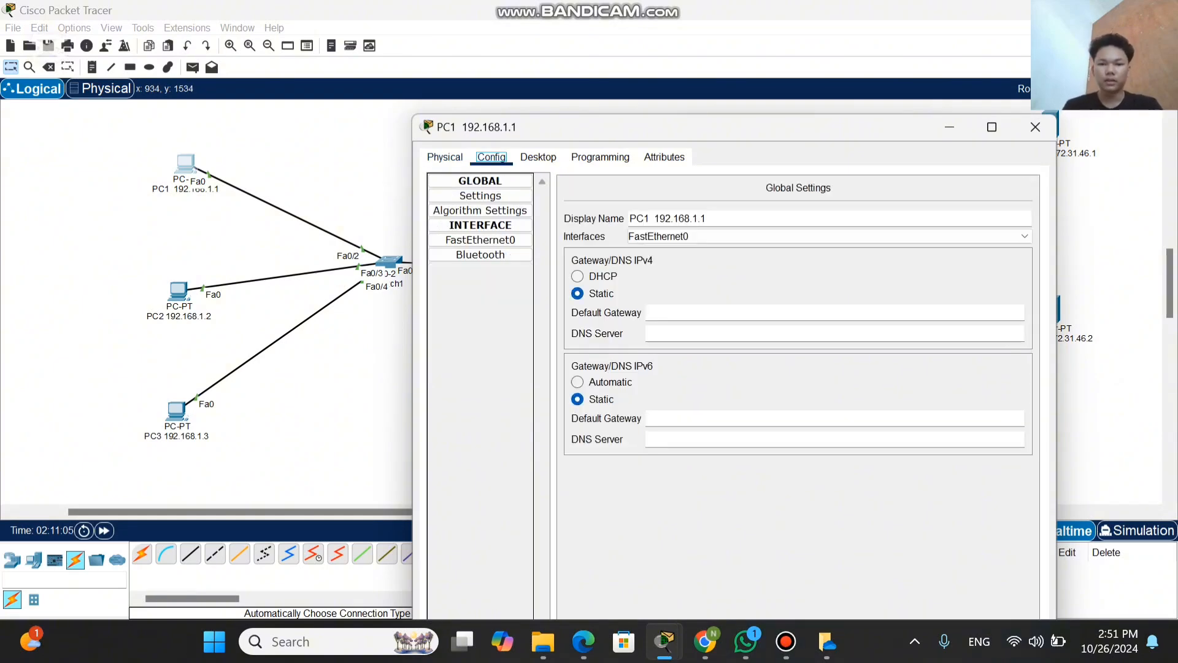
{"action": "left_click", "coordinate": [538, 157]}
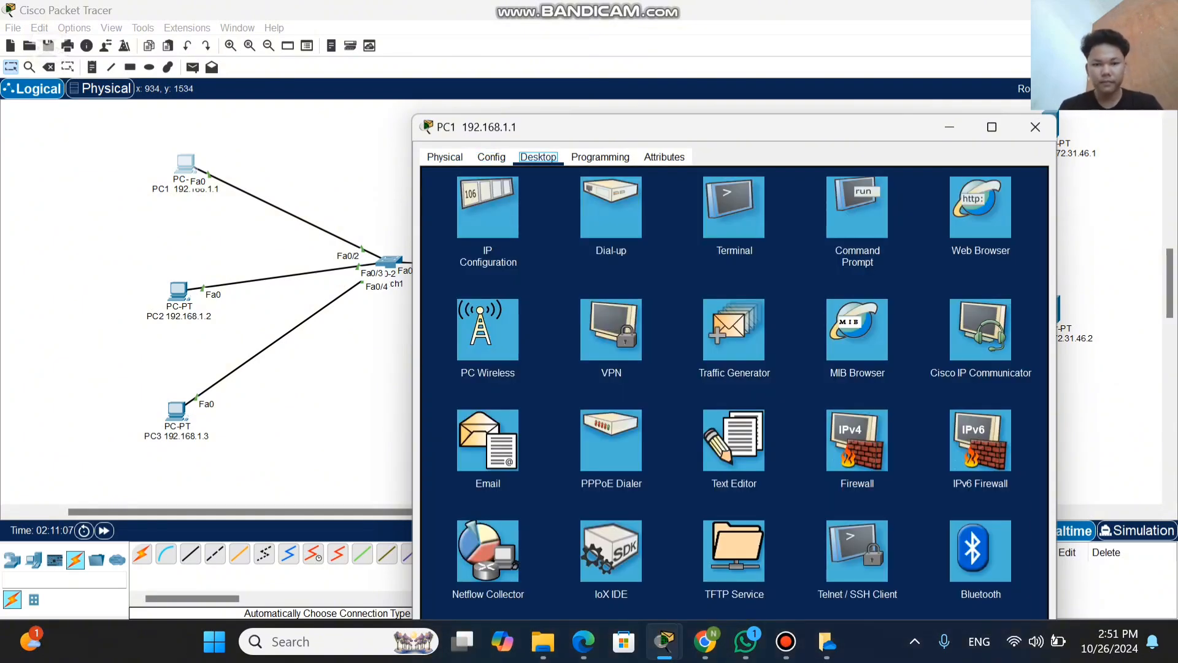
{"action": "left_click", "coordinate": [487, 208]}
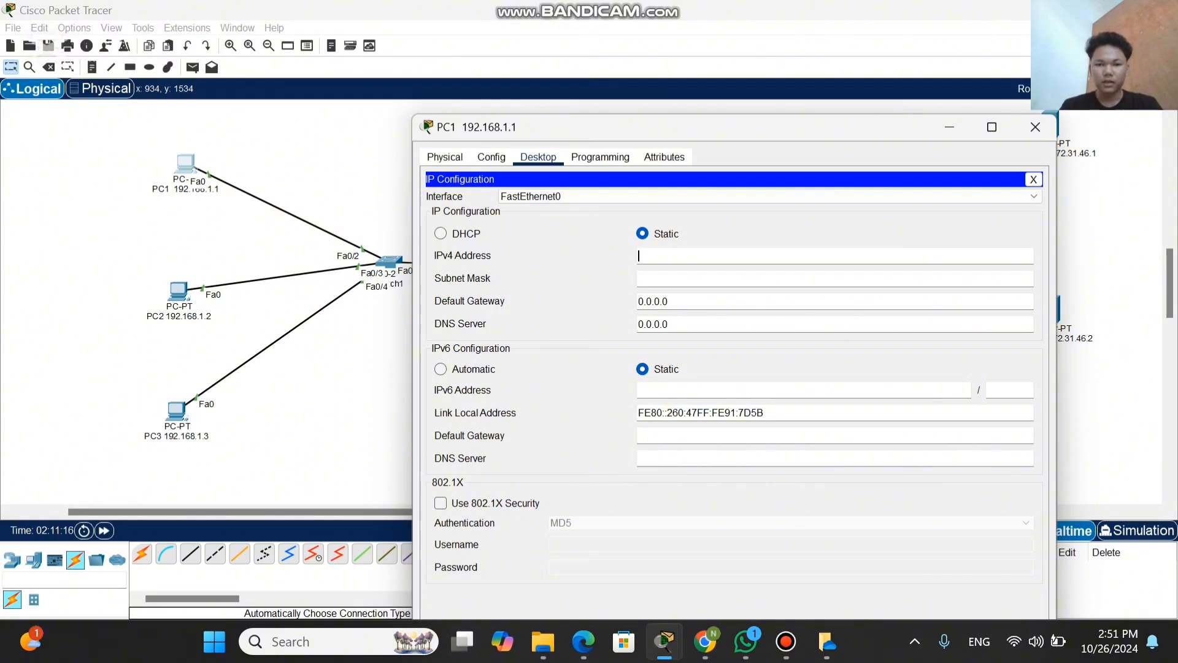
Step: Set PC1's IPv4 address to 192.168.1.1 with the subnet mask 255.255.255.0
{"action": "left_click", "coordinate": [675, 256]}
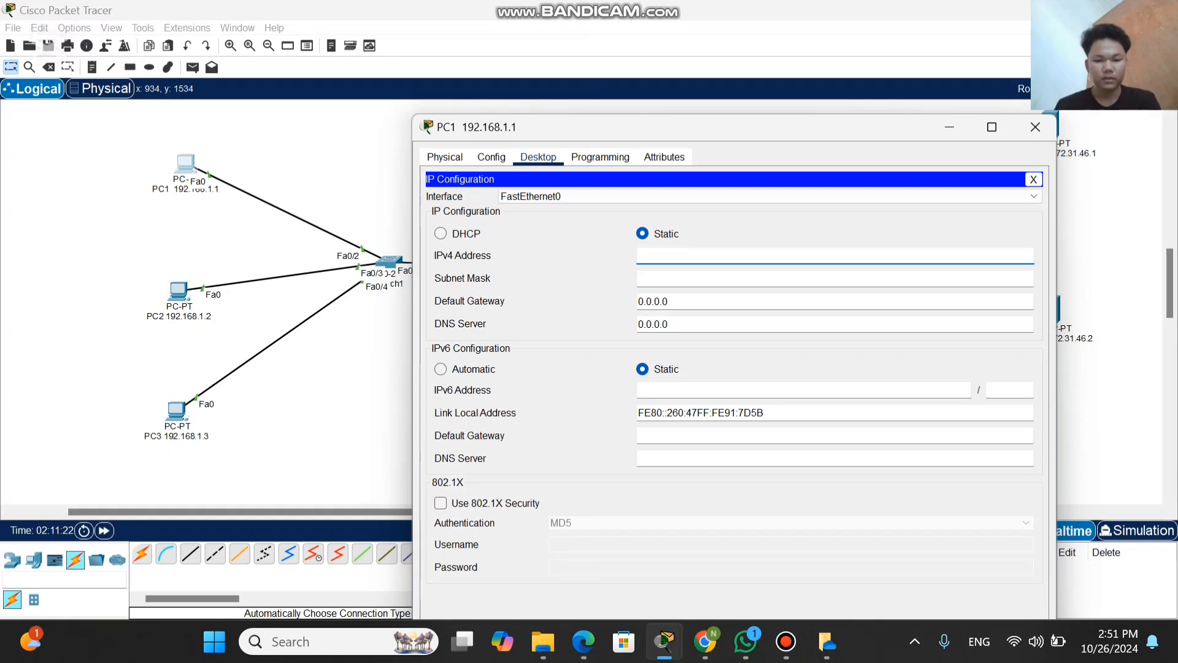
{"action": "type", "text": "192"}
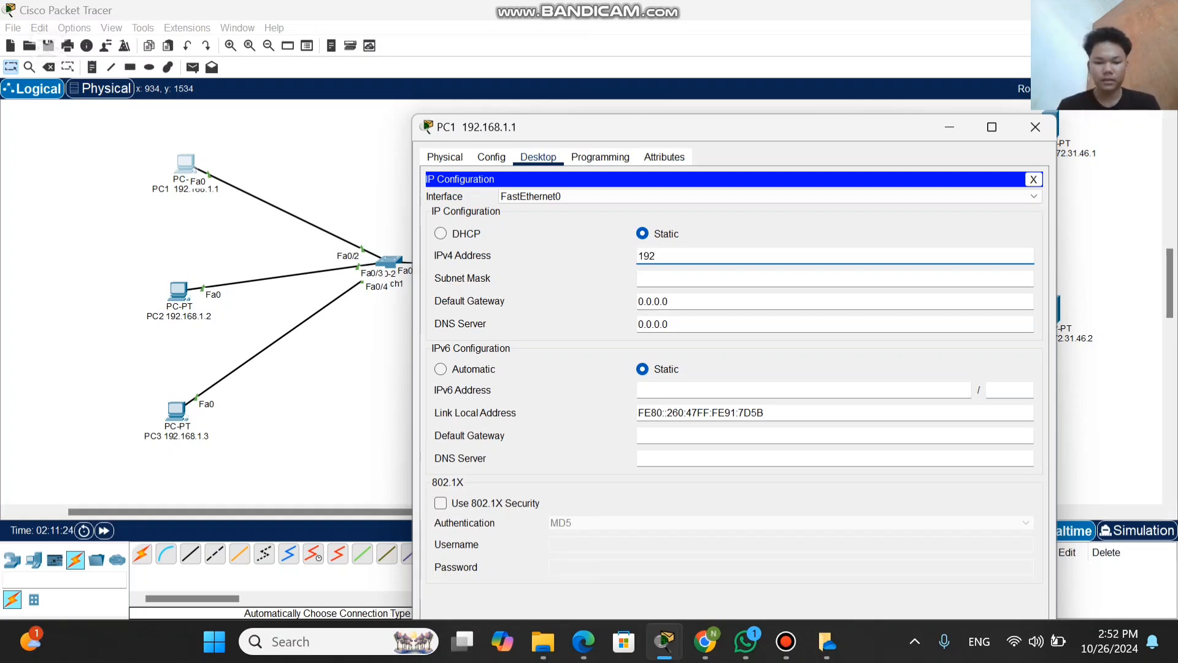
{"action": "type", "text": ".168"}
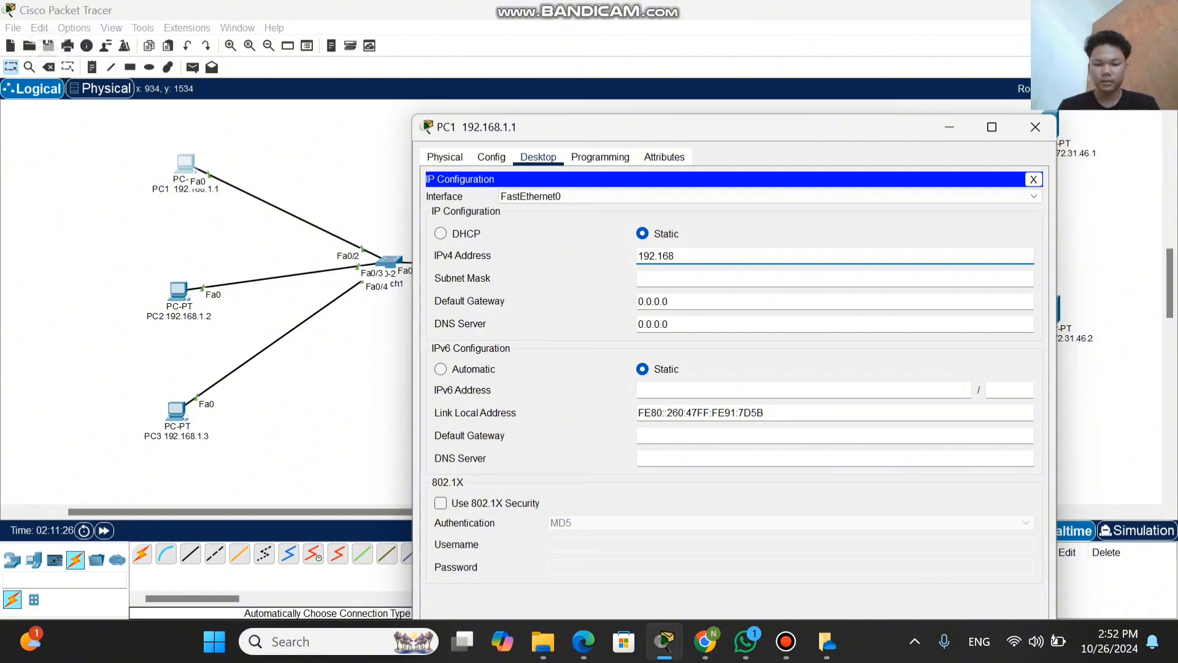
{"action": "type", "text": ".1."}
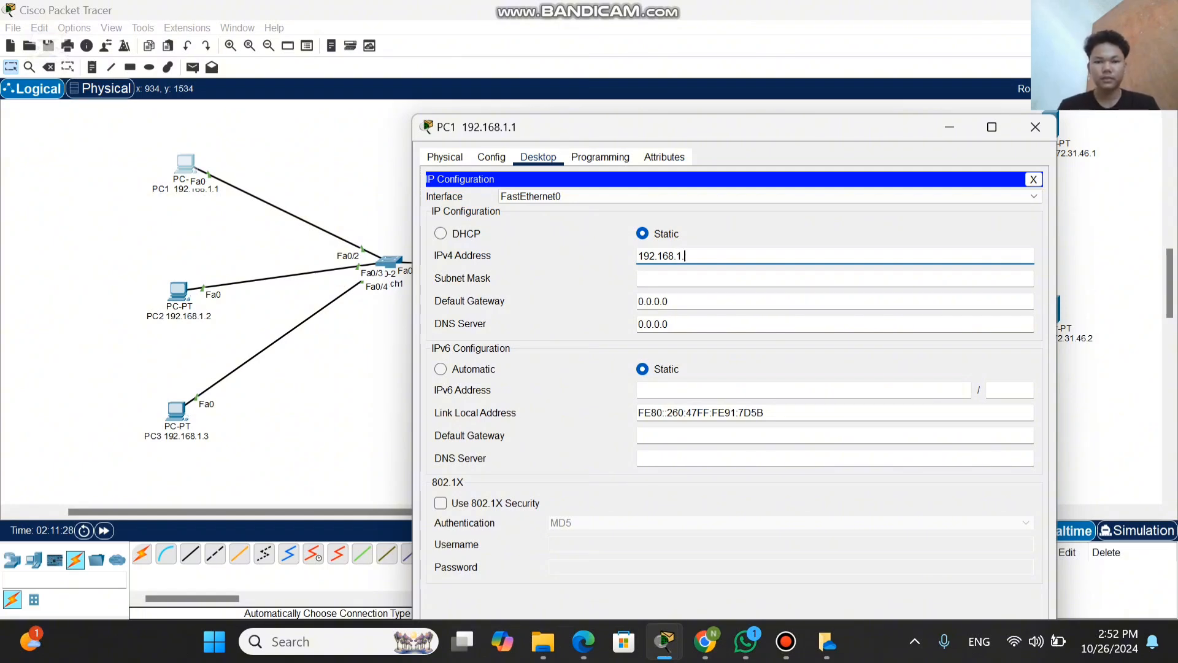
{"action": "type", "text": "1"}
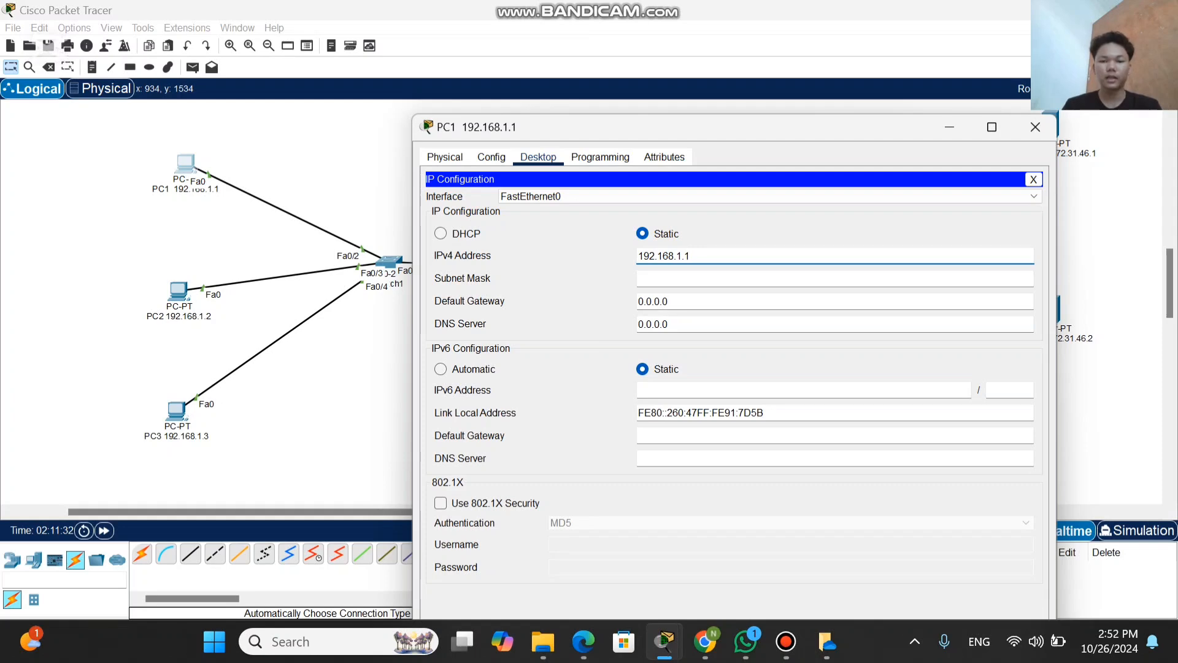
{"action": "left_click", "coordinate": [644, 278]}
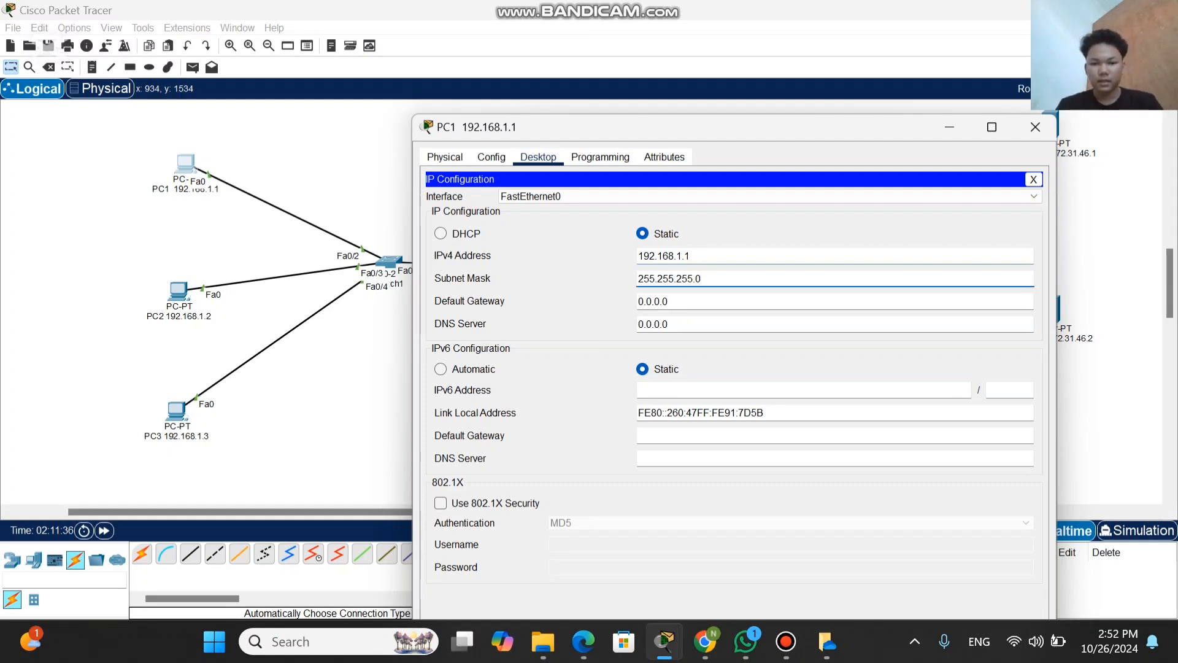
Step: Clear the existing default gateway from PC1's IPv4 configuration
{"action": "left_click", "coordinate": [668, 301]}
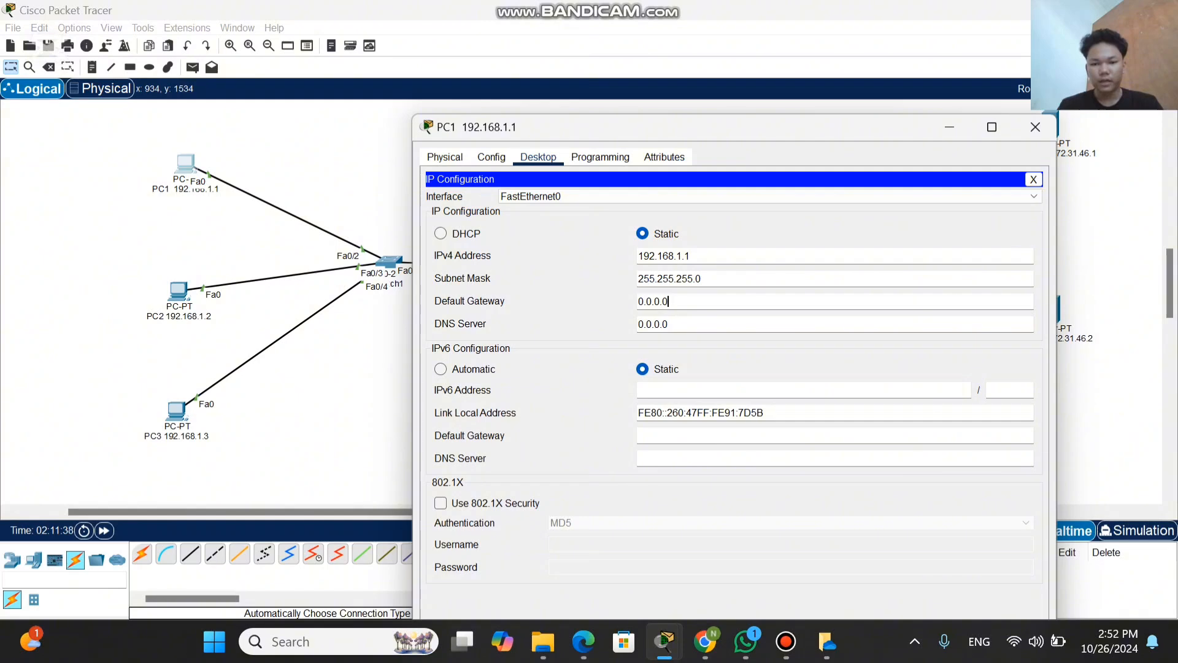
{"action": "key", "text": "BackSpace"}
{"action": "key", "text": "BackSpace"}
{"action": "key", "text": "BackSpace"}
{"action": "key", "text": "BackSpace"}
{"action": "key", "text": "BackSpace"}
{"action": "key", "text": "BackSpace"}
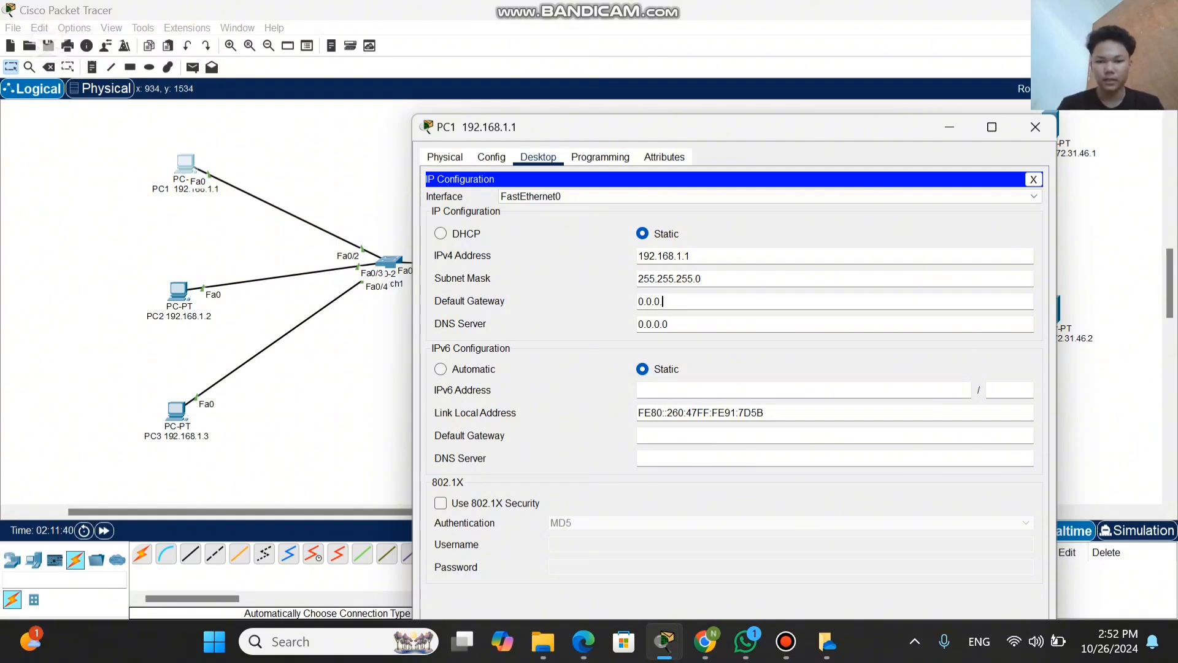
{"action": "key", "text": "BackSpace"}
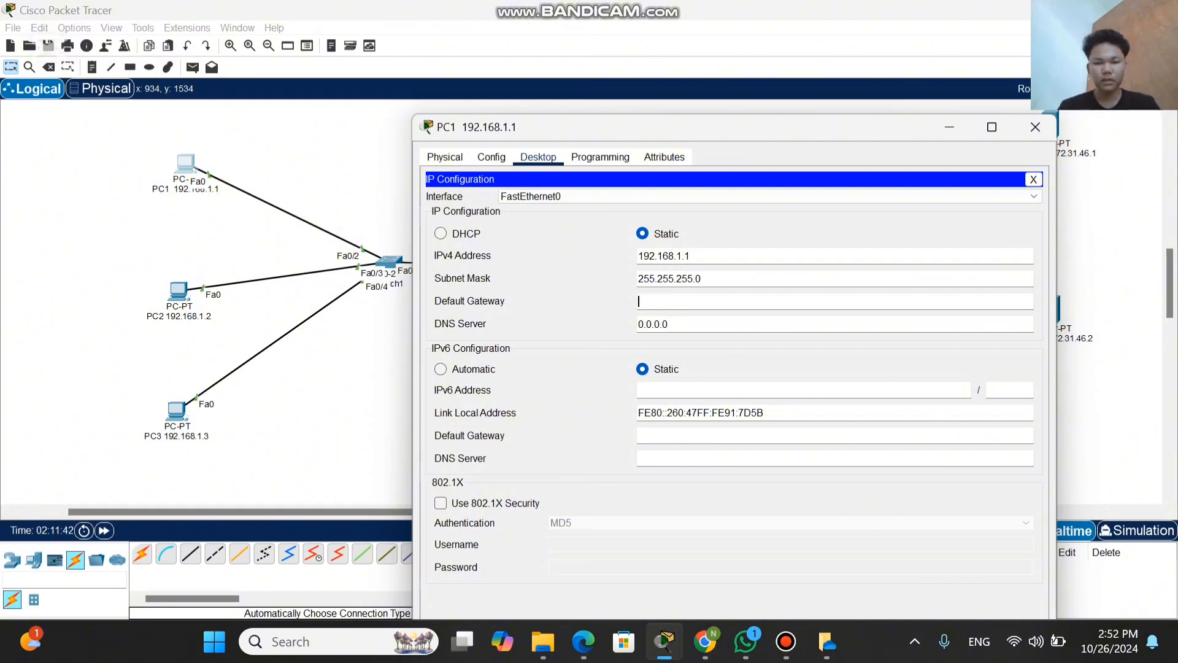
{"action": "type", "text": "1"}
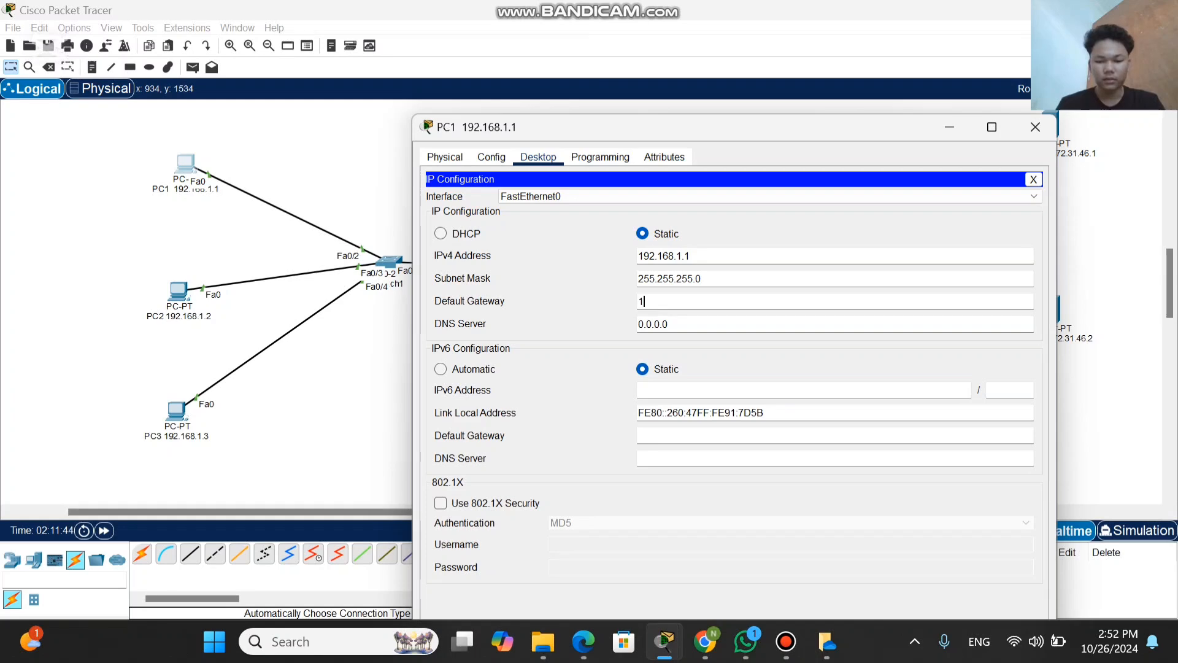
{"action": "type", "text": "72"}
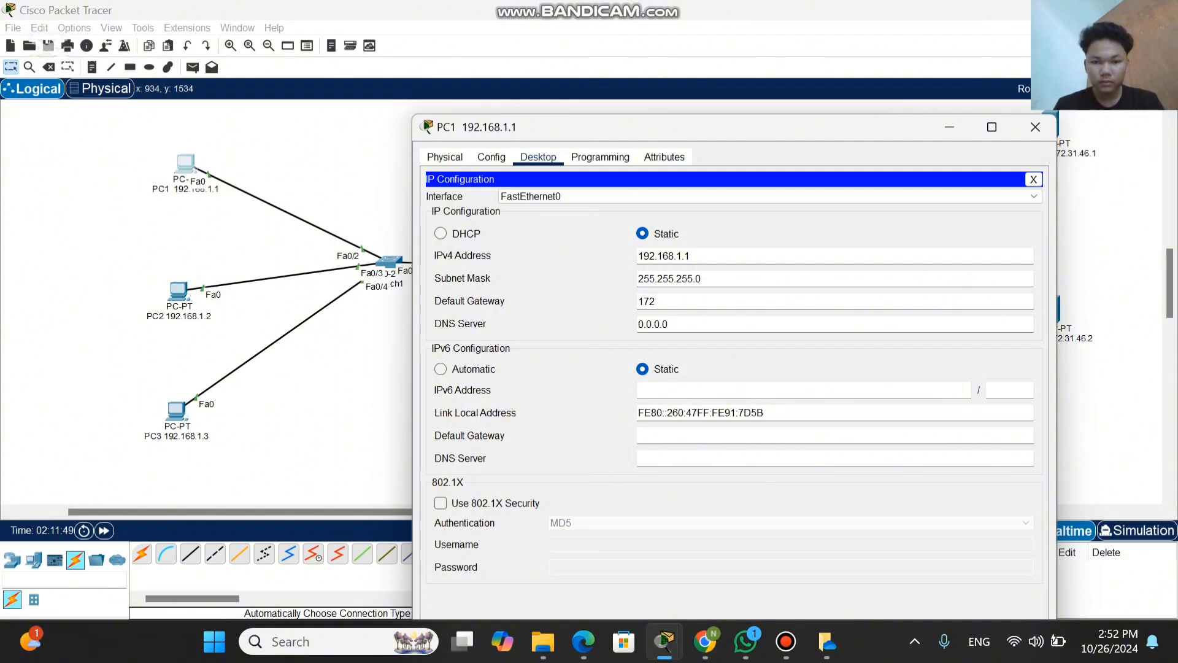
{"action": "key", "text": "BackSpace"}
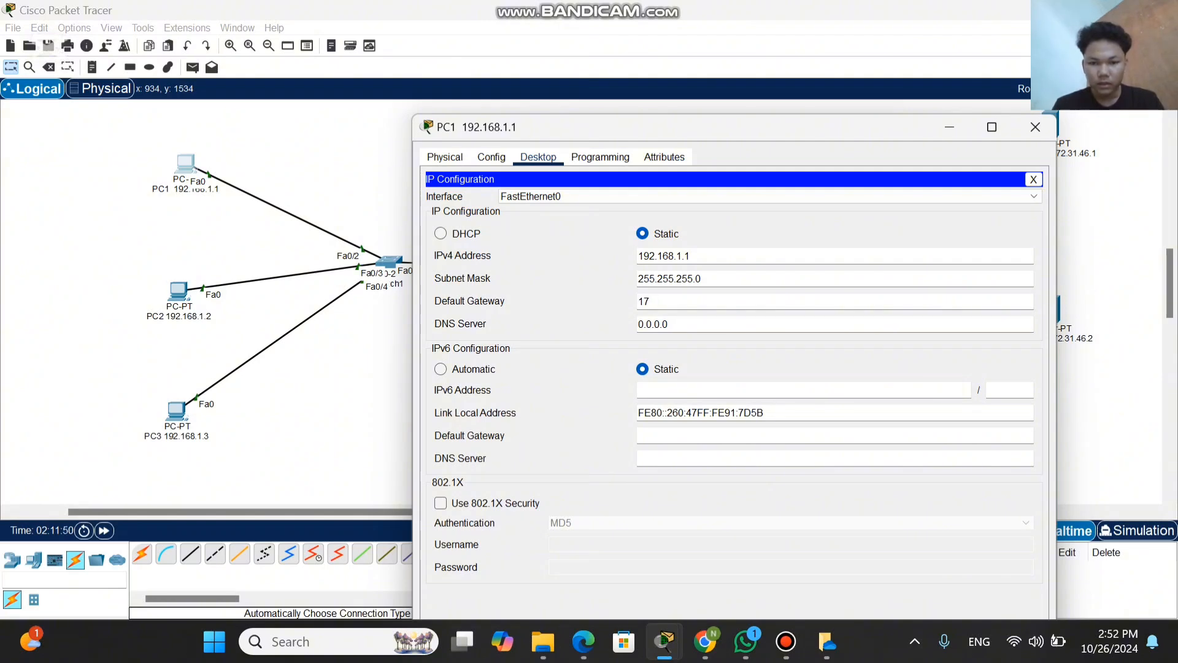
{"action": "key", "text": "BackSpace"}
{"action": "key", "text": "BackSpace"}
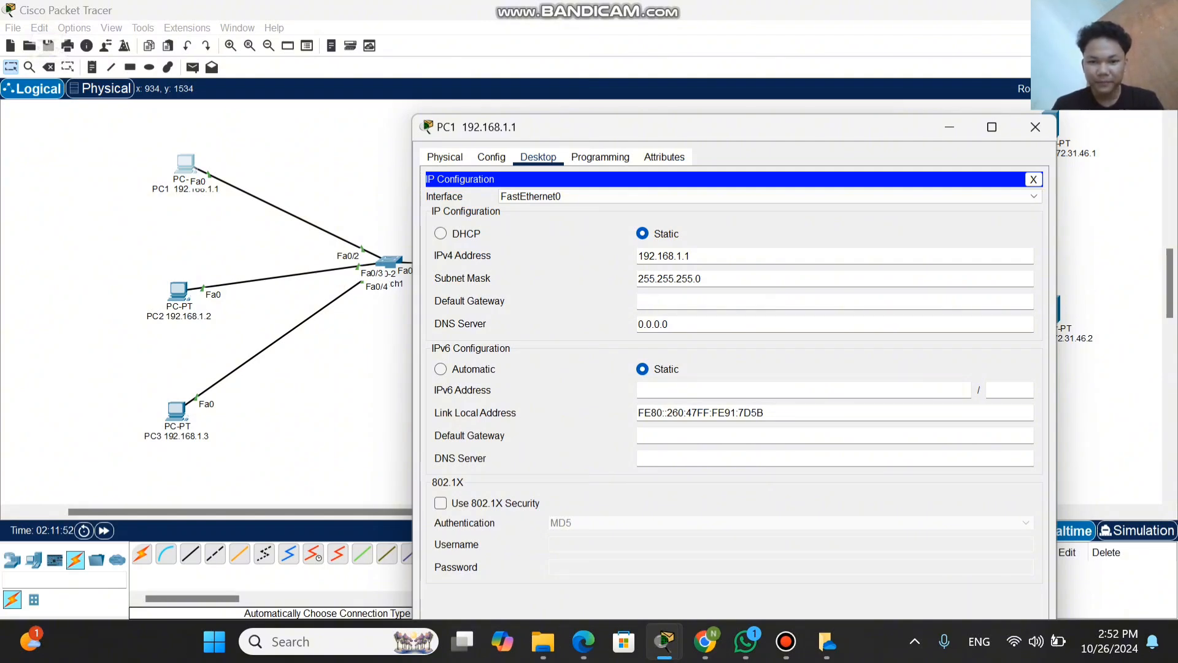
Step: Enter 192.168.1.254 as PC1's IPv4 default gateway and minimize the PC1 window
{"action": "type", "text": "19"}
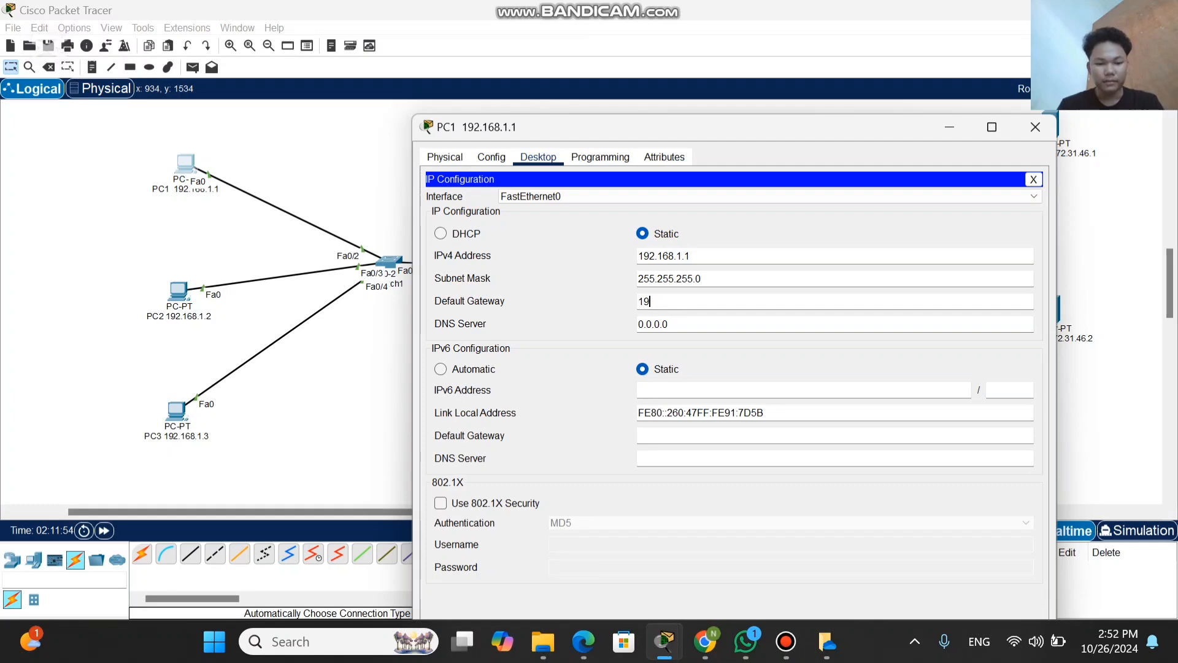
{"action": "type", "text": "2"}
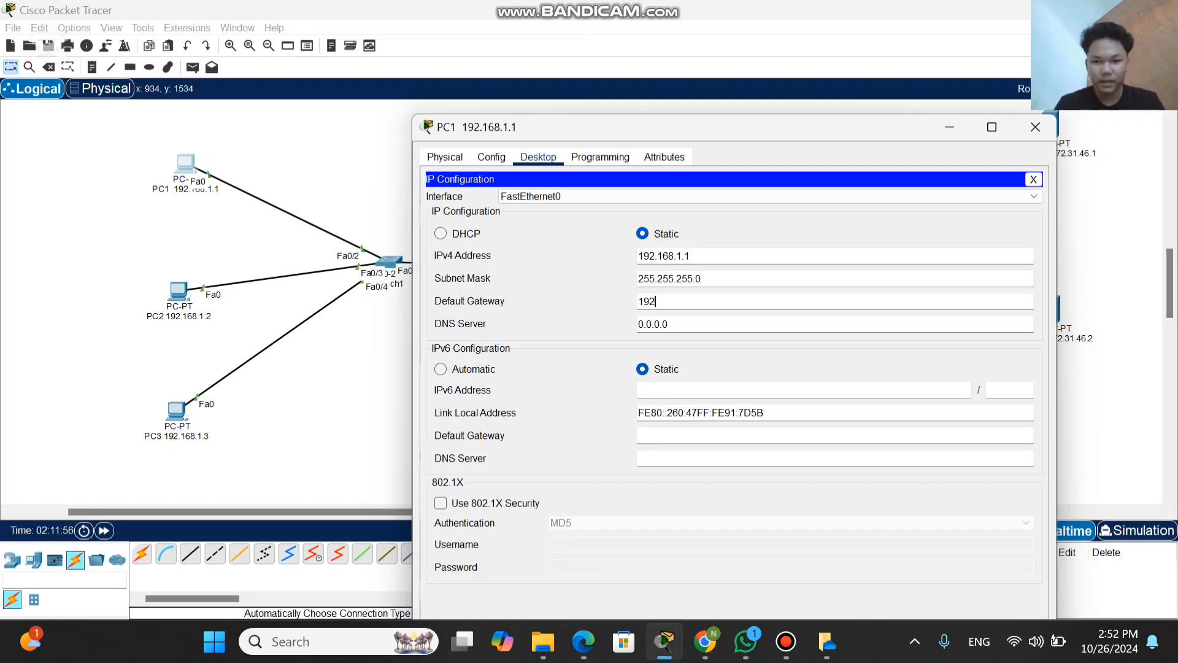
{"action": "type", "text": ".168"}
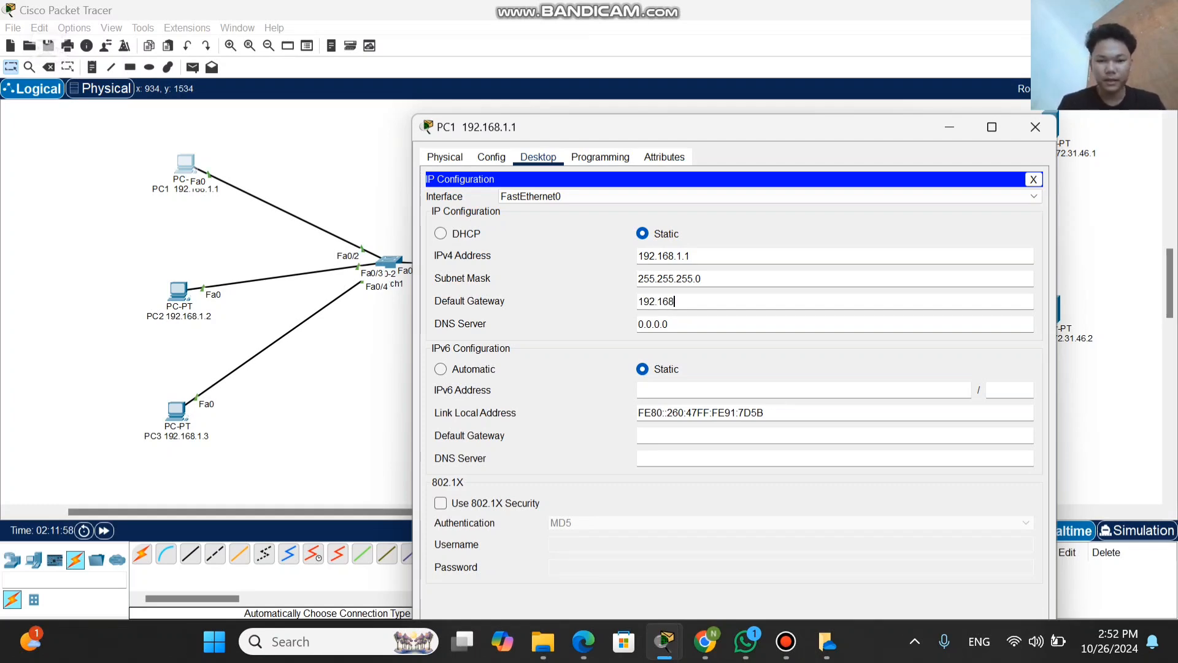
{"action": "type", "text": ".1"}
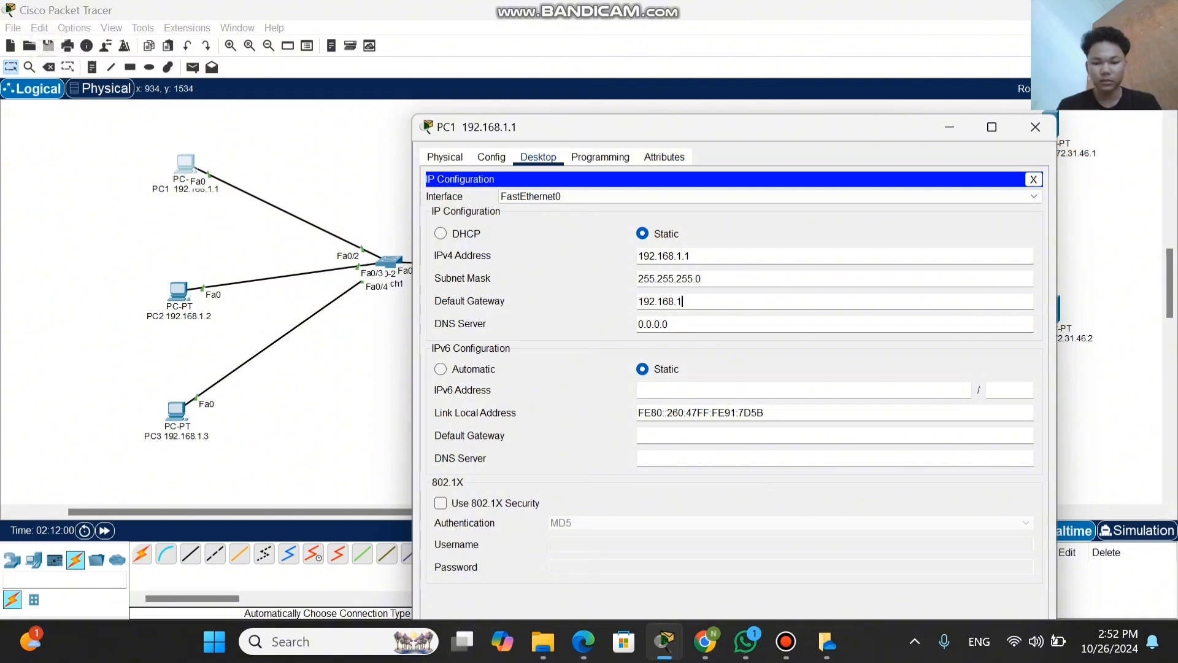
{"action": "type", "text": "."}
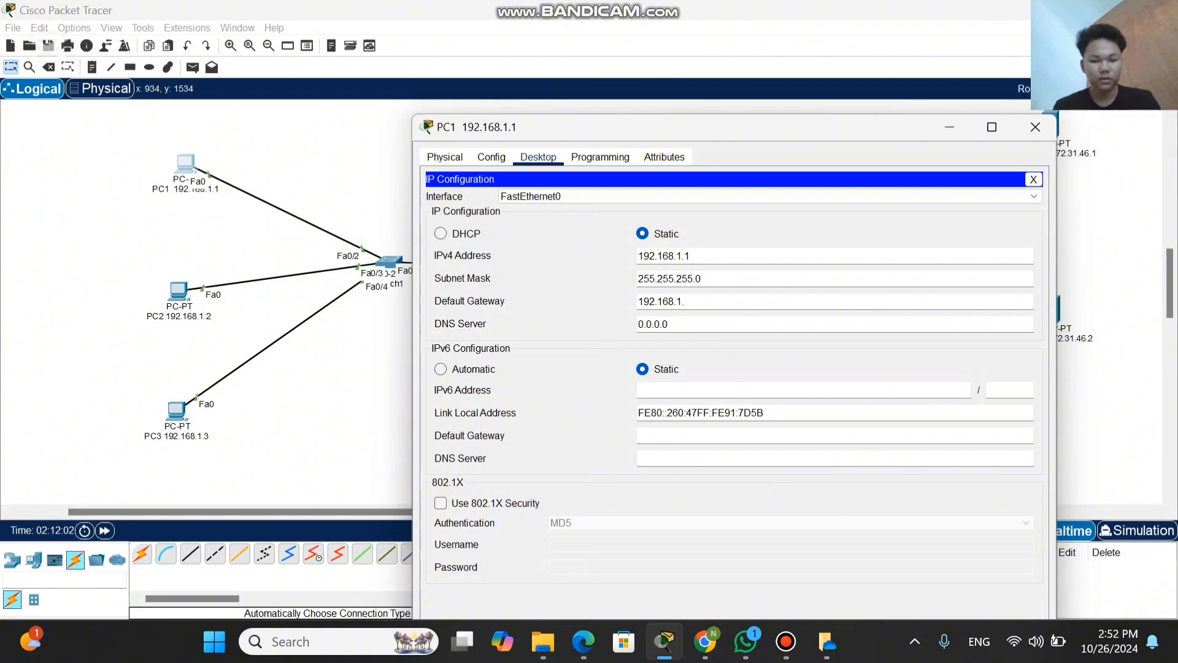
{"action": "type", "text": "254"}
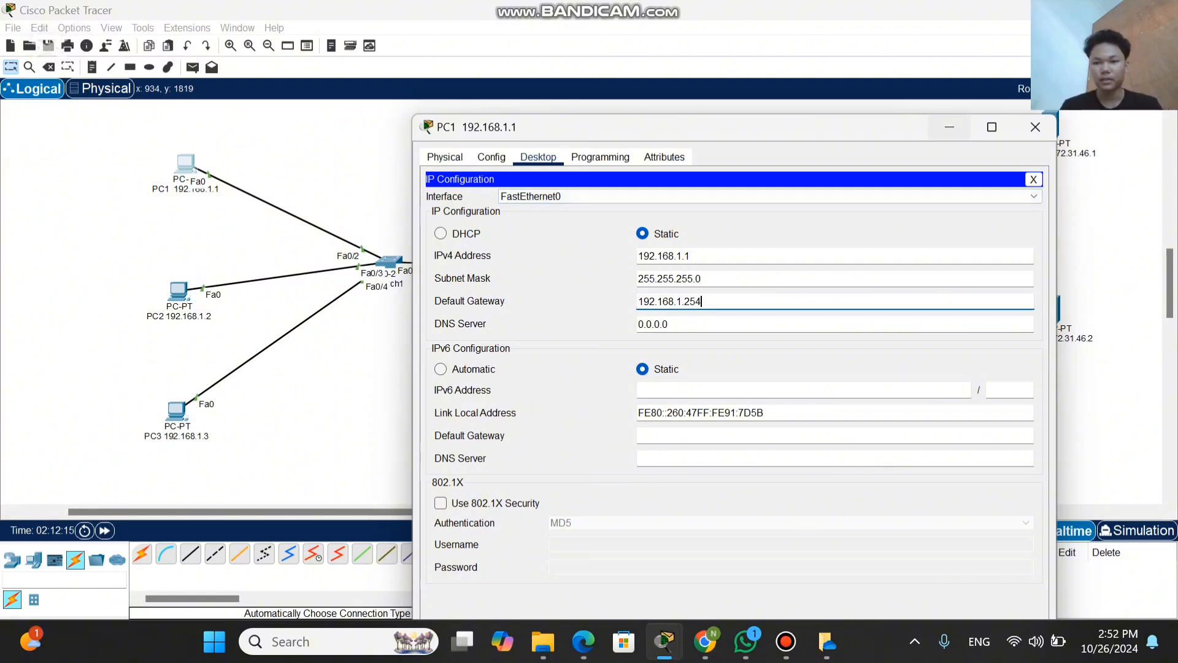
{"action": "left_click", "coordinate": [949, 127]}
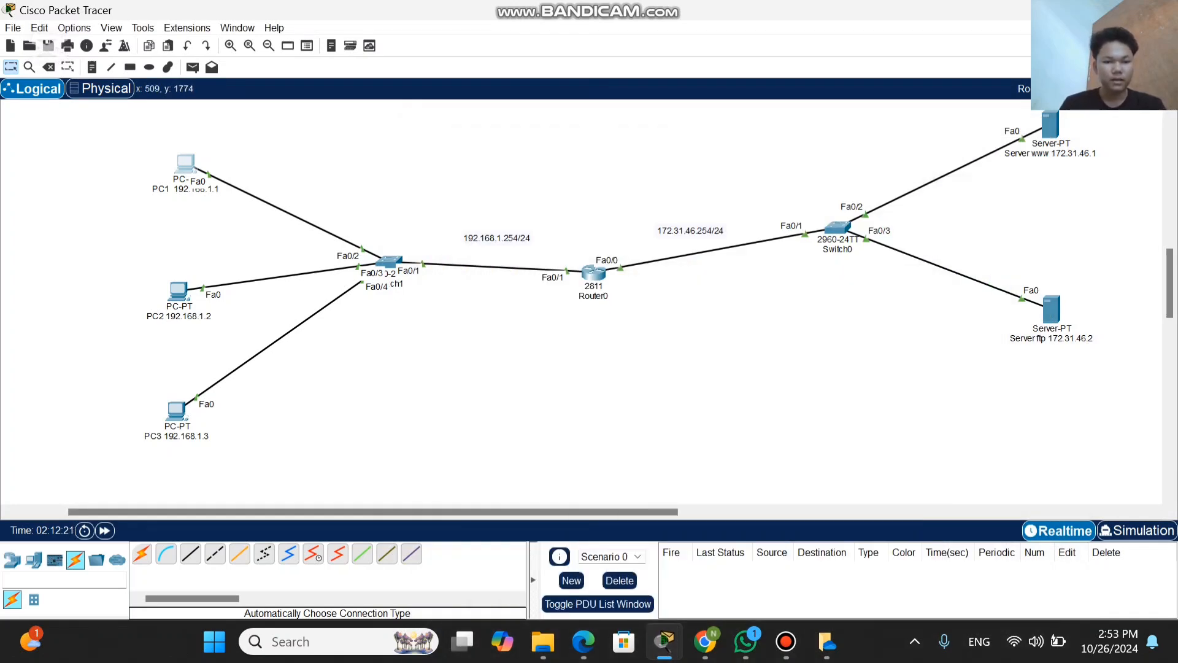
Step: Open PC2's IP Configuration and set its IPv4 address to 192.168.1.2 with the subnet mask 255.255.255.0
{"action": "left_click", "coordinate": [178, 289]}
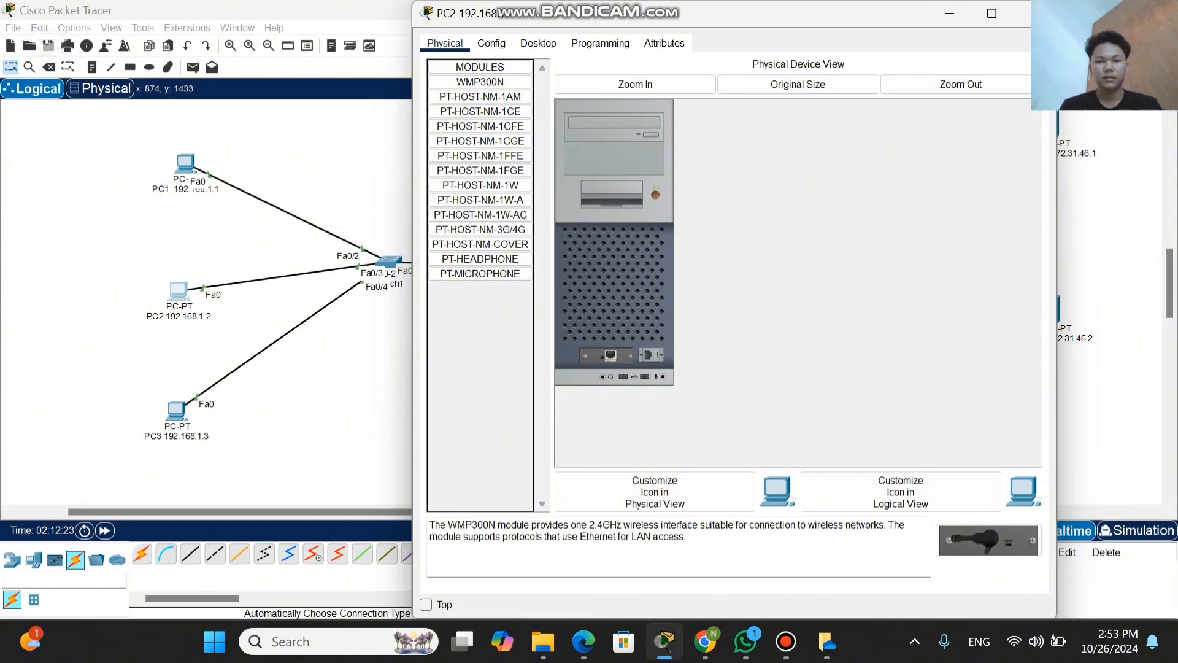
{"action": "left_click", "coordinate": [538, 43]}
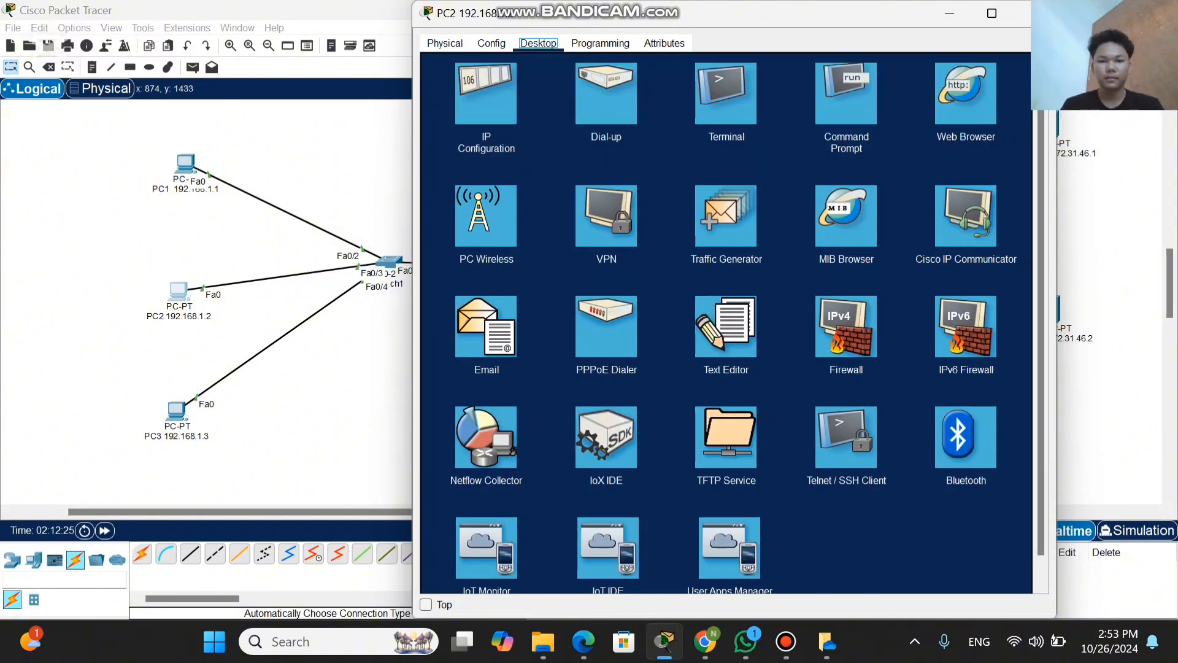
{"action": "left_click", "coordinate": [486, 93]}
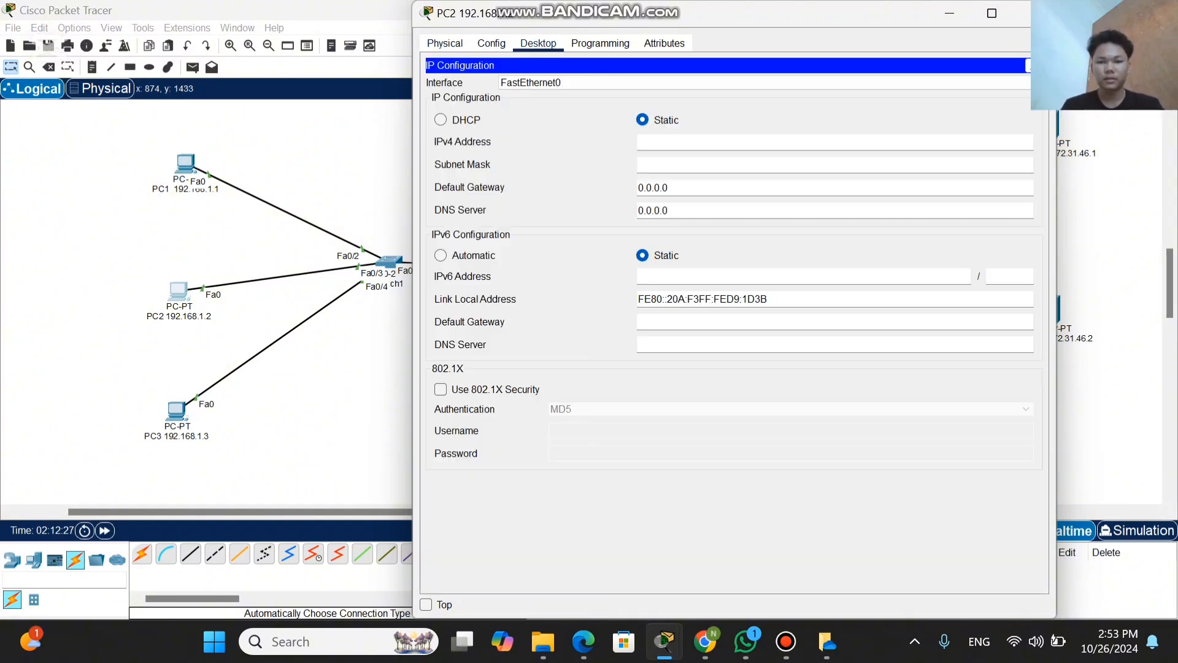
{"action": "left_click", "coordinate": [643, 142]}
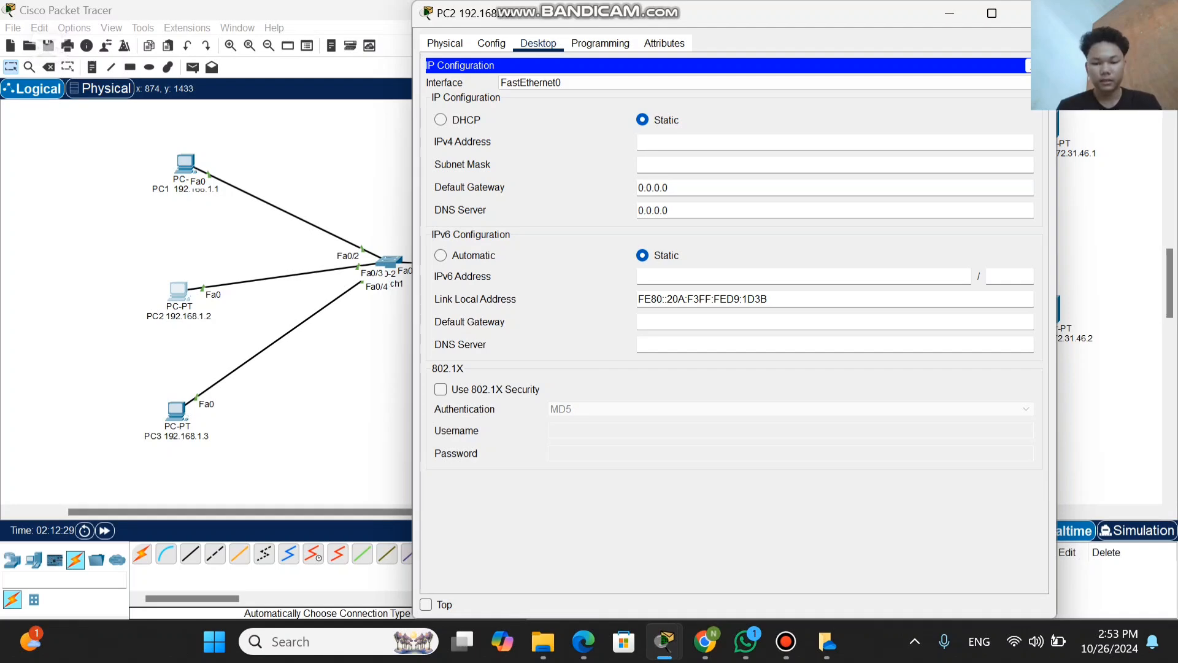
{"action": "type", "text": "192"}
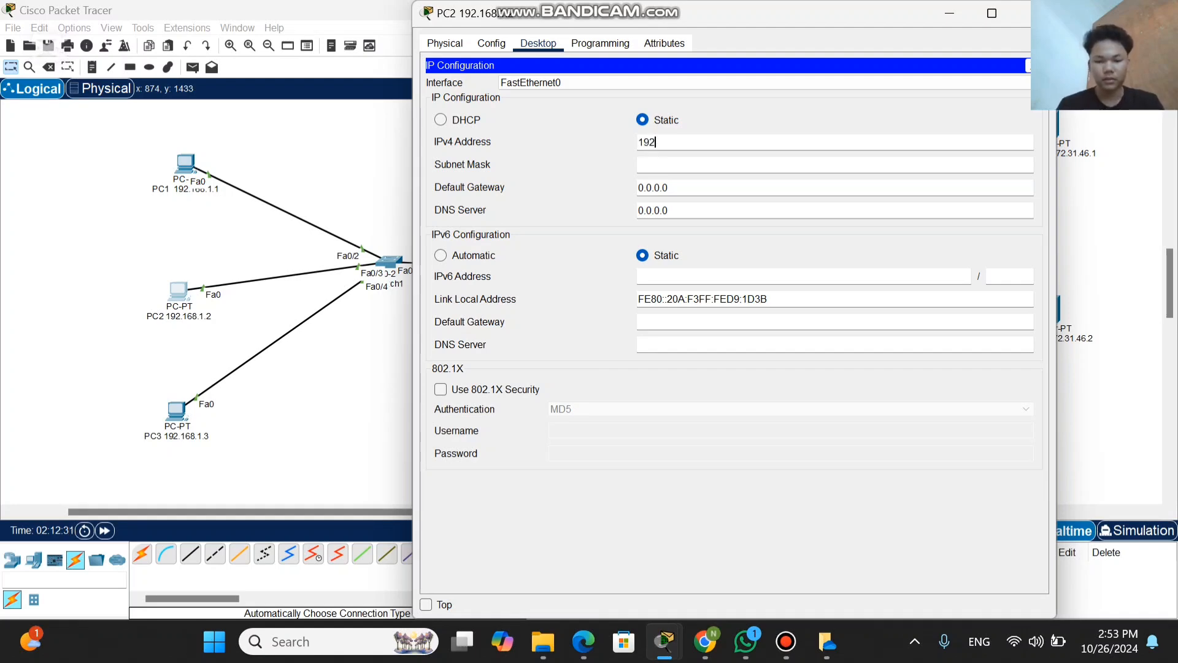
{"action": "type", "text": ".168"}
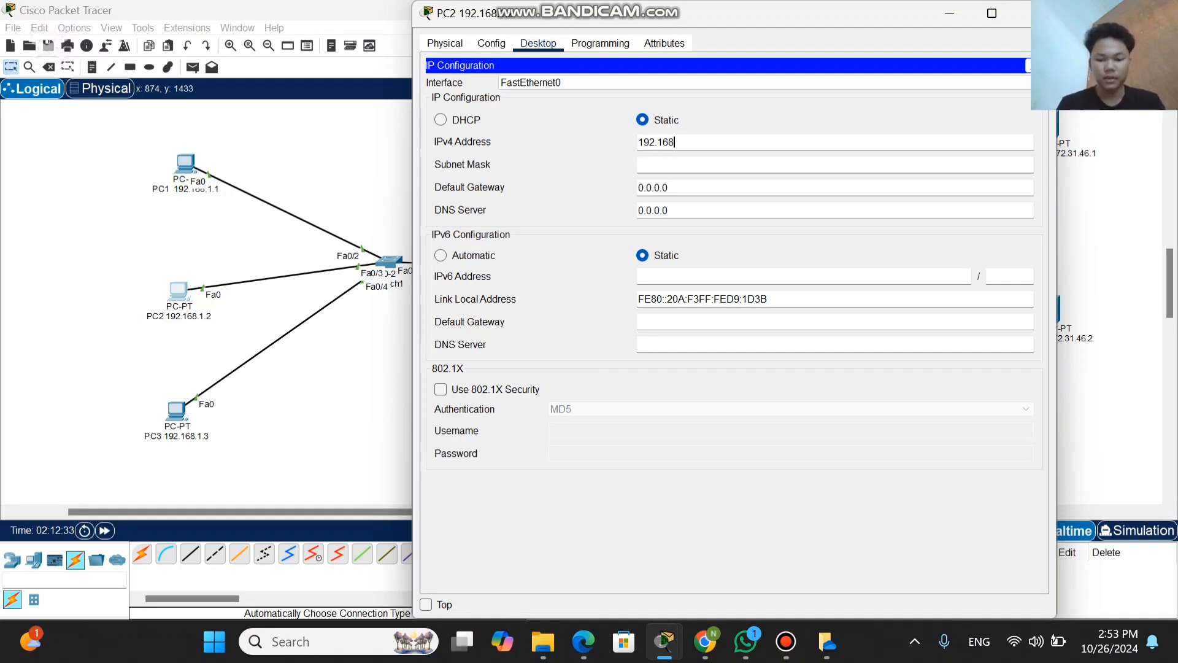
{"action": "type", "text": "."}
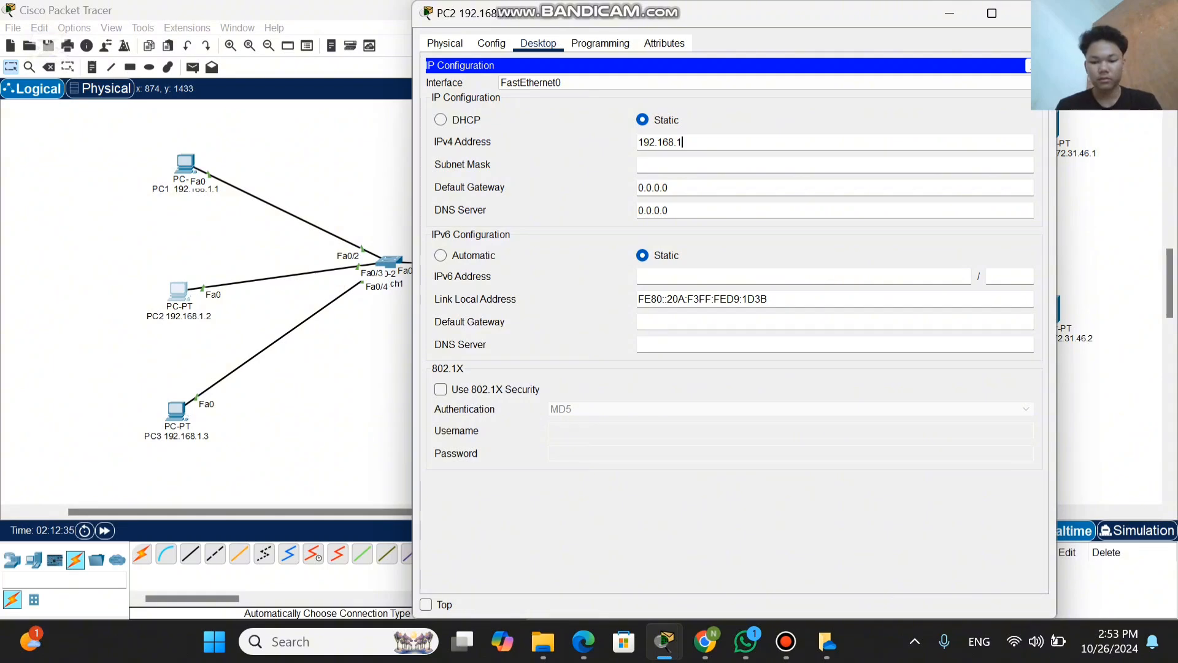
{"action": "type", "text": "1"}
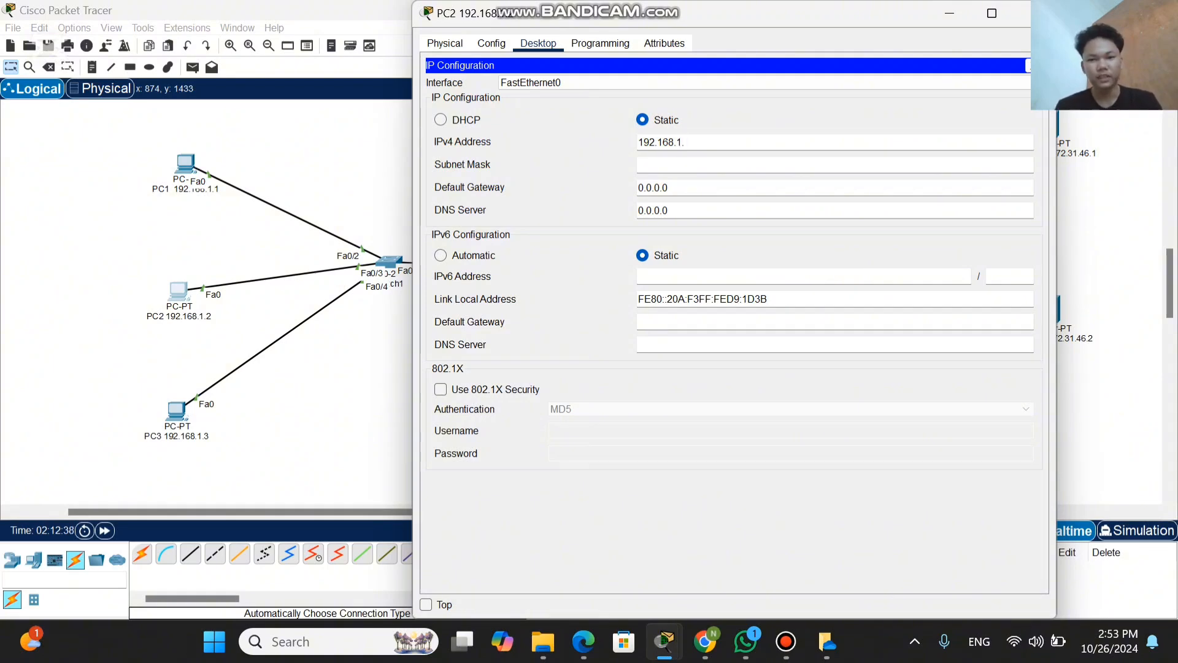
{"action": "type", "text": ".2"}
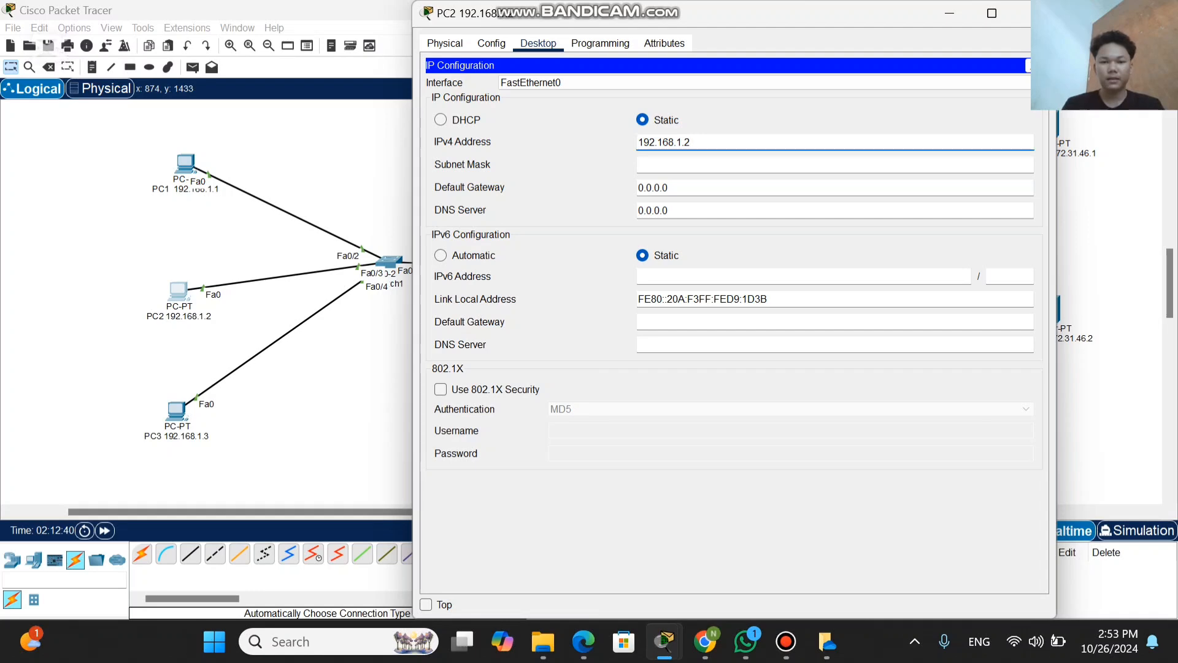
{"action": "key", "text": "Tab"}
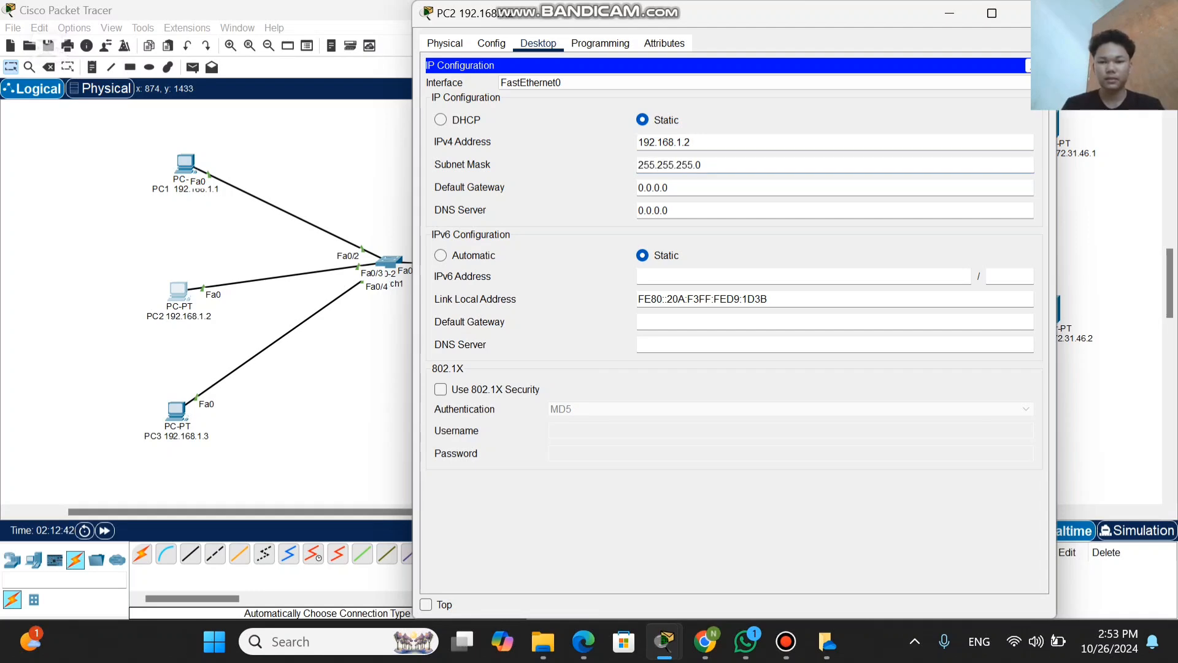
Step: Replace PC2's IPv4 default gateway with 192.168.1.254 and dismiss the PC2 window
{"action": "key", "text": "Tab"}
{"action": "key", "text": "BackSpace"}
{"action": "key", "text": "BackSpace"}
{"action": "key", "text": "BackSpace"}
{"action": "key", "text": "BackSpace"}
{"action": "key", "text": "BackSpace"}
{"action": "key", "text": "BackSpace"}
{"action": "key", "text": "BackSpace"}
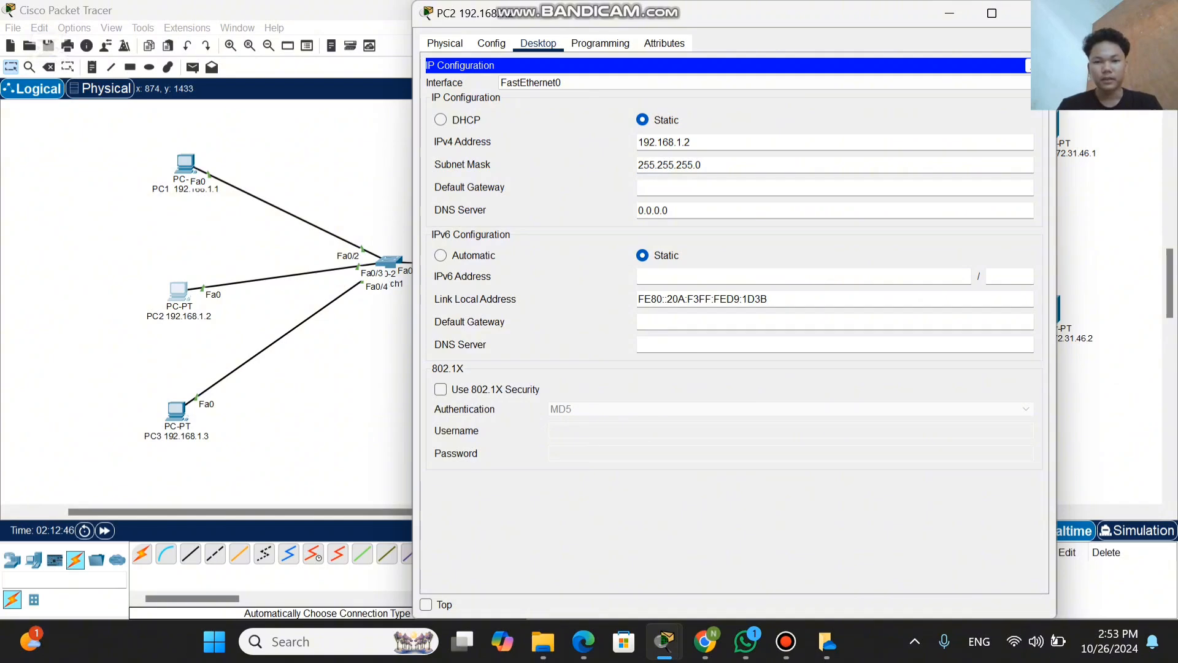
{"action": "type", "text": "19"}
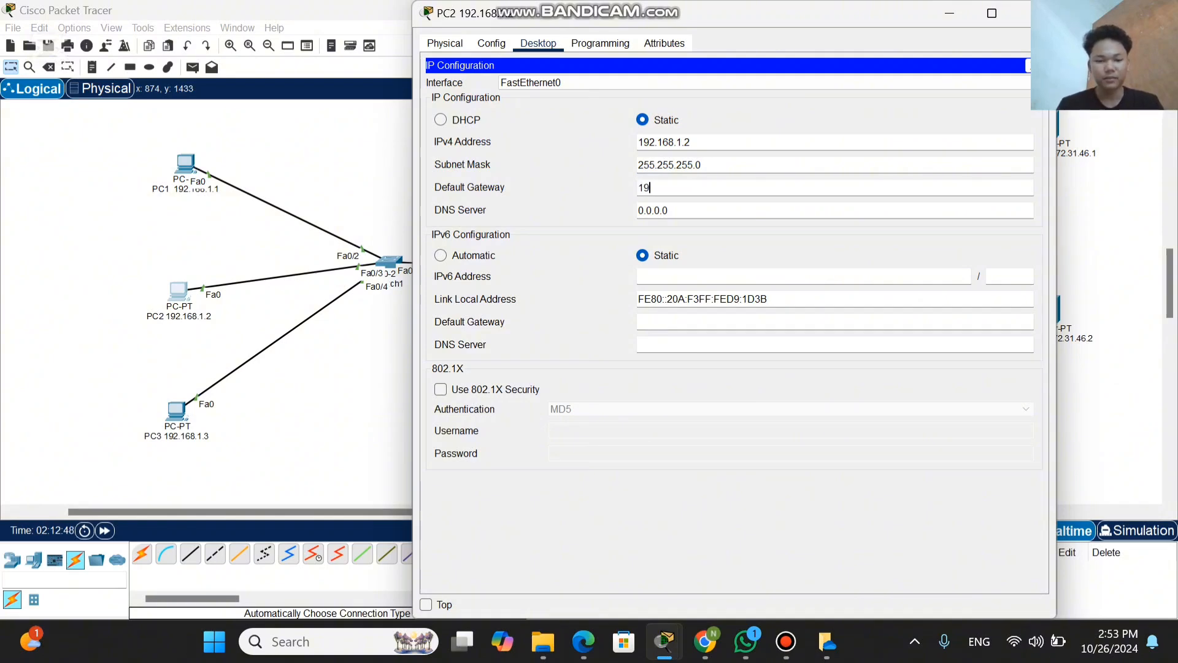
{"action": "type", "text": "2."}
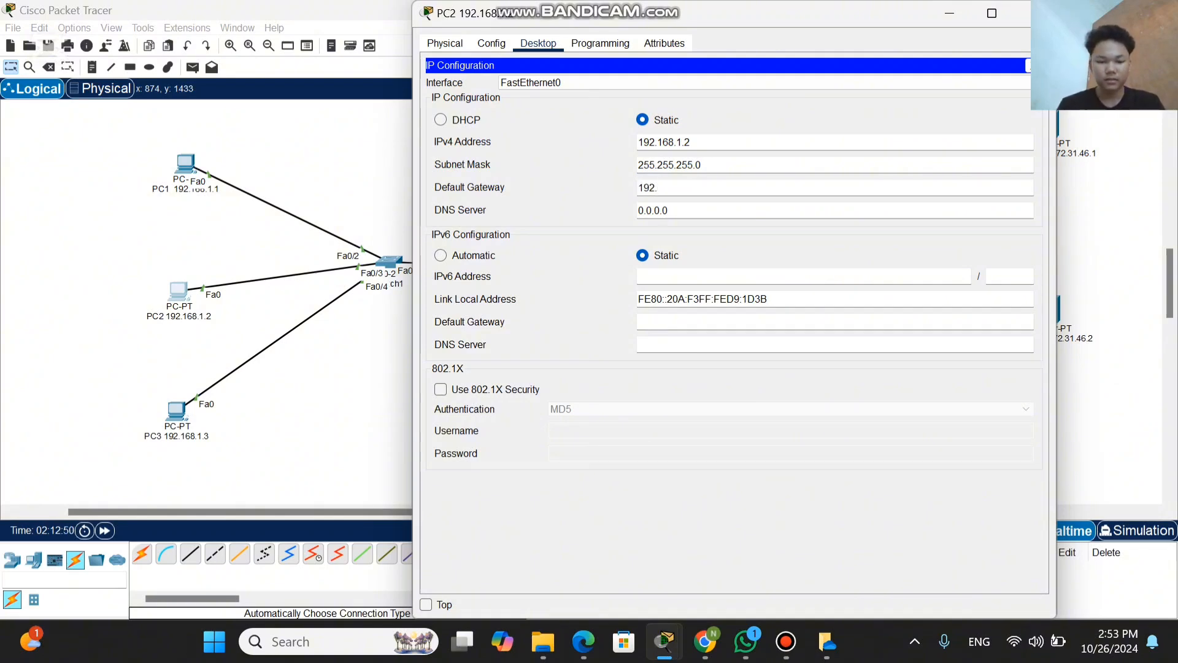
{"action": "type", "text": "168"}
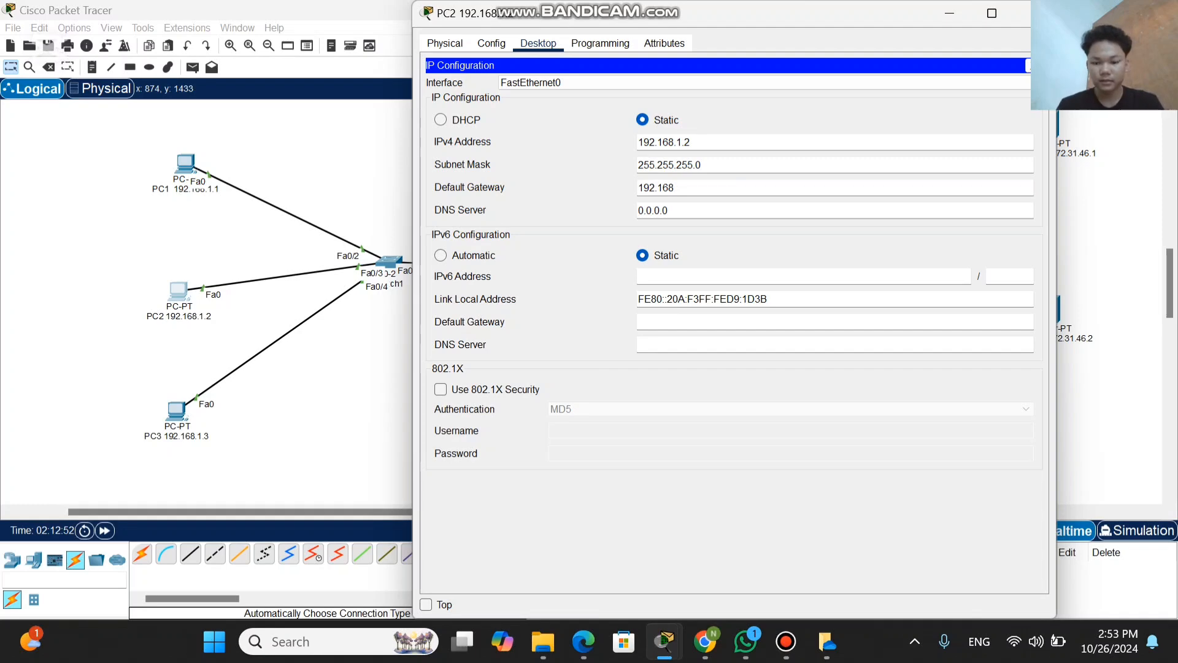
{"action": "type", "text": ".1"}
{"action": "type", "text": ".25"}
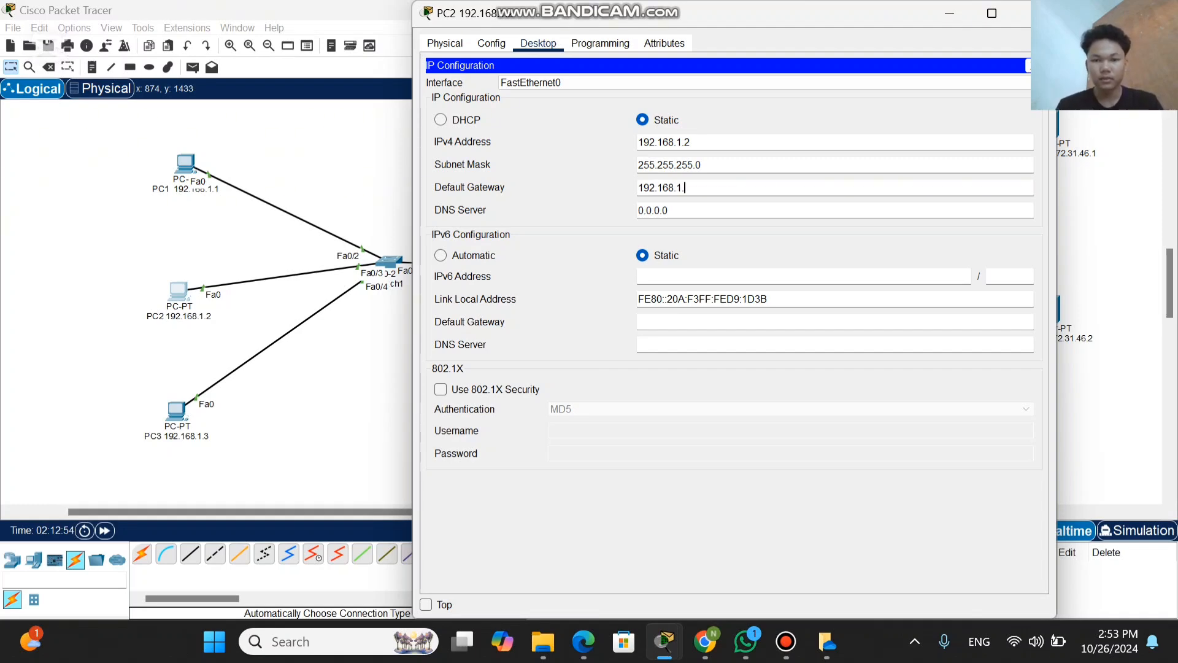
{"action": "type", "text": "4"}
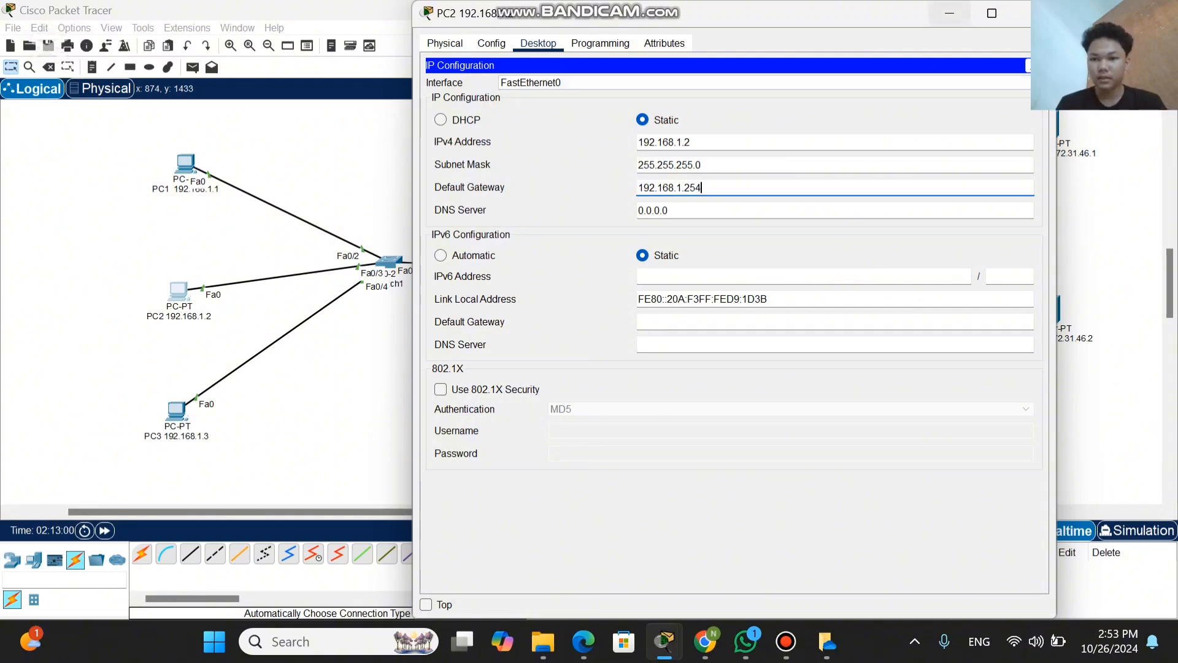
{"action": "left_click", "coordinate": [1035, 13]}
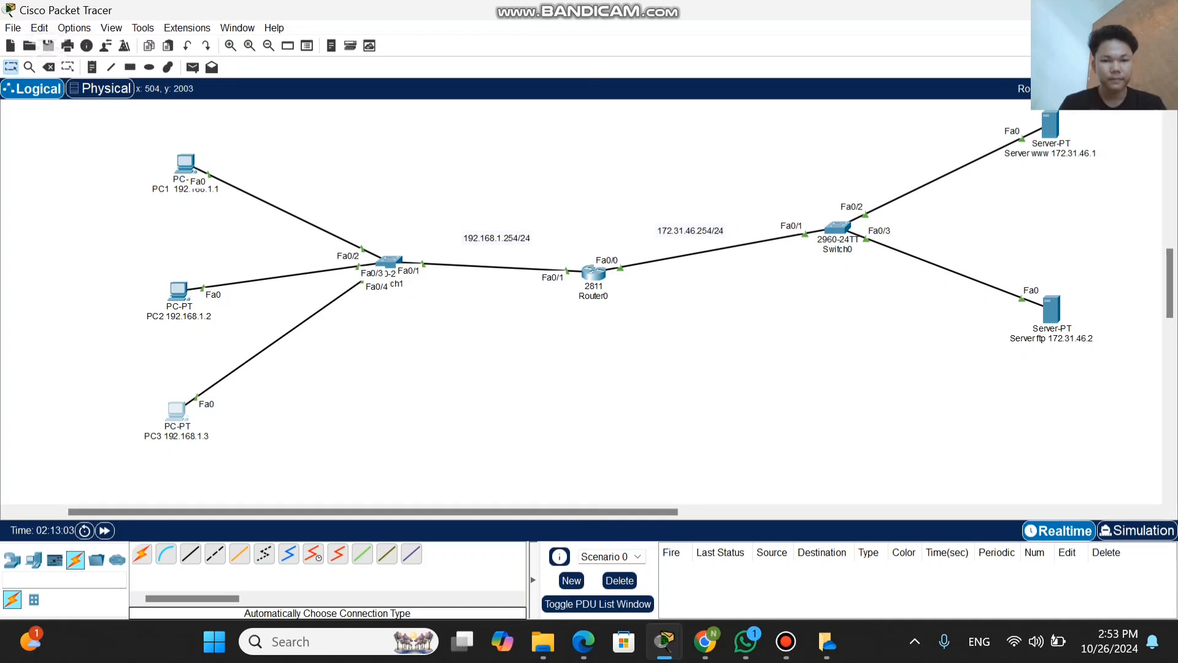
Step: Open PC3's IP Configuration and set its IPv4 address to 192.168.1.3 with the subnet mask 255.255.255.0
{"action": "left_click", "coordinate": [176, 410]}
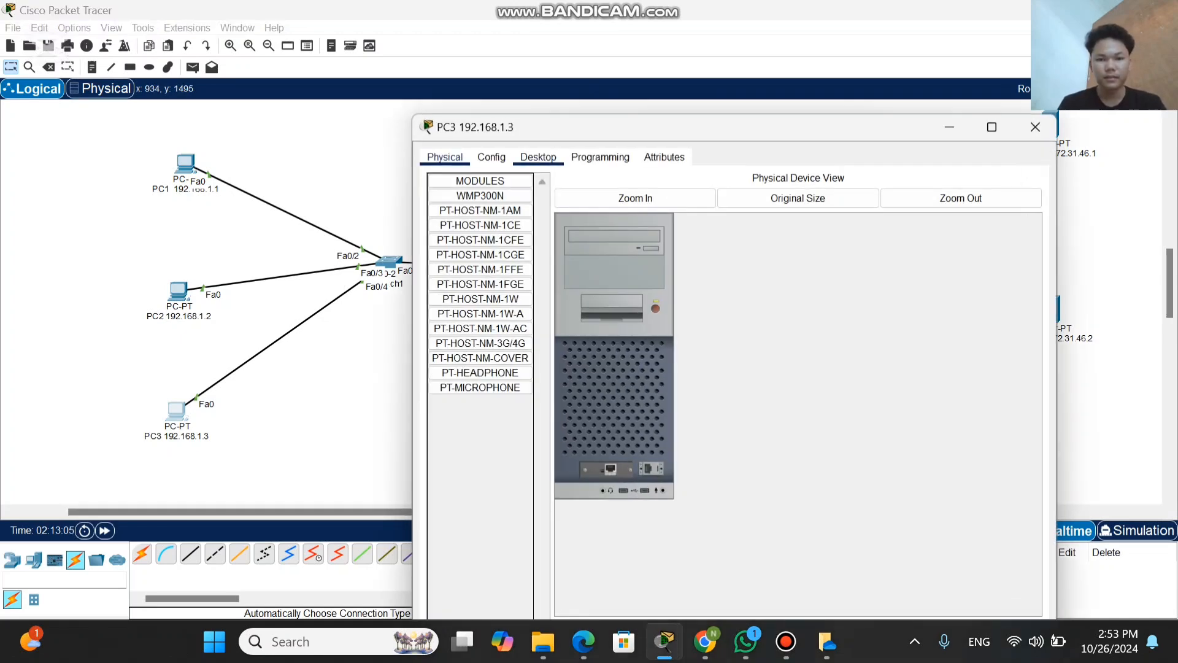
{"action": "left_click", "coordinate": [538, 157]}
{"action": "left_click", "coordinate": [487, 207]}
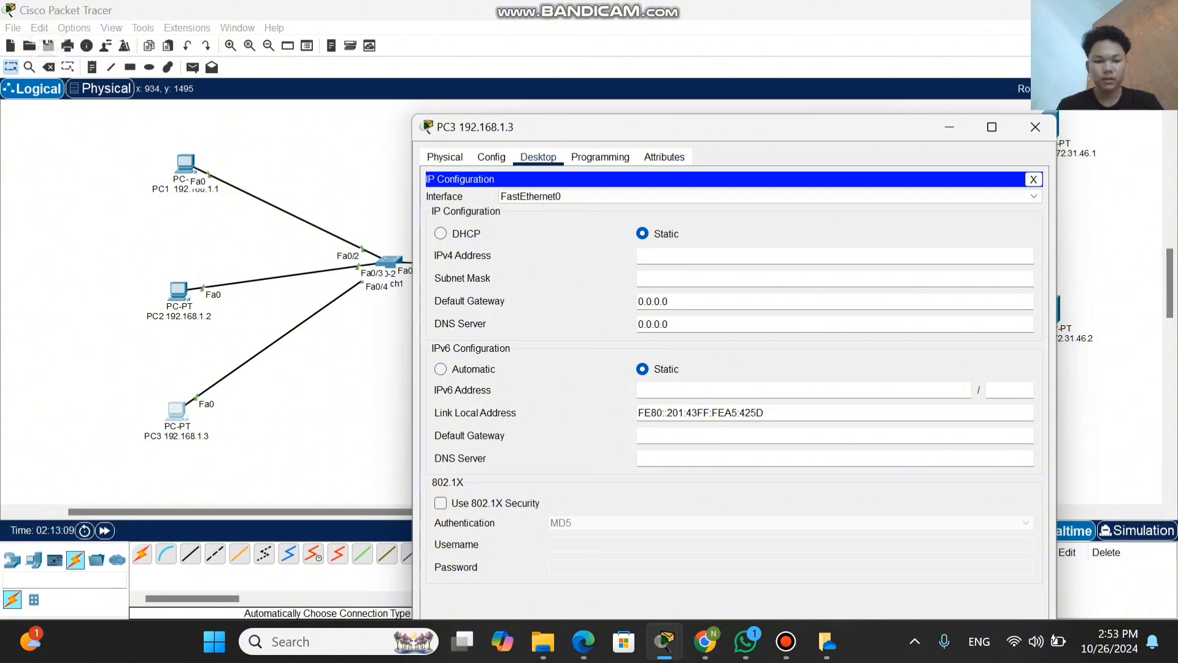
{"action": "type", "text": "192"}
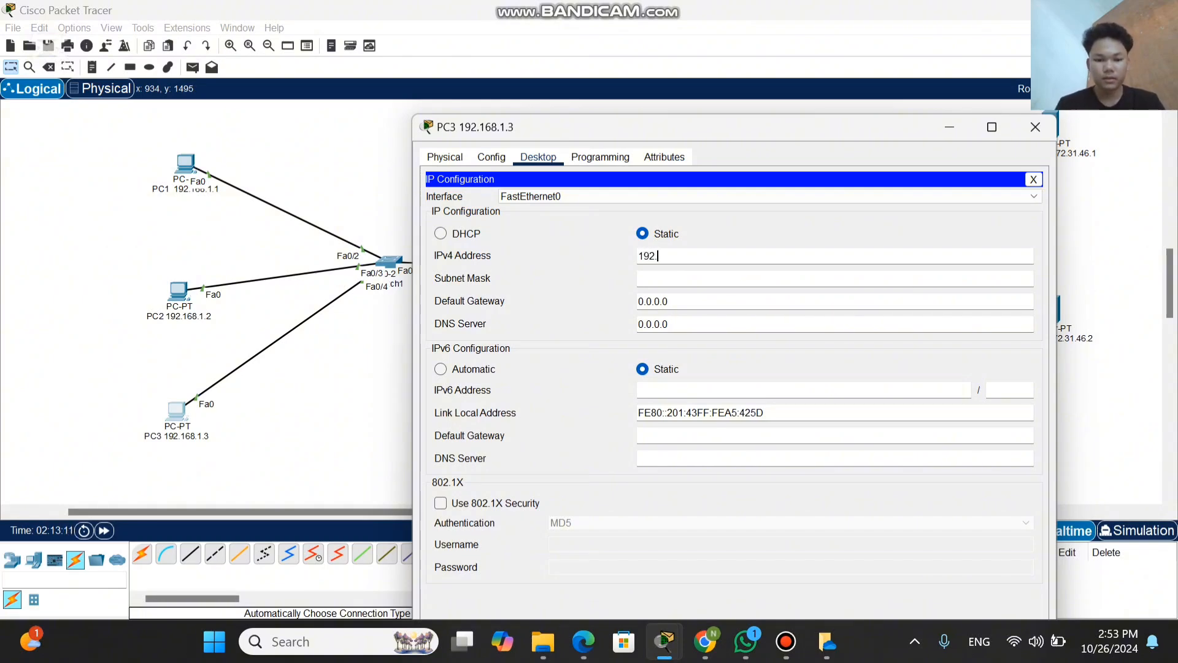
{"action": "type", "text": ".168"}
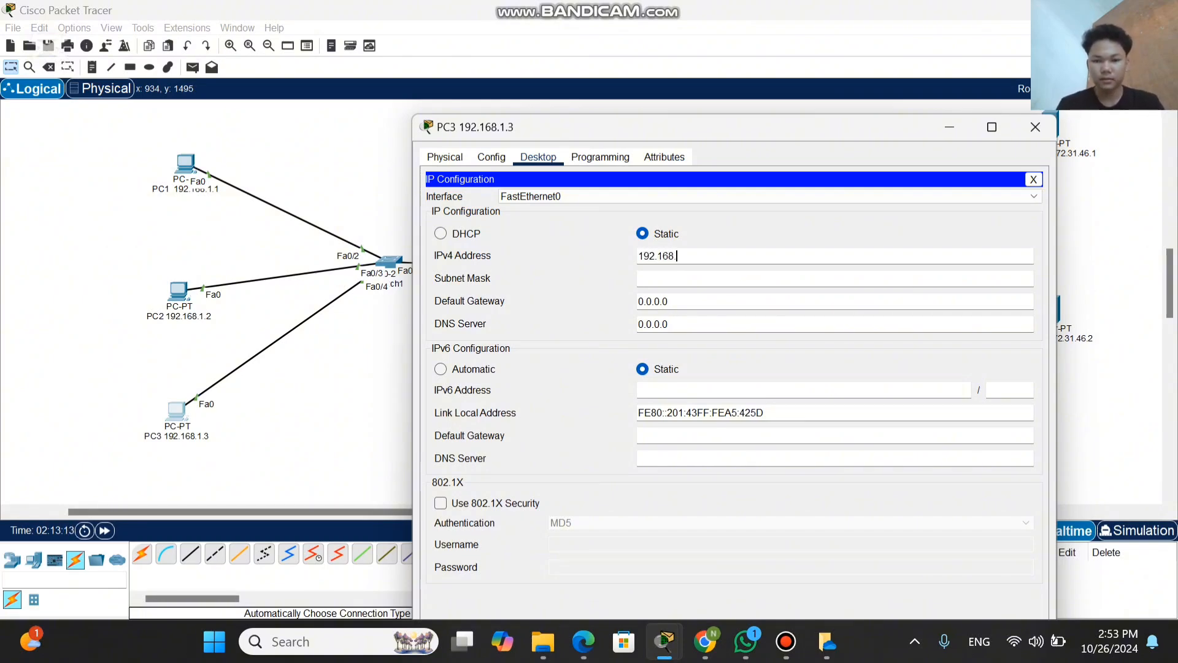
{"action": "type", "text": ".1.3"}
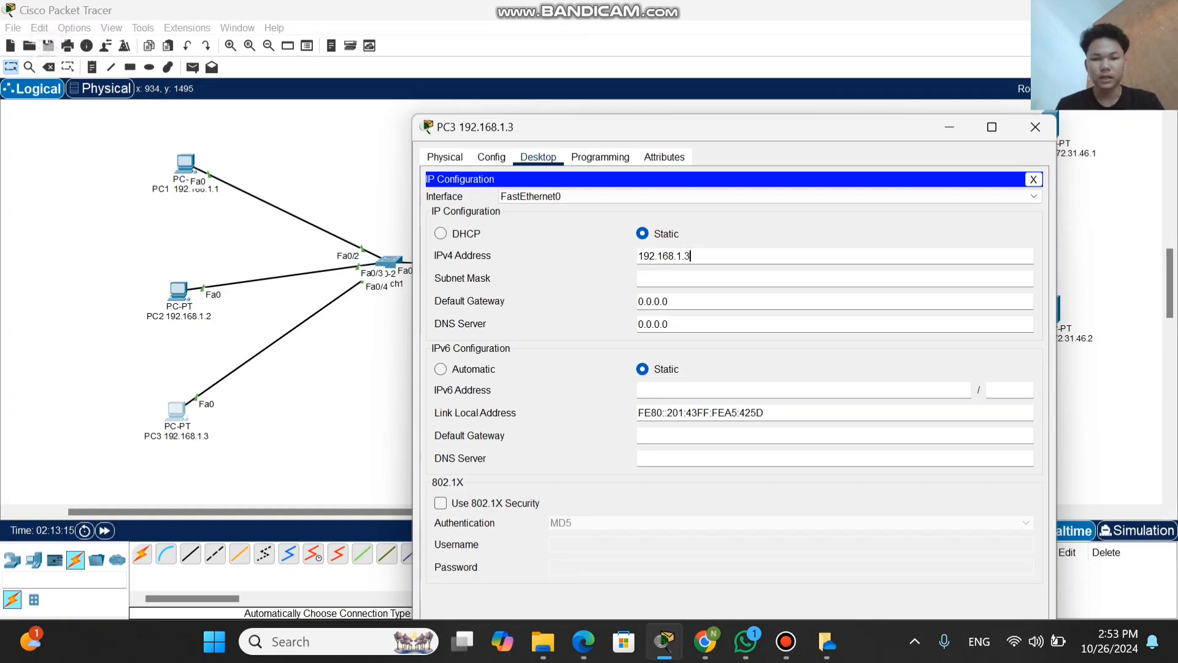
{"action": "left_click", "coordinate": [669, 278]}
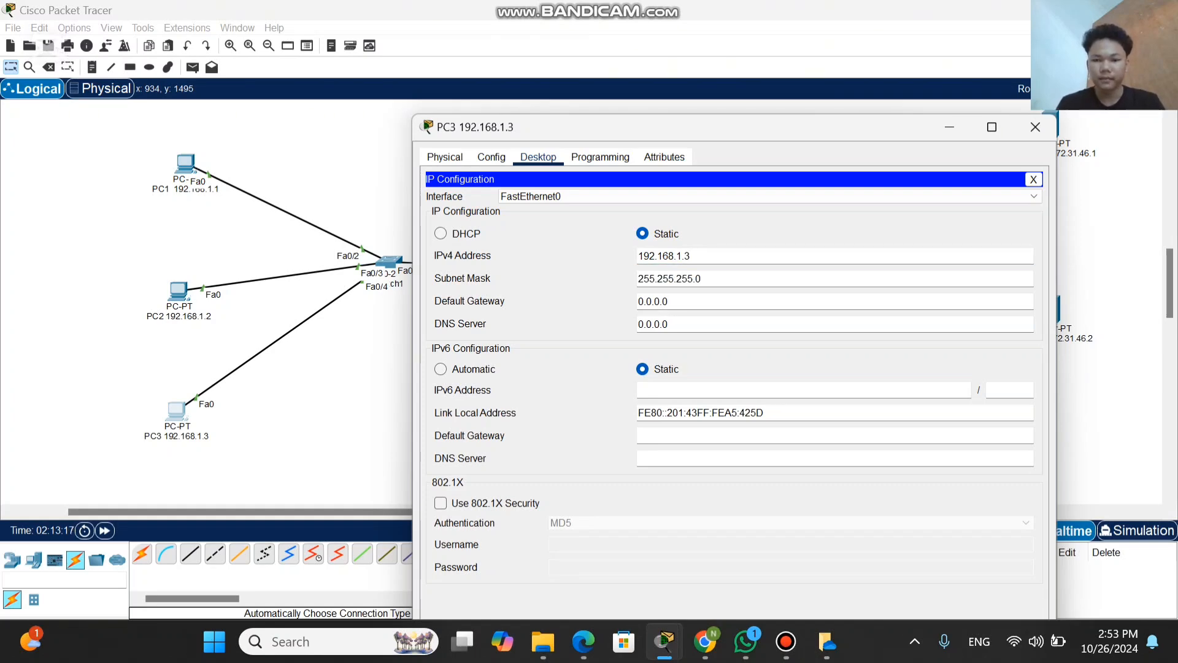
Step: Replace PC3's IPv4 default gateway with 192.168.1.254 and minimize the PC3 window
{"action": "left_click", "coordinate": [669, 302]}
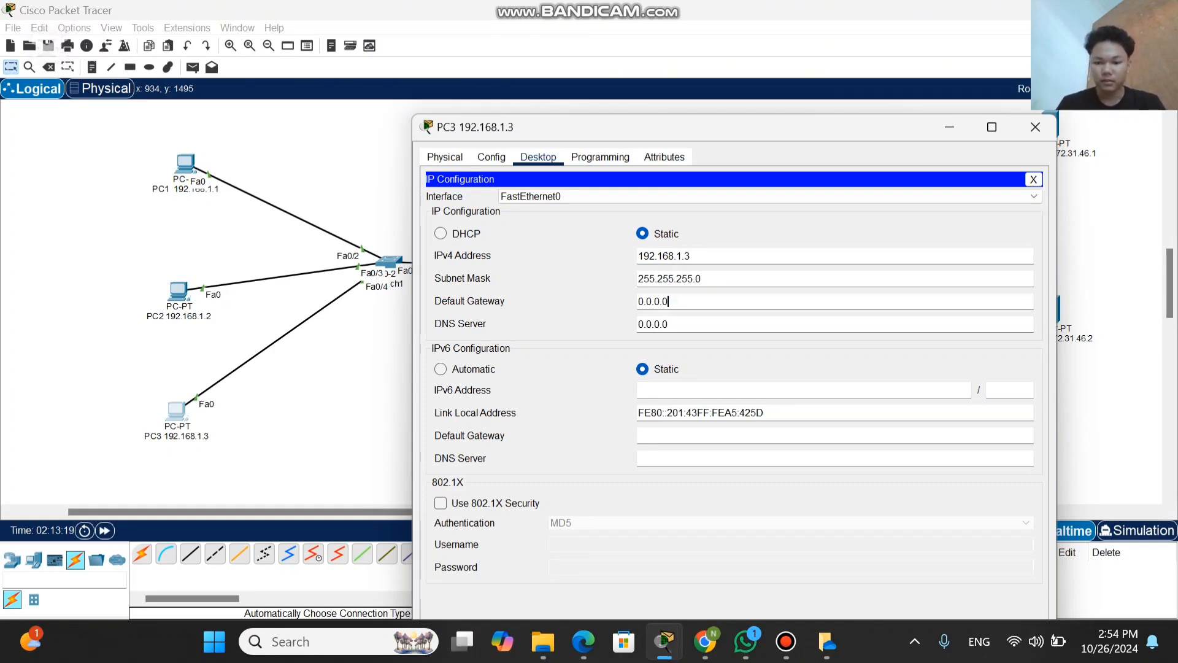
{"action": "key", "text": "BackSpace"}
{"action": "key", "text": "BackSpace"}
{"action": "key", "text": "BackSpace"}
{"action": "key", "text": "BackSpace"}
{"action": "key", "text": "BackSpace"}
{"action": "key", "text": "BackSpace"}
{"action": "key", "text": "BackSpace"}
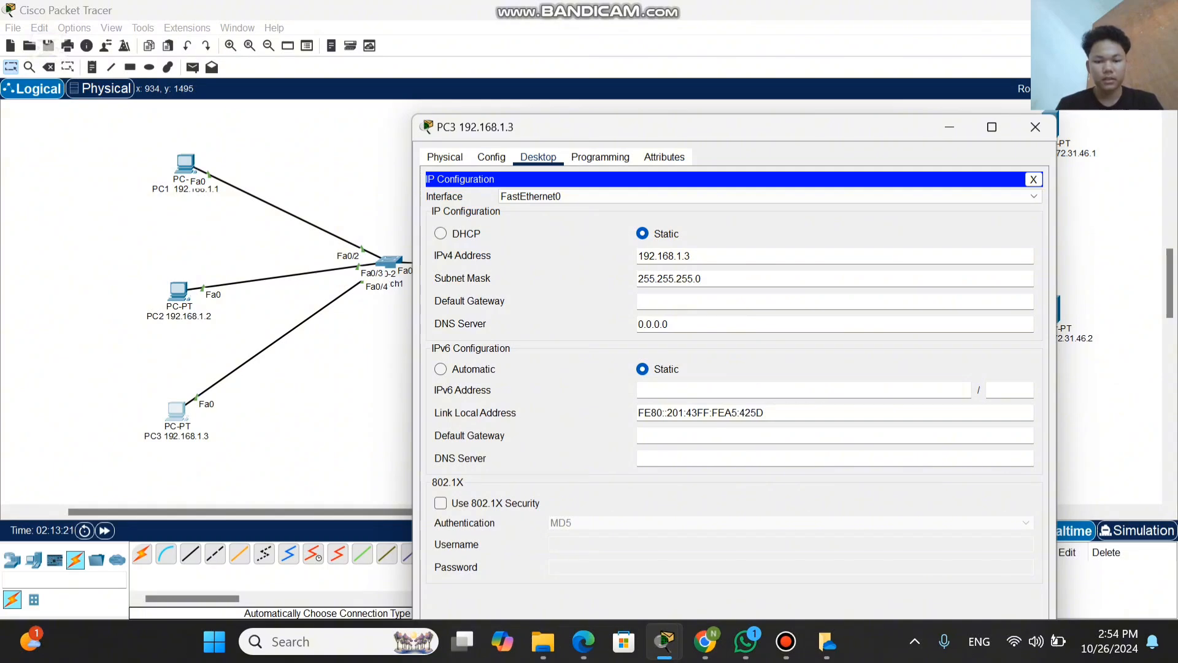
{"action": "type", "text": "192."}
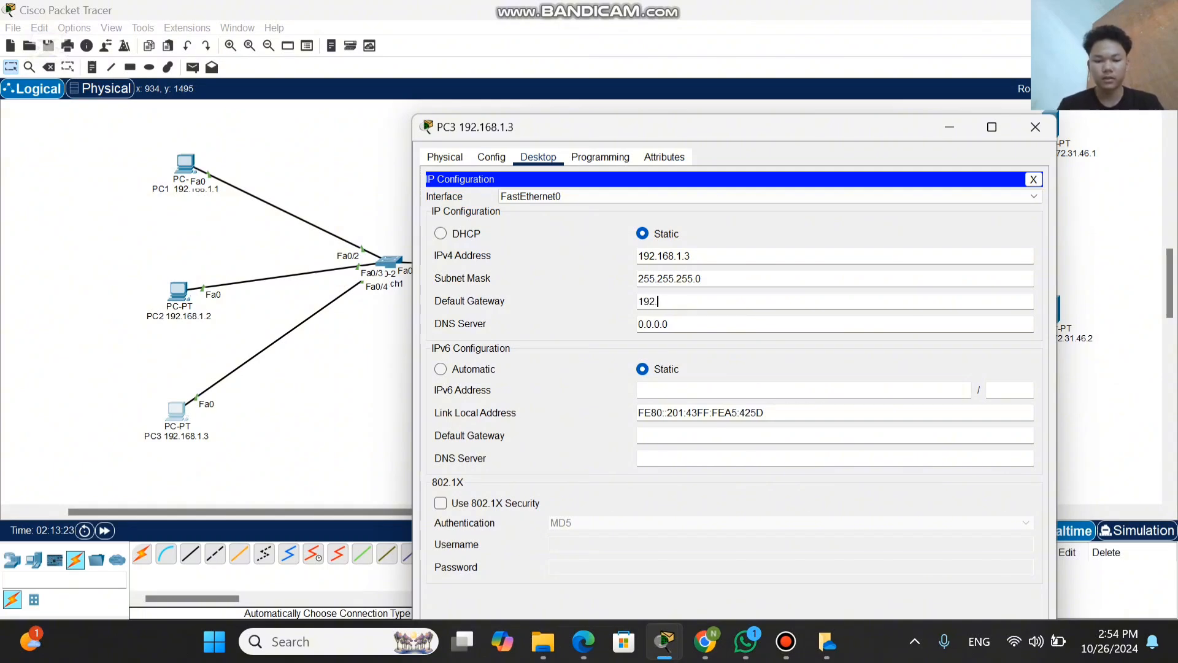
{"action": "type", "text": "168"}
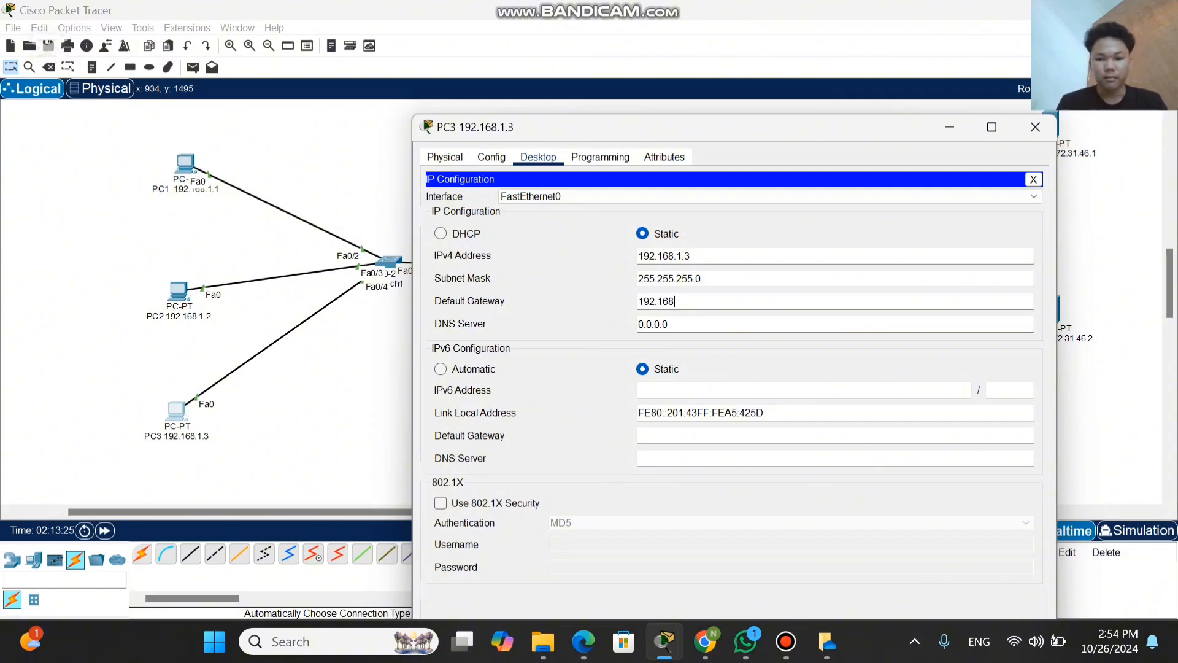
{"action": "type", "text": ".1"}
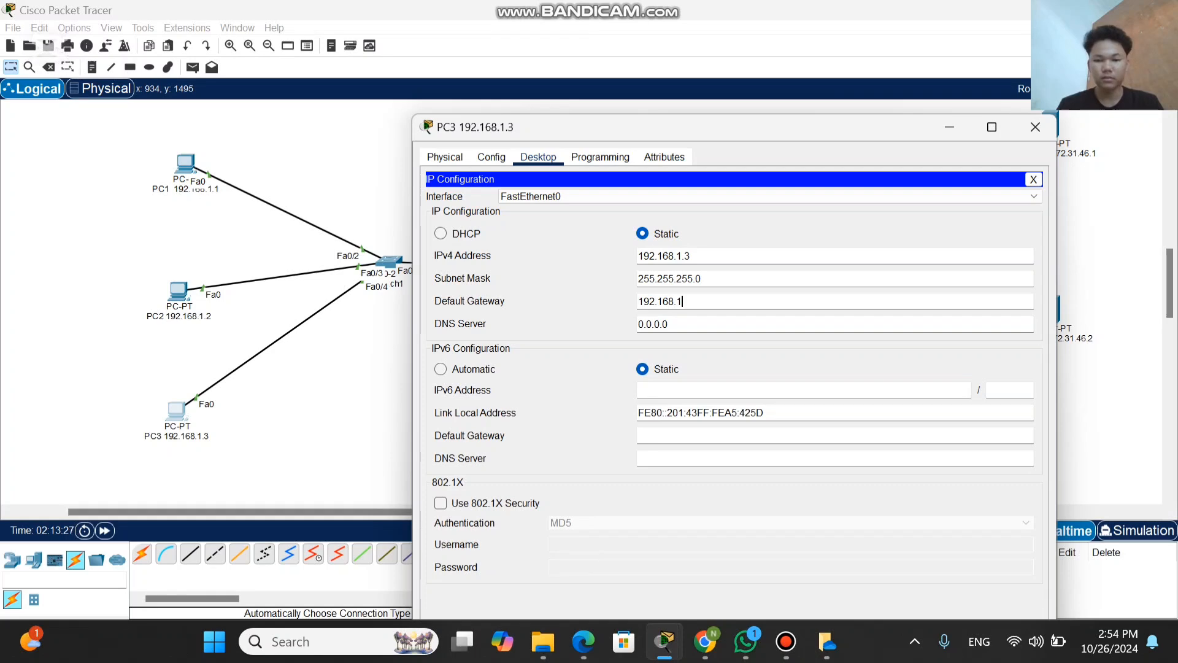
{"action": "type", "text": ".254"}
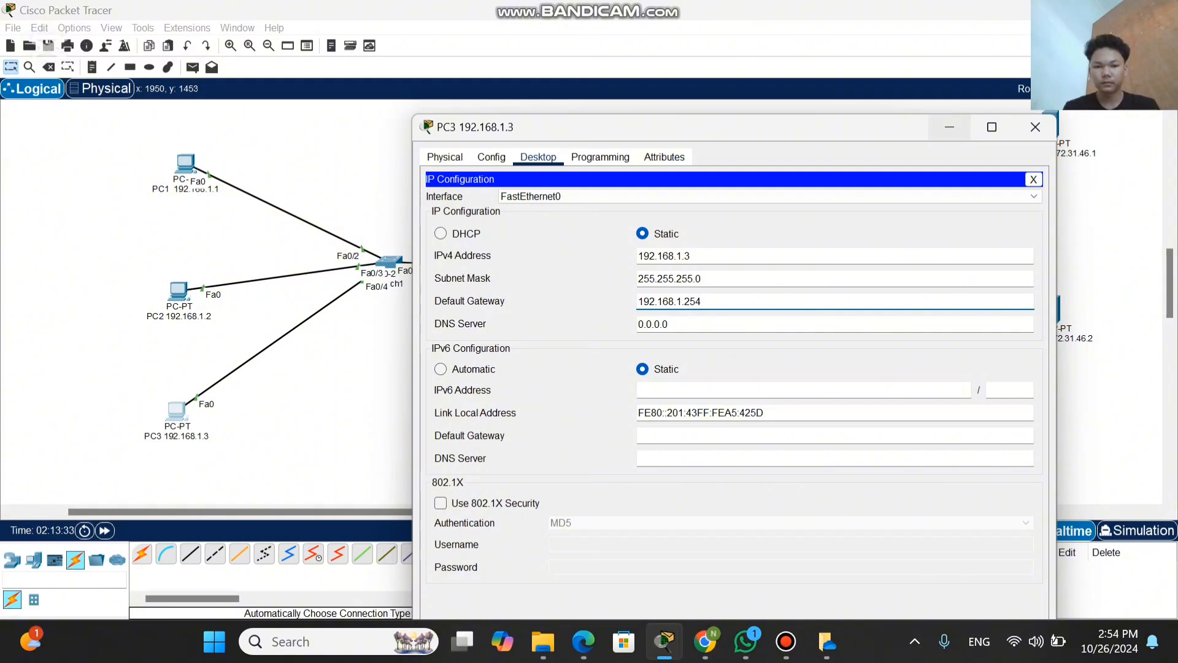
{"action": "left_click", "coordinate": [949, 127]}
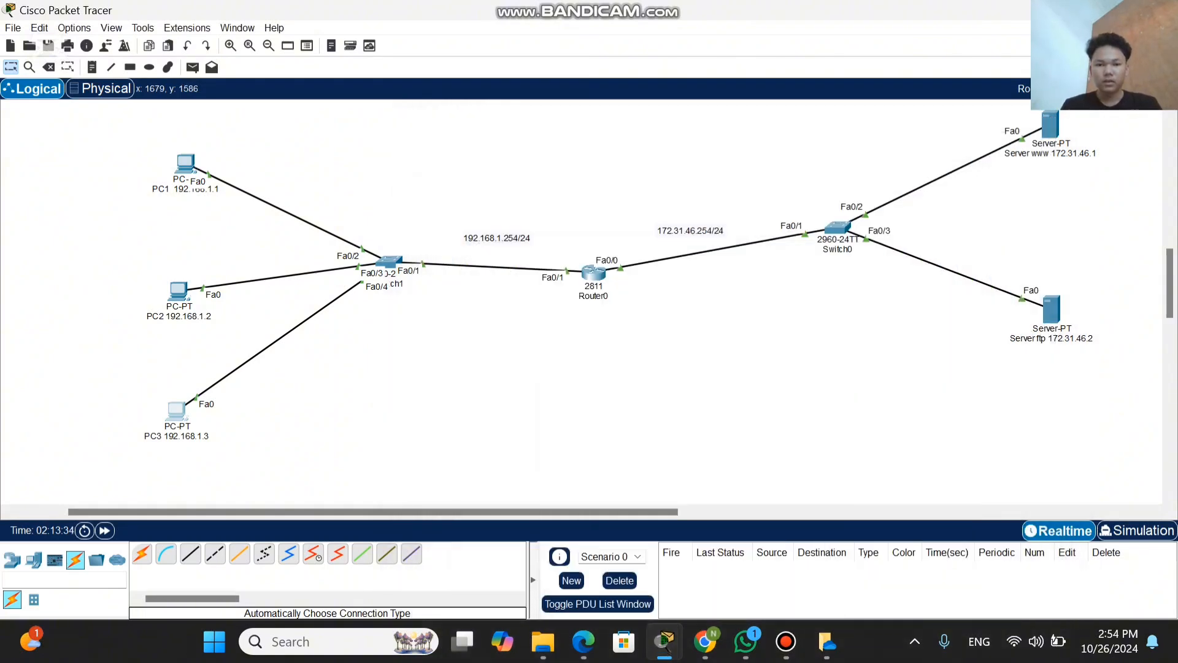
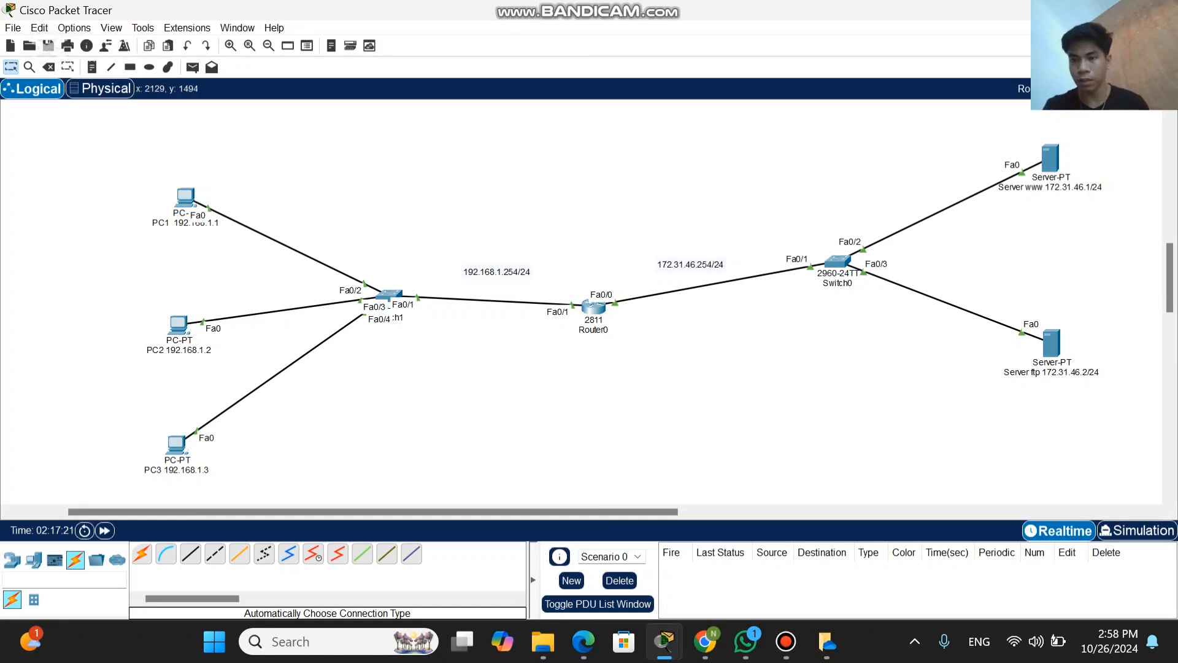
Step: Move the www server slightly toward the router, open its IP Configuration and set its IPv4 address to 172.31.46.1
{"action": "mouse_move", "coordinate": [1048, 166]}
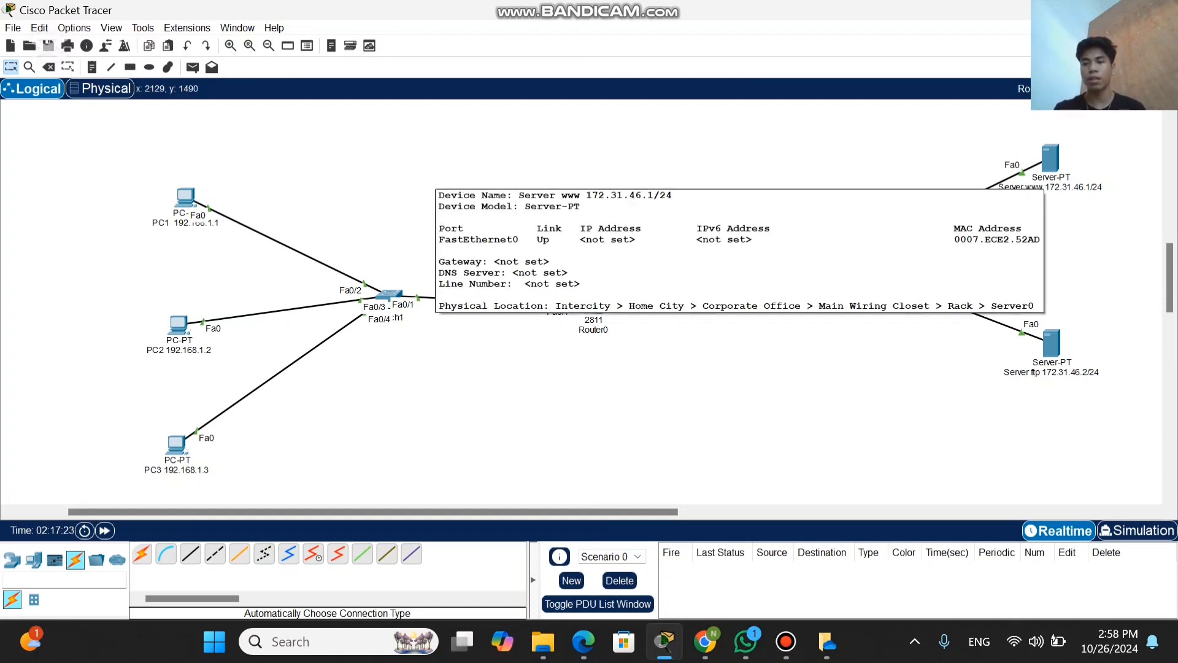
{"action": "left_click_drag", "start_coordinate": [1048, 165], "coordinate": [1017, 176]}
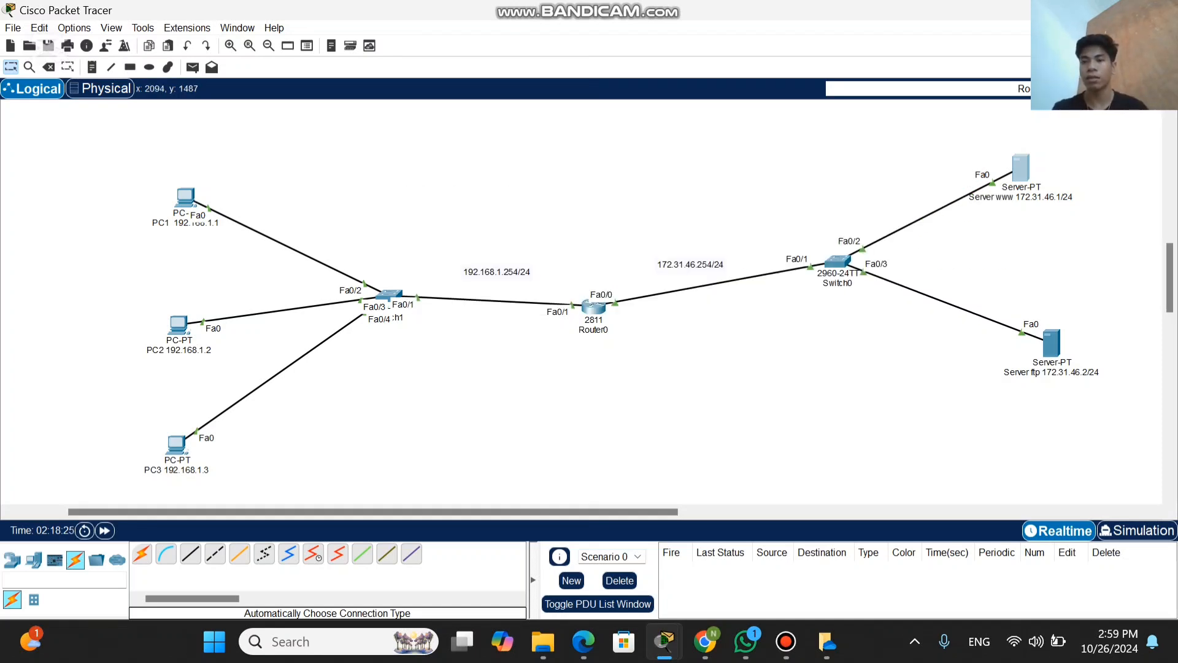
{"action": "left_click", "coordinate": [1021, 167]}
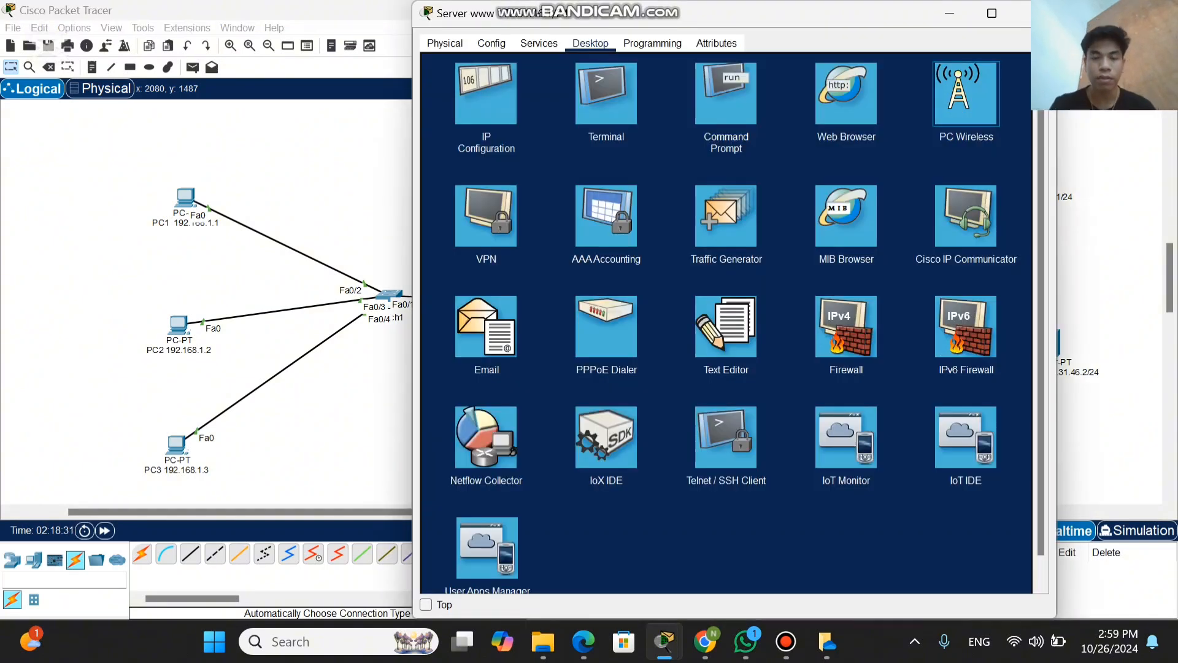
{"action": "left_click", "coordinate": [486, 93]}
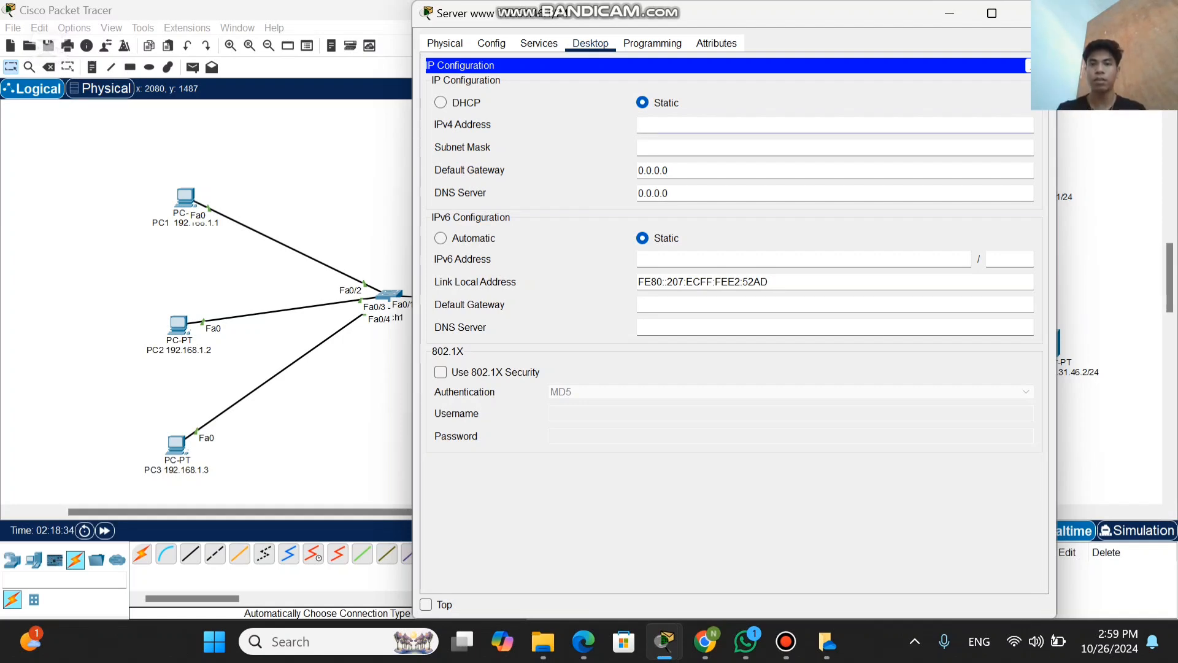
{"action": "left_click_drag", "start_coordinate": [745, 19], "coordinate": [642, 27]}
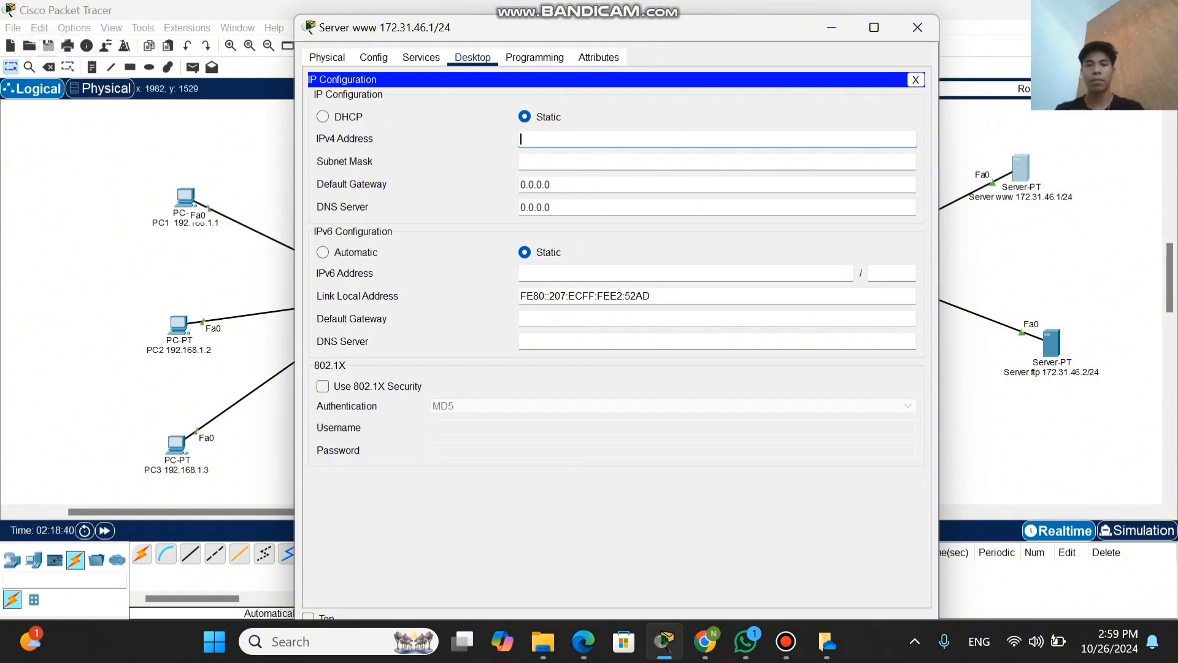
{"action": "type", "text": "172"}
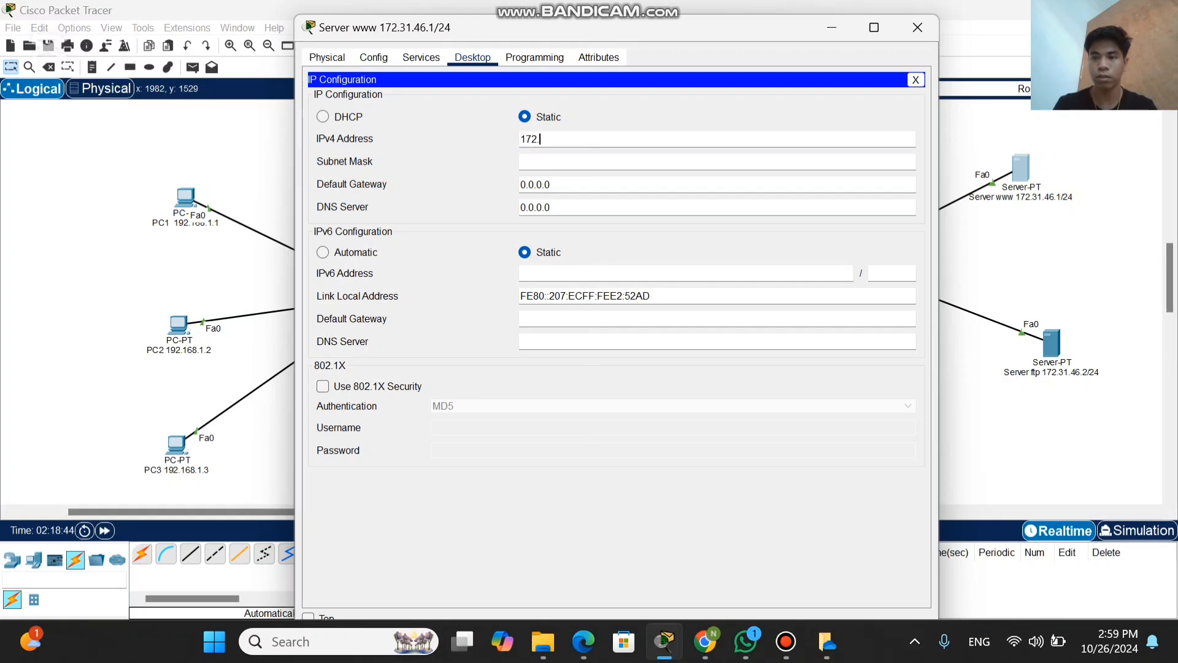
{"action": "type", "text": ".31"}
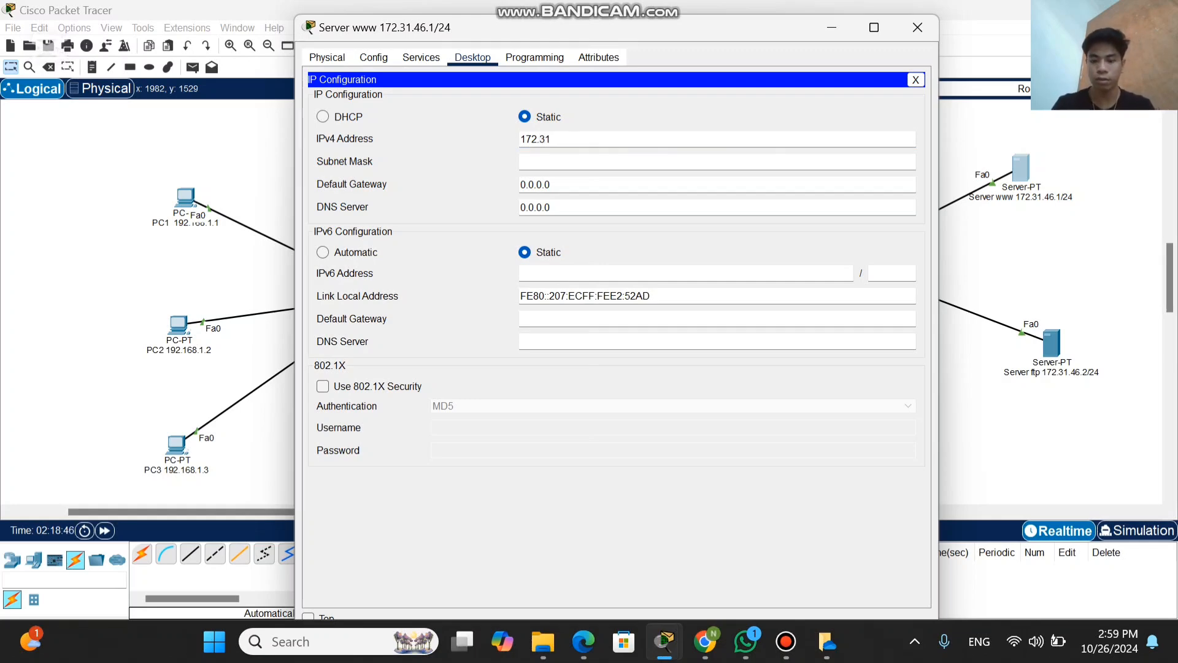
{"action": "type", "text": ".46"}
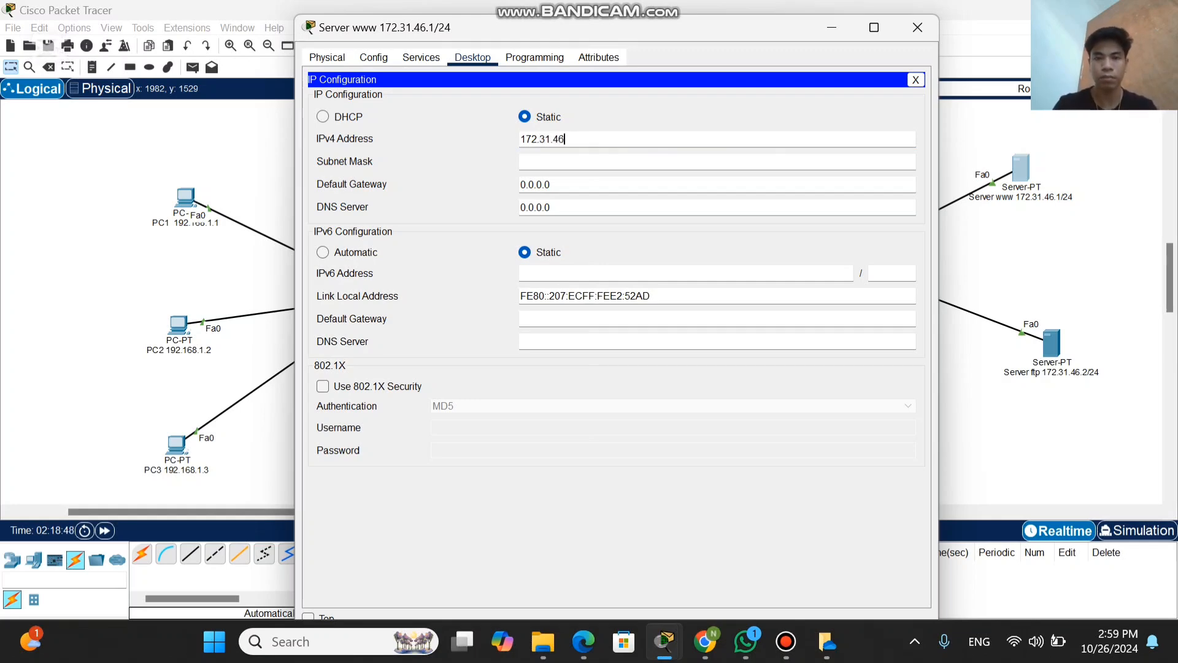
{"action": "type", "text": "."}
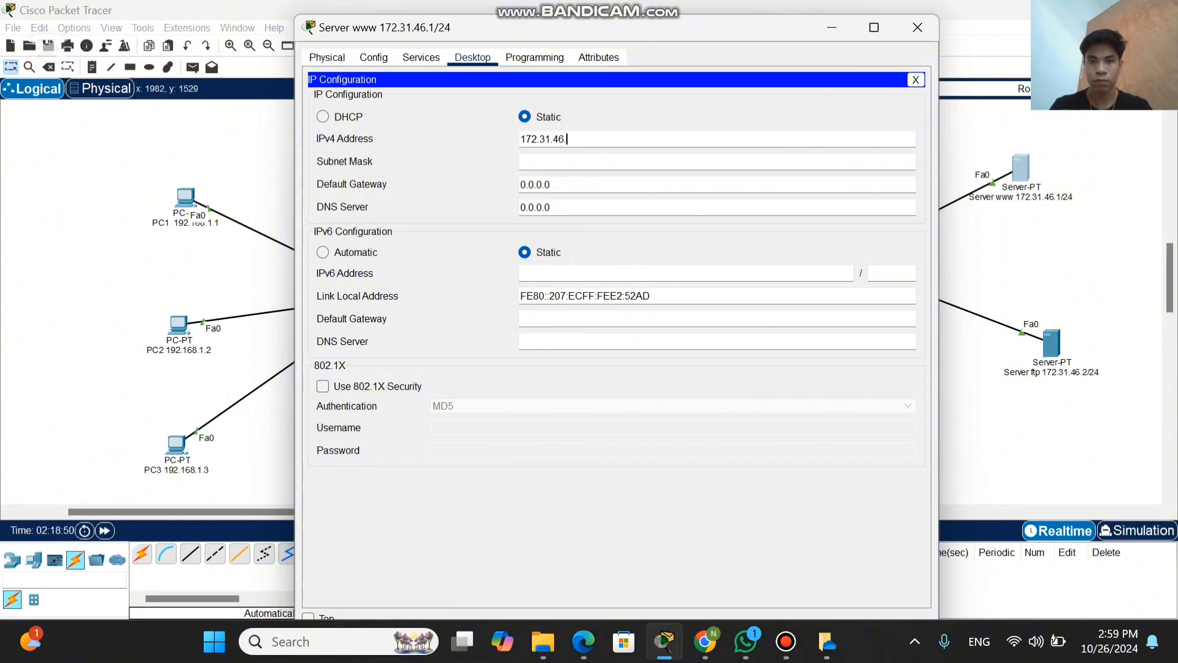
{"action": "type", "text": "1"}
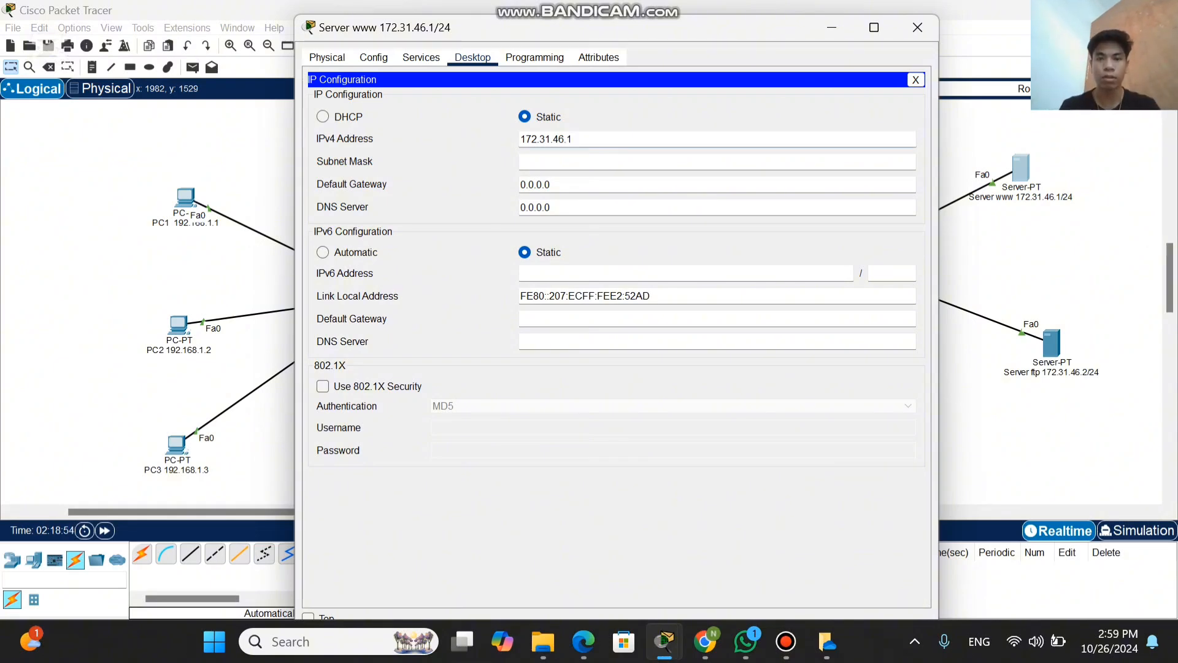
Step: Set the www server's subnet mask to 255.255.255.0
{"action": "left_click", "coordinate": [576, 162]}
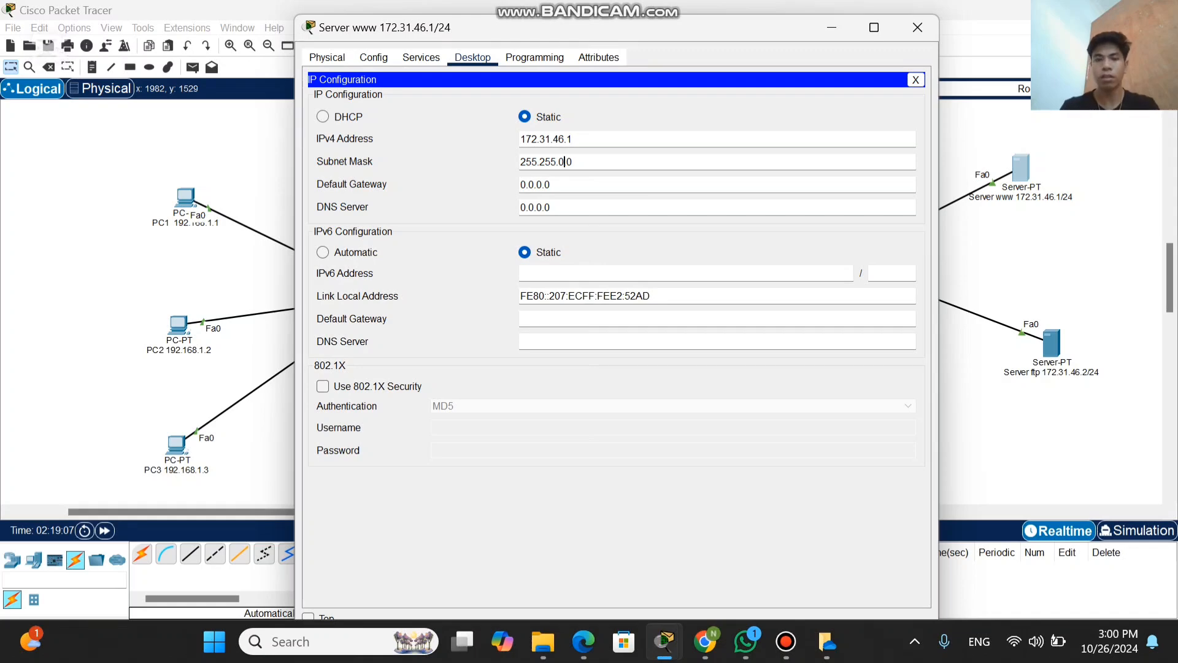
{"action": "key", "text": "BackSpace"}
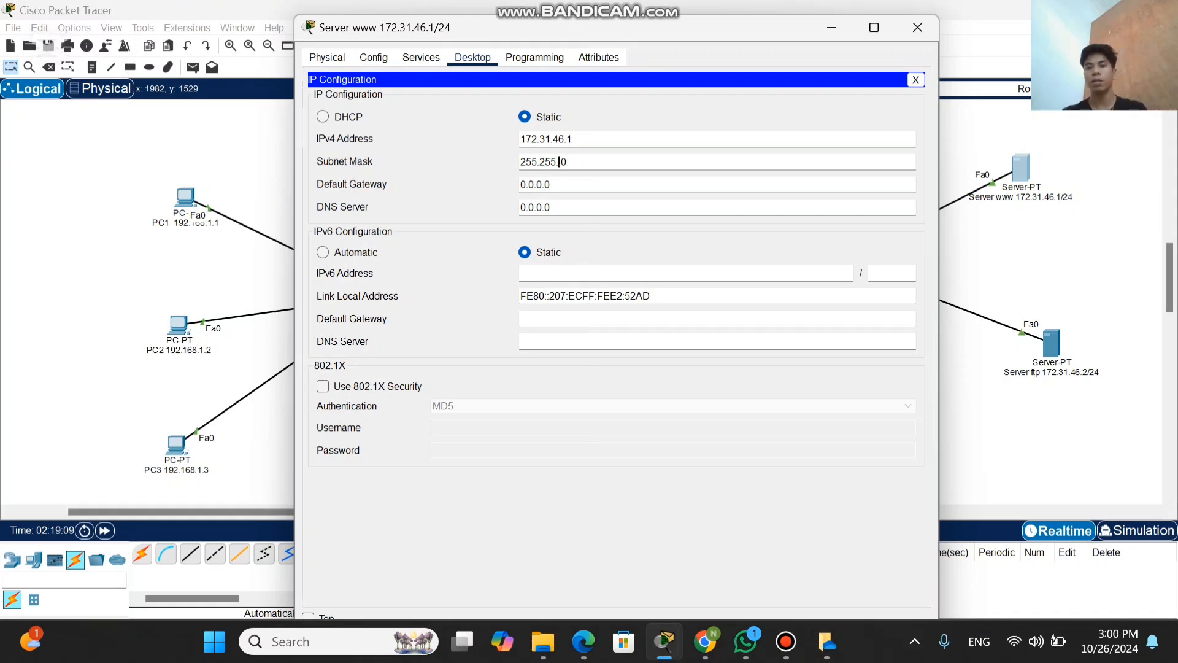
{"action": "type", "text": "."}
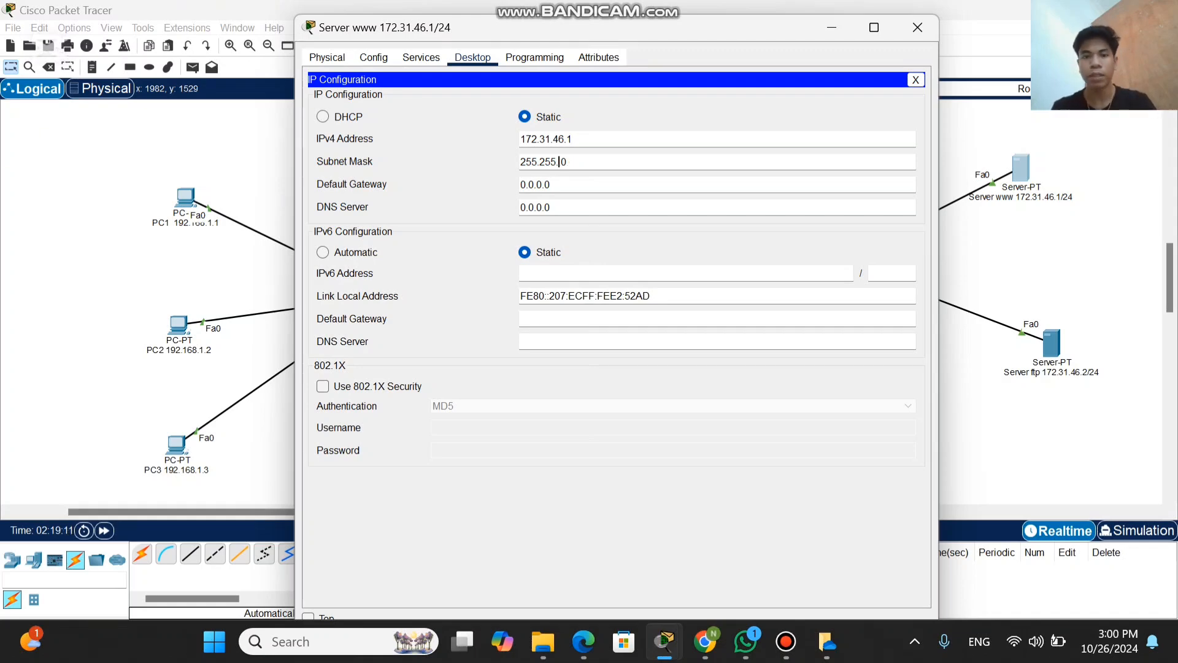
{"action": "type", "text": "2"}
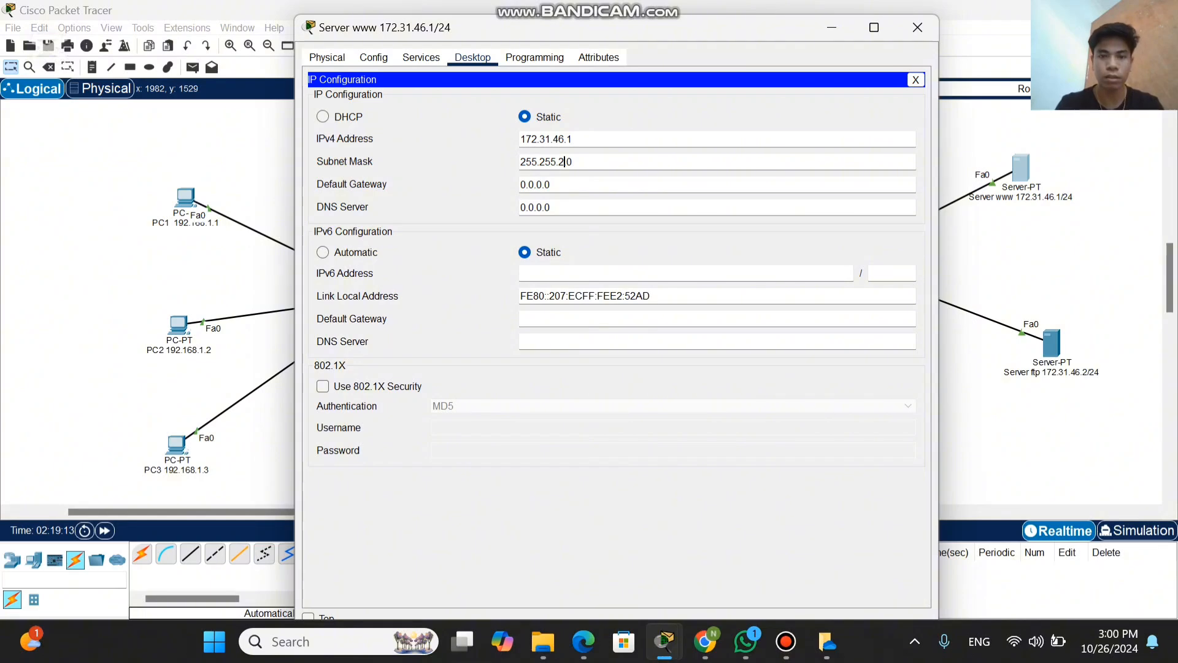
{"action": "type", "text": "55"}
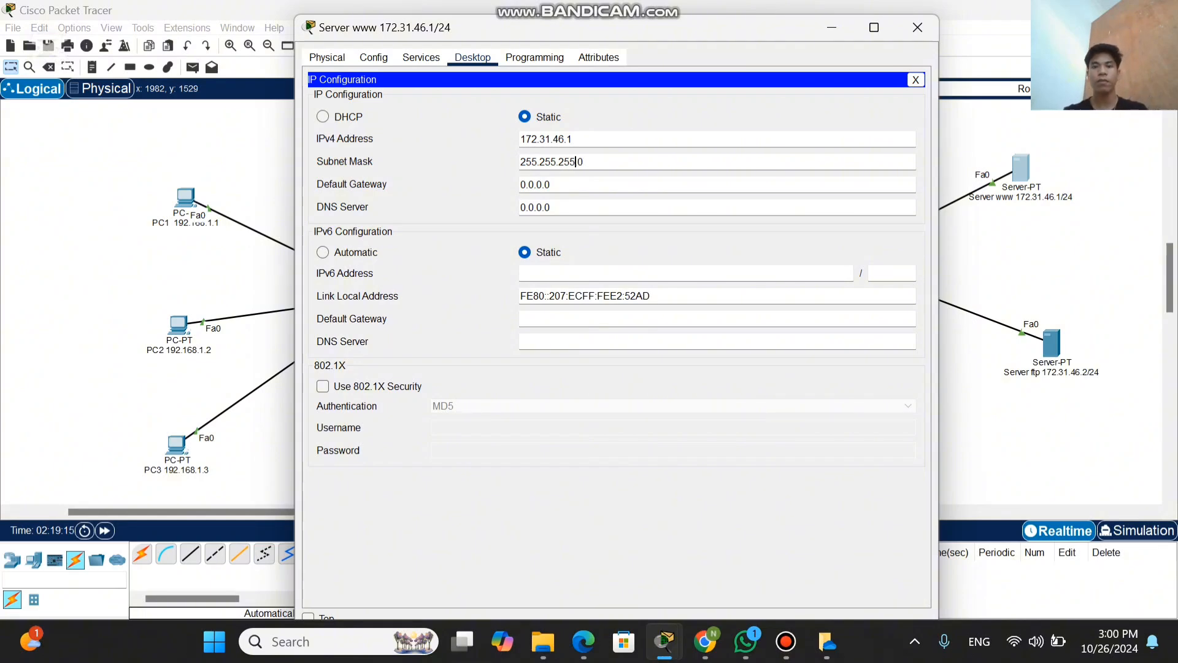
Step: Replace the www server's IPv4 default gateway with 172.31.46.254 and close its window
{"action": "key", "text": "Tab"}
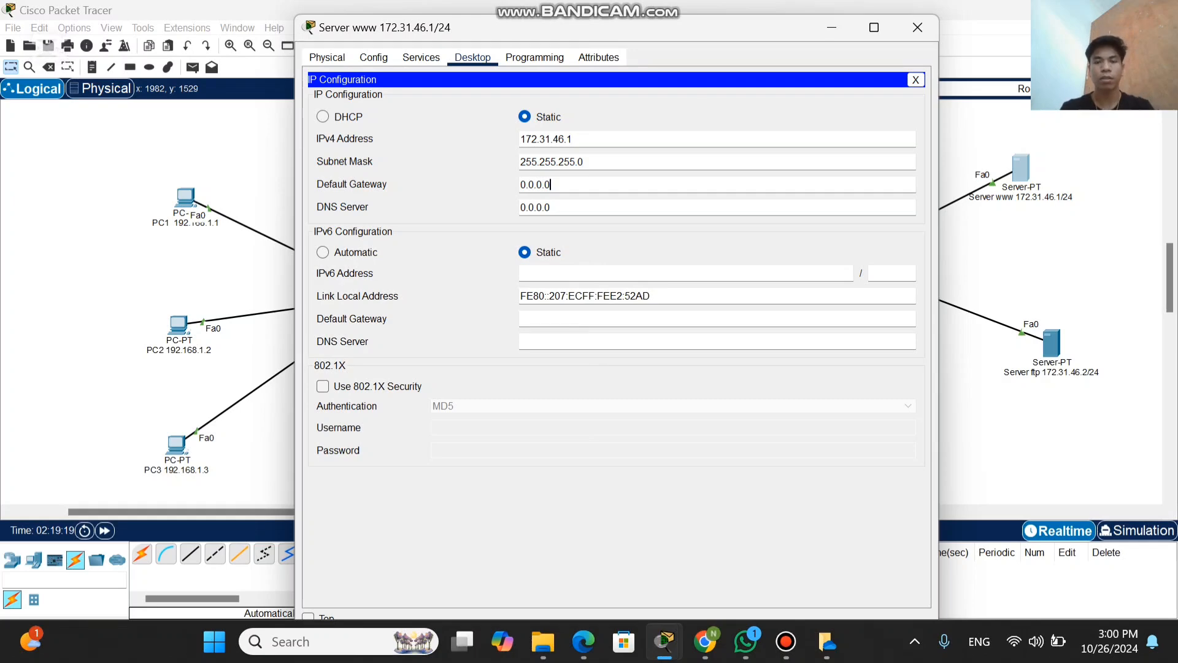
{"action": "key", "text": "BackSpace"}
{"action": "key", "text": "BackSpace"}
{"action": "key", "text": "BackSpace"}
{"action": "key", "text": "BackSpace"}
{"action": "key", "text": "BackSpace"}
{"action": "key", "text": "BackSpace"}
{"action": "key", "text": "BackSpace"}
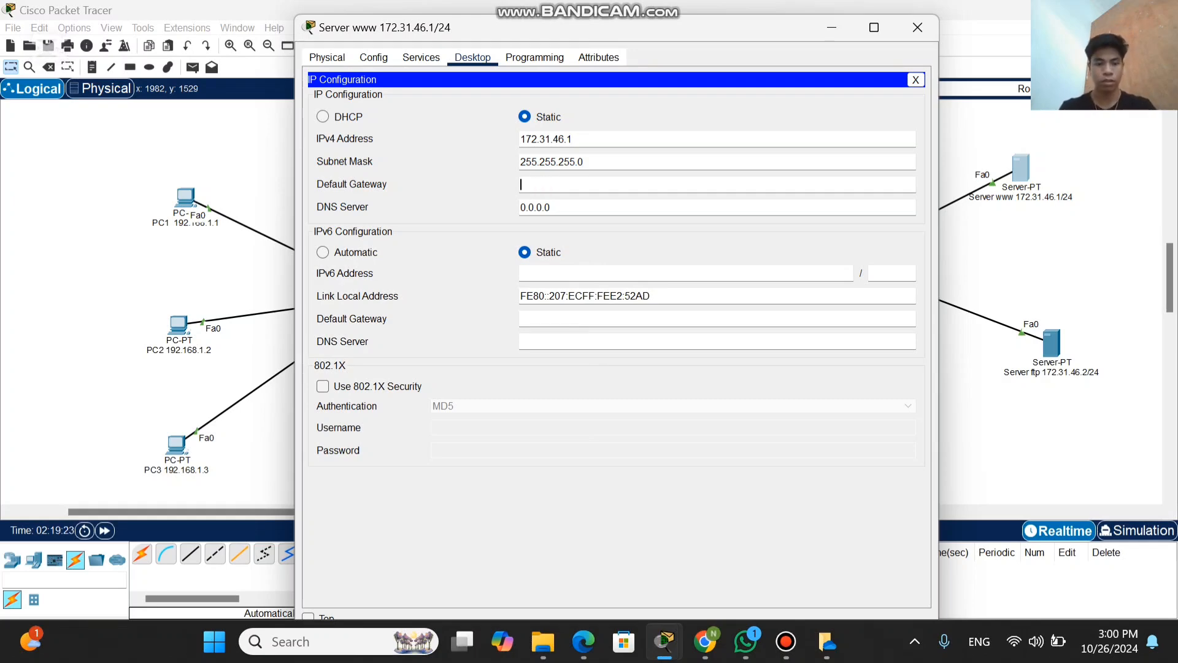
{"action": "type", "text": "172"}
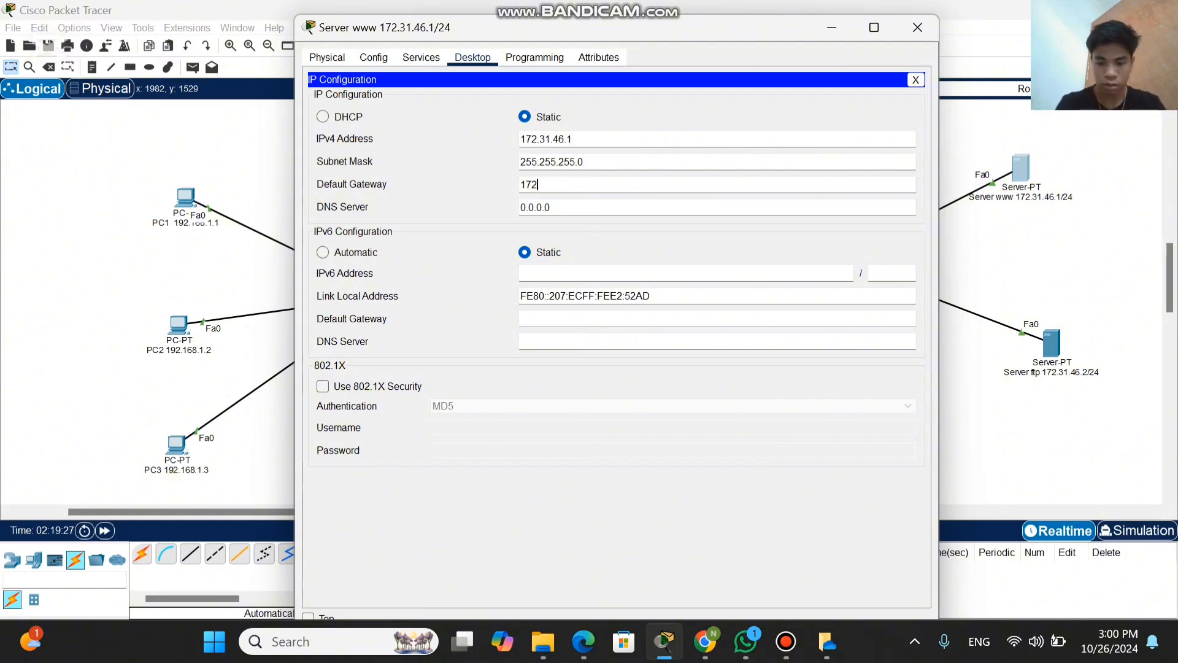
{"action": "type", "text": ".31"}
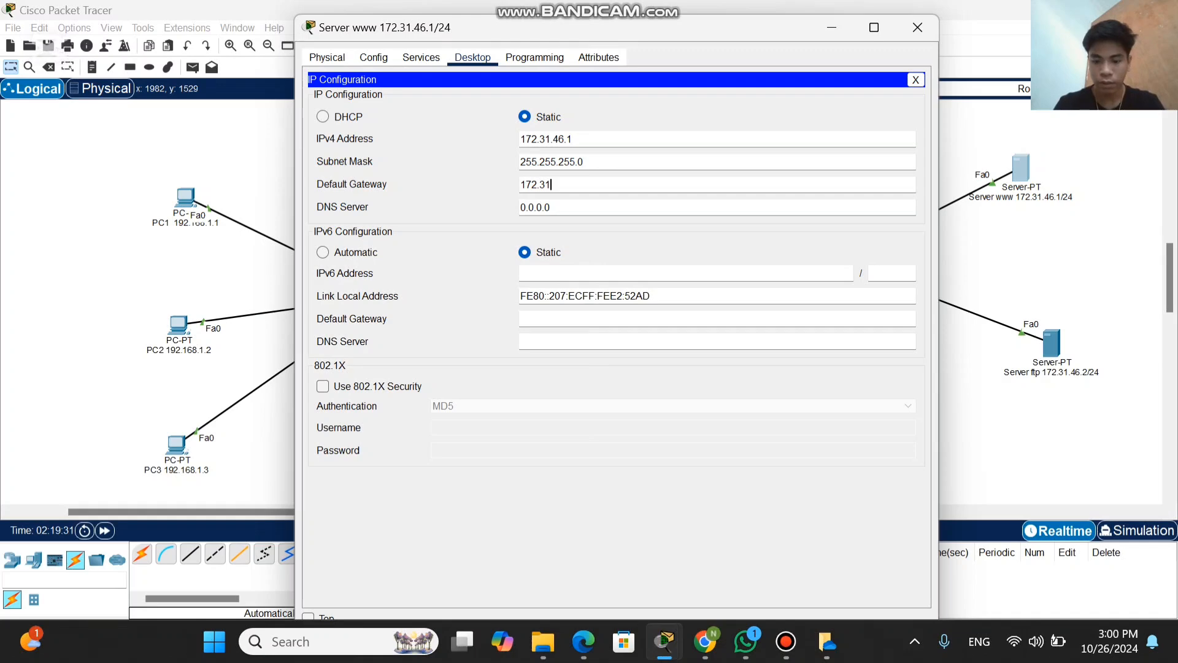
{"action": "type", "text": "."}
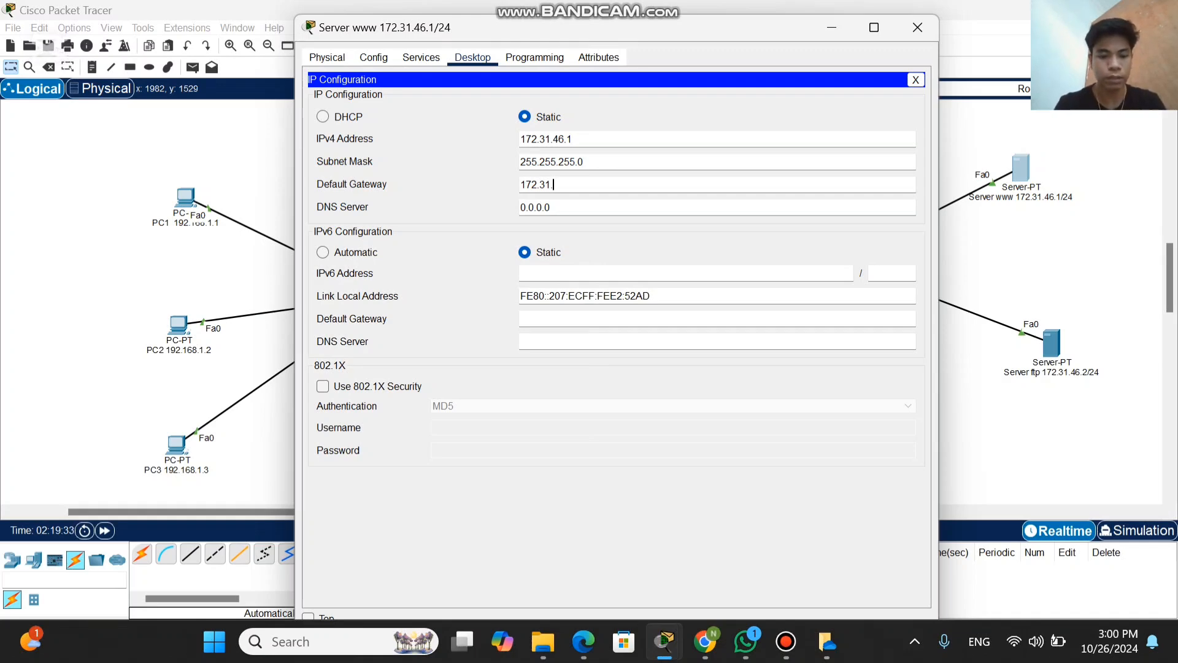
{"action": "type", "text": "46"}
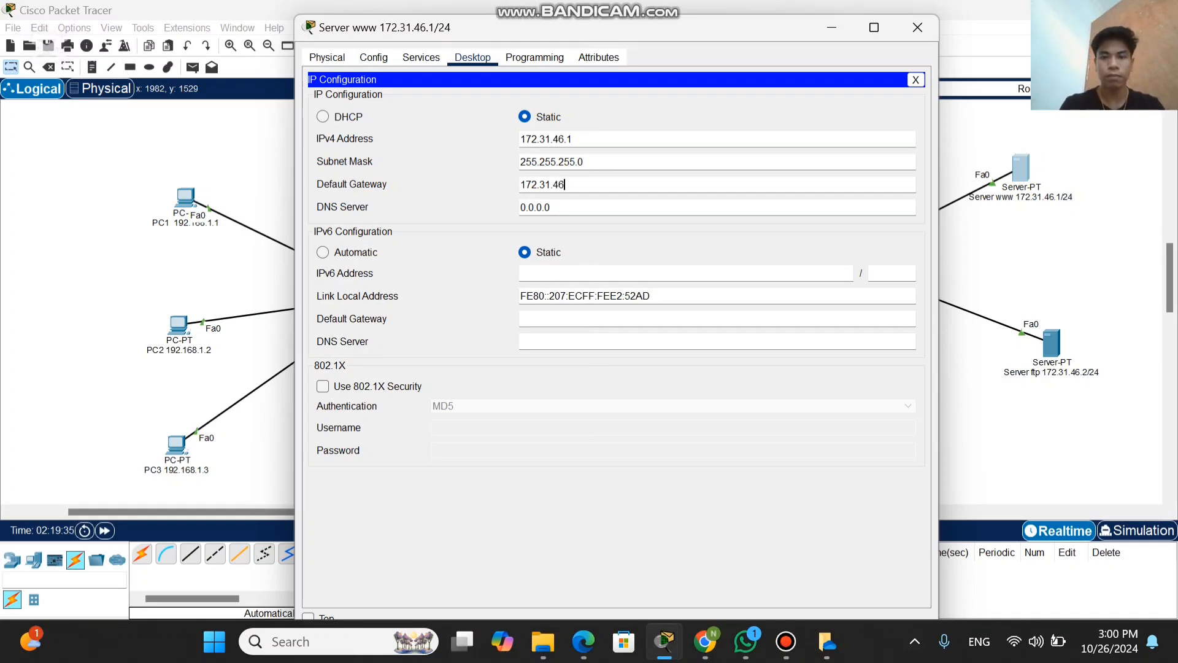
{"action": "type", "text": ".254"}
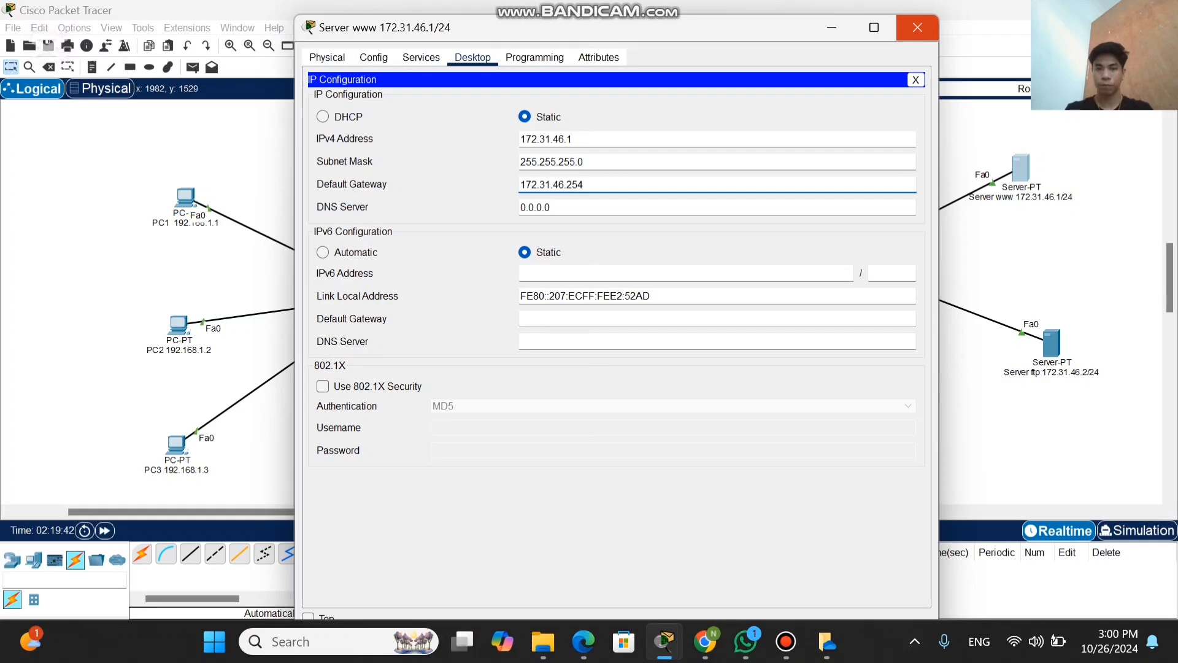
{"action": "left_click", "coordinate": [917, 27]}
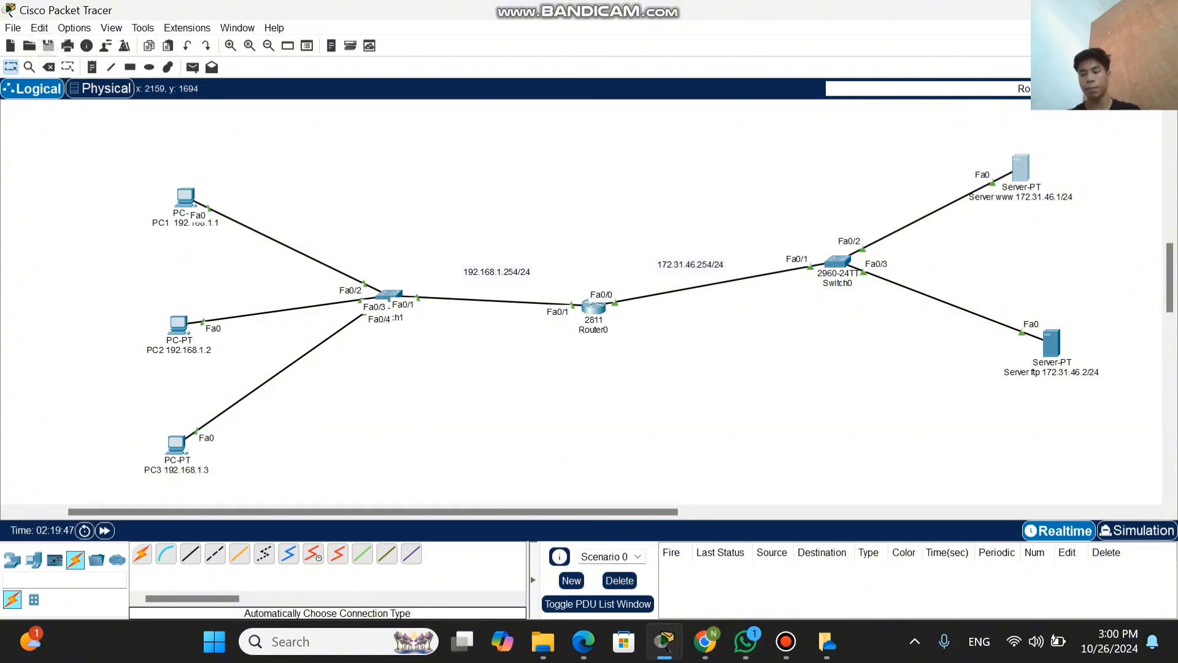
Step: Open the ftp server's IP Configuration and set its IPv4 address to 172.31.46.2
{"action": "left_click", "coordinate": [1051, 344]}
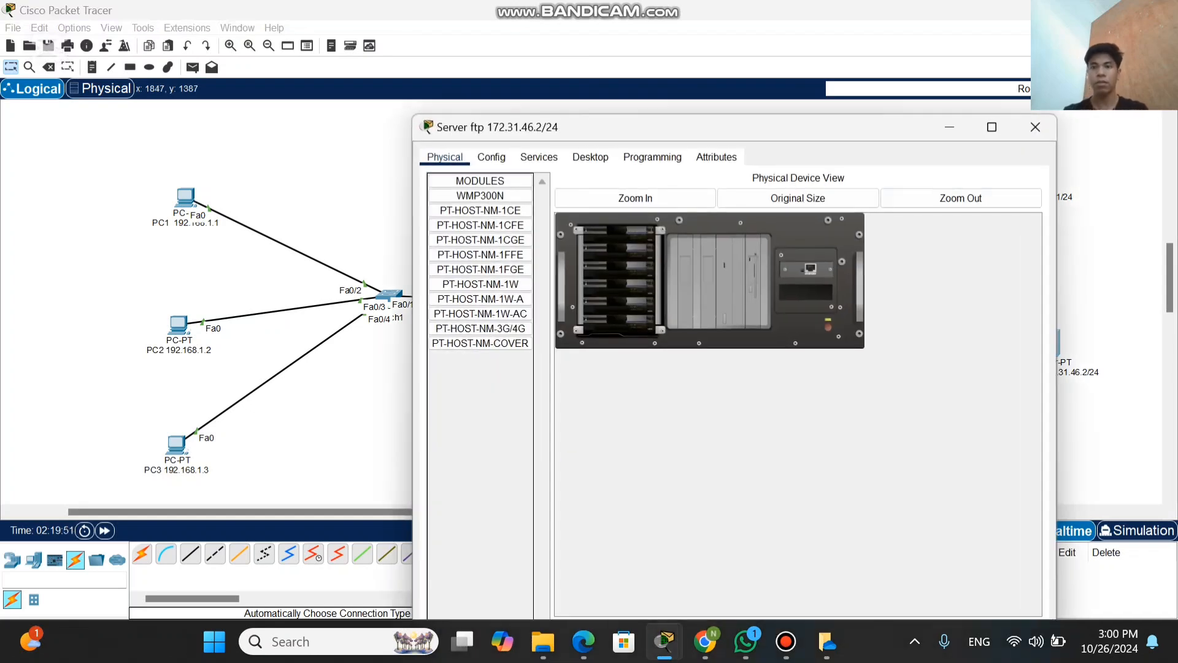
{"action": "left_click_drag", "start_coordinate": [874, 129], "coordinate": [749, 74]}
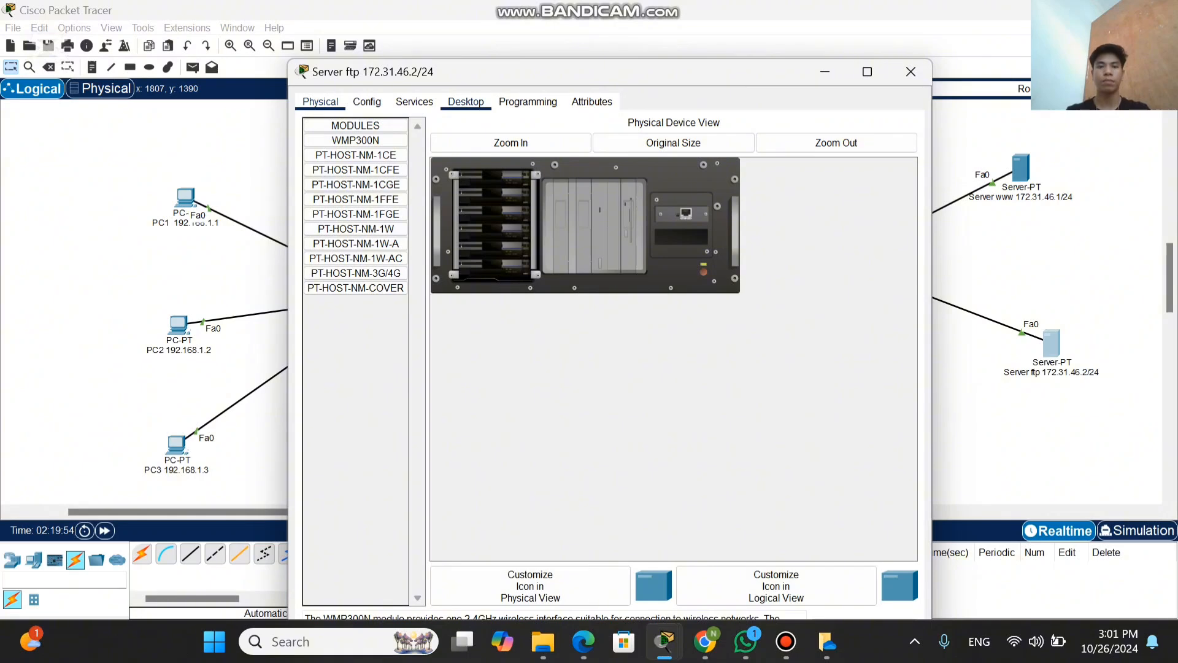
{"action": "left_click", "coordinate": [466, 102]}
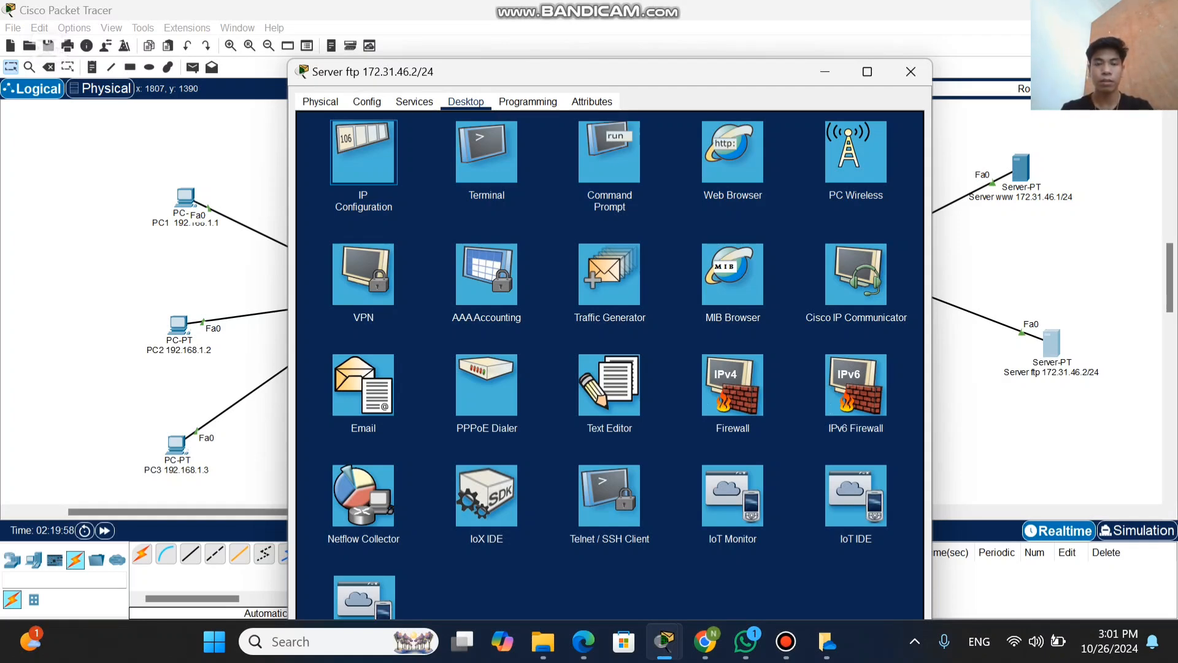
{"action": "left_click", "coordinate": [364, 152]}
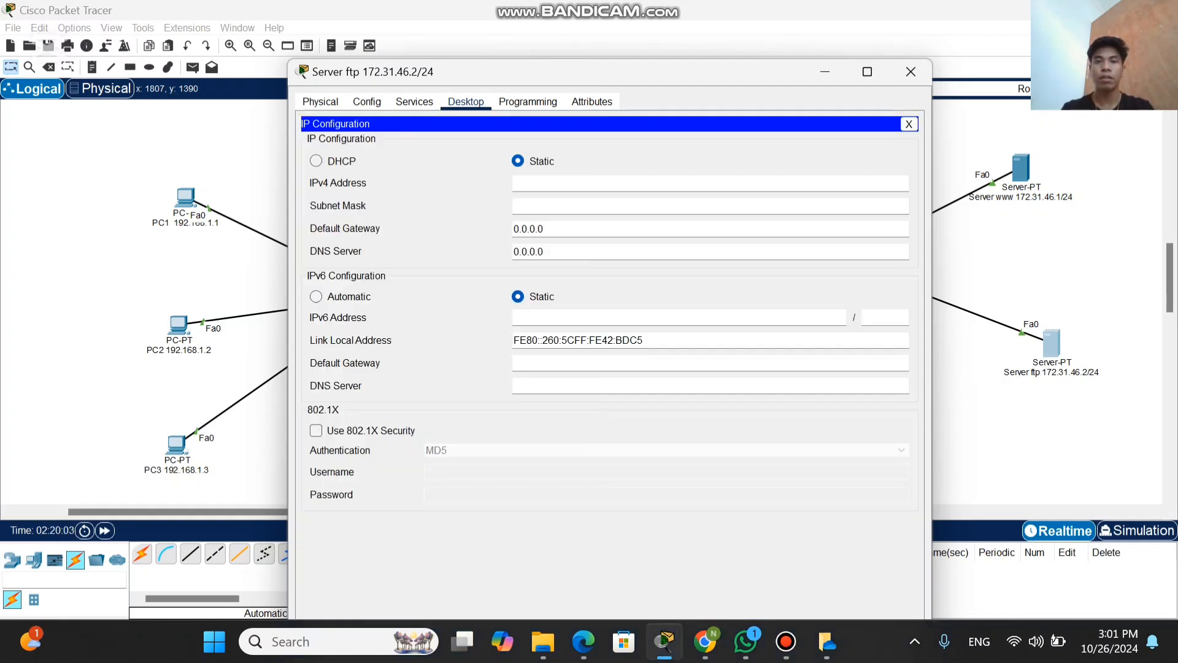
{"action": "left_click_drag", "start_coordinate": [631, 71], "coordinate": [564, 41]}
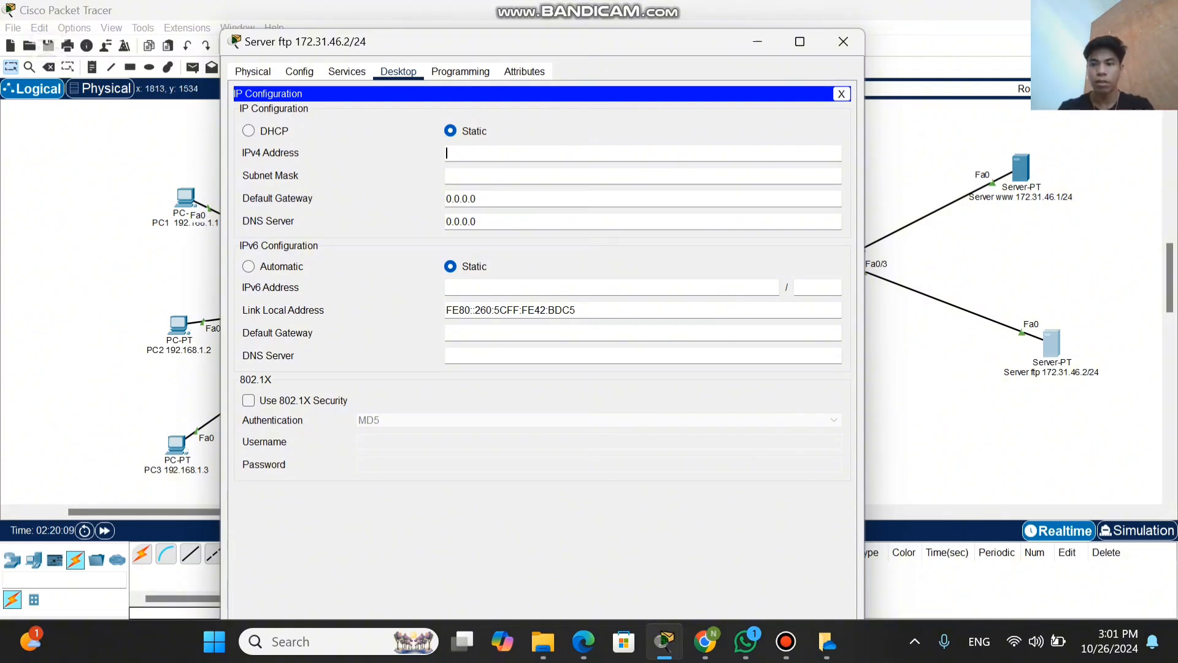
{"action": "type", "text": "172"}
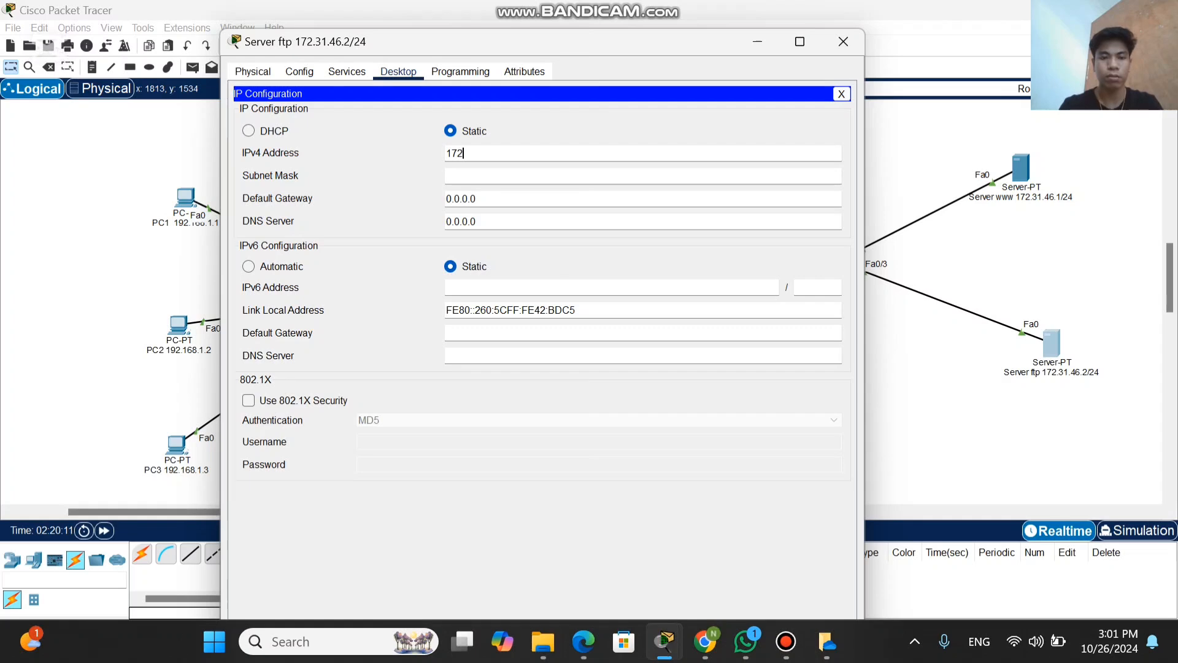
{"action": "type", "text": ".31"}
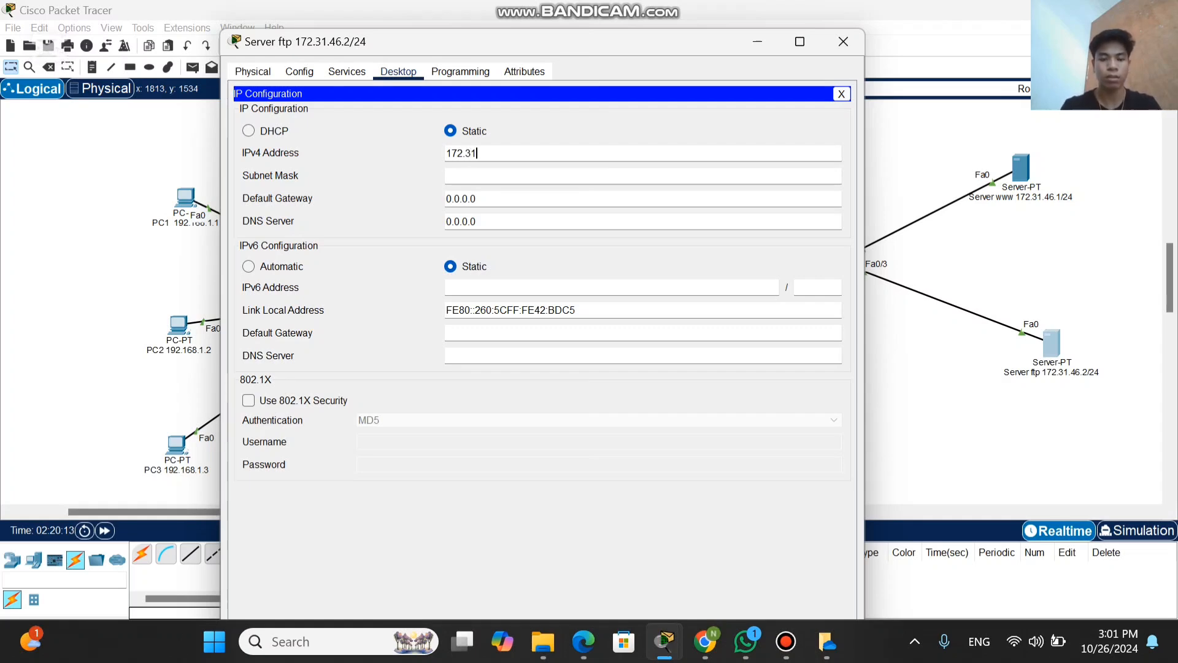
{"action": "type", "text": ".46"}
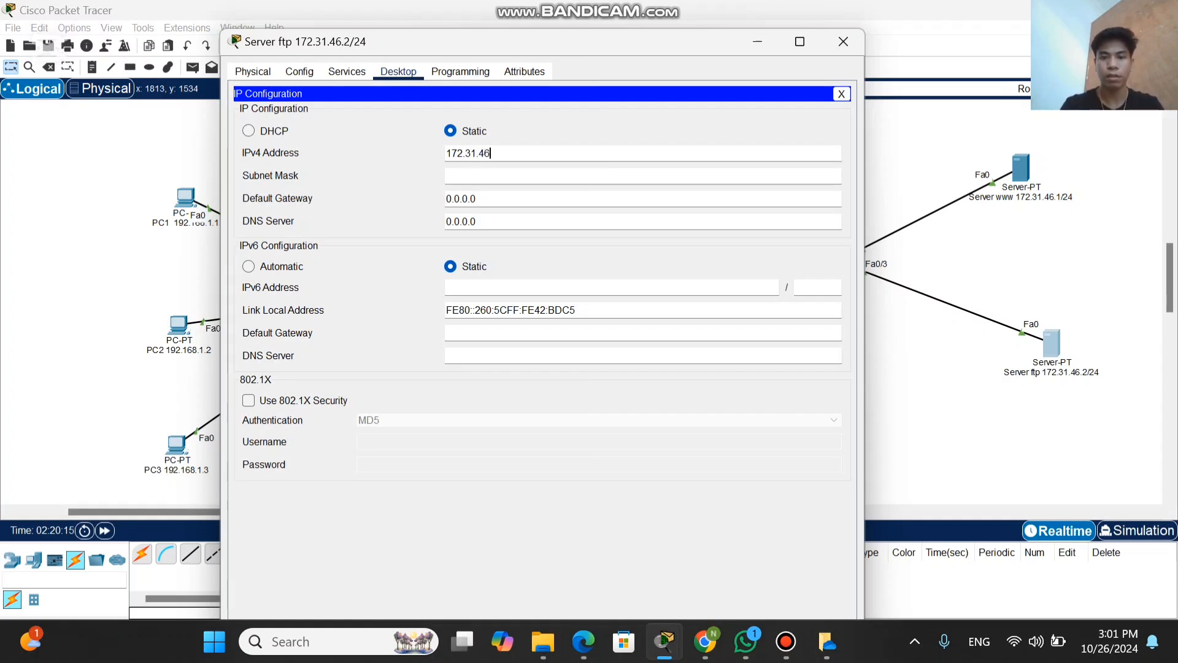
{"action": "type", "text": ".2"}
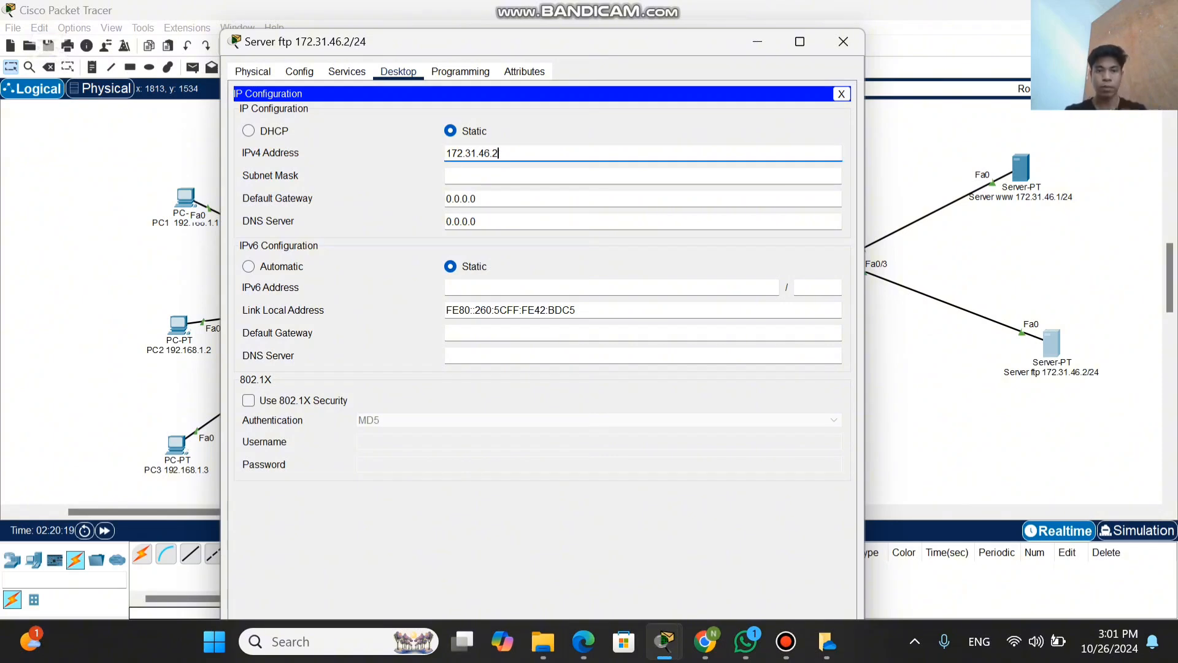
Step: Set the ftp server's subnet mask to 255.255.255.0
{"action": "left_click", "coordinate": [498, 176]}
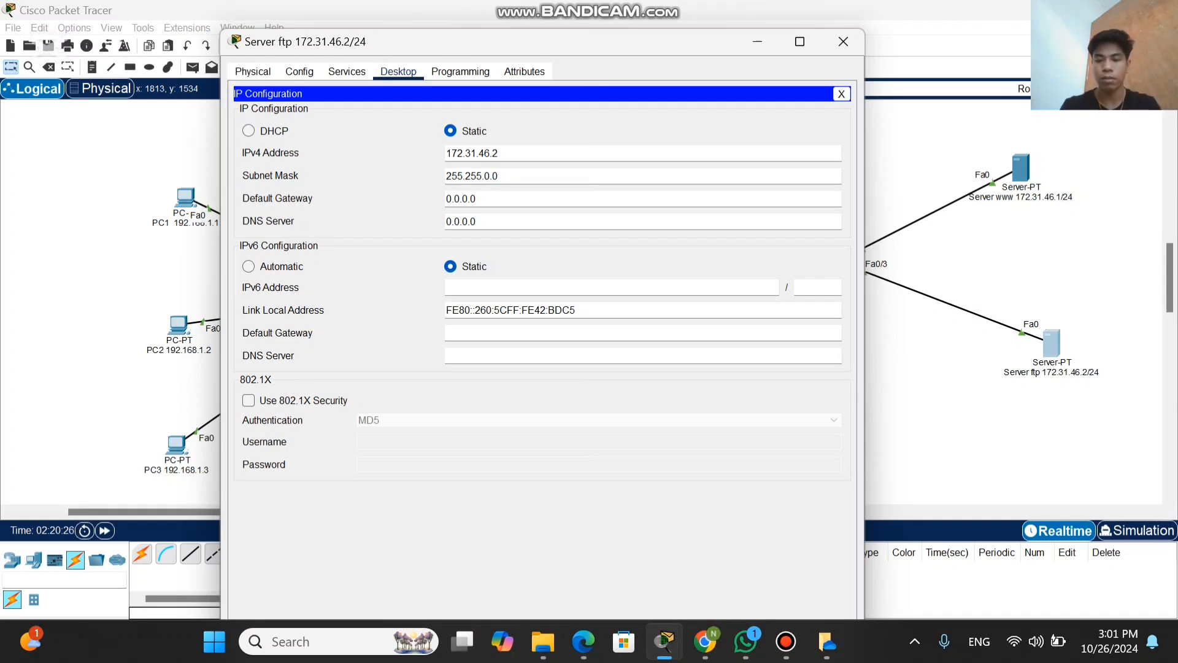
{"action": "key", "text": "BackSpace"}
{"action": "key", "text": "BackSpace"}
{"action": "type", "text": "255."}
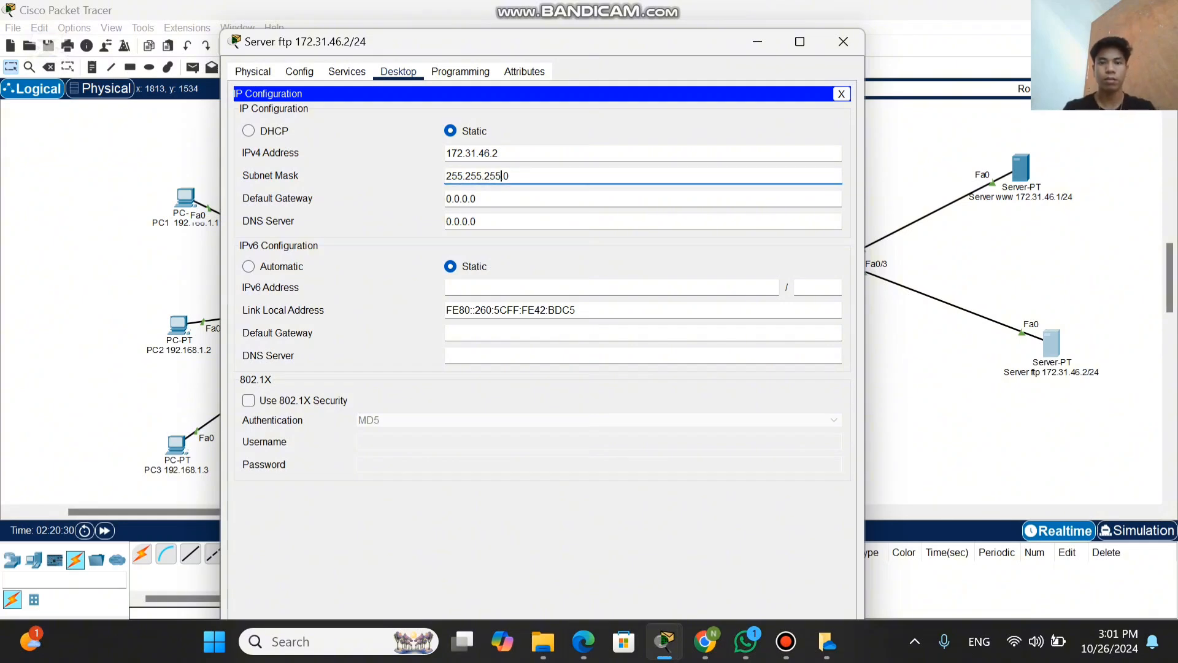
{"action": "left_click", "coordinate": [478, 198]}
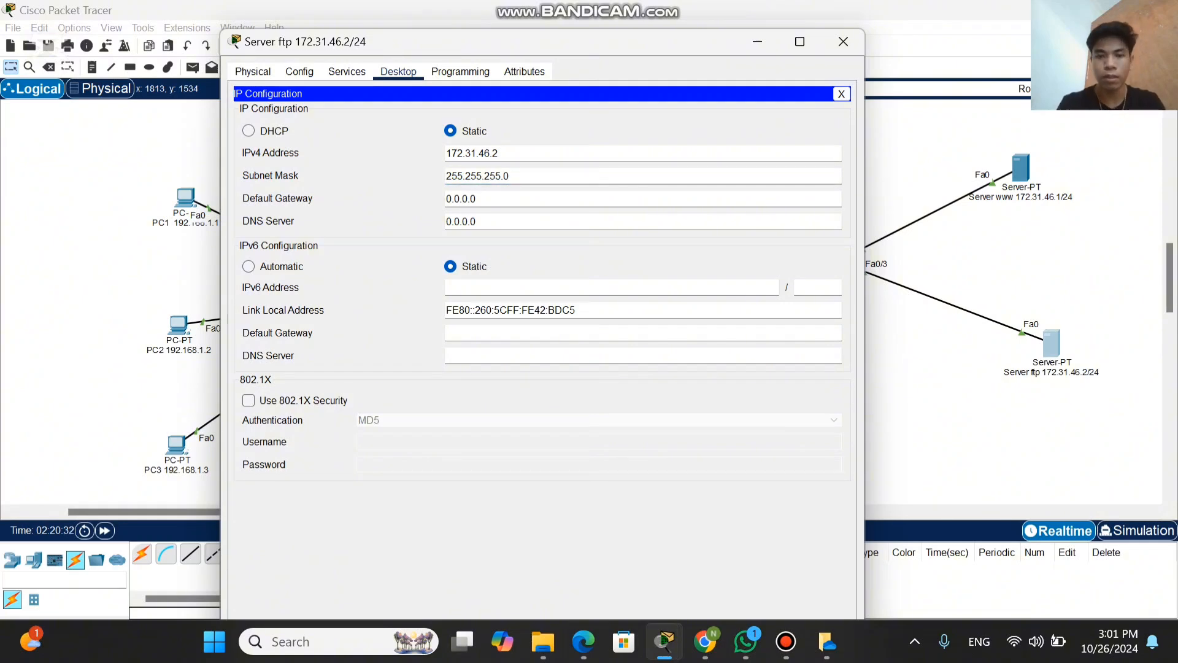
Step: Replace the ftp server's IPv4 default gateway with 172.31.46.254 and close its window
{"action": "key", "text": "BackSpace"}
{"action": "key", "text": "BackSpace"}
{"action": "key", "text": "BackSpace"}
{"action": "key", "text": "BackSpace"}
{"action": "key", "text": "BackSpace"}
{"action": "key", "text": "BackSpace"}
{"action": "key", "text": "BackSpace"}
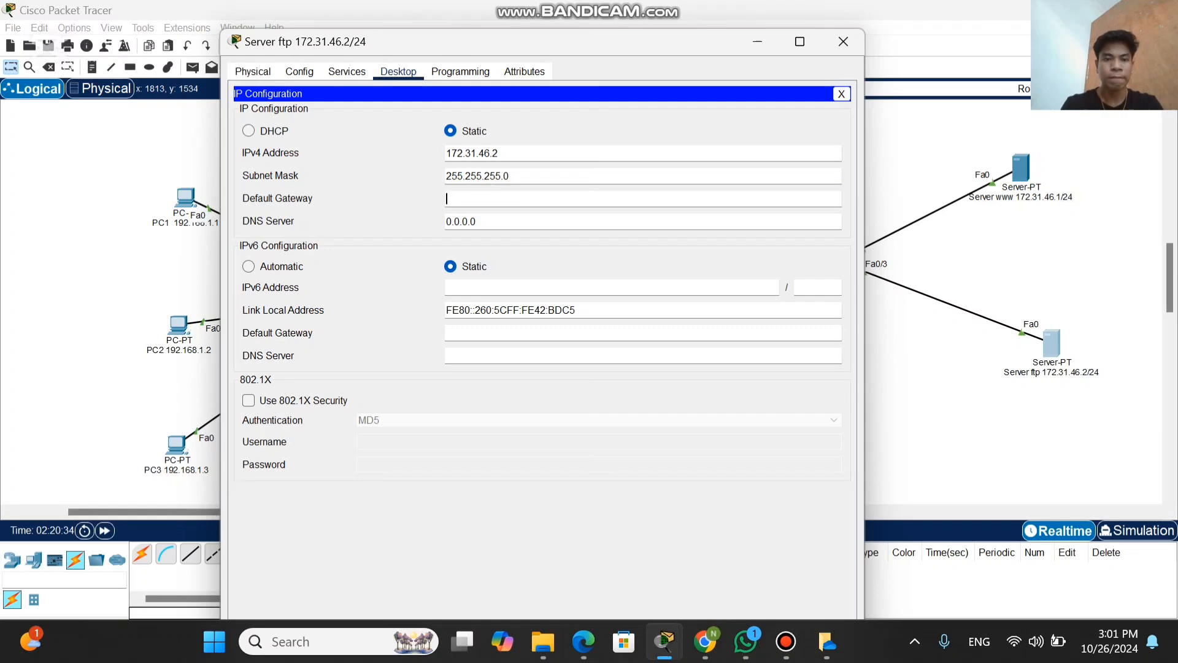
{"action": "type", "text": "172"}
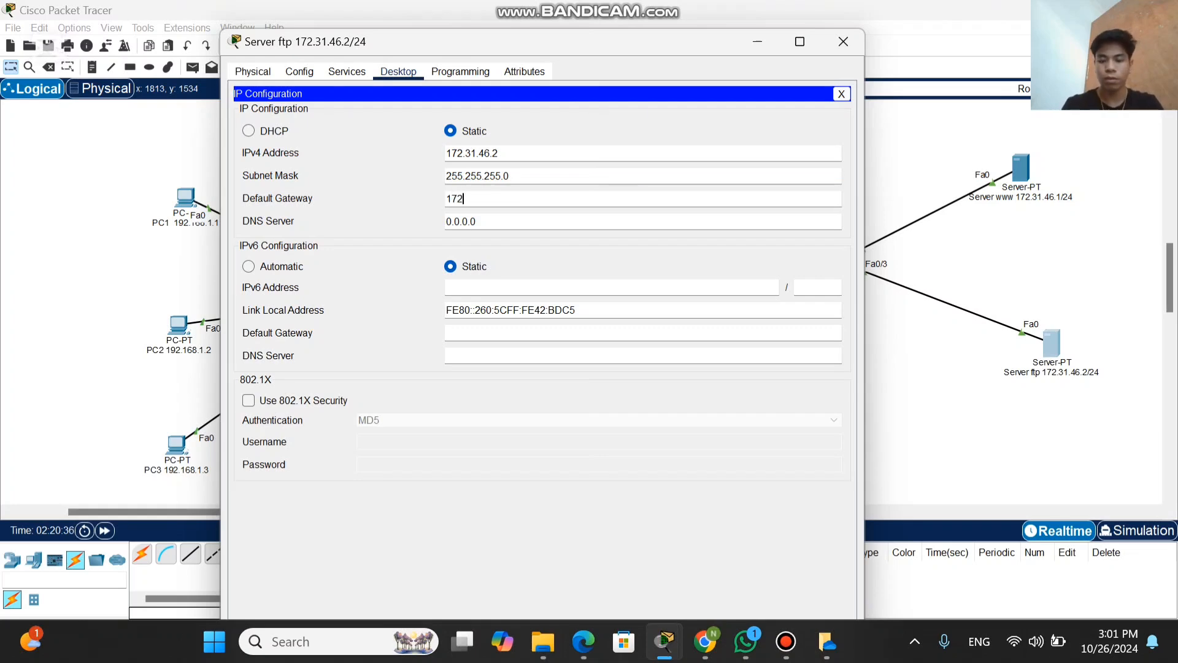
{"action": "type", "text": "."}
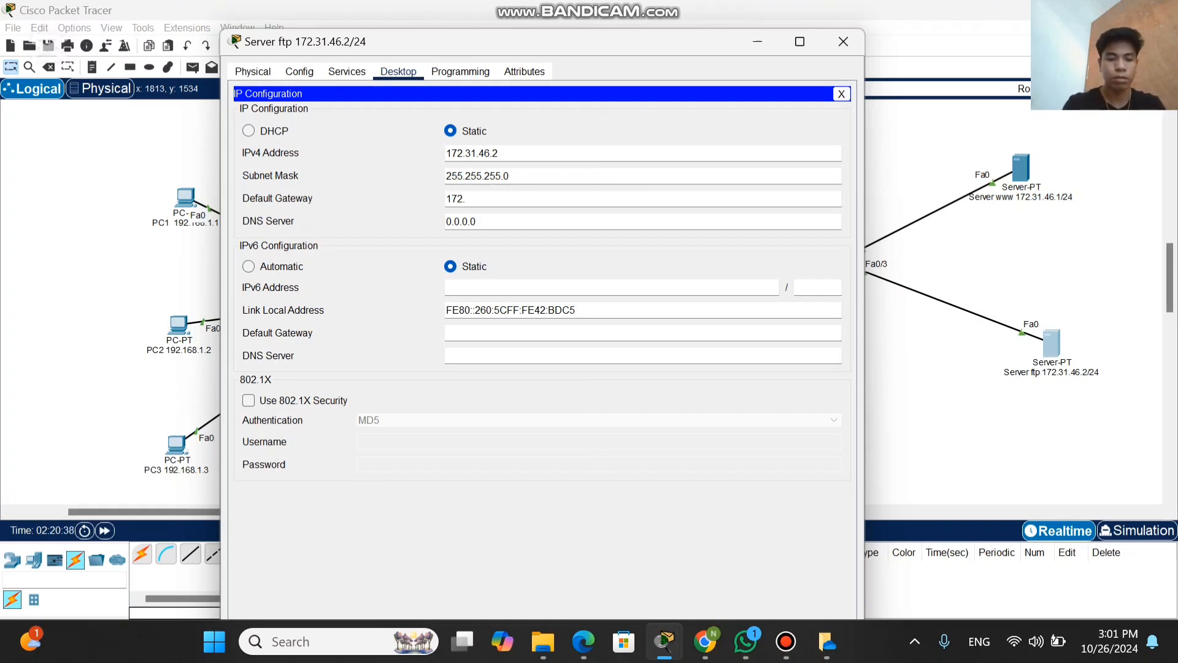
{"action": "type", "text": "31."}
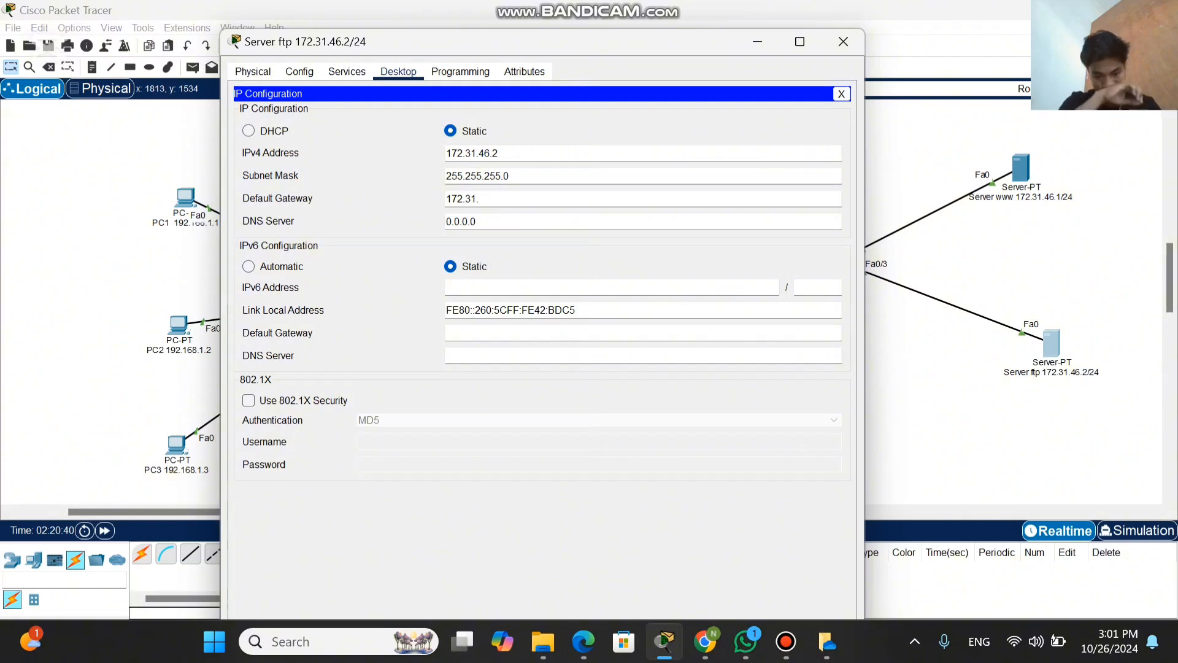
{"action": "type", "text": "46"}
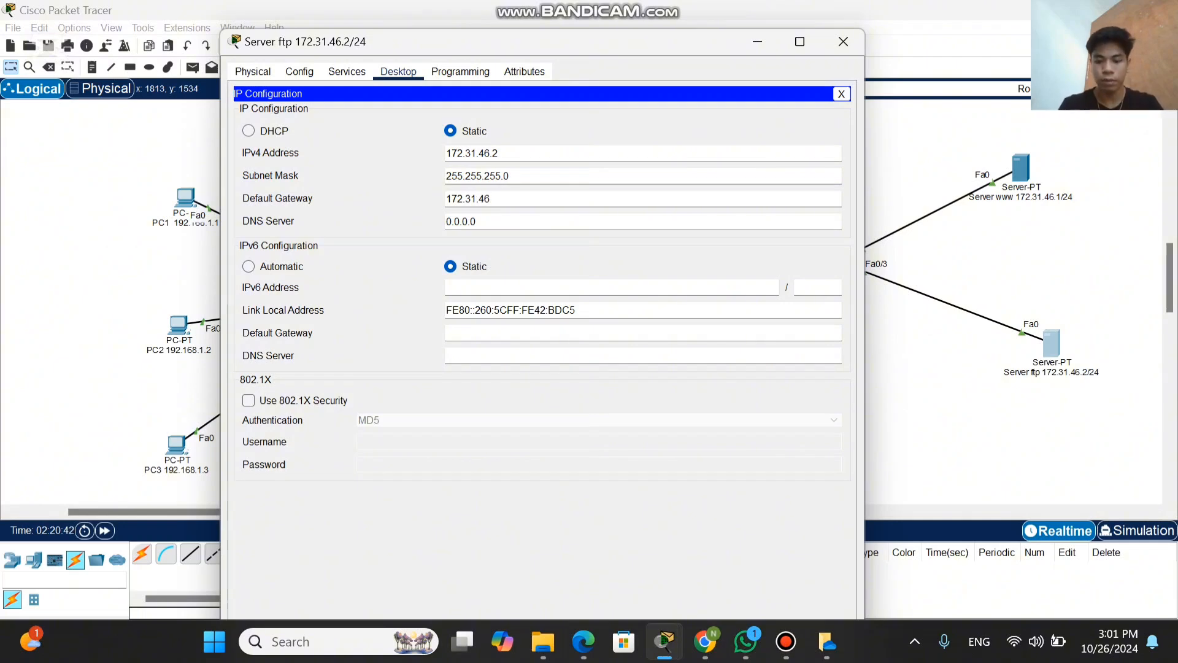
{"action": "type", "text": ".254"}
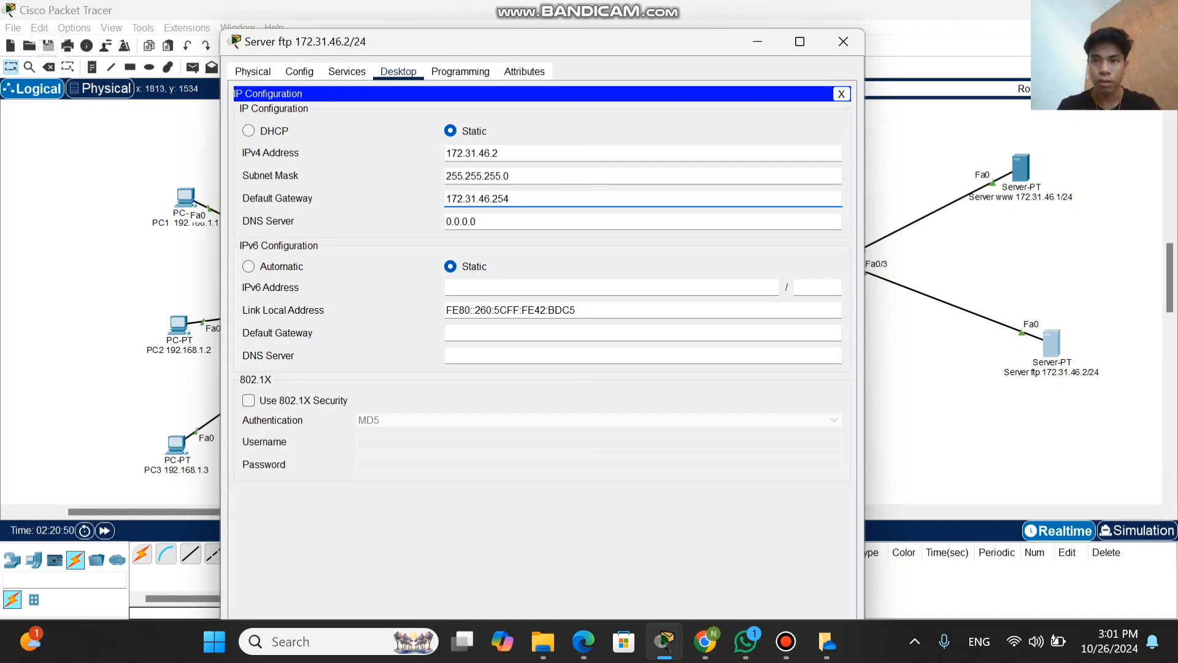
{"action": "left_click", "coordinate": [843, 42]}
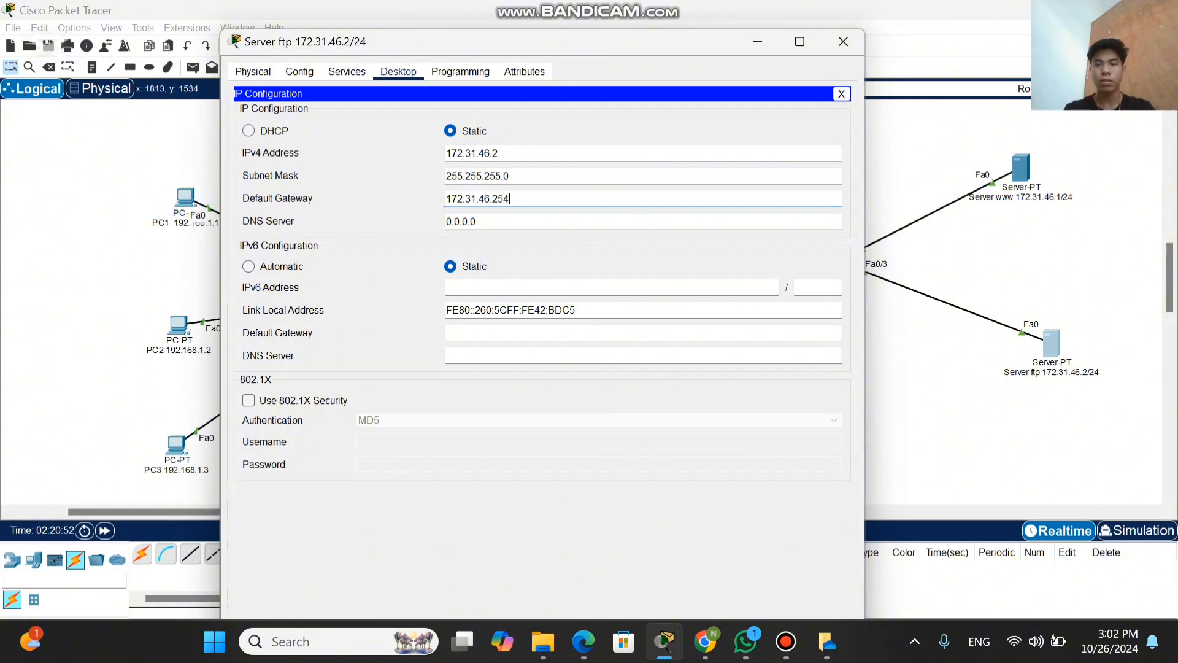
{"action": "left_click", "coordinate": [843, 42]}
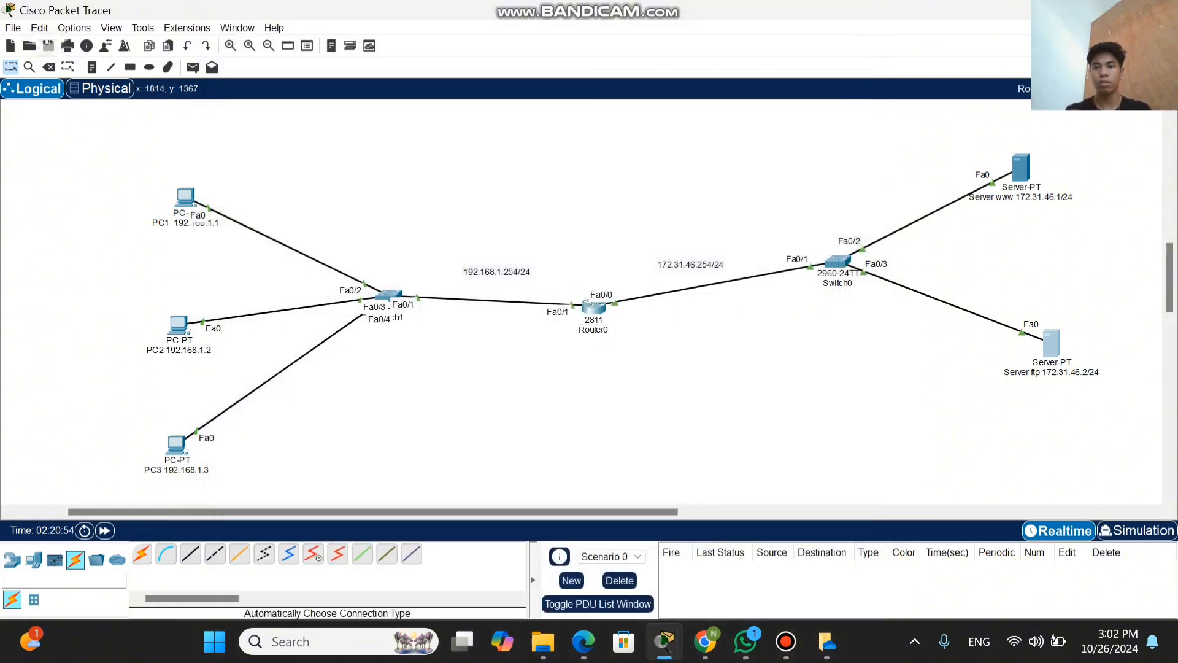
Step: Check the www server's global settings and its HTTP service configuration, and close its window
{"action": "mouse_move", "coordinate": [588, 6]}
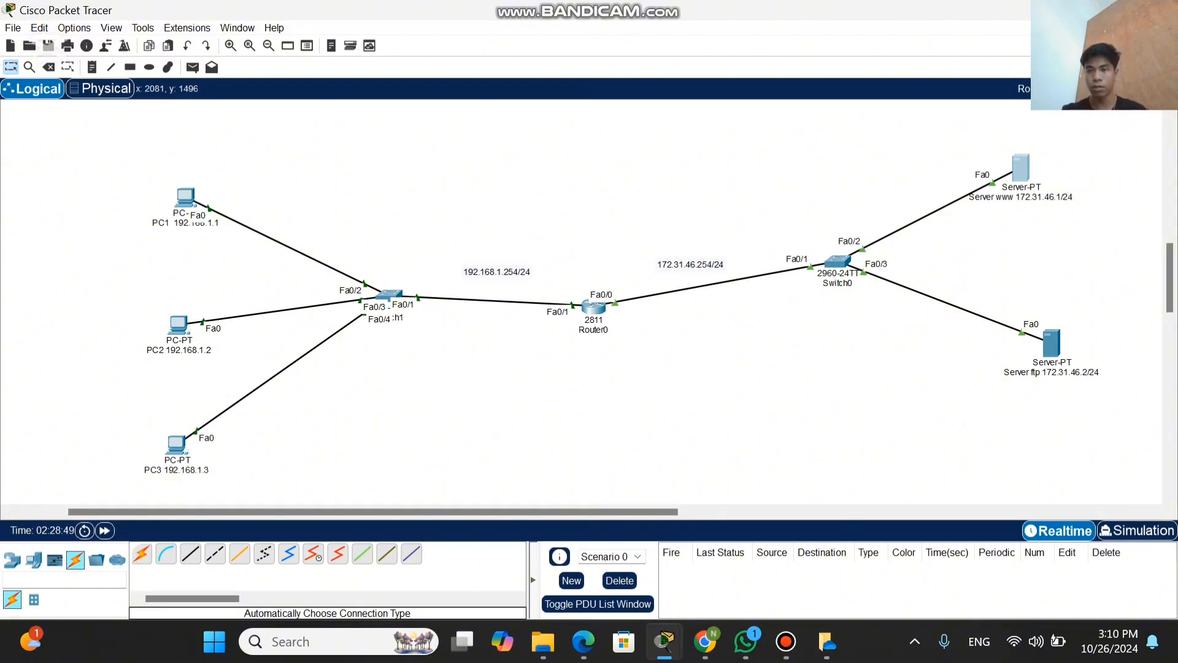
{"action": "left_click", "coordinate": [1021, 168]}
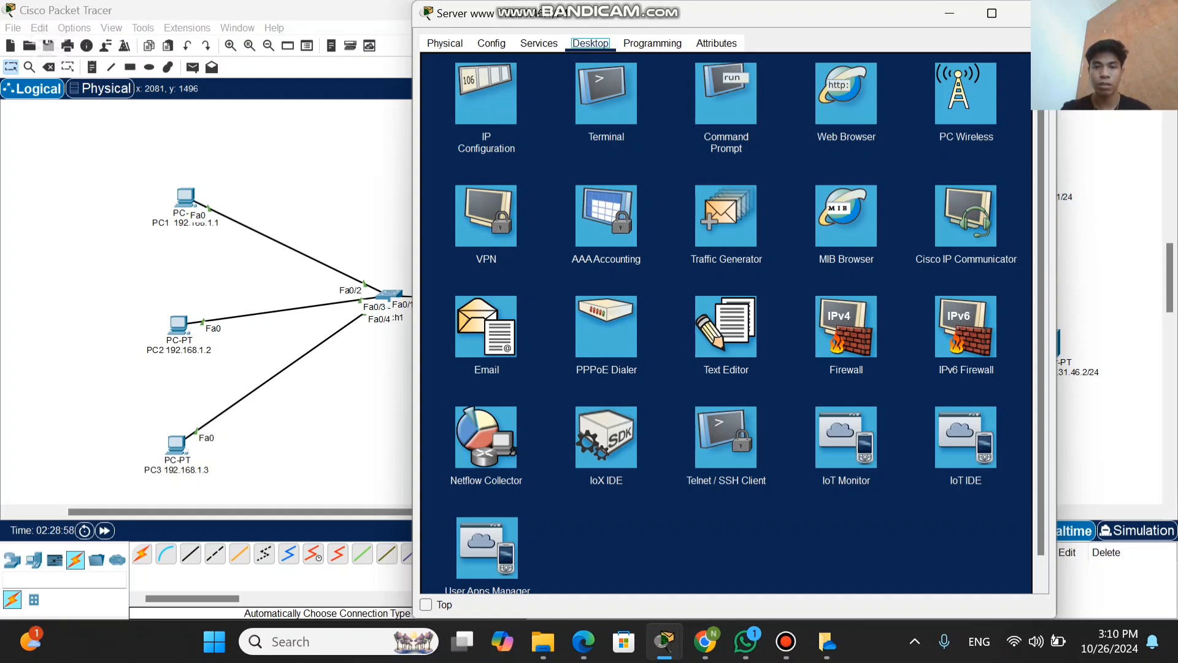
{"action": "left_click", "coordinate": [491, 43]}
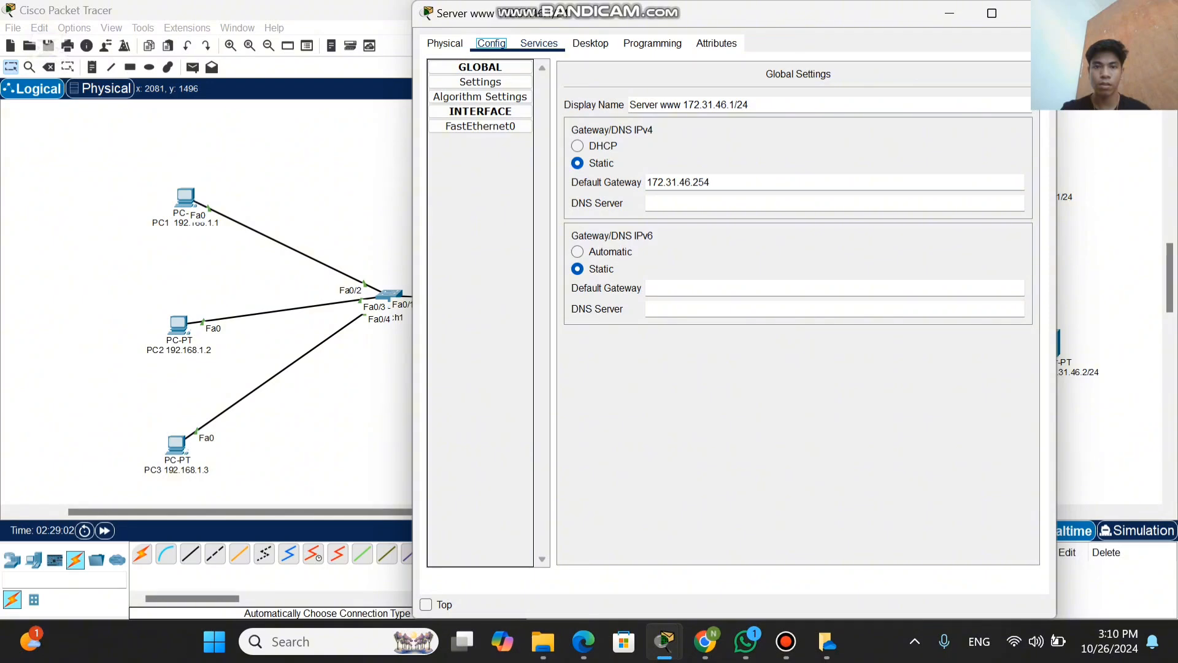
{"action": "left_click", "coordinate": [538, 43]}
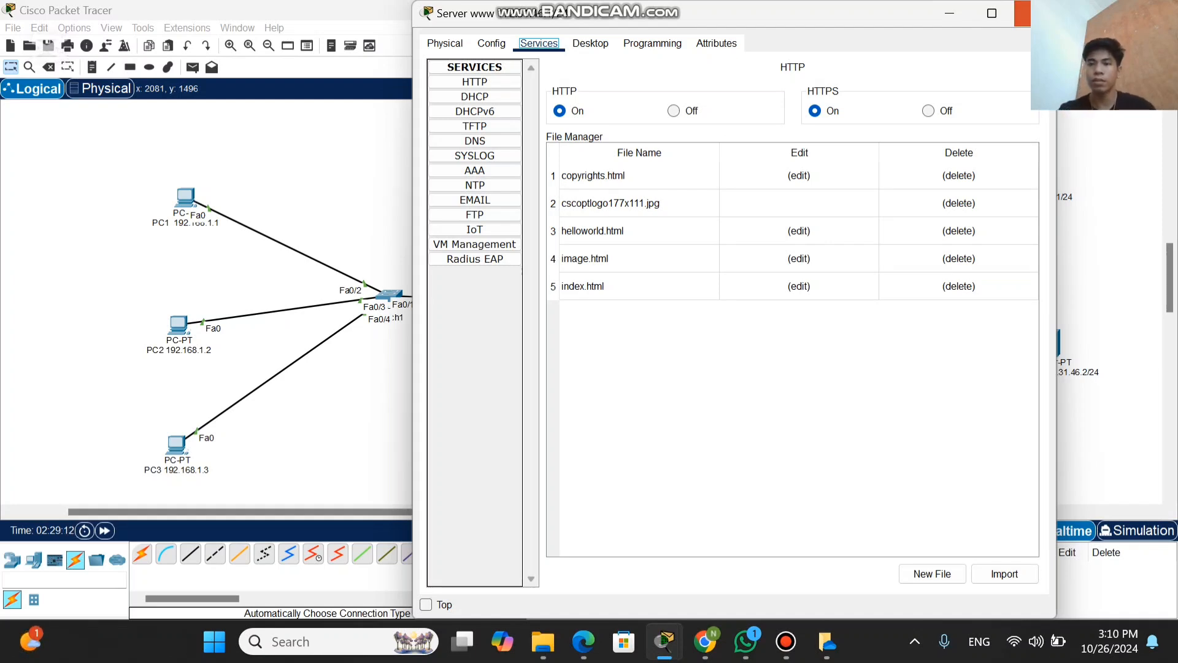
{"action": "left_click", "coordinate": [1022, 13]}
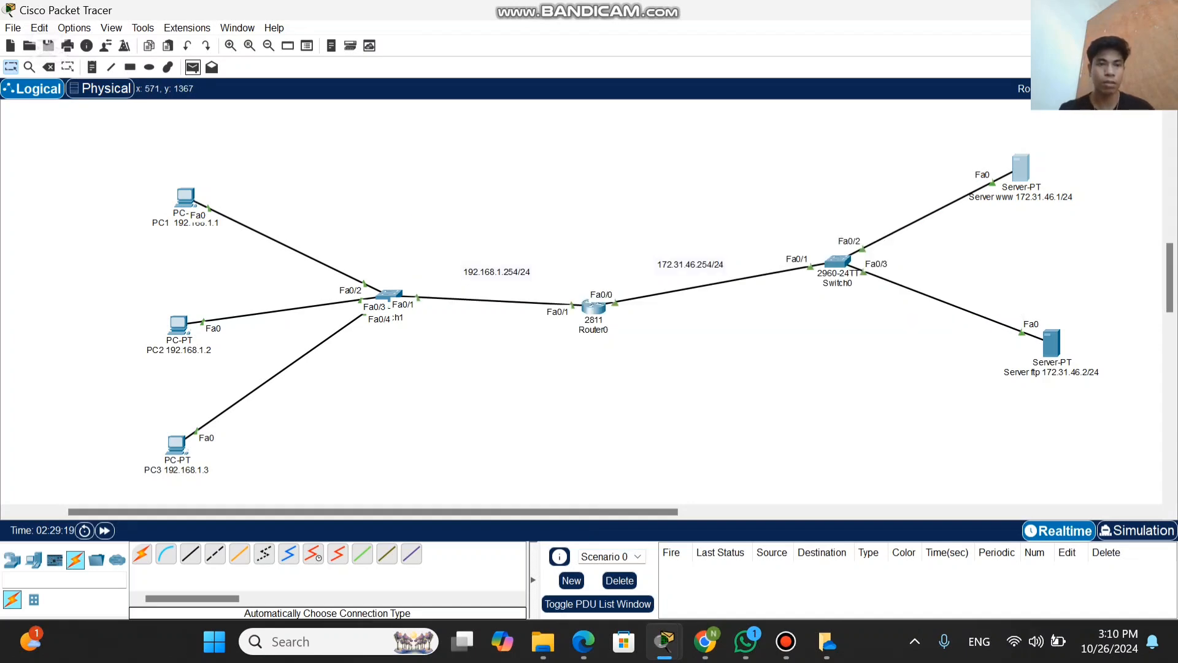
Step: Send a simple PDU from PC1 to the www server to test connectivity
{"action": "left_click", "coordinate": [192, 69]}
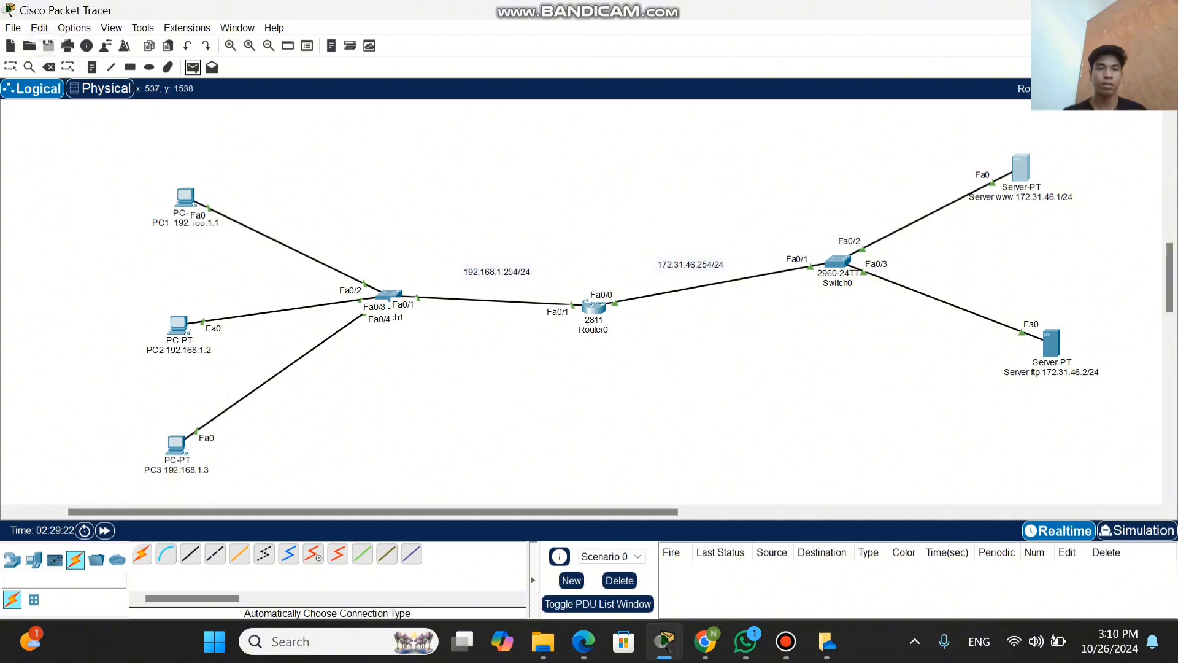
{"action": "left_click", "coordinate": [185, 198]}
{"action": "left_click", "coordinate": [1021, 166]}
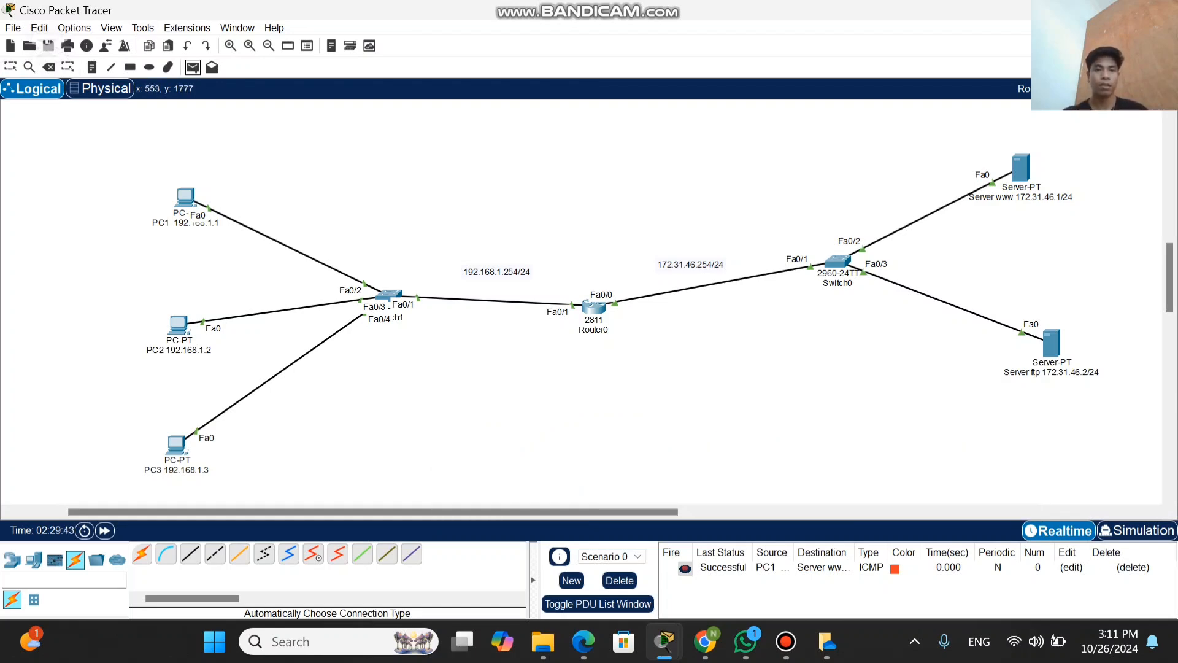
Step: Send a simple PDU from PC2 to the ftp server to test connectivity
{"action": "left_click", "coordinate": [192, 67]}
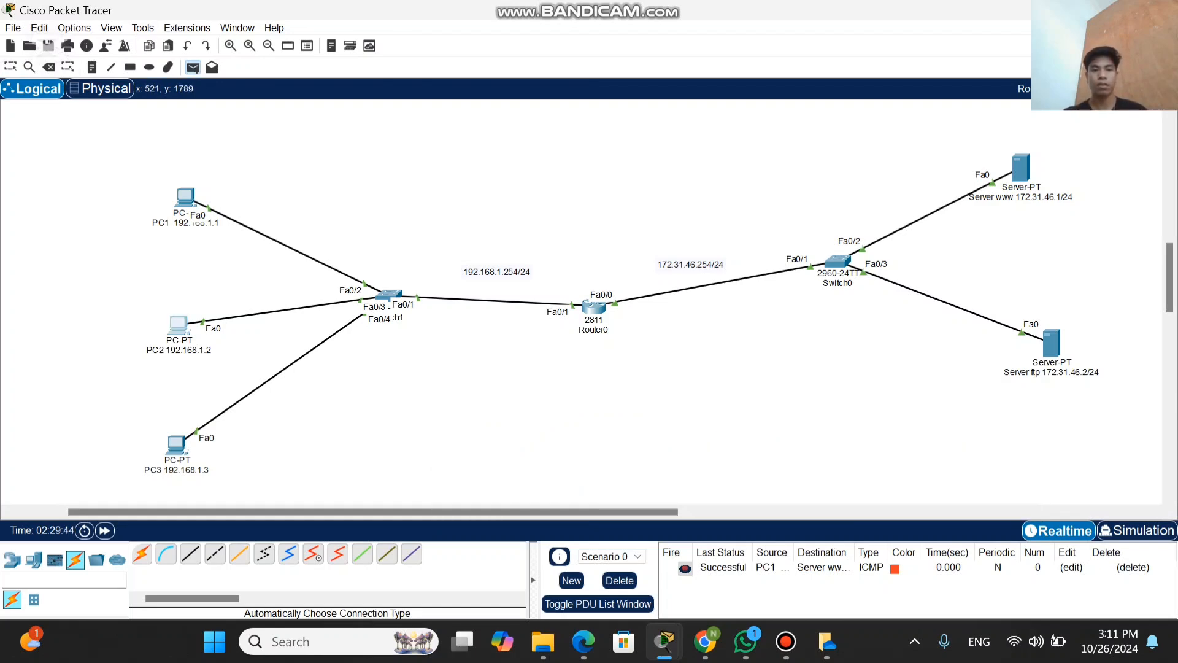
{"action": "left_click", "coordinate": [184, 328]}
{"action": "left_click", "coordinate": [1051, 343]}
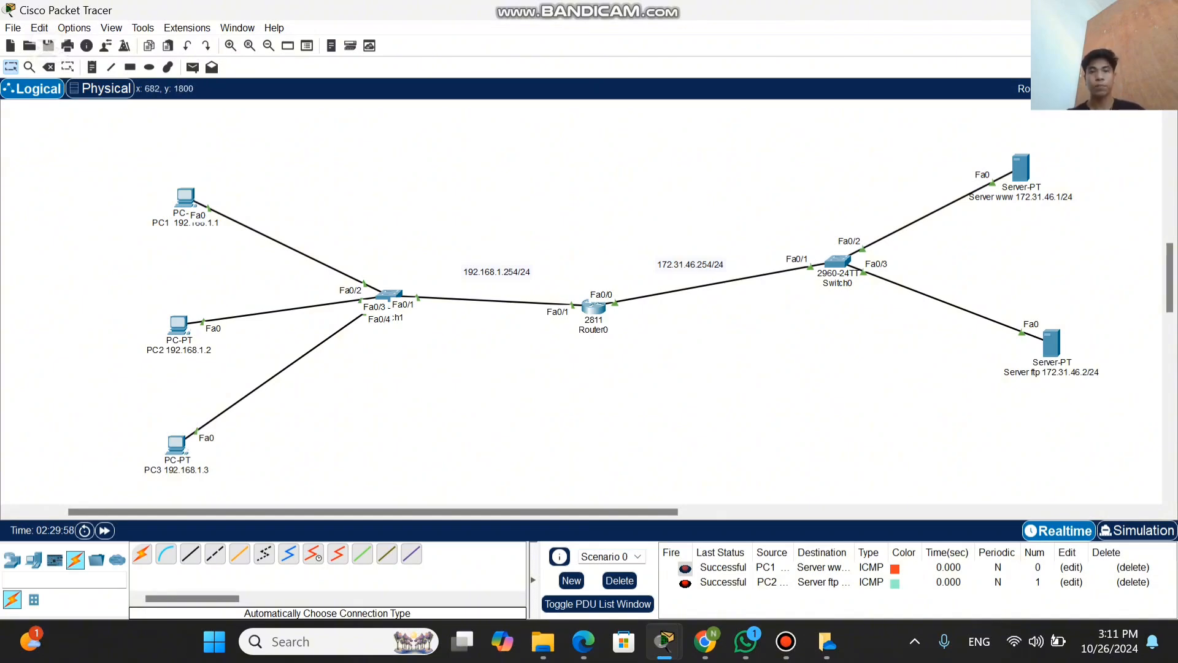
Step: Look through PC1's physical, IP configuration and programming views, exit the IP configuration, and close the PC1 window
{"action": "mouse_move", "coordinate": [644, 9]}
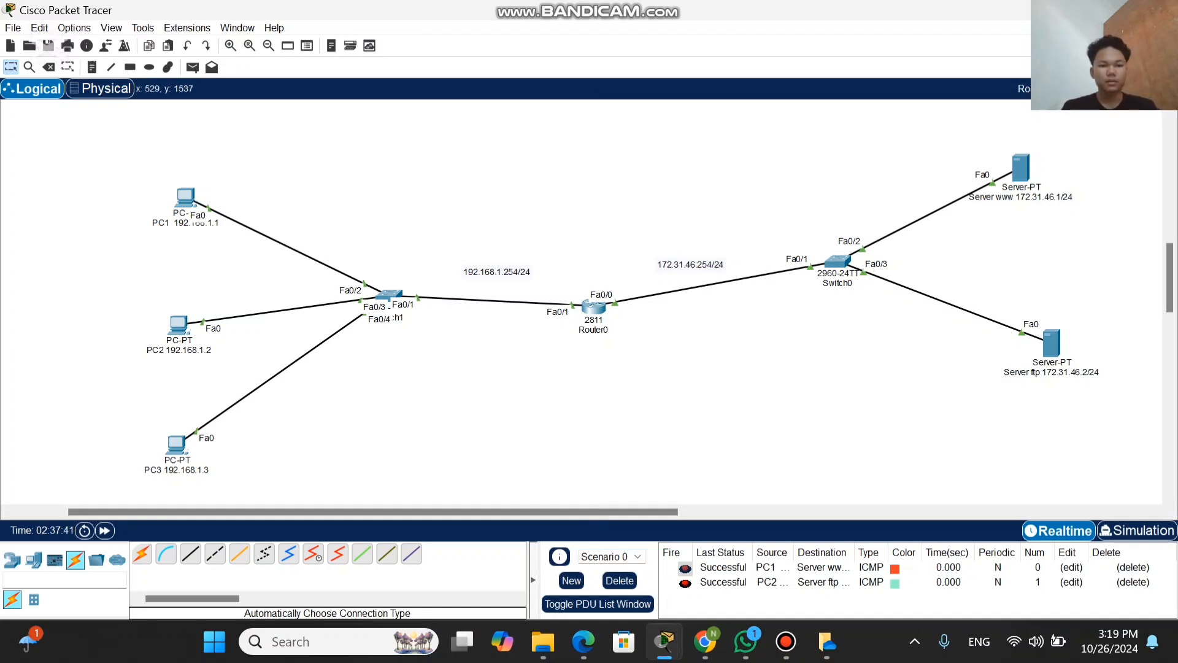
{"action": "left_click", "coordinate": [186, 199]}
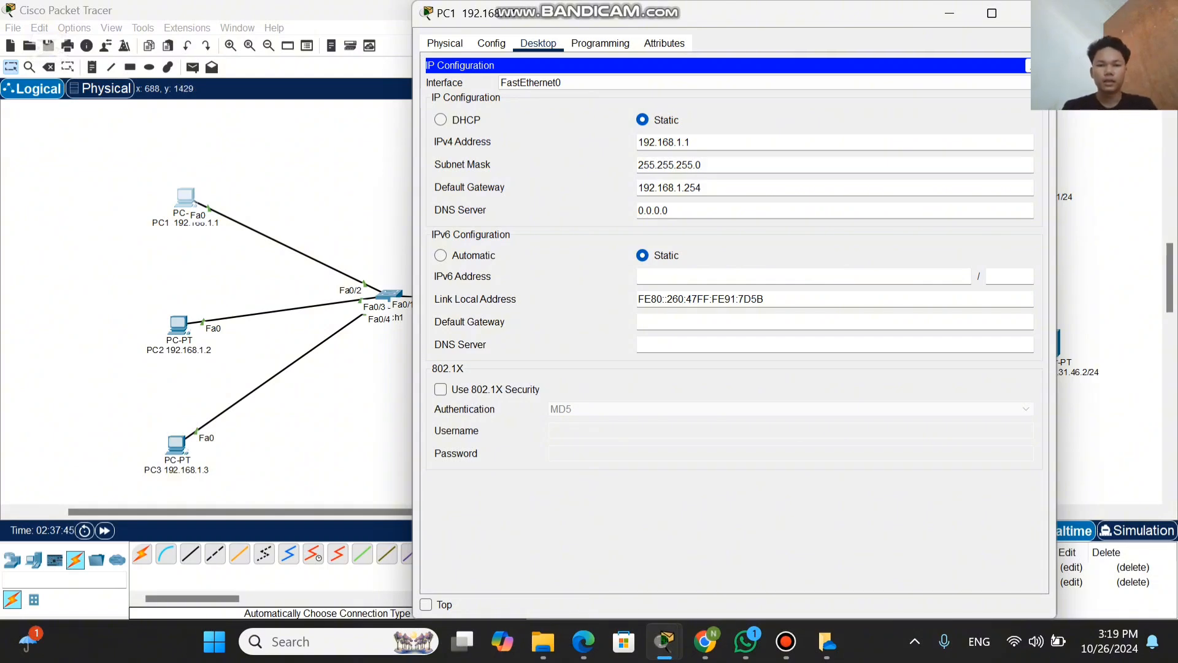
{"action": "left_click", "coordinate": [491, 43]}
{"action": "left_click", "coordinate": [445, 43]}
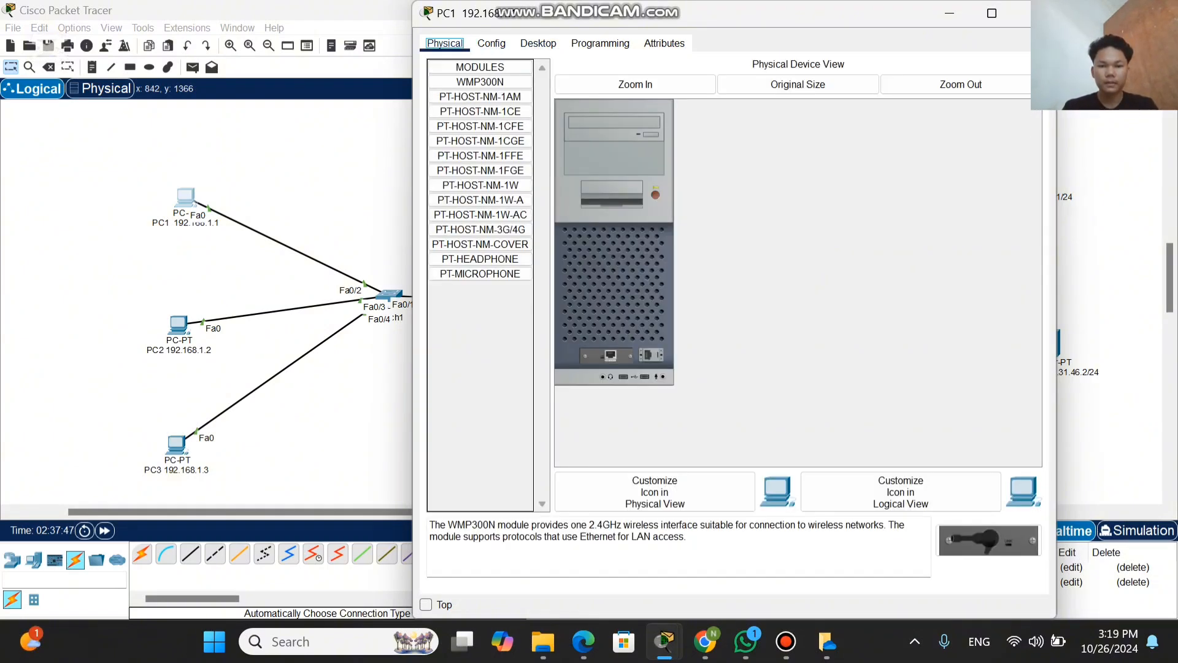
{"action": "left_click", "coordinate": [538, 43]}
{"action": "left_click", "coordinate": [488, 74]}
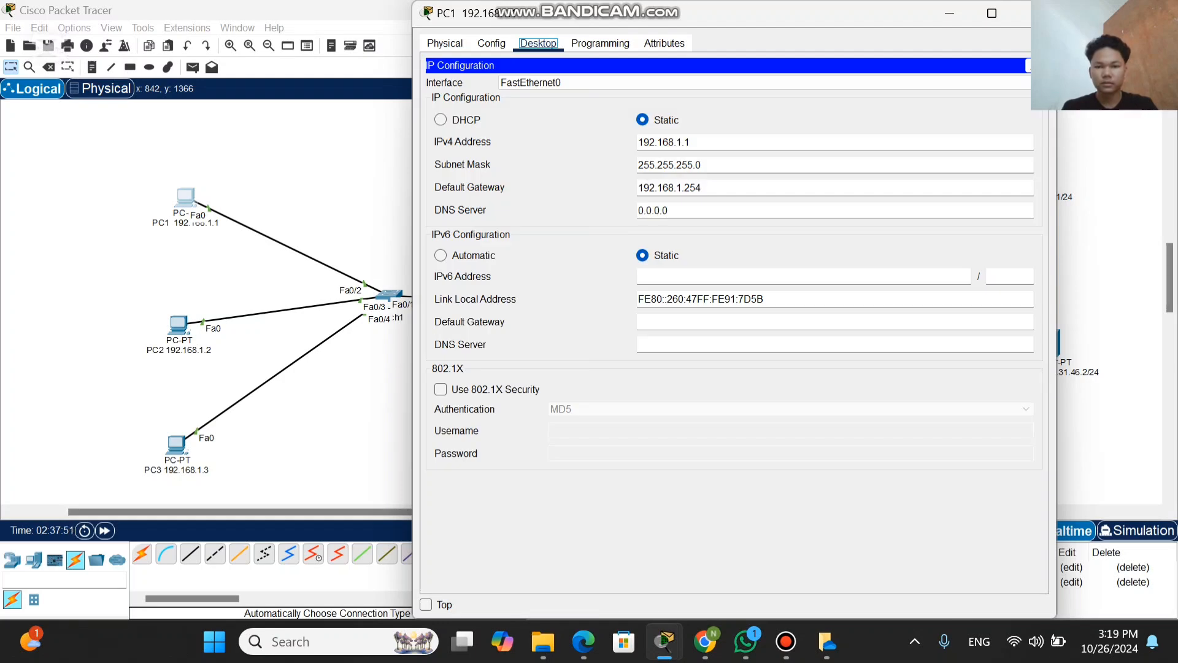
{"action": "left_click", "coordinate": [600, 43]}
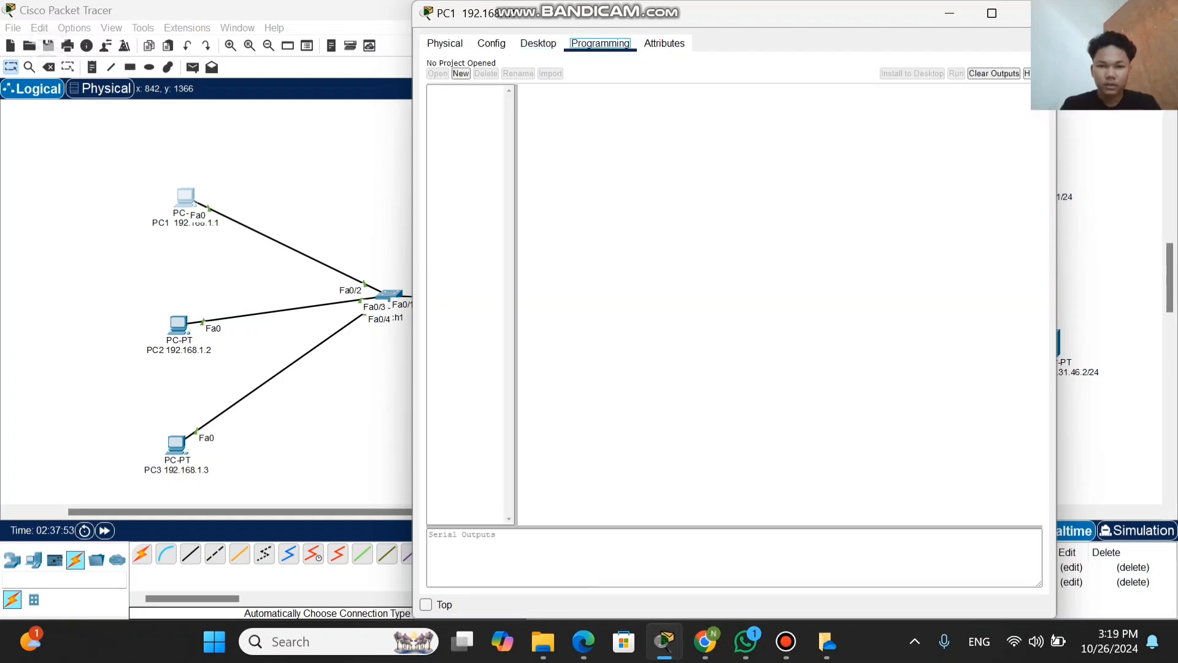
{"action": "left_click", "coordinate": [538, 43]}
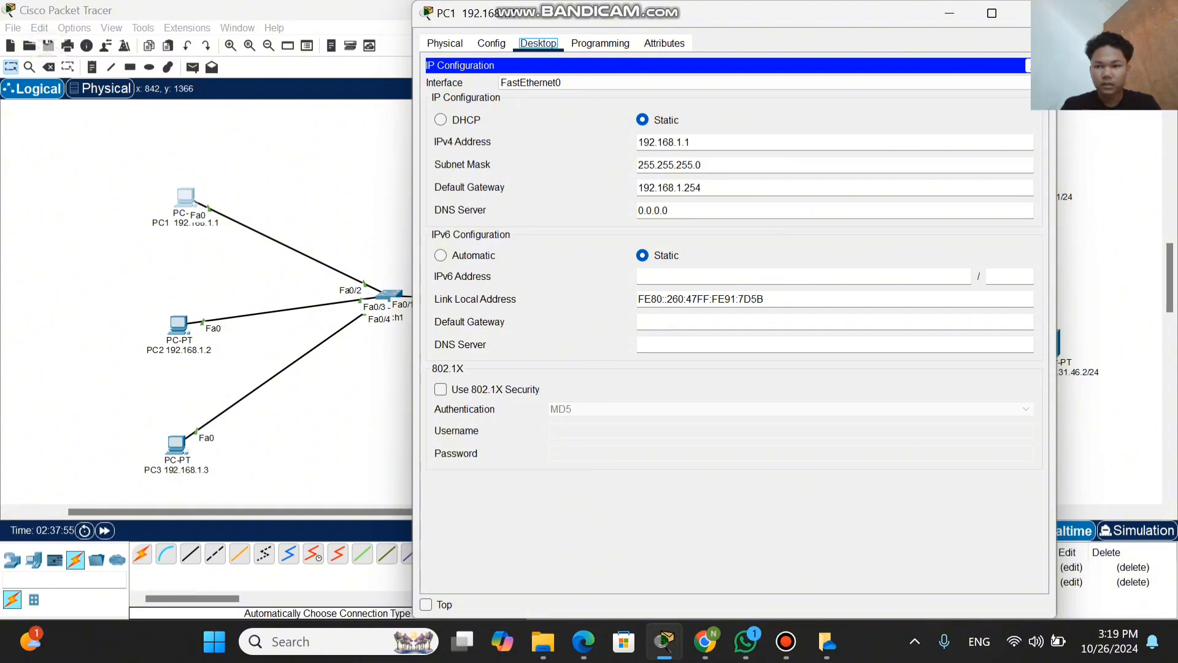
{"action": "left_click", "coordinate": [1027, 65]}
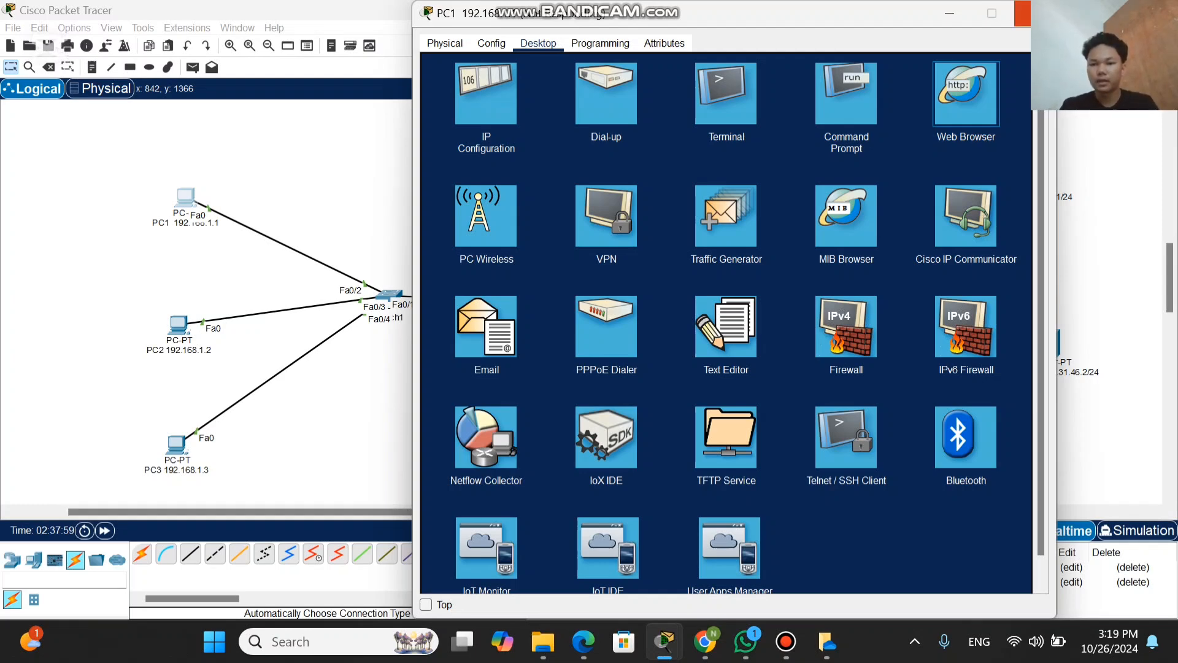
{"action": "left_click", "coordinate": [1022, 13]}
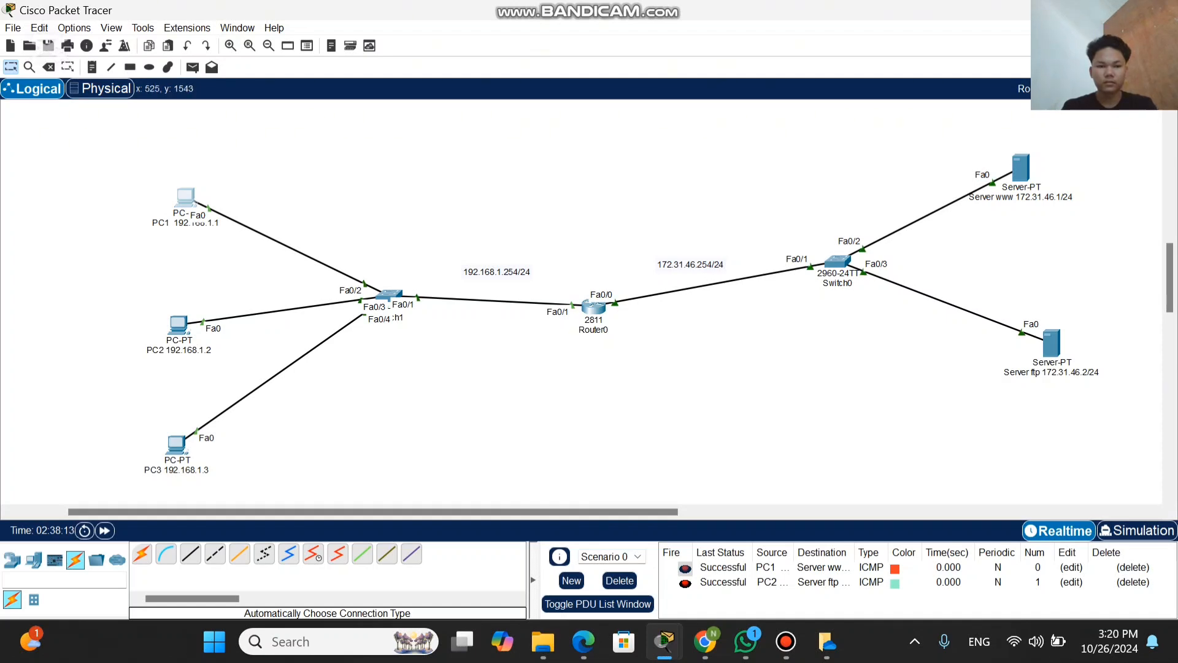
Step: Load the www server's page at 172.31.46.1 in PC1's Web Browser and minimize the PC1 window
{"action": "left_click", "coordinate": [187, 200]}
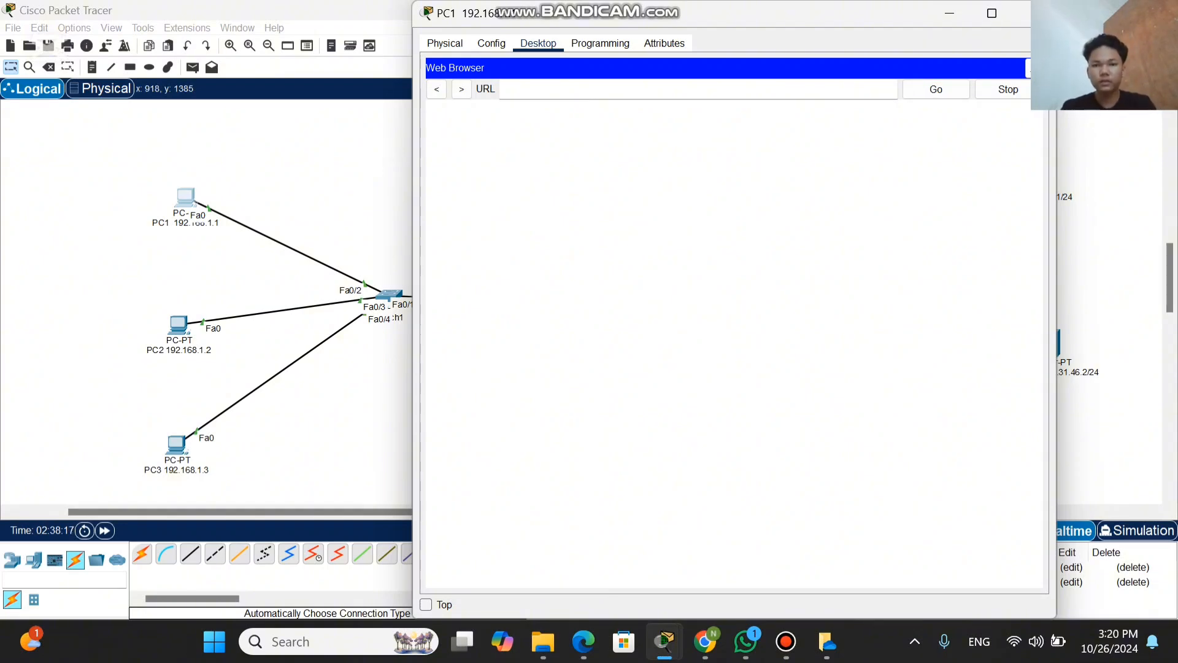
{"action": "left_click_drag", "start_coordinate": [787, 9], "coordinate": [644, 14]}
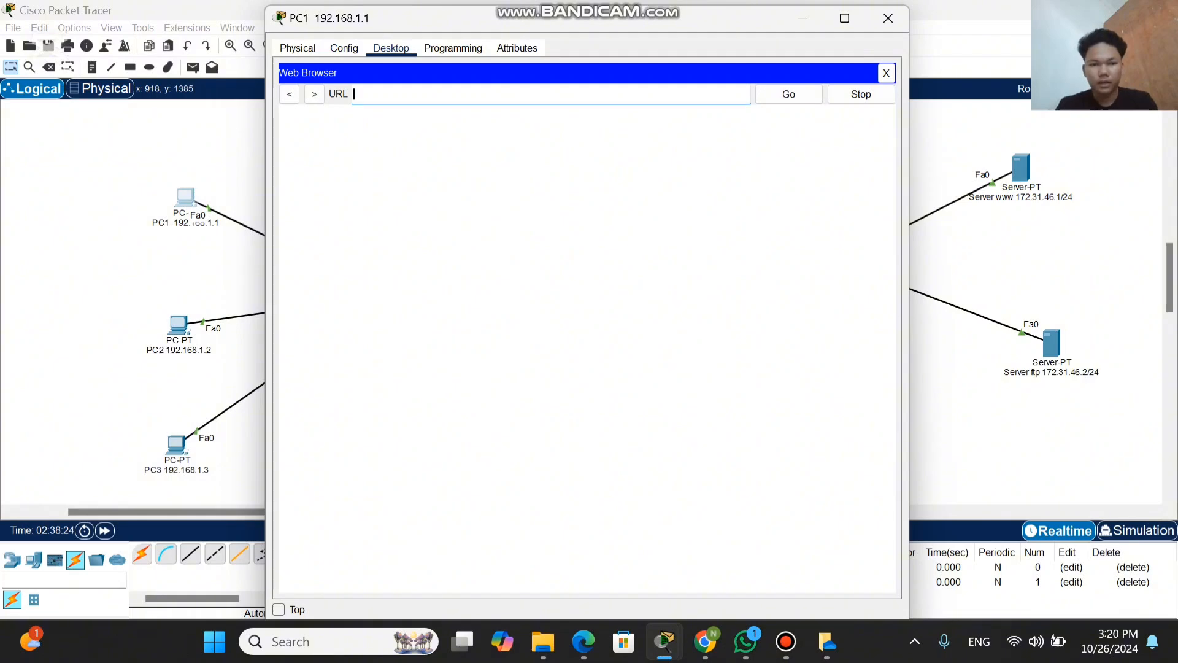
{"action": "type", "text": "1"}
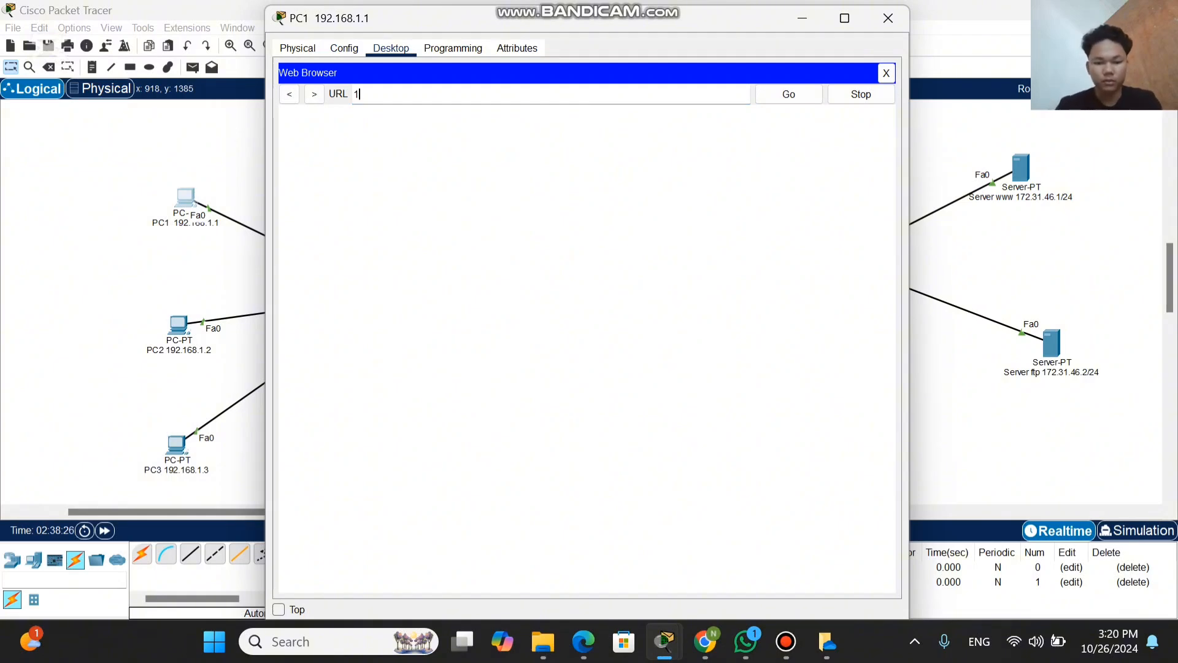
{"action": "type", "text": "72."}
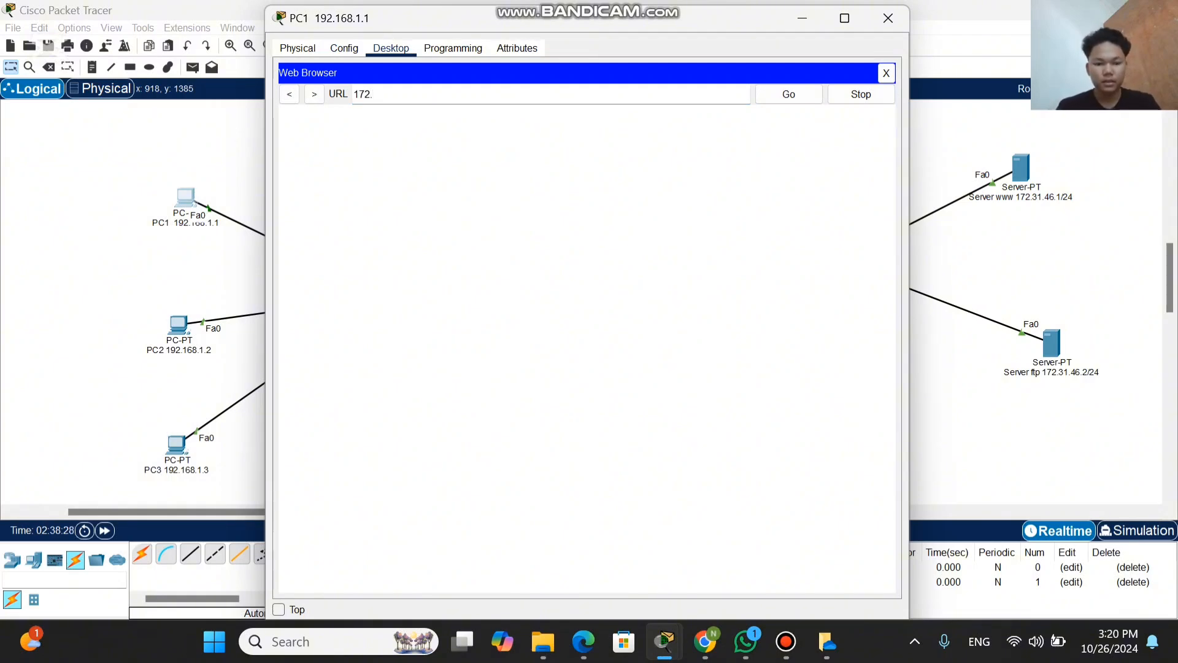
{"action": "type", "text": "31"}
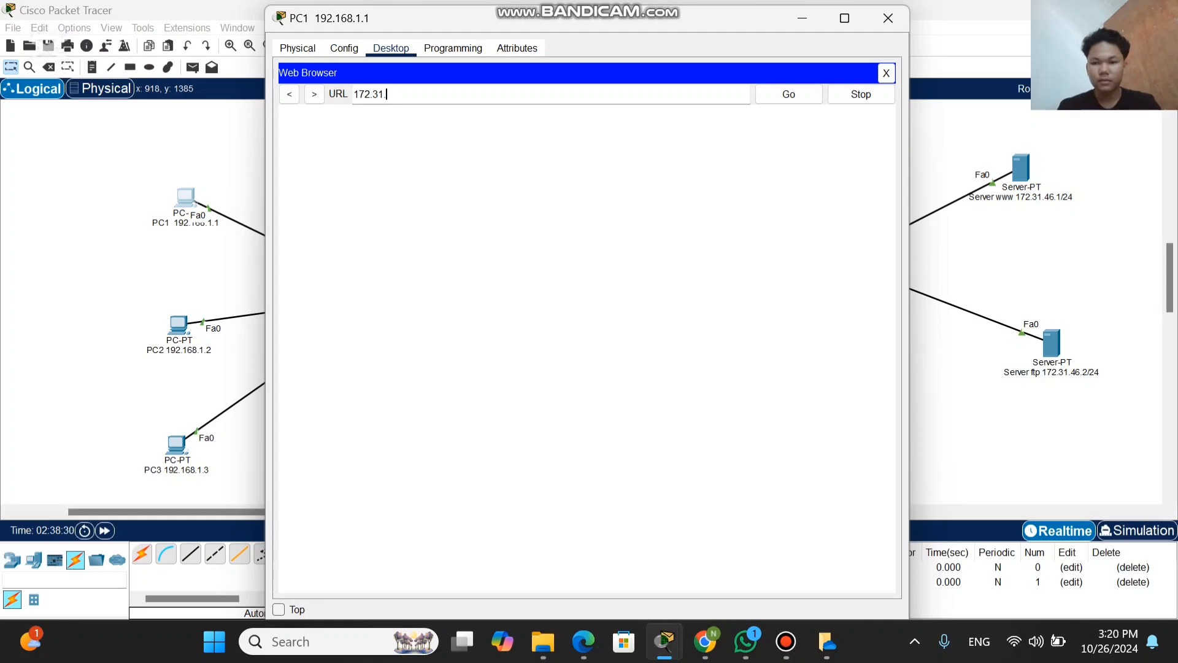
{"action": "type", "text": ".46"}
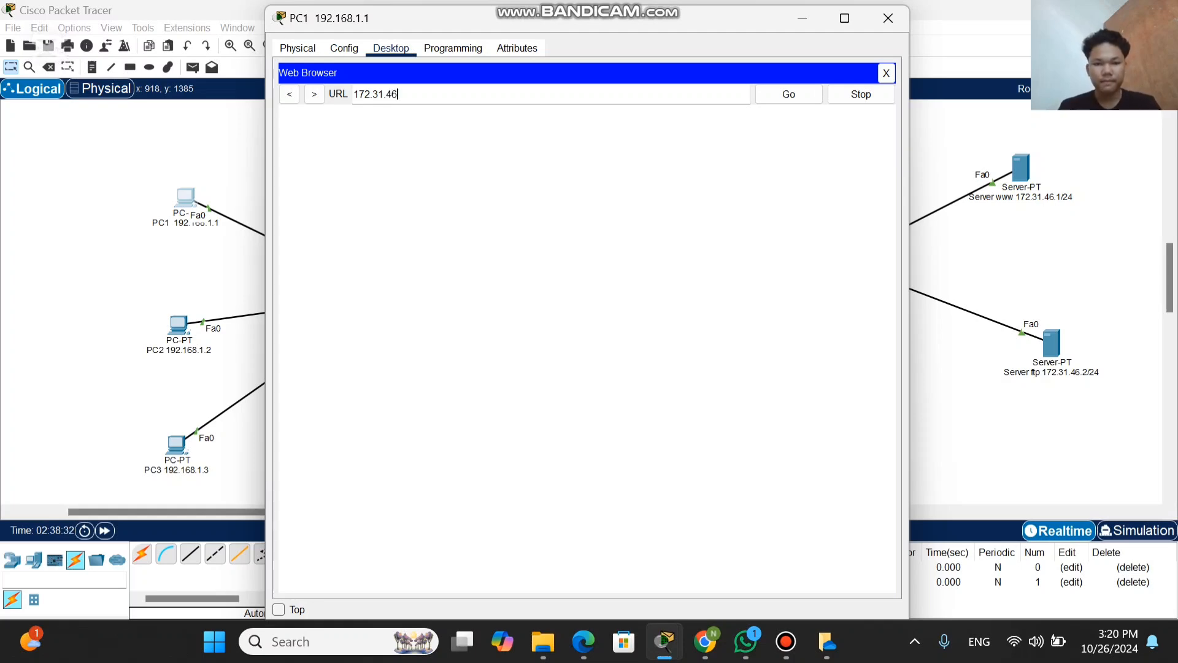
{"action": "type", "text": ".1"}
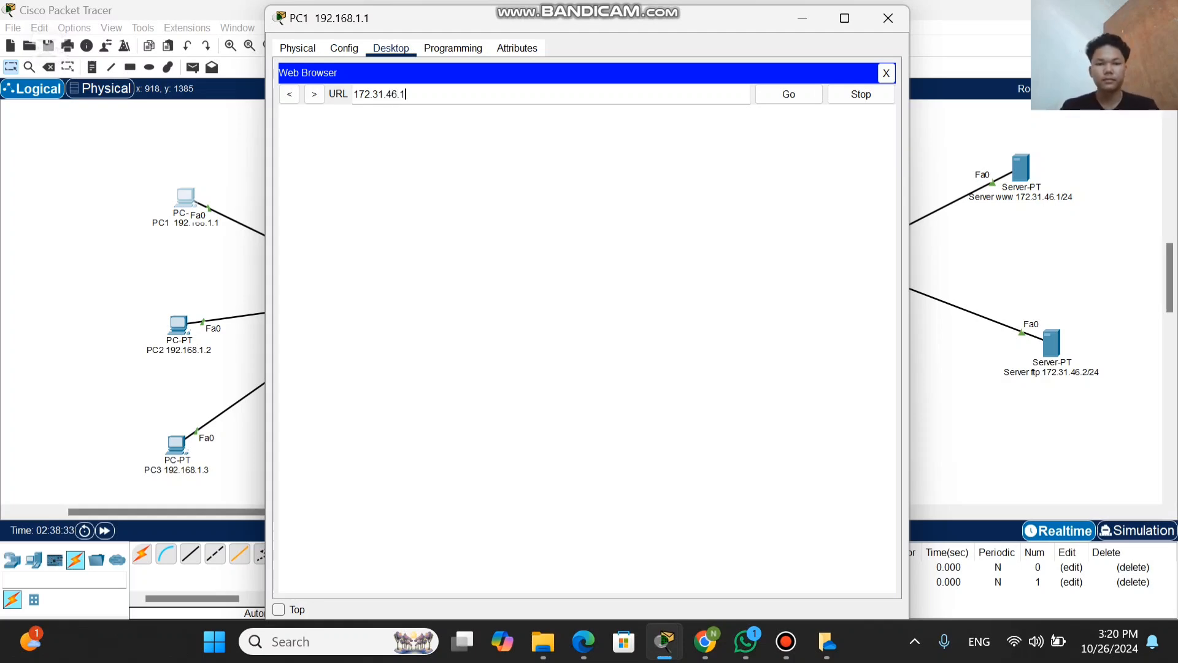
{"action": "key", "text": "Return"}
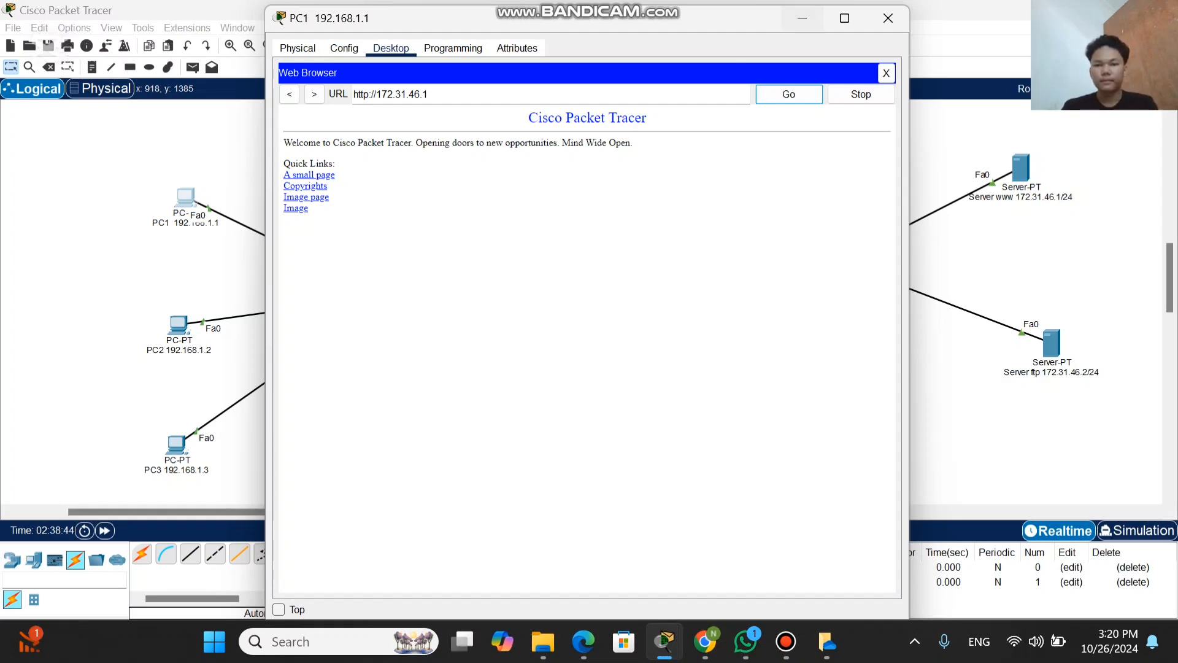
{"action": "left_click", "coordinate": [802, 18]}
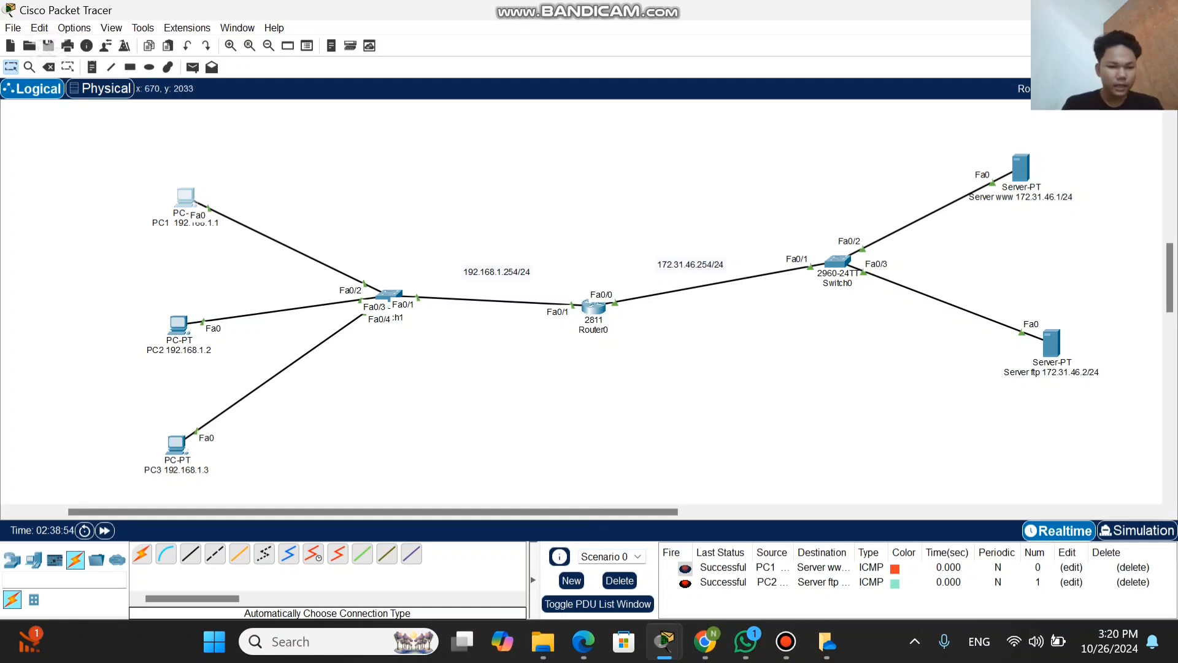
Step: Open an FTP connection to 172.31.46.2 from PC3's Command Prompt
{"action": "left_click", "coordinate": [176, 443]}
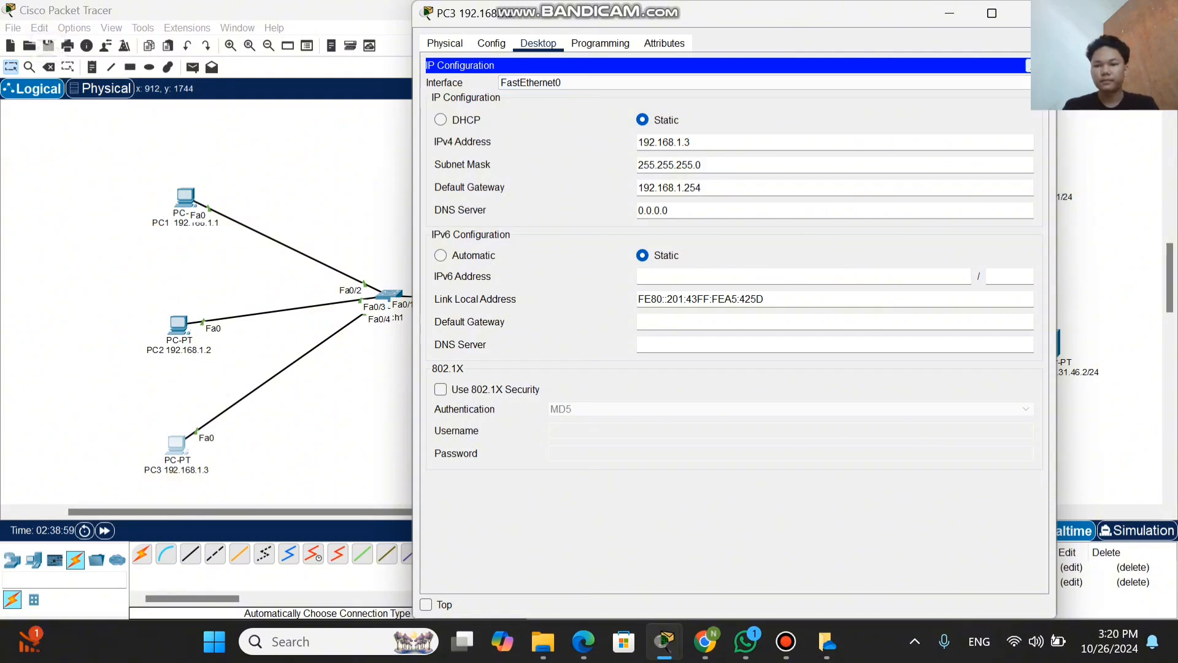
{"action": "left_click", "coordinate": [1028, 65]}
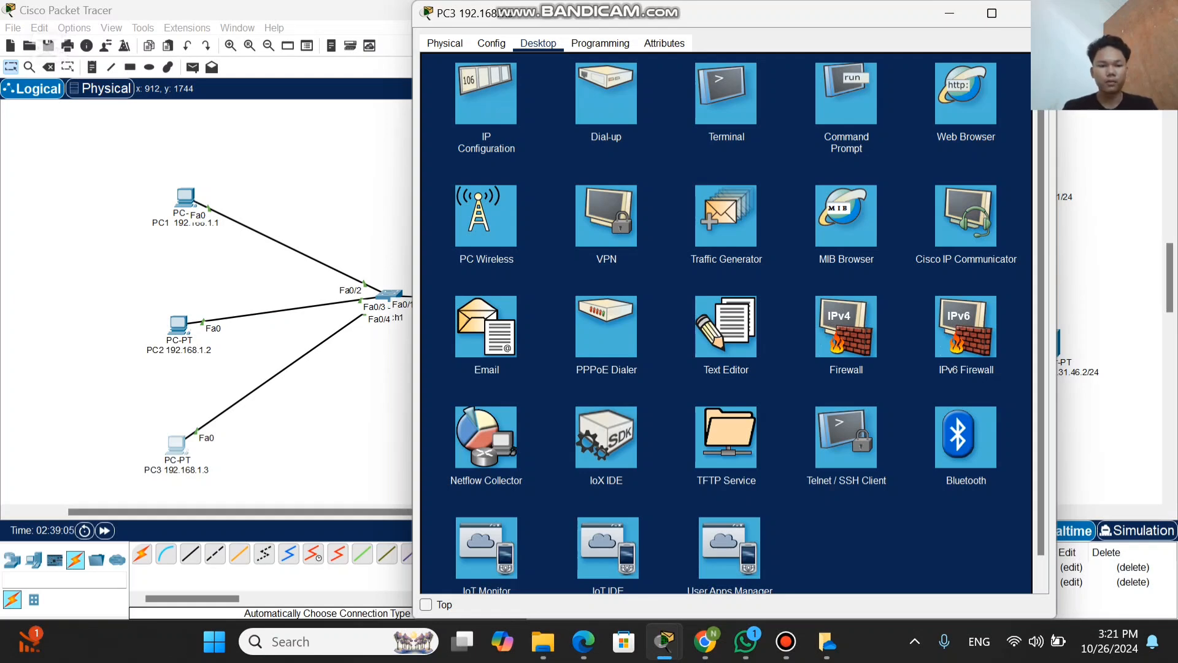
{"action": "left_click", "coordinate": [846, 93]}
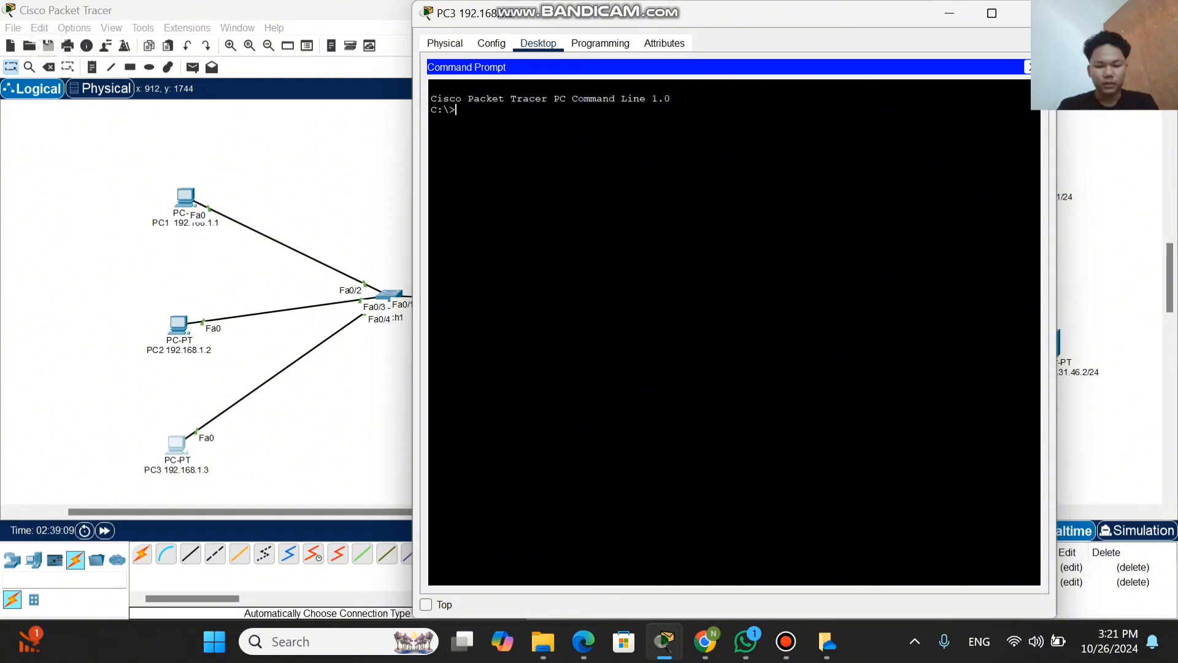
{"action": "type", "text": "ftp"}
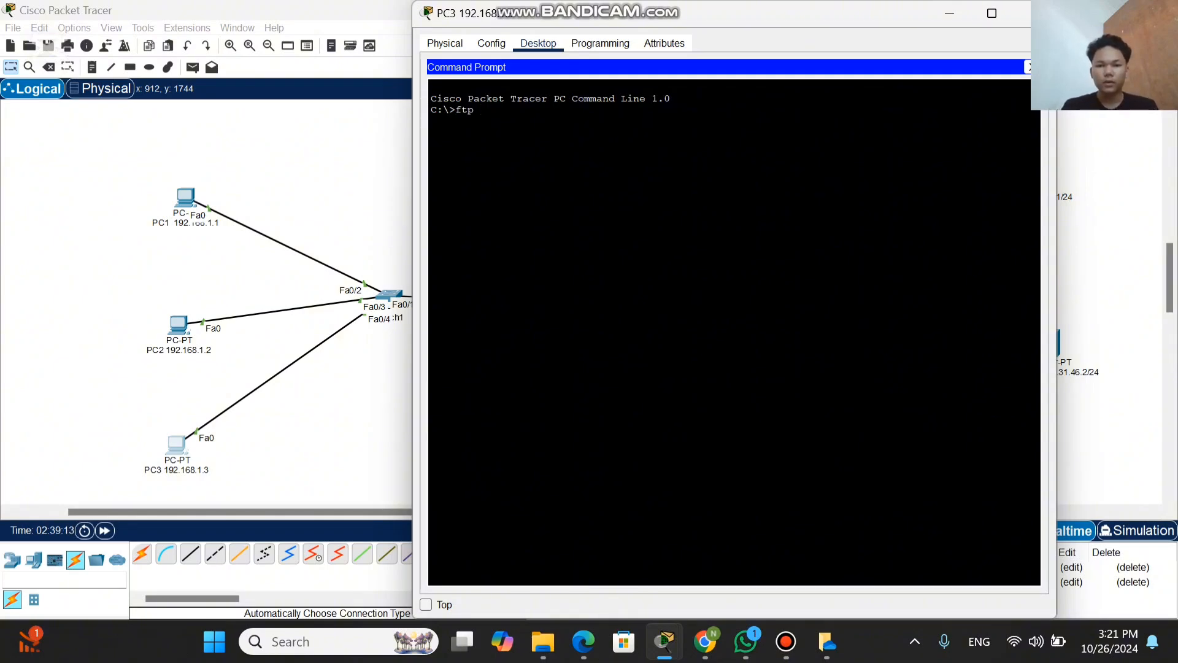
{"action": "left_click_drag", "start_coordinate": [779, 19], "coordinate": [679, 27]}
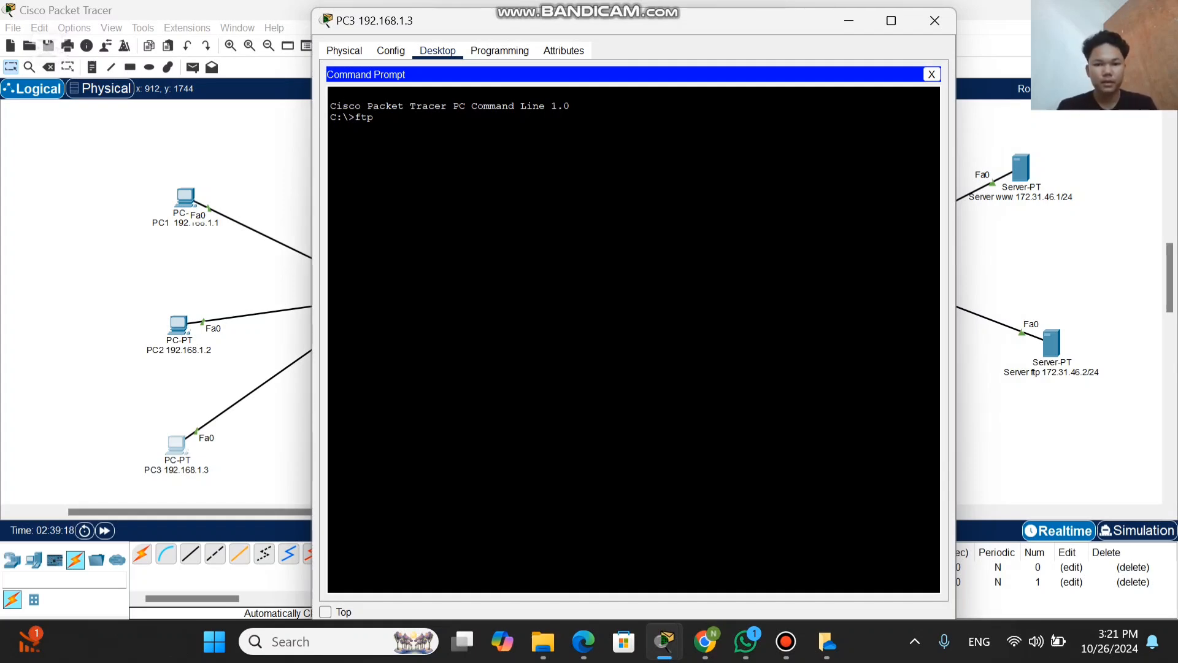
{"action": "type", "text": "172"}
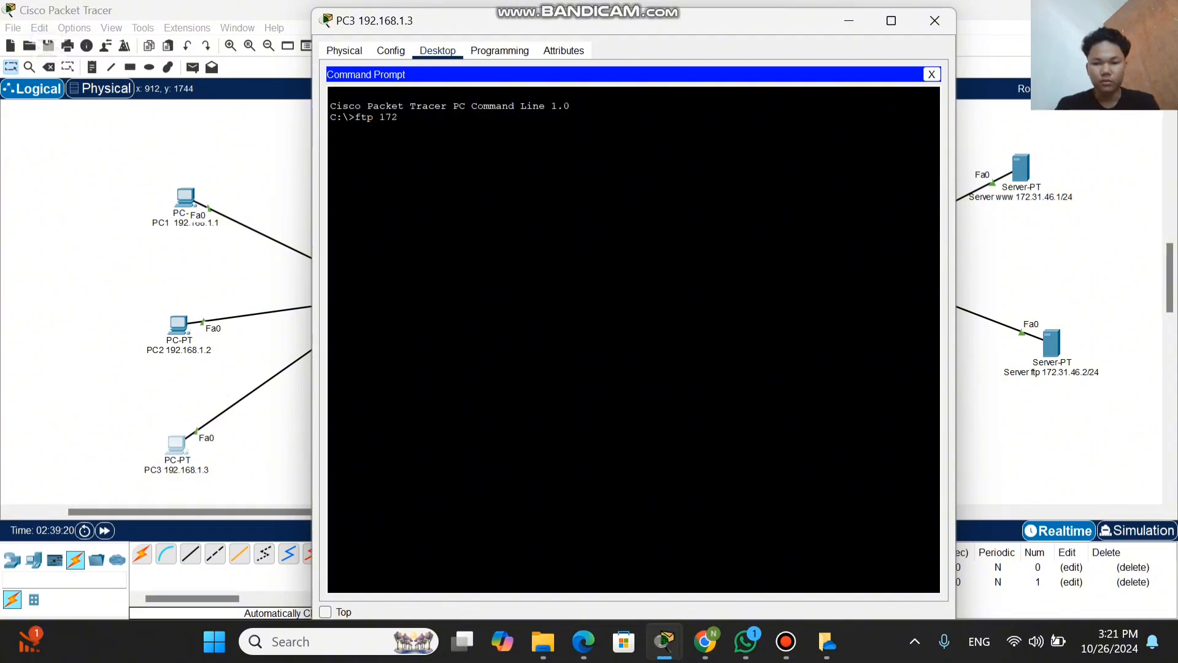
{"action": "type", "text": "."}
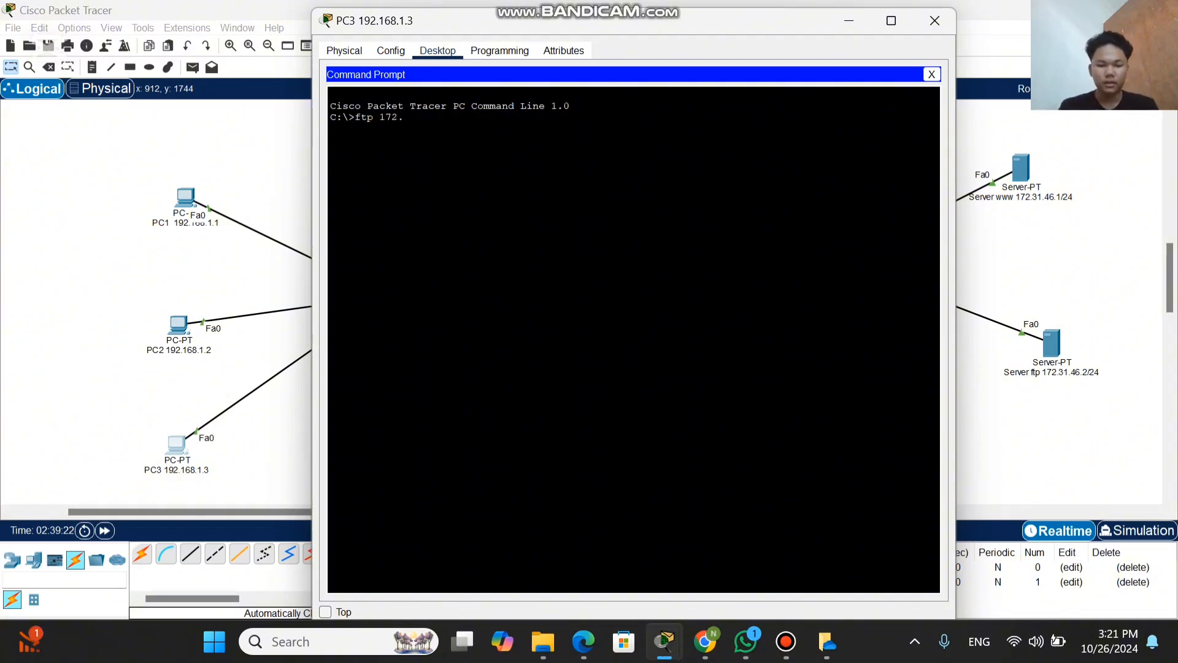
{"action": "type", "text": "31.46"}
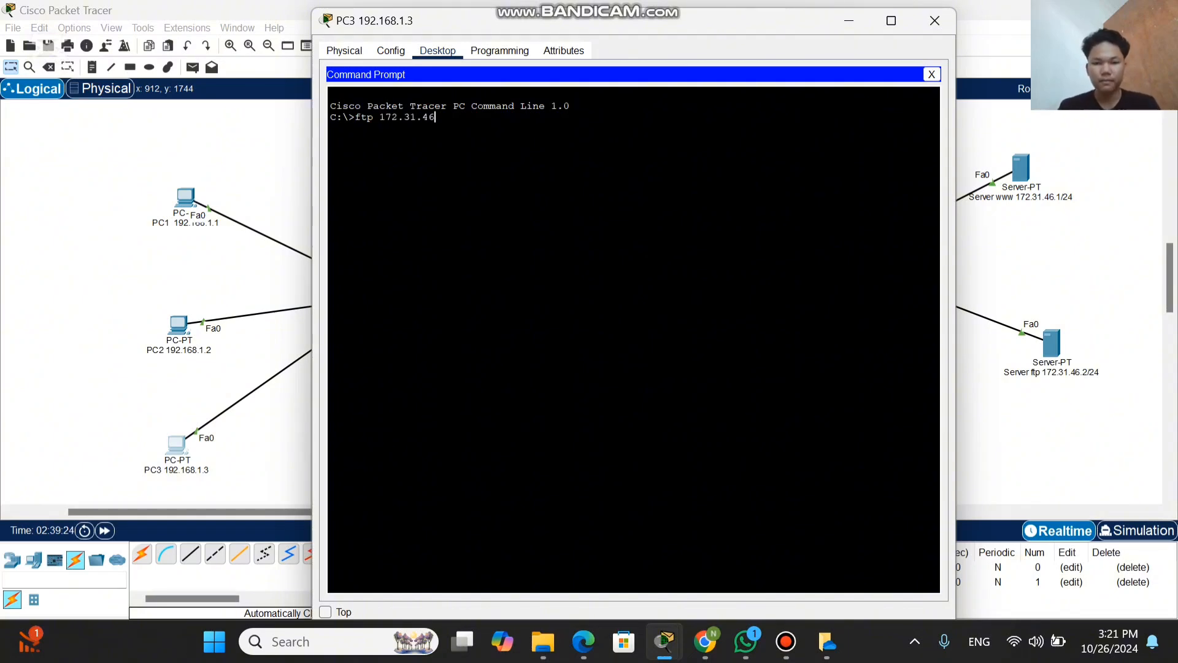
{"action": "type", "text": ".2"}
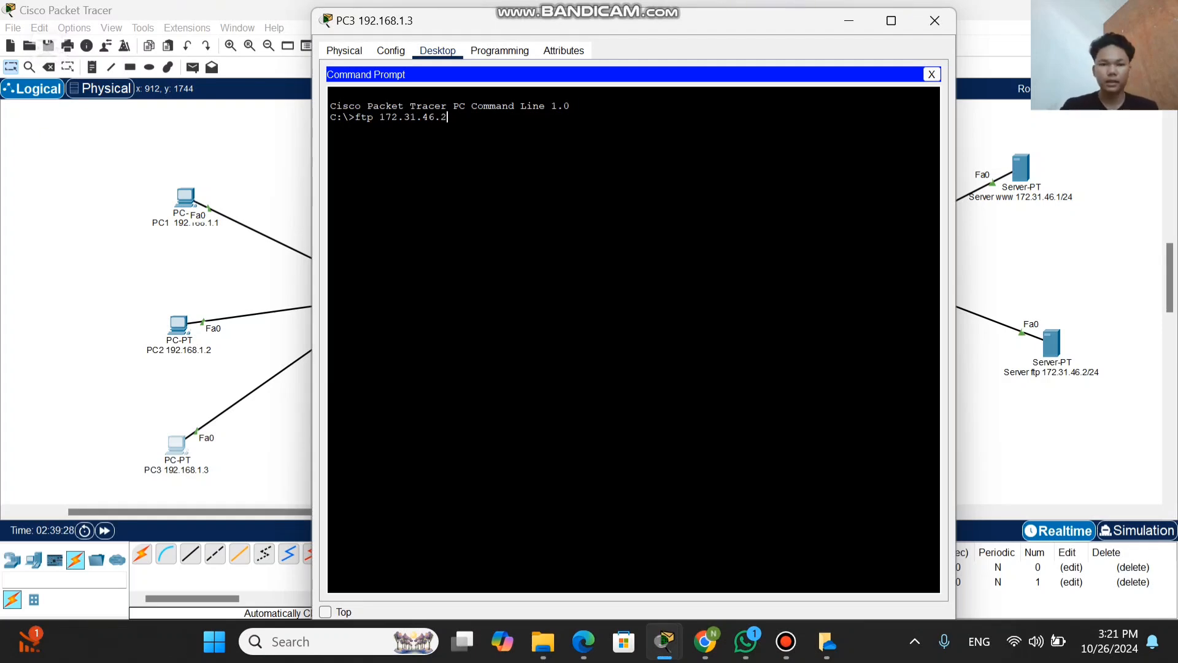
{"action": "key", "text": "Return"}
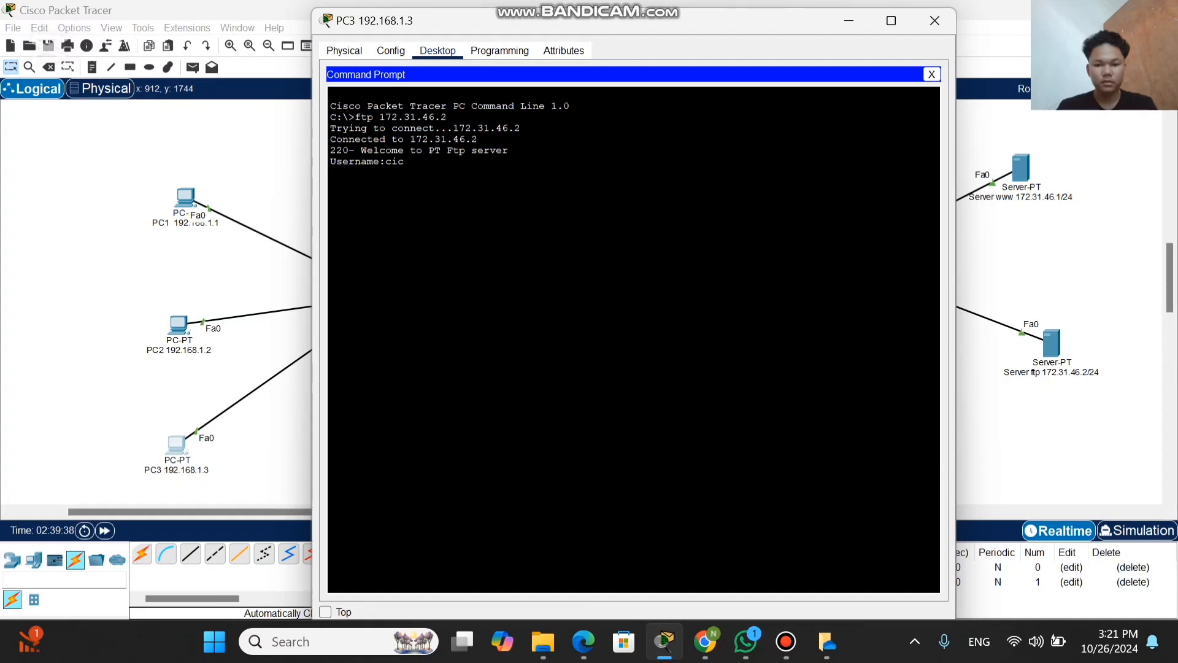
Step: Log in to the ftp server with the username cisco and the account password
{"action": "type", "text": "sco"}
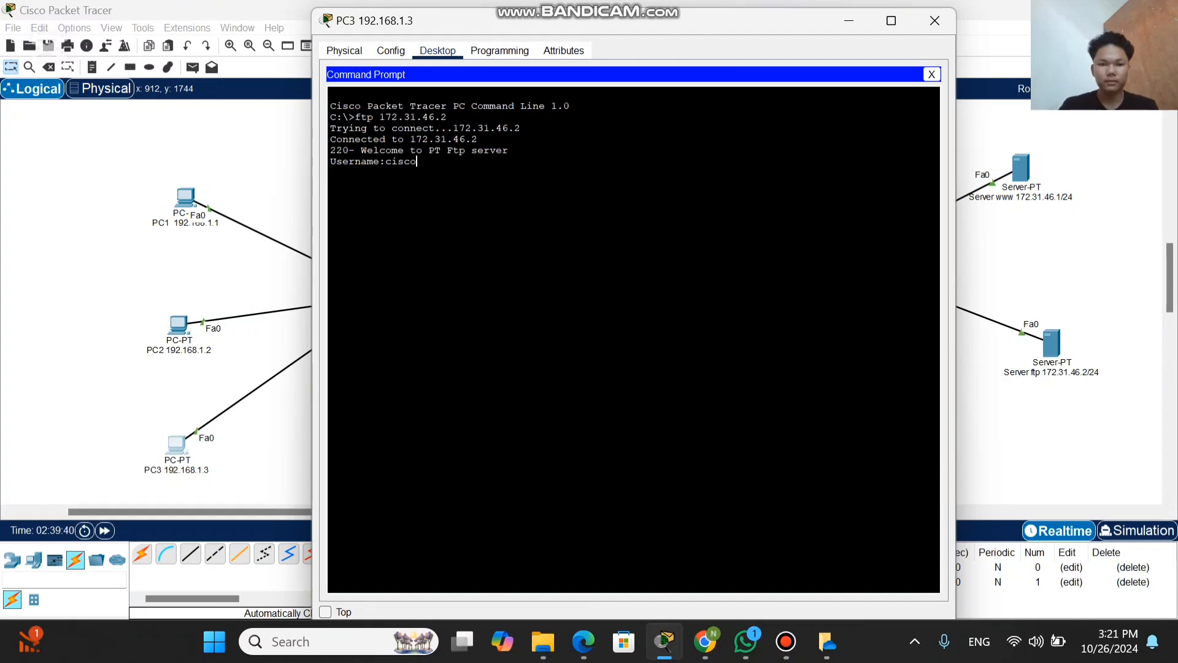
{"action": "key", "text": "Return"}
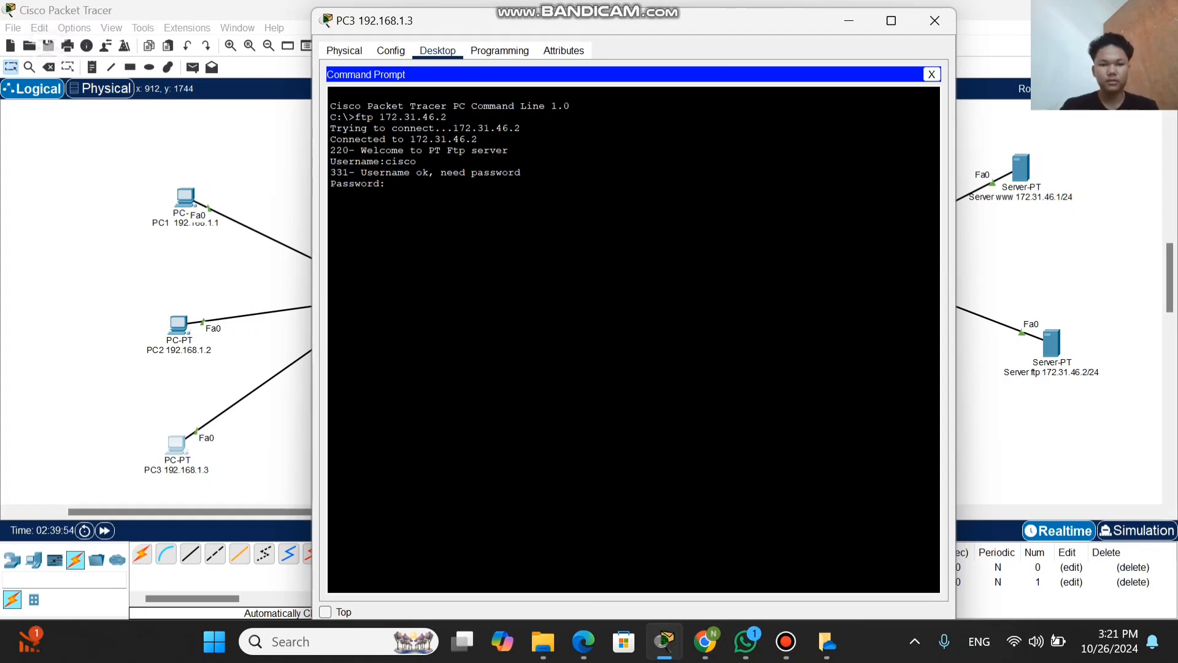
{"action": "key", "text": "Return"}
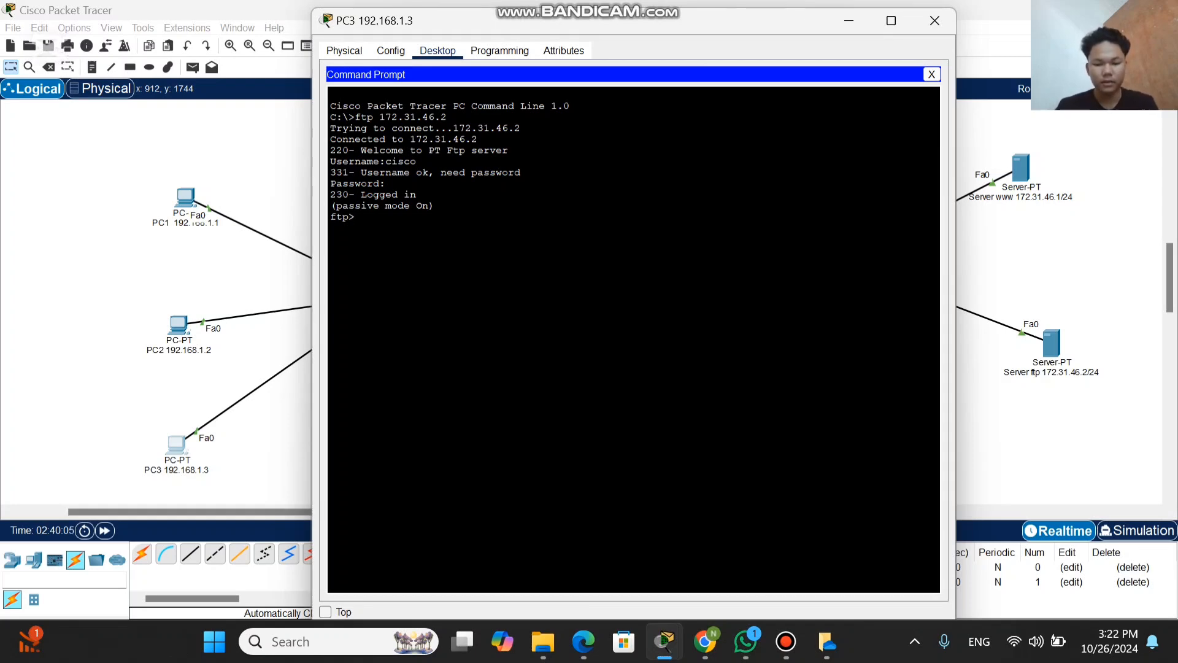
Step: List the ftp server's directory with dir, look through the listed files, and minimize the PC3 window
{"action": "type", "text": "dir"}
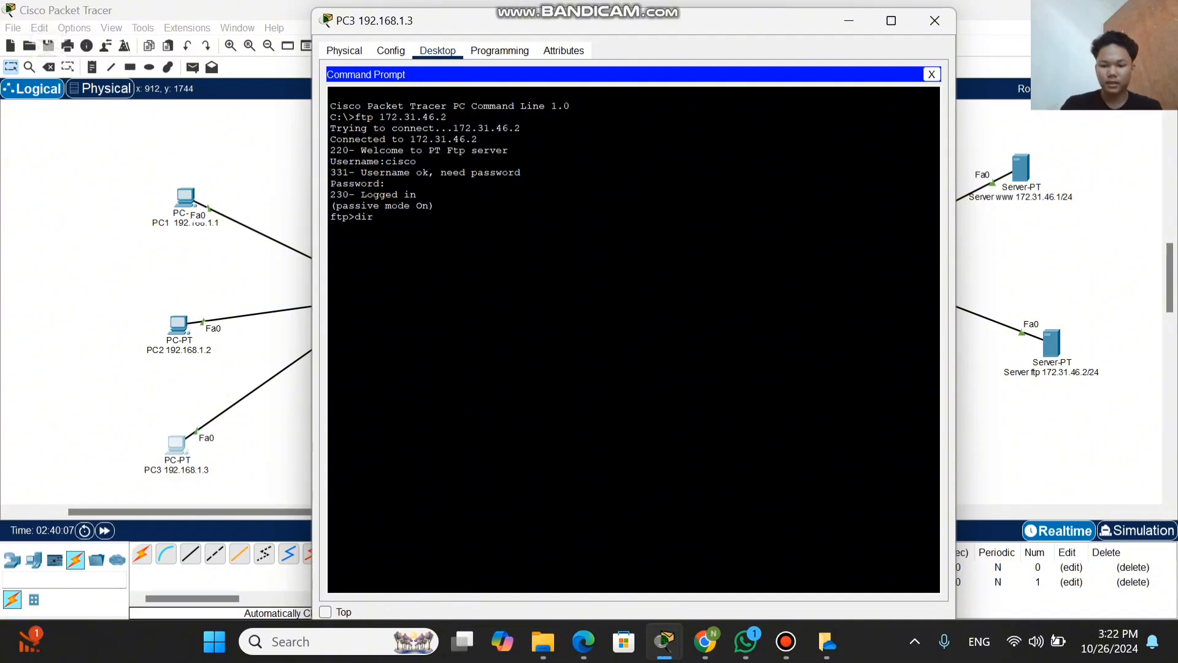
{"action": "key", "text": "Return"}
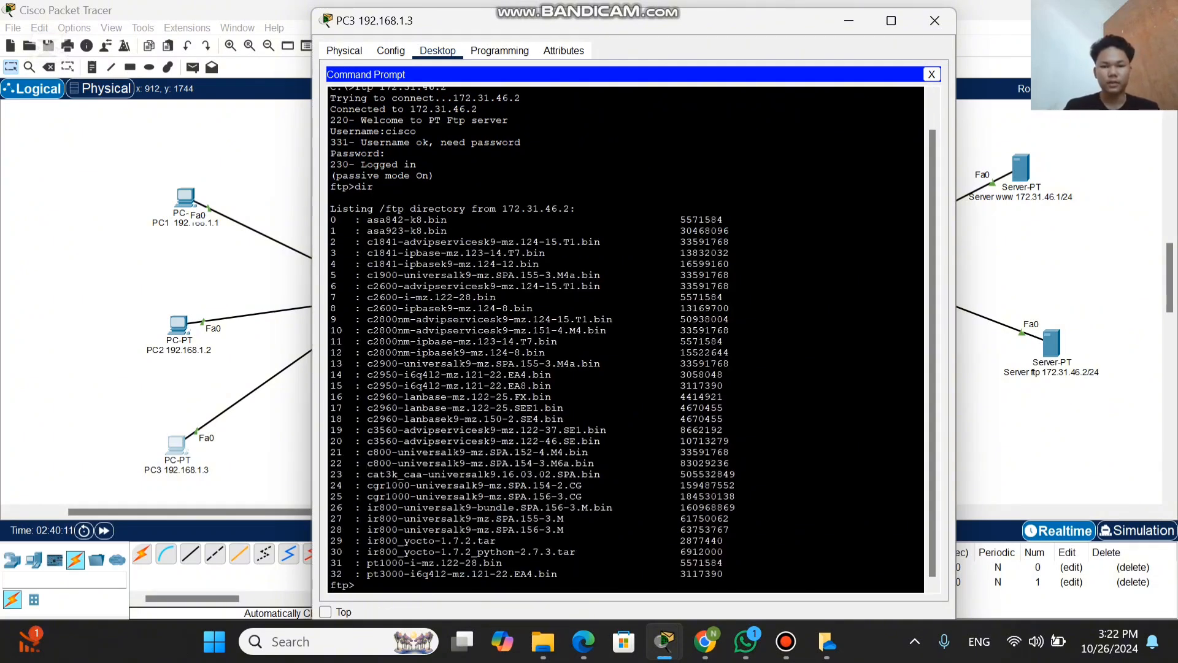
{"action": "scroll", "coordinate": [626, 339], "scroll_direction": "up", "scroll_amount": 1}
{"action": "scroll", "coordinate": [626, 339], "scroll_direction": "down", "scroll_amount": 1}
{"action": "scroll", "coordinate": [625, 339], "scroll_direction": "up", "scroll_amount": 1}
{"action": "scroll", "coordinate": [626, 339], "scroll_direction": "down", "scroll_amount": 1}
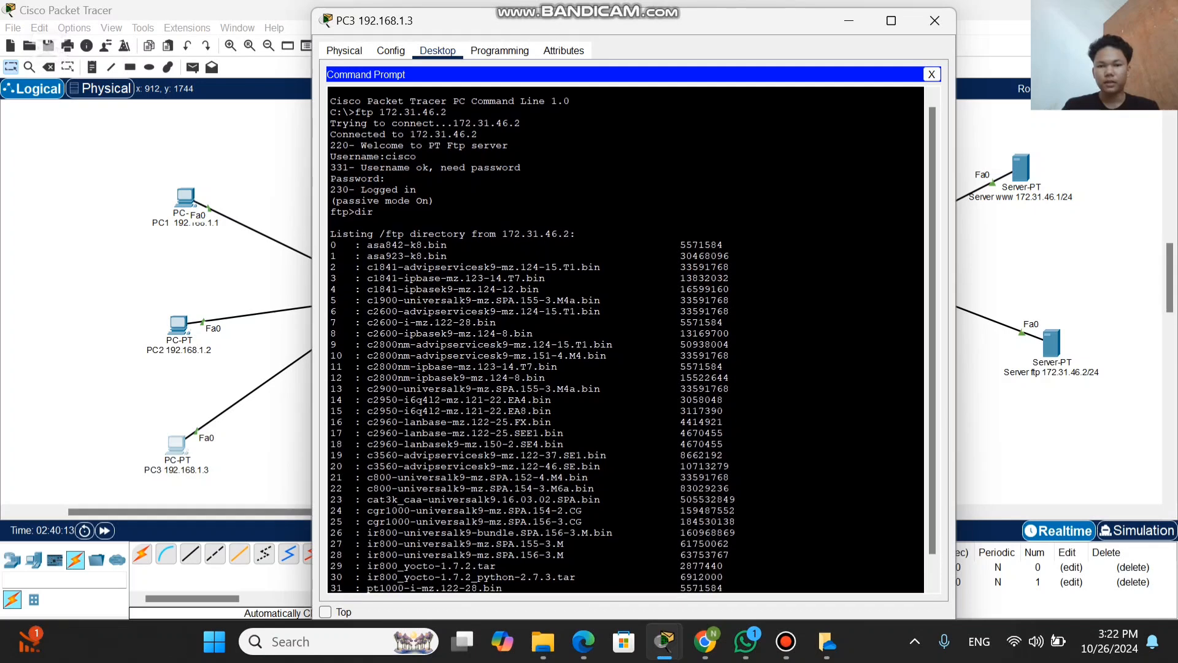
{"action": "scroll", "coordinate": [626, 339], "scroll_direction": "down", "scroll_amount": 1}
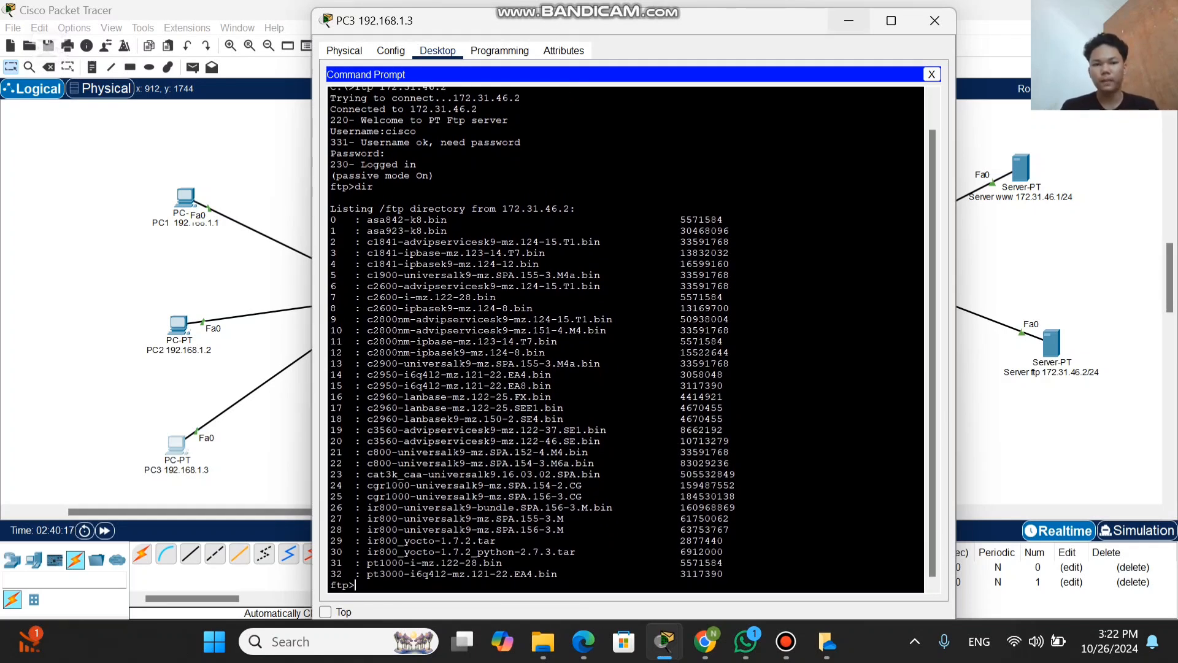
{"action": "left_click", "coordinate": [848, 20]}
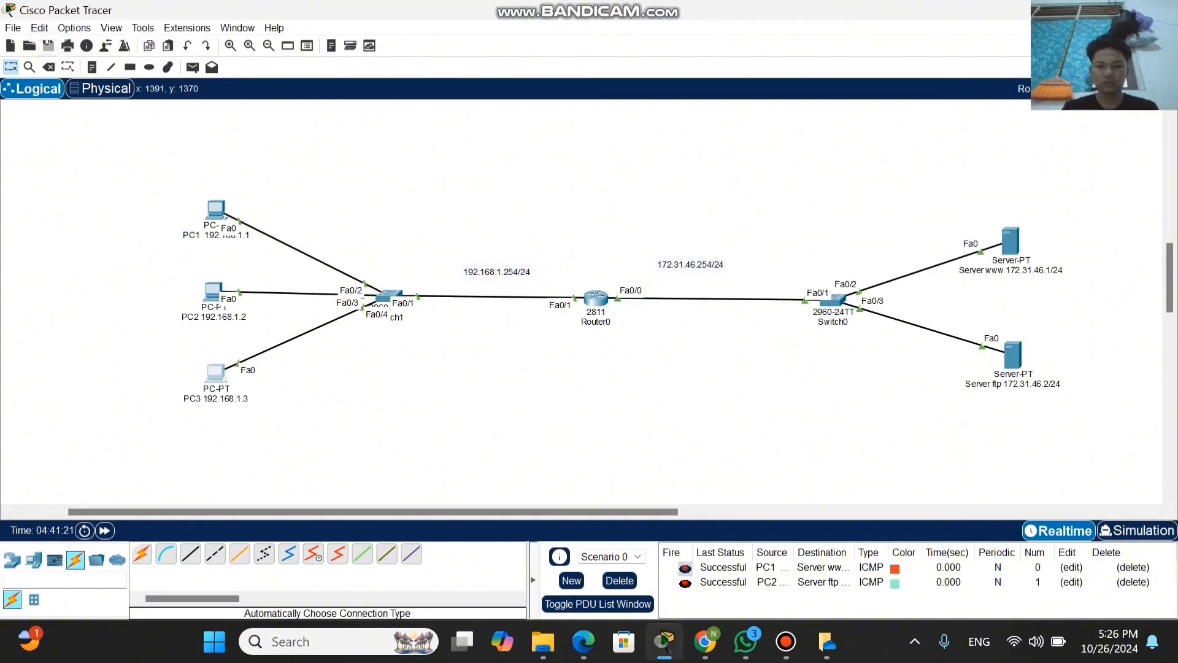
Step: Install an NM-2FE2W module in Router0's empty network module slot
{"action": "scroll", "coordinate": [589, 294], "scroll_direction": "down", "scroll_amount": 3}
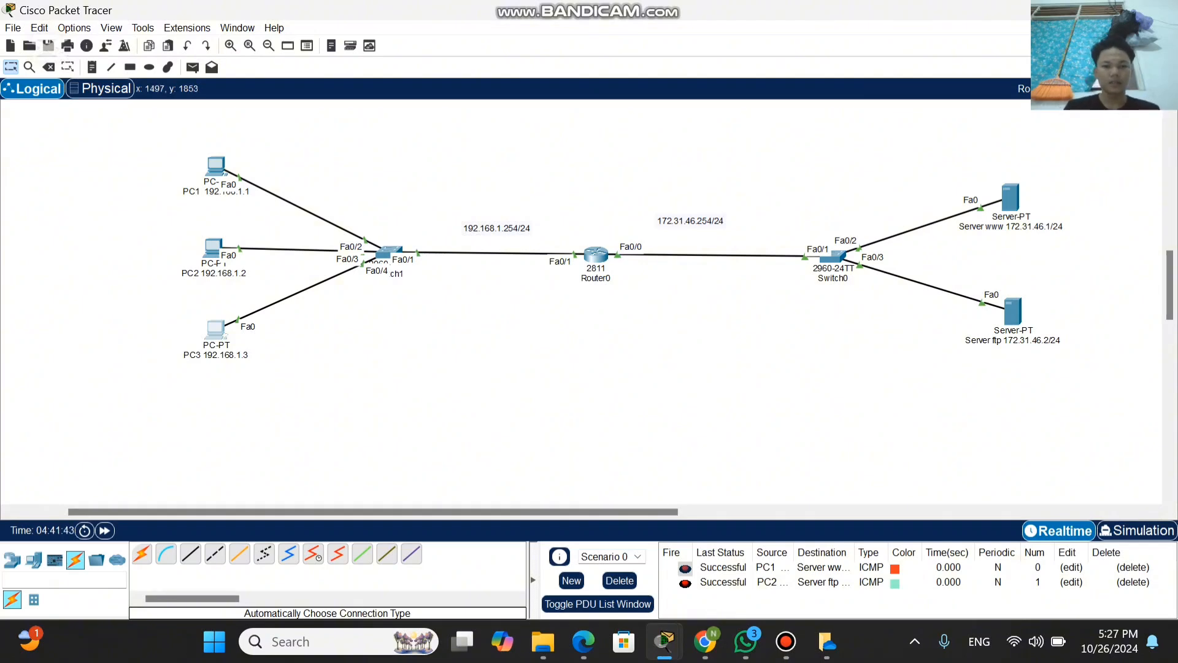
{"action": "scroll", "coordinate": [613, 246], "scroll_direction": "down", "scroll_amount": 1}
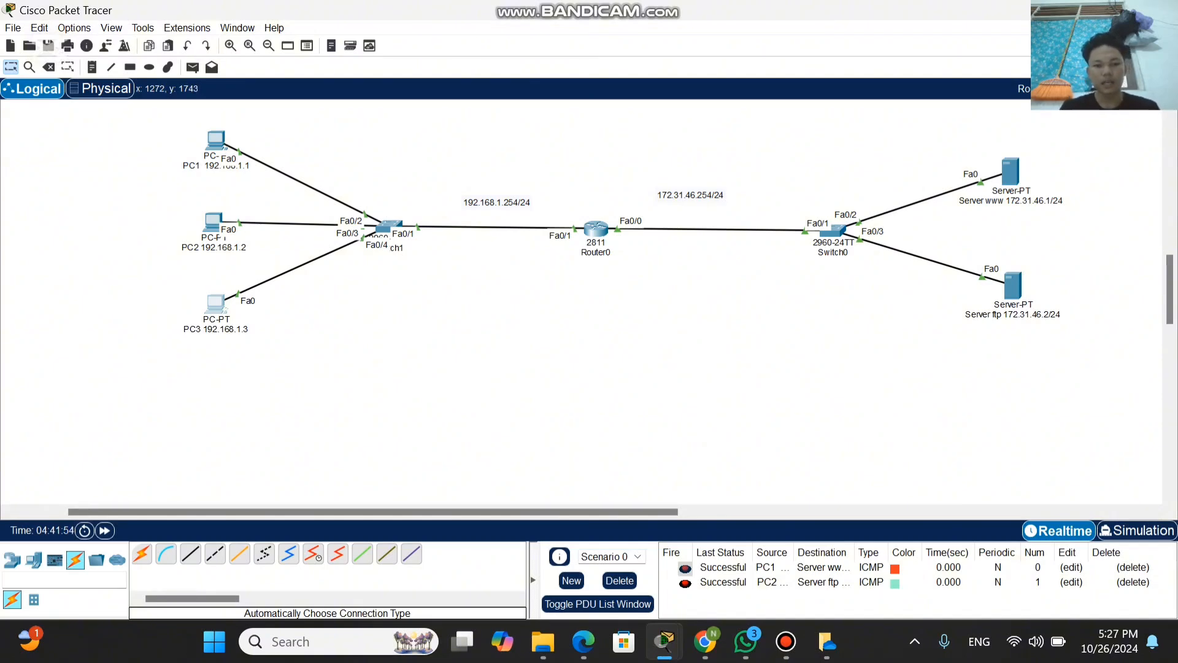
{"action": "mouse_move", "coordinate": [595, 230]}
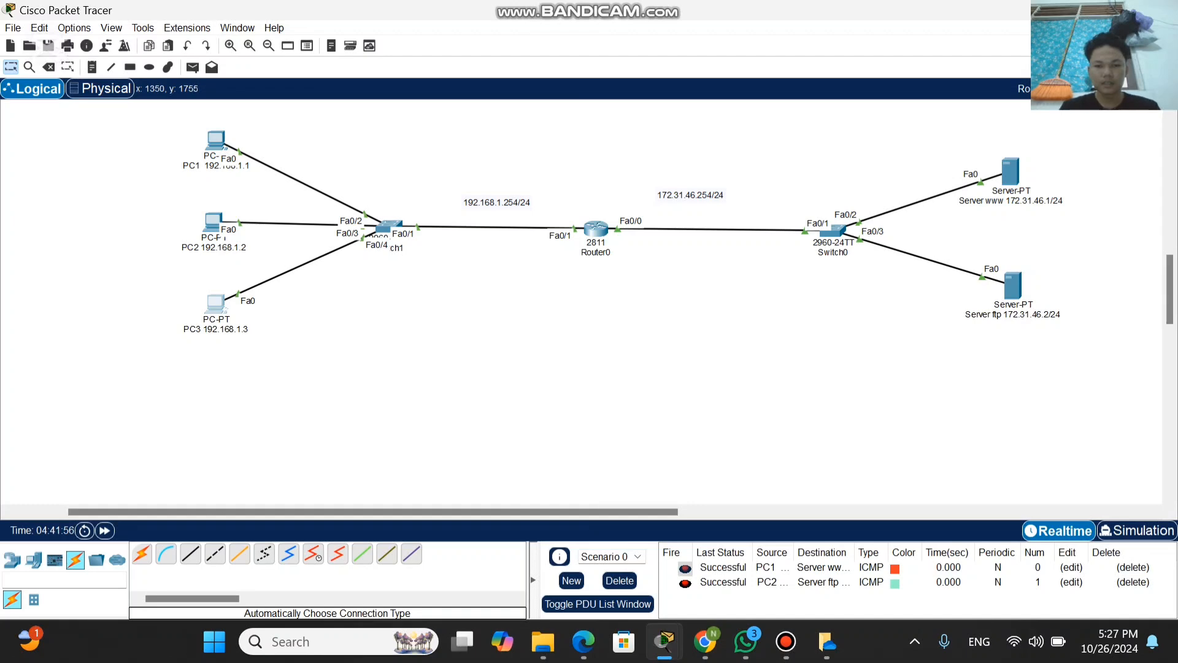
{"action": "left_click", "coordinate": [595, 229]}
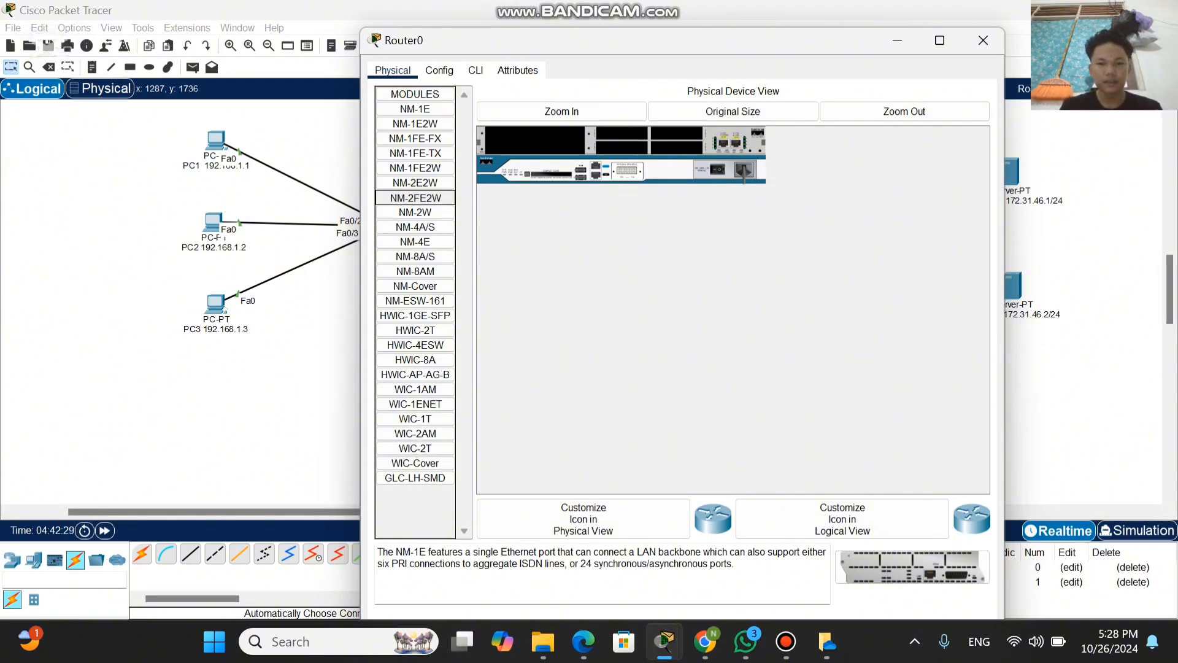
{"action": "left_click_drag", "start_coordinate": [416, 197], "coordinate": [535, 141]}
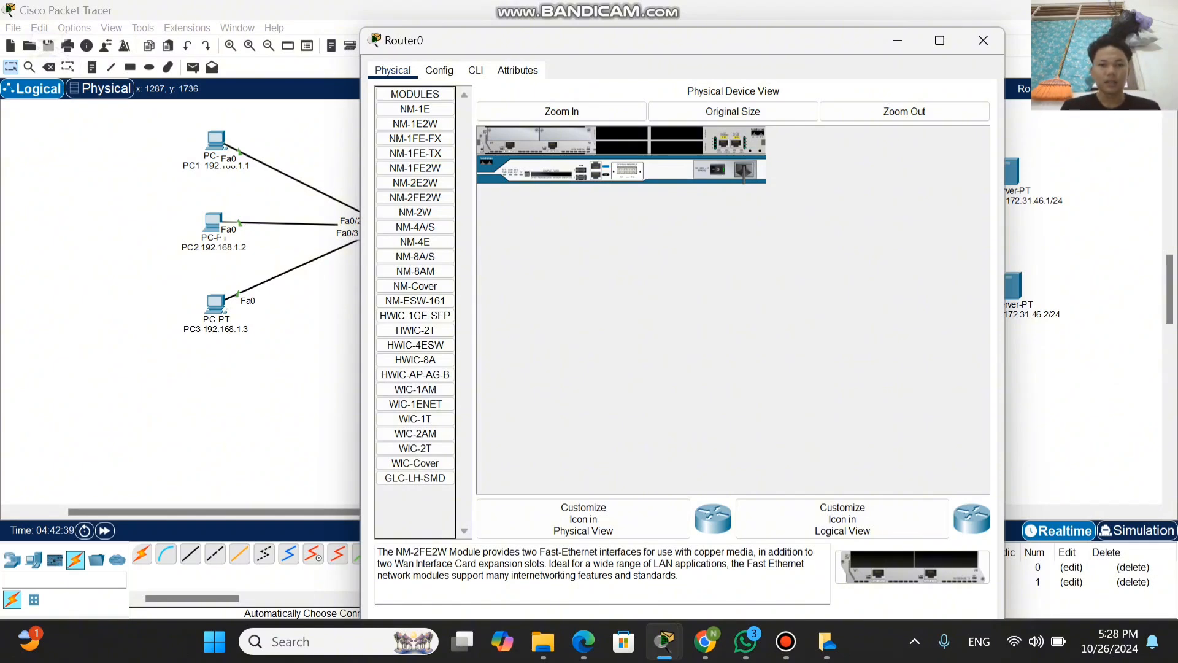
Step: Check Router0's configuration settings, dismiss the boot notices, and minimize the router window
{"action": "left_click", "coordinate": [439, 71]}
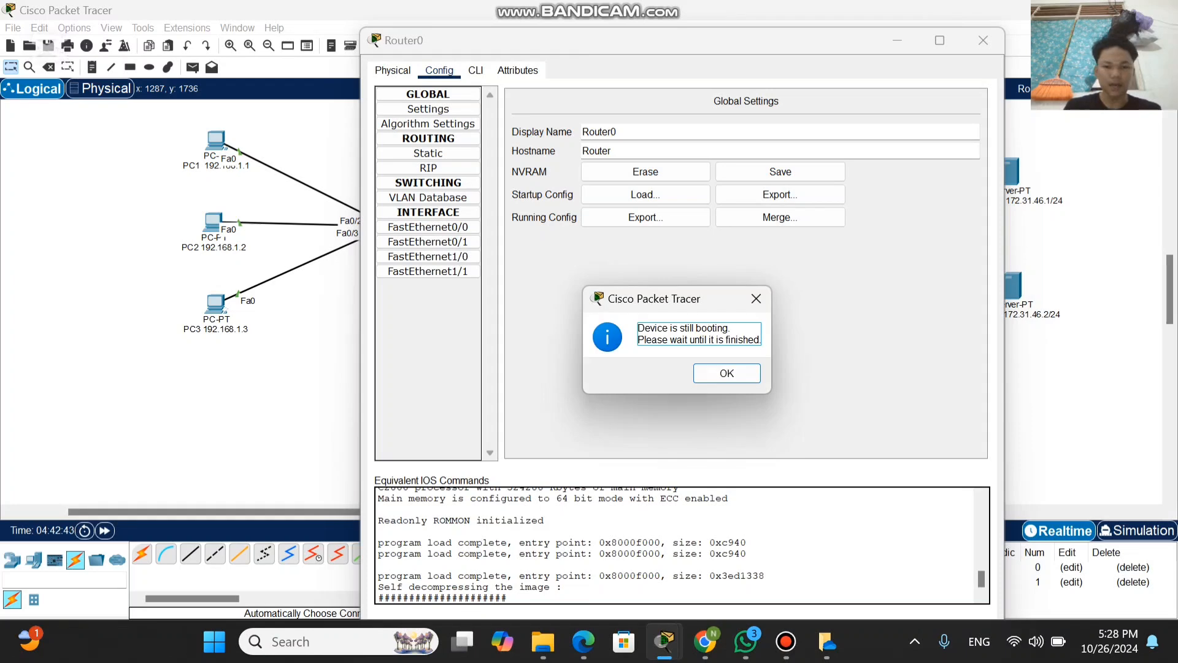
{"action": "left_click", "coordinate": [727, 373]}
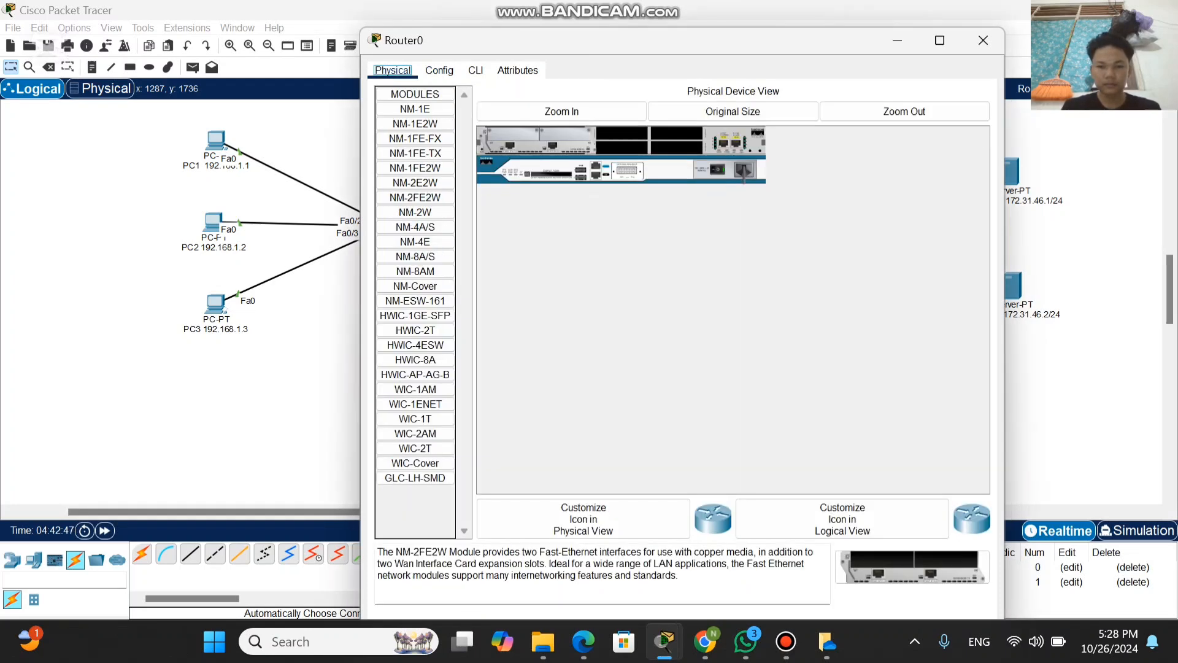
{"action": "mouse_move", "coordinate": [443, 37]}
{"action": "left_mouse_down"}
{"action": "mouse_move", "coordinate": [440, 58]}
{"action": "mouse_move", "coordinate": [436, 35]}
{"action": "left_mouse_up"}
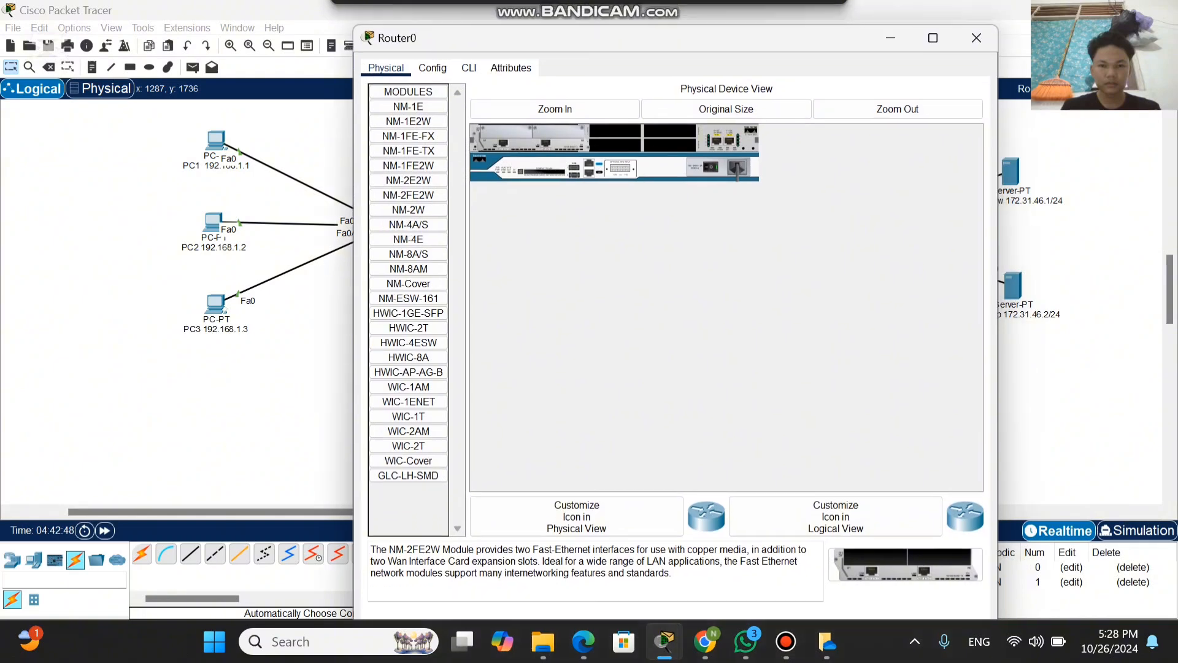
{"action": "left_click", "coordinate": [433, 68]}
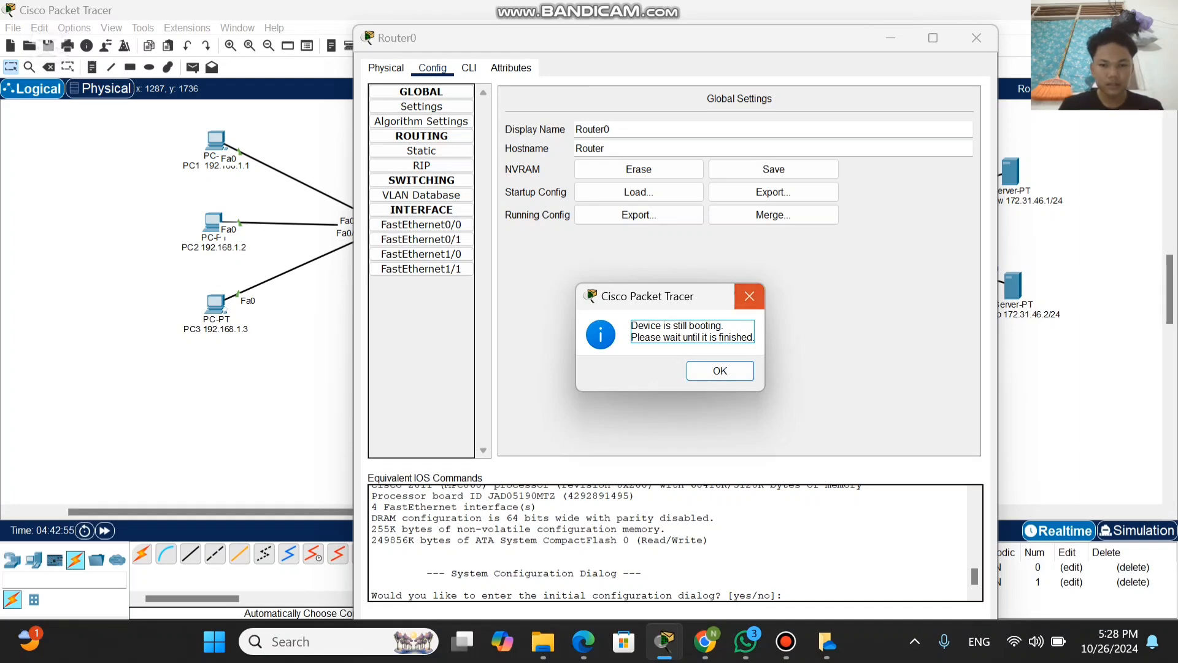
{"action": "left_click", "coordinate": [749, 297]}
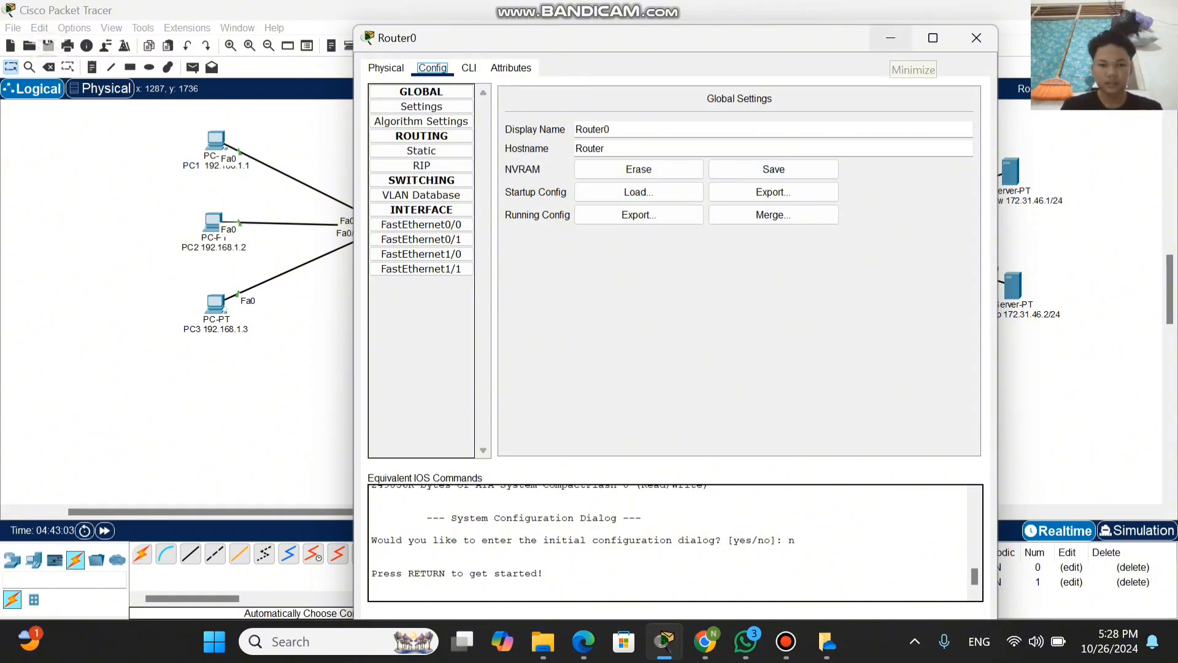
{"action": "left_click", "coordinate": [891, 39]}
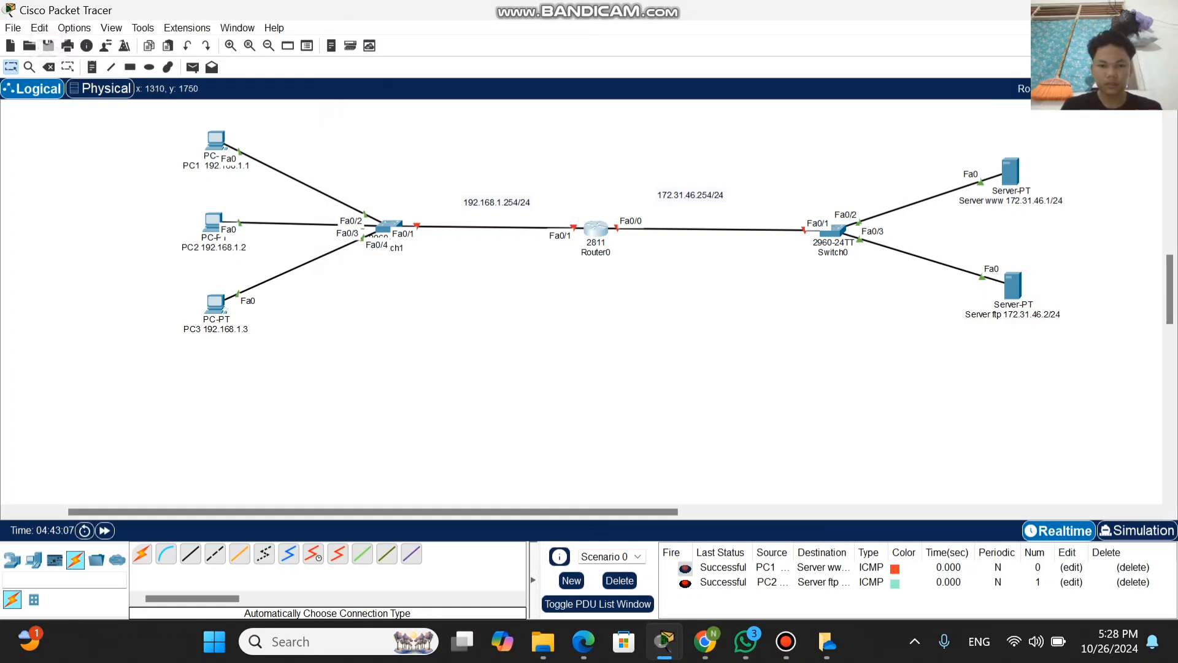
Step: Start a command-line session on Router0 and enter privileged mode with the command ena
{"action": "left_click", "coordinate": [595, 229]}
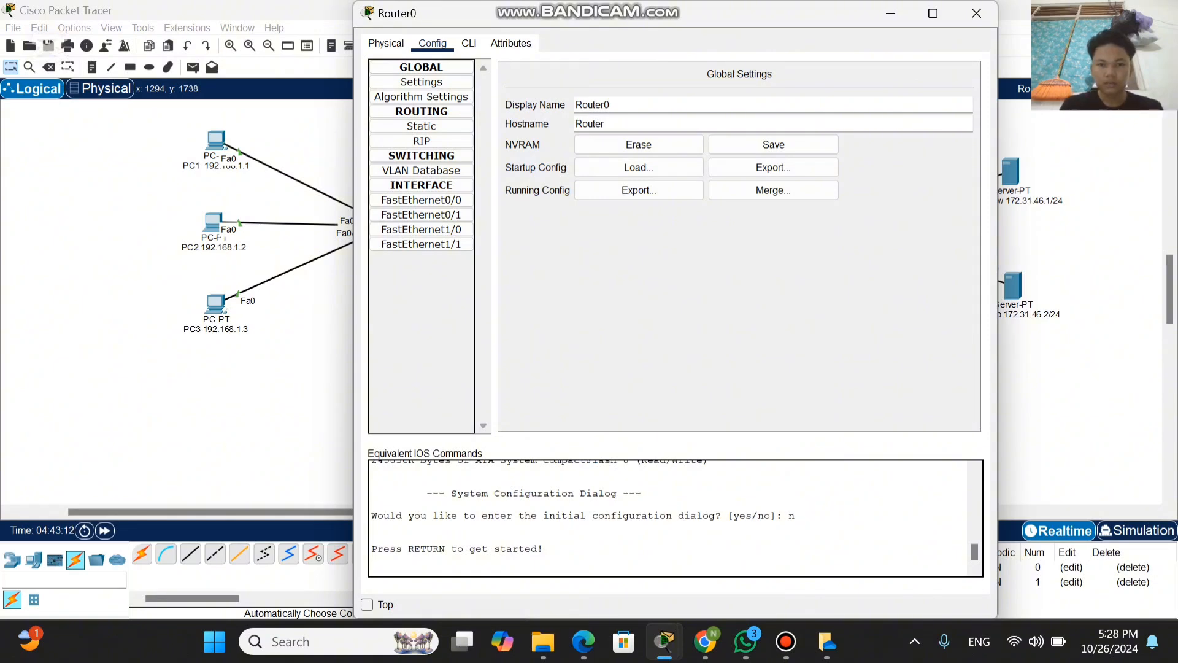
{"action": "left_click", "coordinate": [469, 43]}
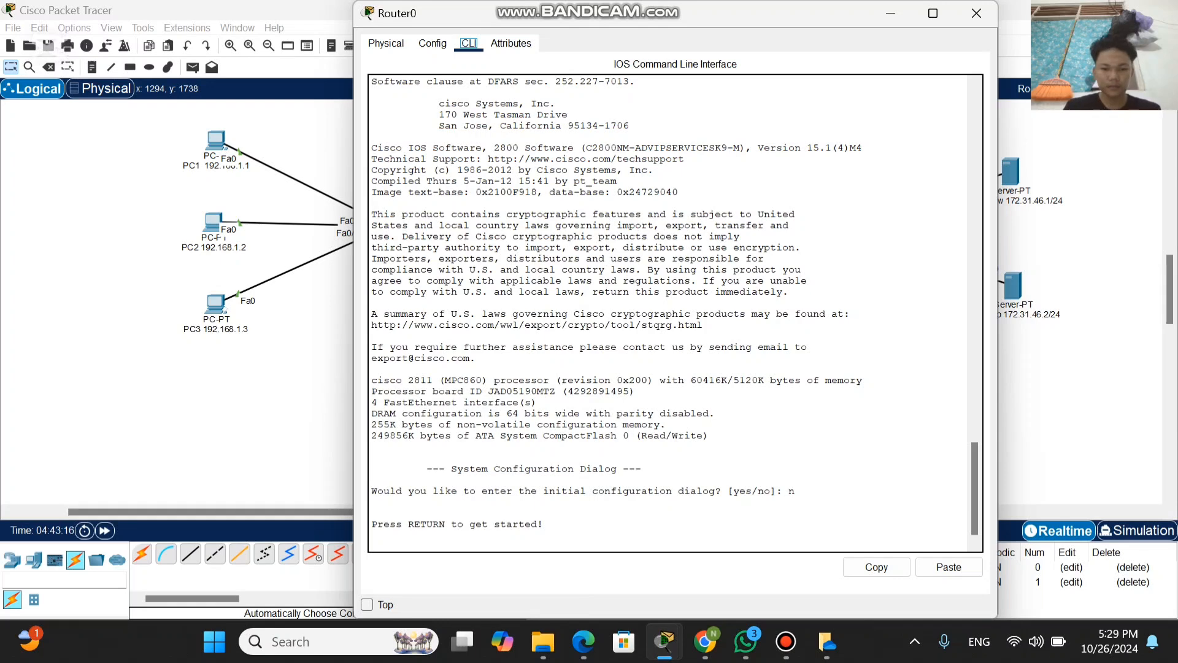
{"action": "left_click", "coordinate": [543, 524]}
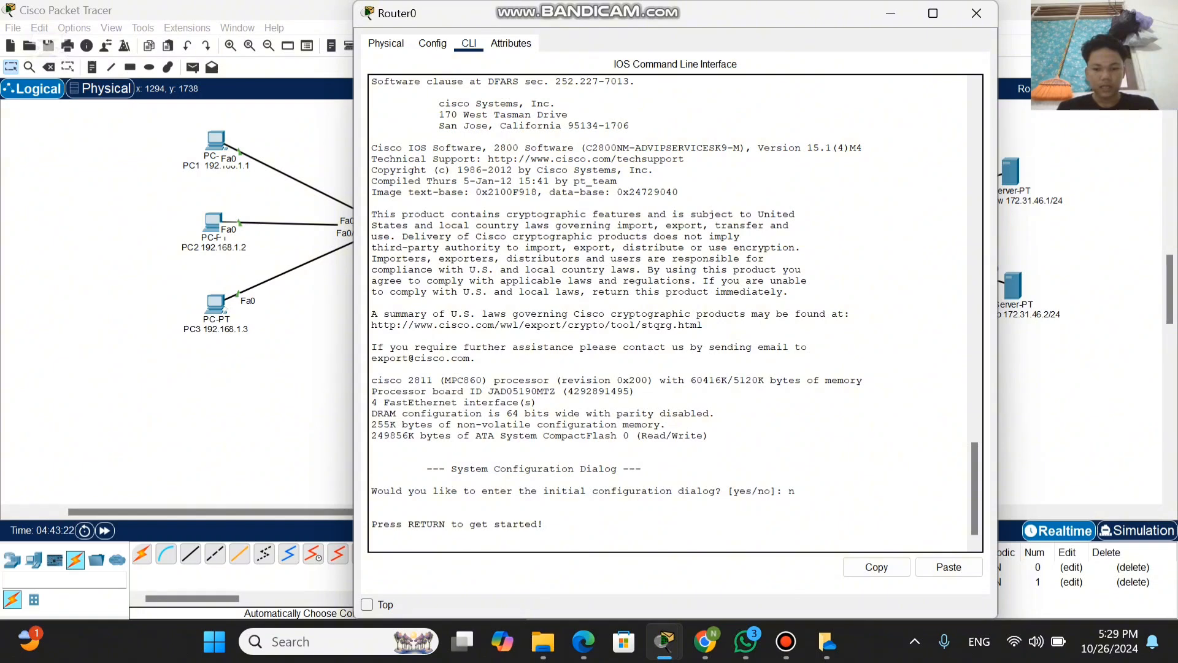
{"action": "key", "text": "Return"}
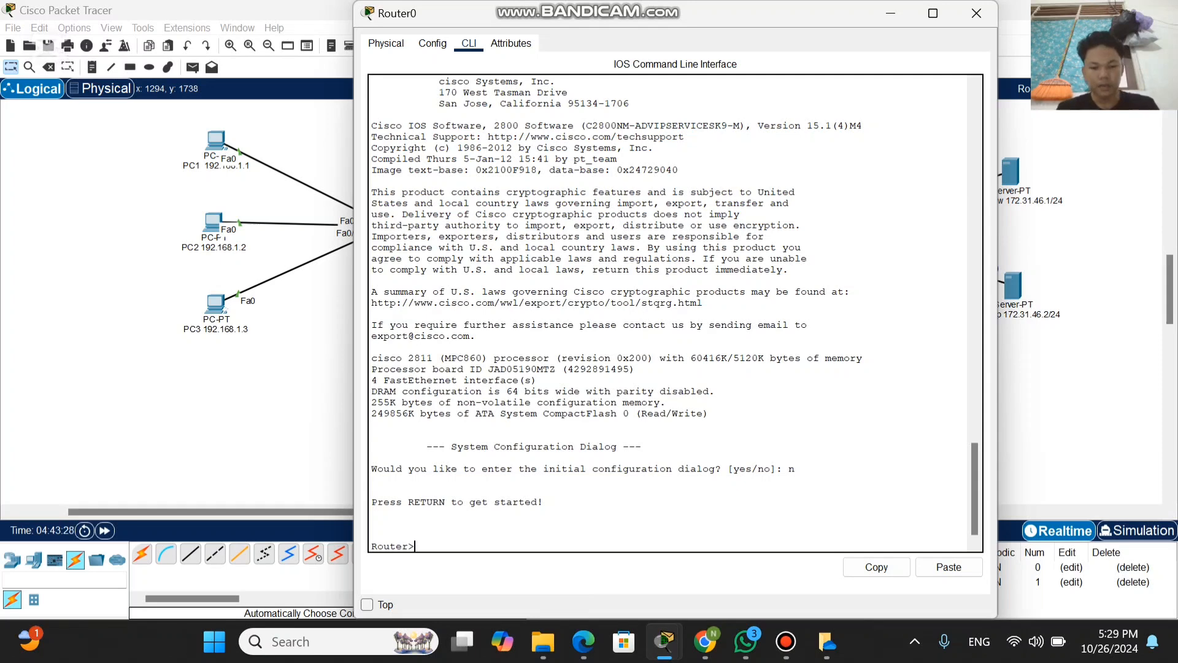
{"action": "type", "text": "ena"}
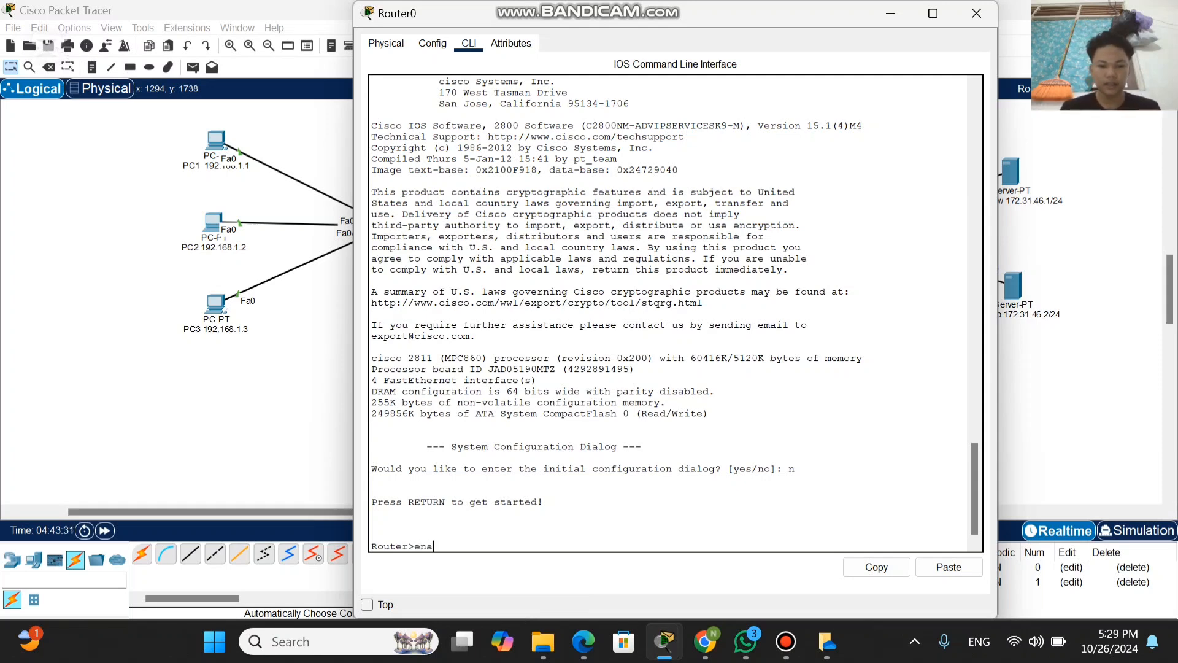
{"action": "key", "text": "Return"}
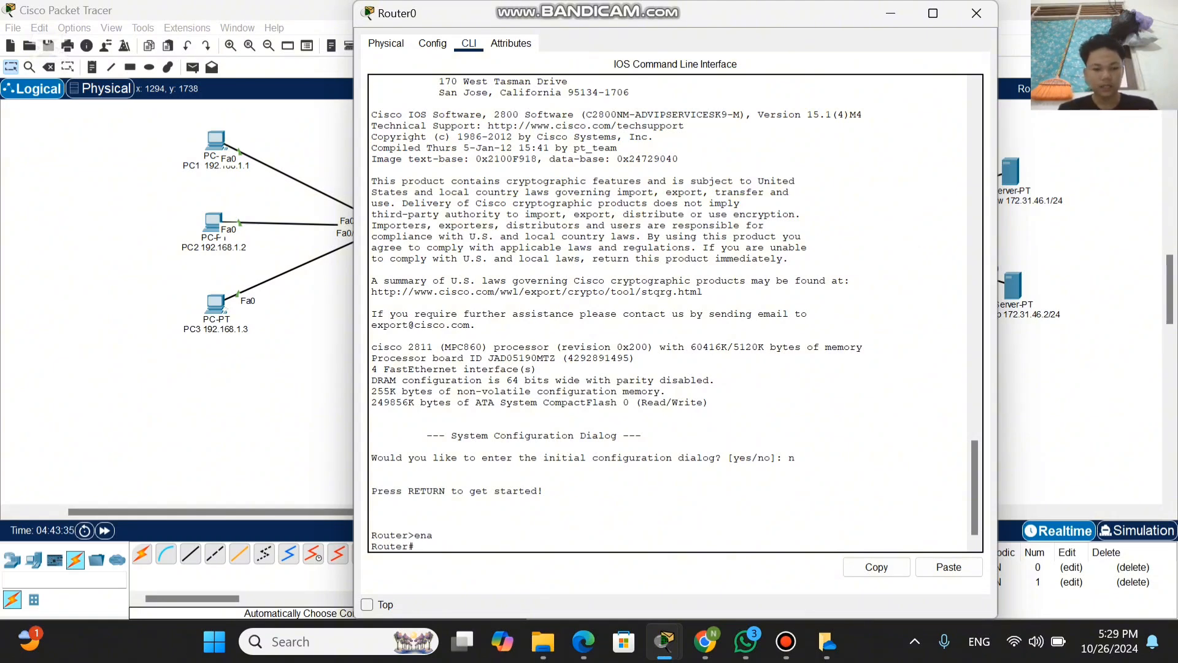
Step: Save Router0's configuration with wr and enter global configuration mode with config t
{"action": "type", "text": "wr"}
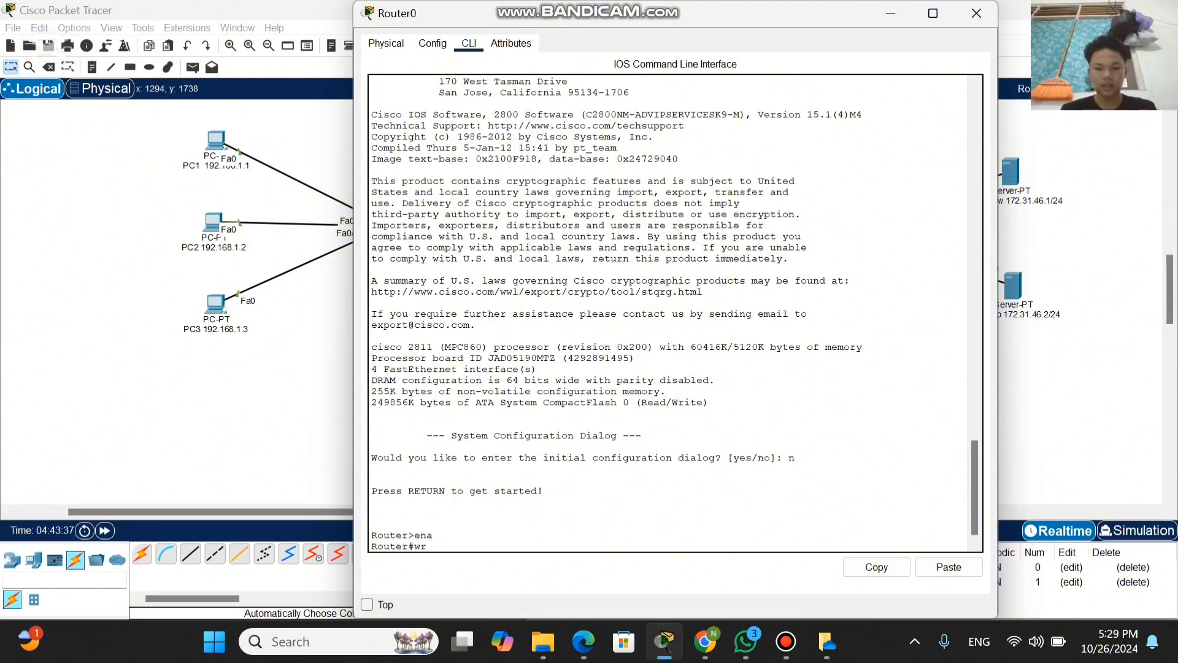
{"action": "key", "text": "Return"}
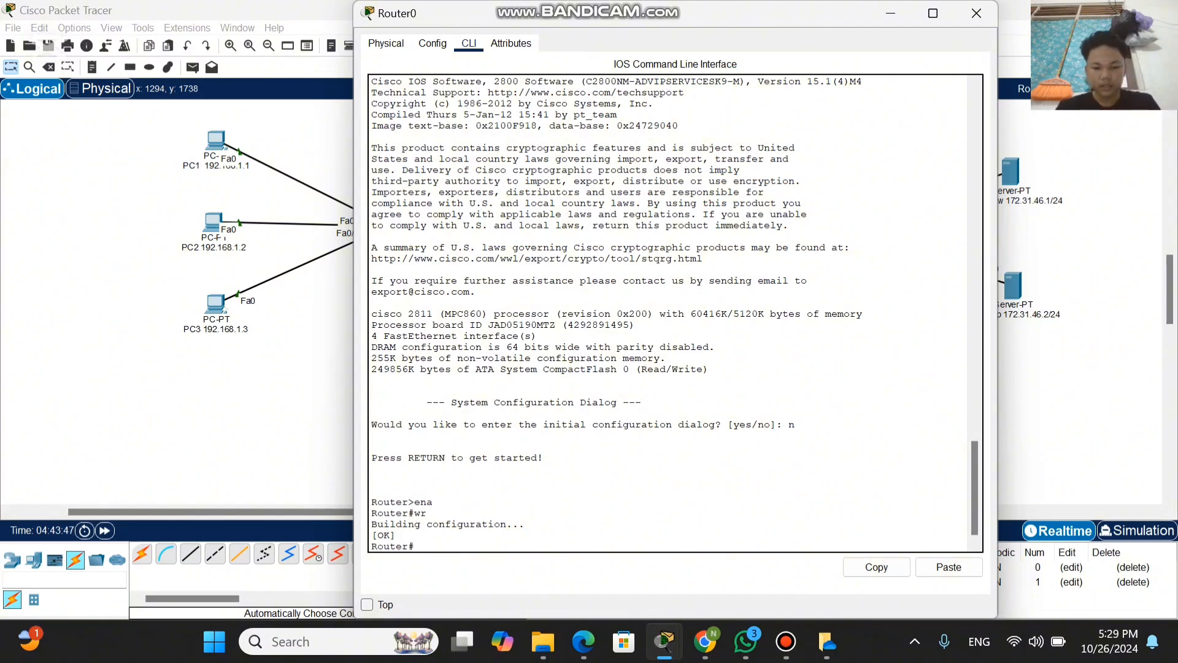
{"action": "type", "text": "c"}
{"action": "type", "text": "onf"}
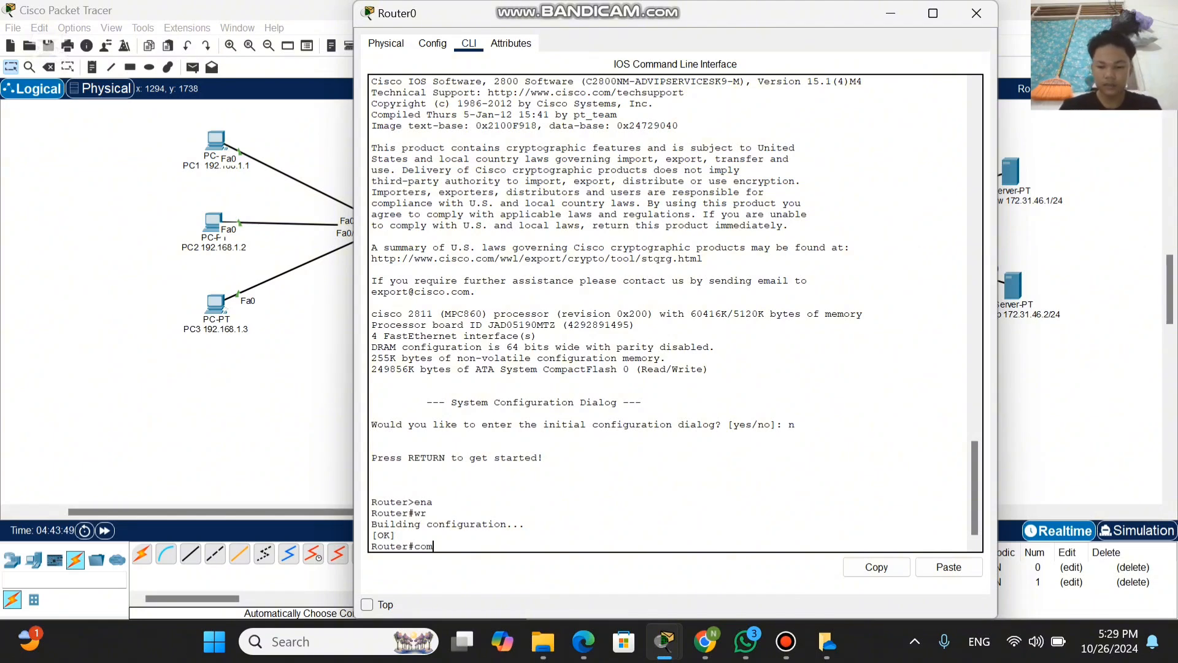
{"action": "type", "text": "ig"}
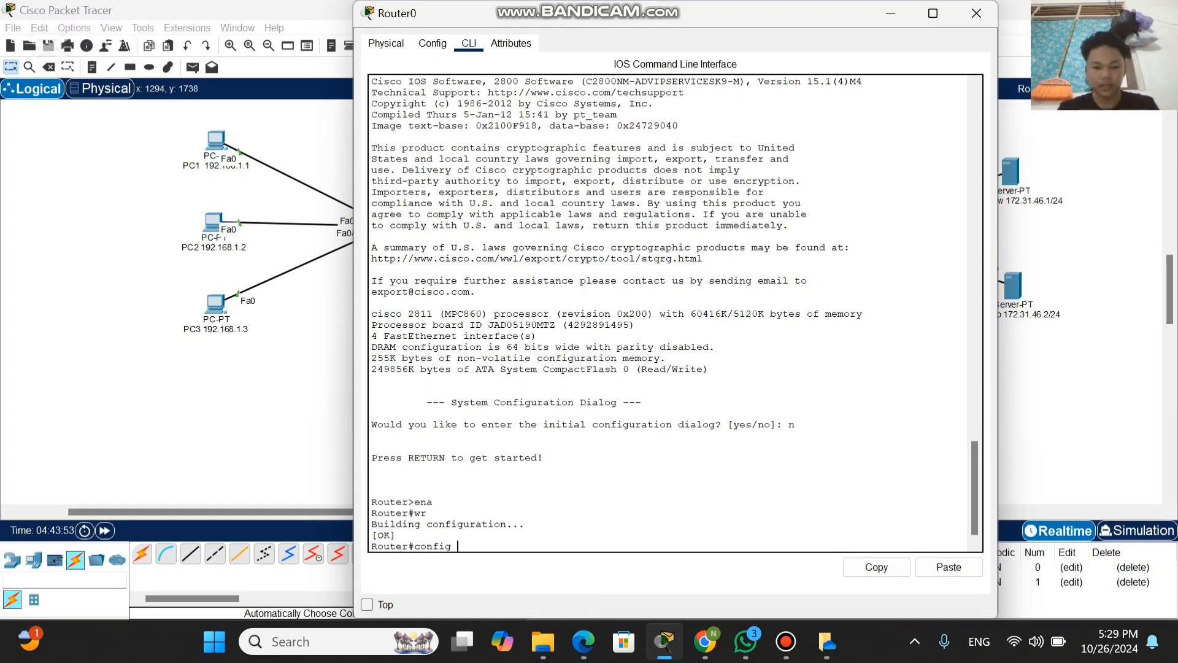
{"action": "type", "text": " t"}
{"action": "key", "text": "Return"}
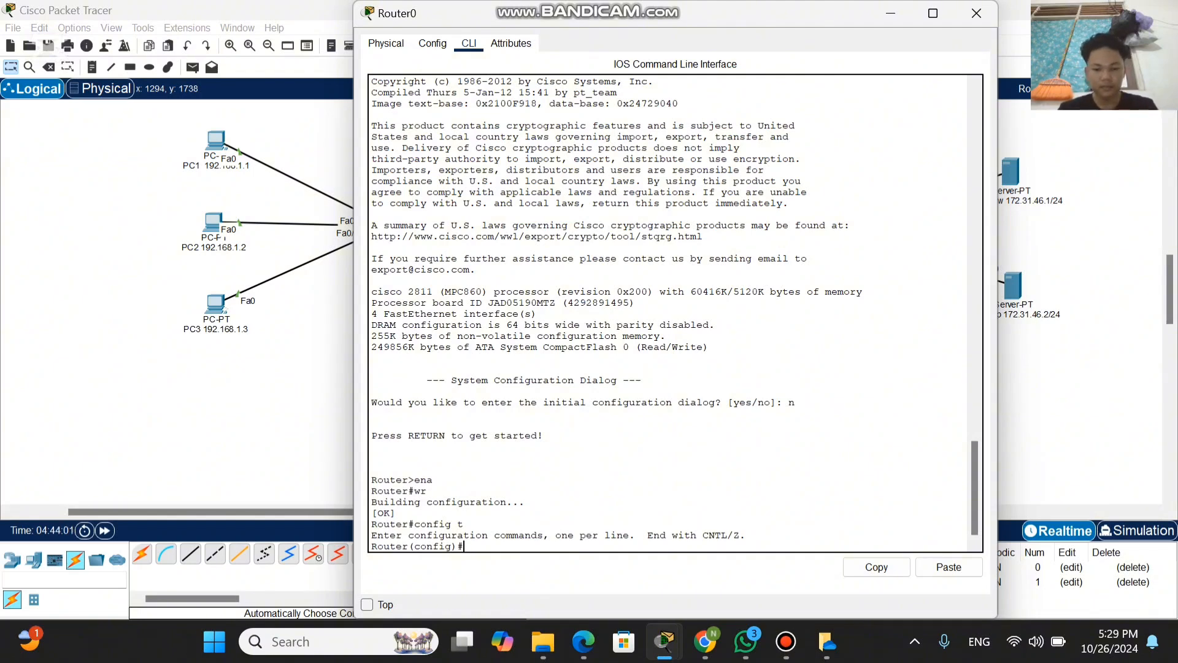
Step: Save the configuration again from global configuration mode with the command do wr
{"action": "type", "text": "do"}
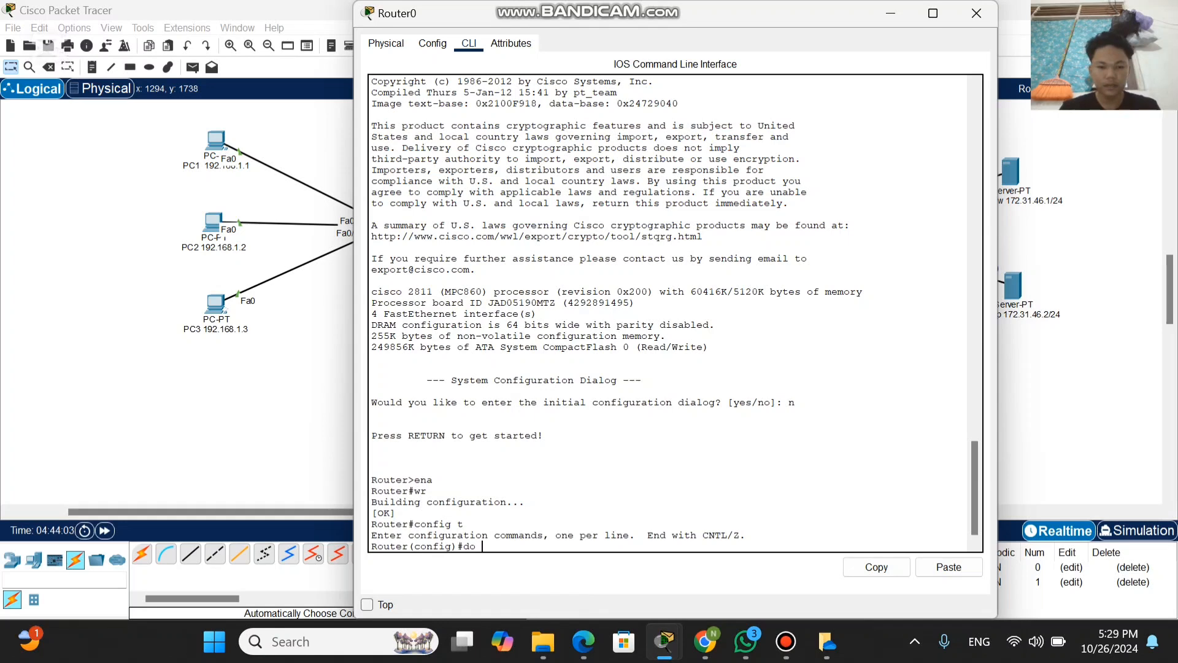
{"action": "type", "text": " wr"}
{"action": "key", "text": "Return"}
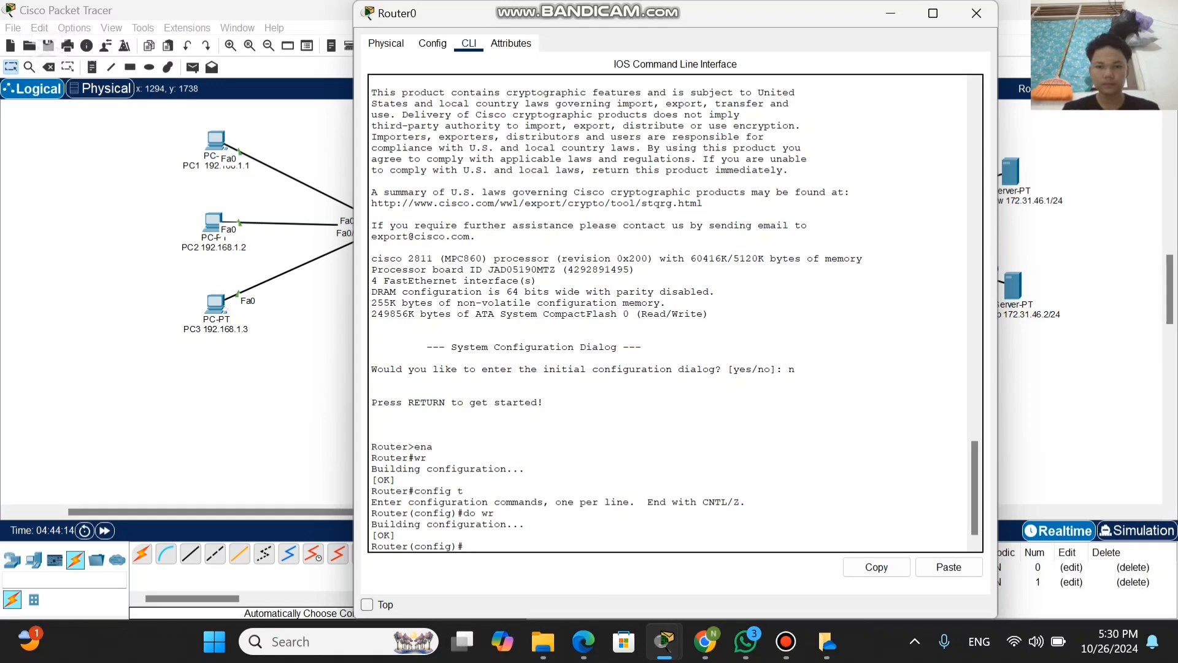
Step: Examine the skenario 1 description, the router topology and the ACL notes in keamanan jaringan.pkt
{"action": "mouse_move", "coordinate": [672, 11]}
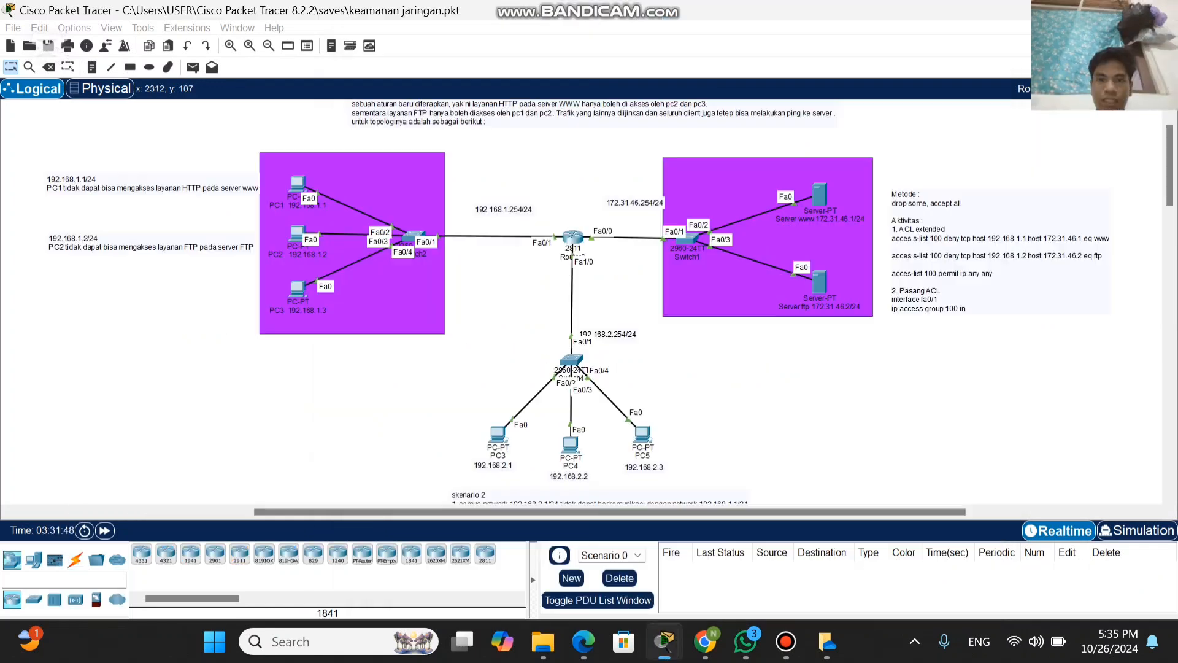
{"action": "scroll", "coordinate": [498, 348], "scroll_direction": "down", "scroll_amount": 3}
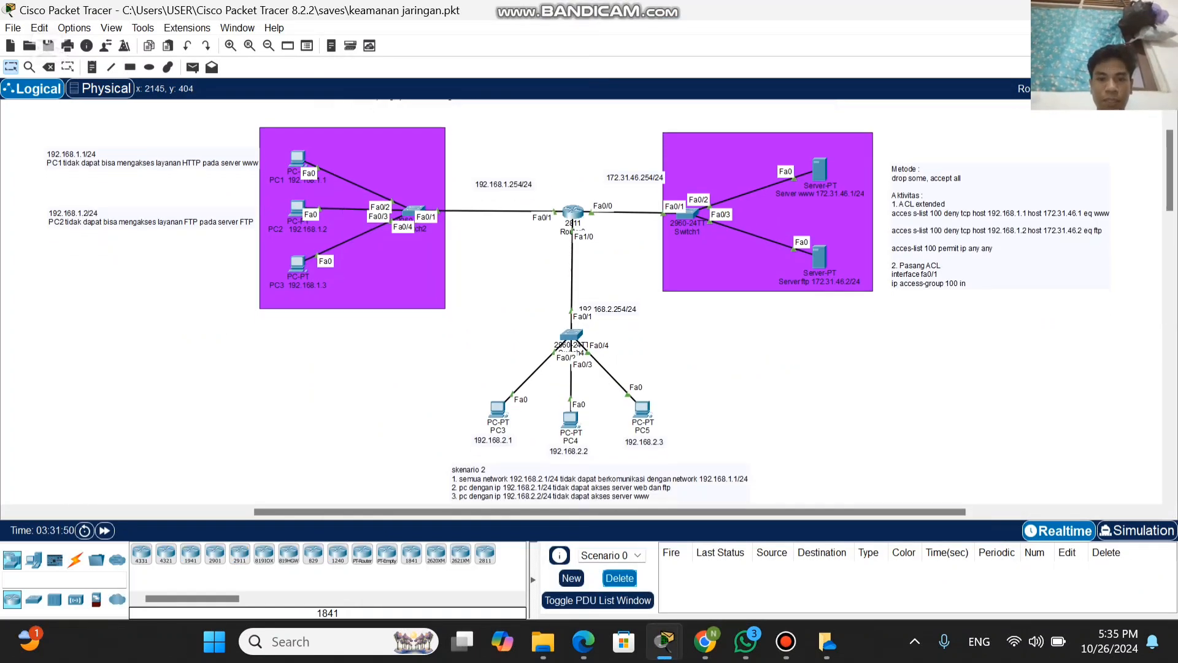
{"action": "scroll", "coordinate": [499, 348], "scroll_direction": "up", "scroll_amount": 4}
{"action": "scroll", "coordinate": [498, 349], "scroll_direction": "down", "scroll_amount": 3}
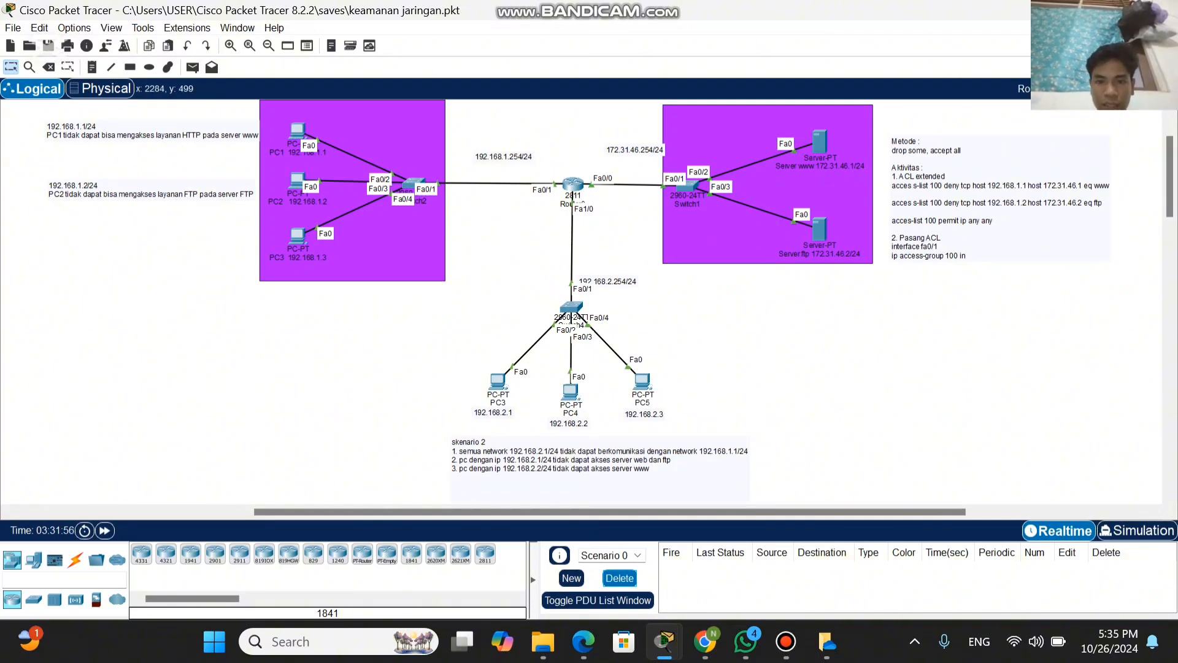
{"action": "scroll", "coordinate": [589, 300], "scroll_direction": "up", "scroll_amount": 4}
{"action": "scroll", "coordinate": [589, 300], "scroll_direction": "down", "scroll_amount": 2}
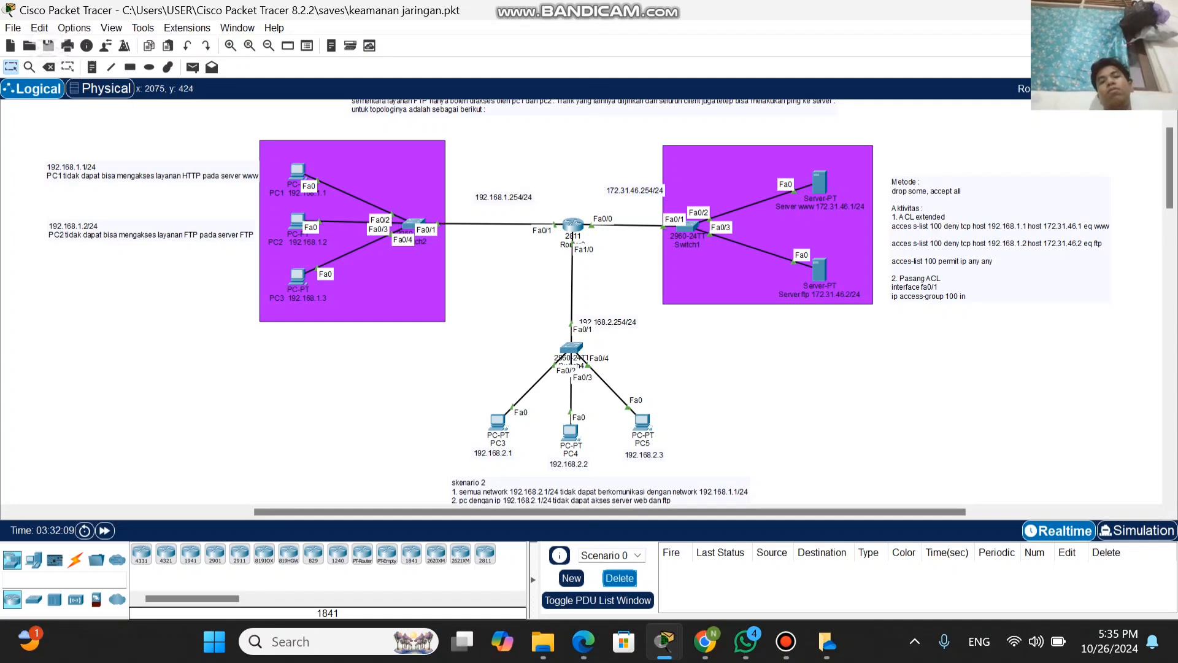
{"action": "mouse_move", "coordinate": [572, 226]}
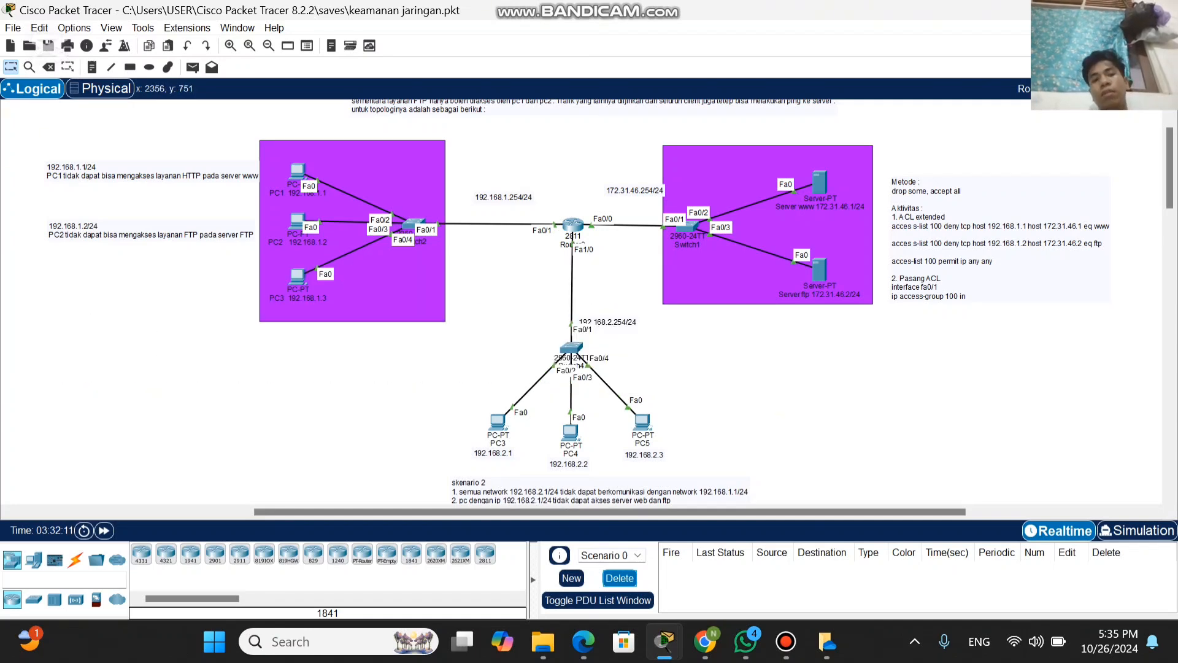
{"action": "scroll", "coordinate": [589, 301], "scroll_direction": "up", "scroll_amount": 1}
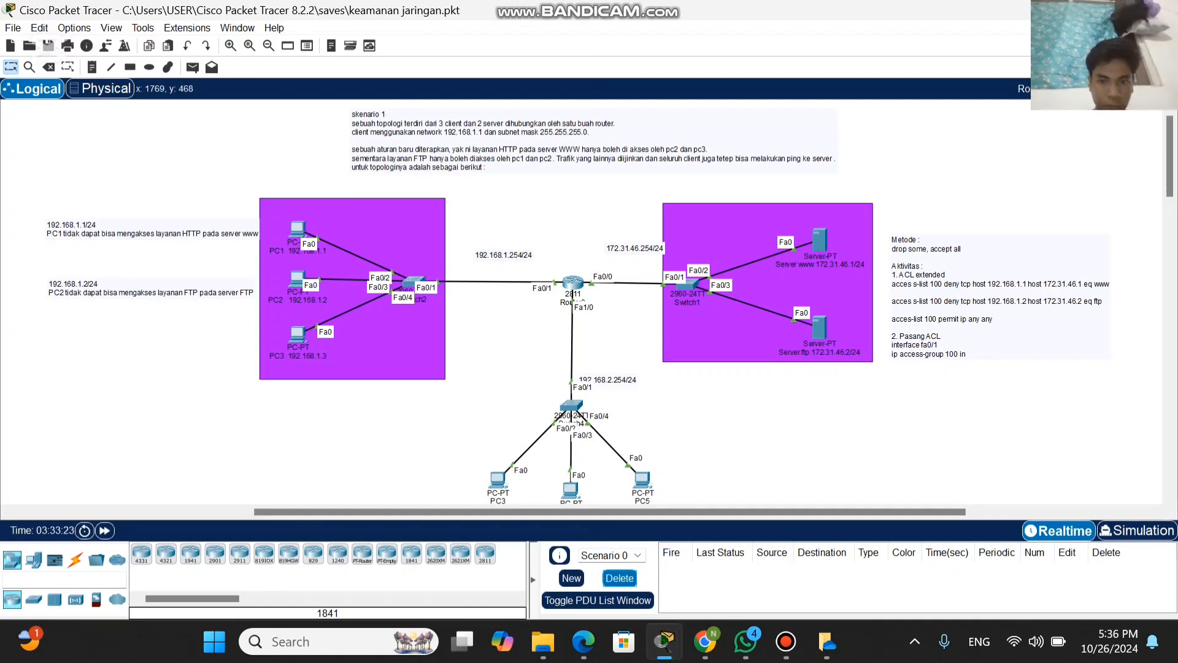
{"action": "scroll", "coordinate": [583, 301], "scroll_direction": "down", "scroll_amount": 2}
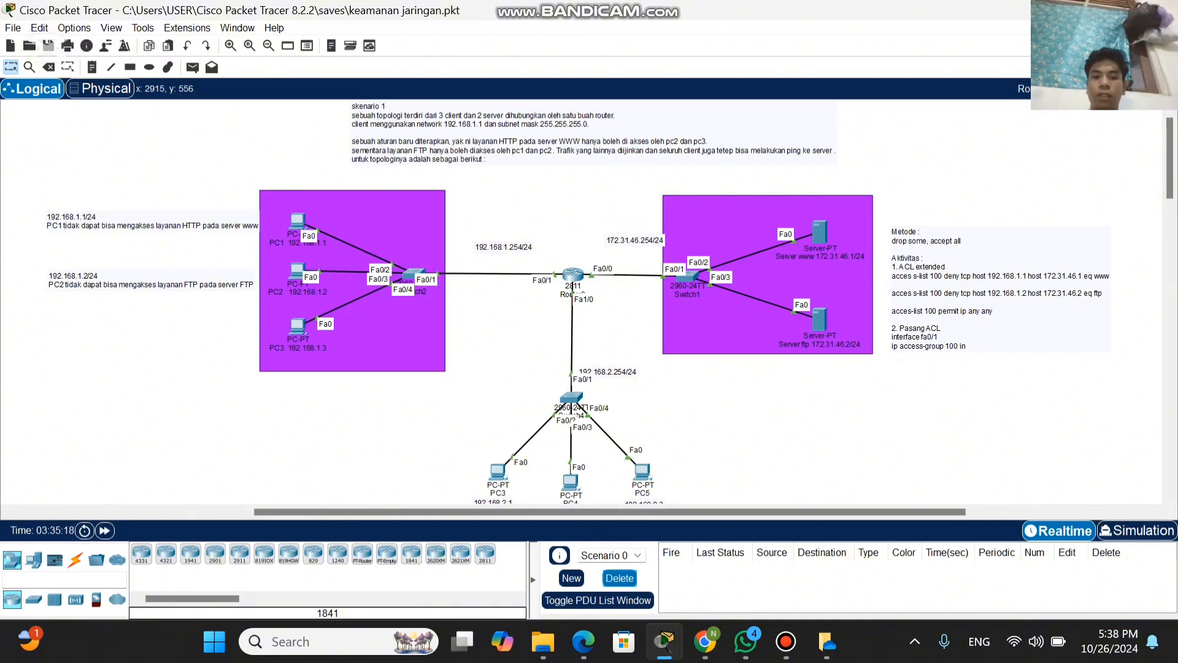
Step: Read the skenario 2 rules below PC3, PC4 and PC5 and relate them to the PCs and servers in the topology
{"action": "scroll", "coordinate": [581, 301], "scroll_direction": "down", "scroll_amount": 3}
{"action": "scroll", "coordinate": [582, 300], "scroll_direction": "down", "scroll_amount": 1}
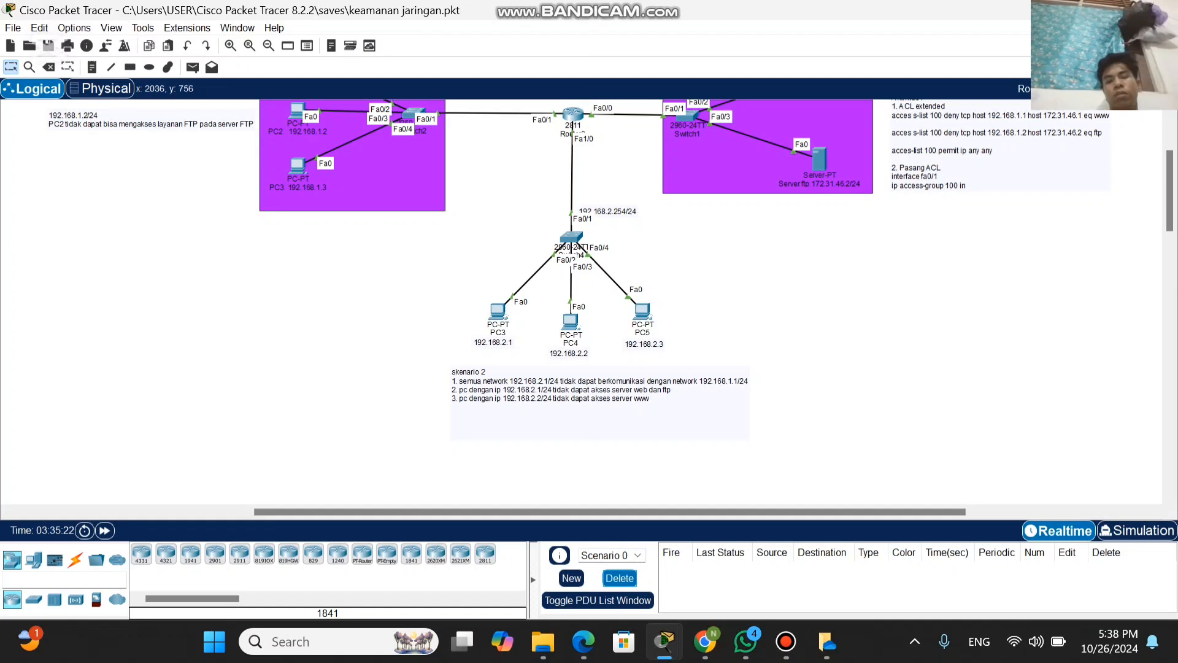
{"action": "scroll", "coordinate": [582, 300], "scroll_direction": "up", "scroll_amount": 1}
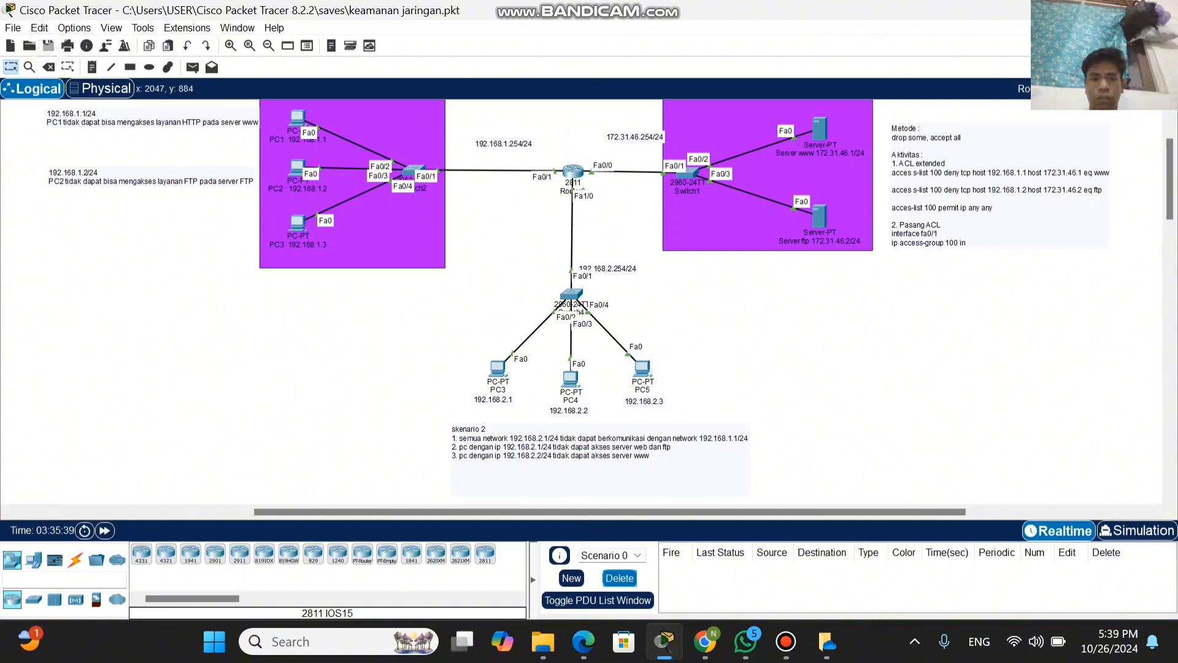
{"action": "mouse_move", "coordinate": [572, 391]}
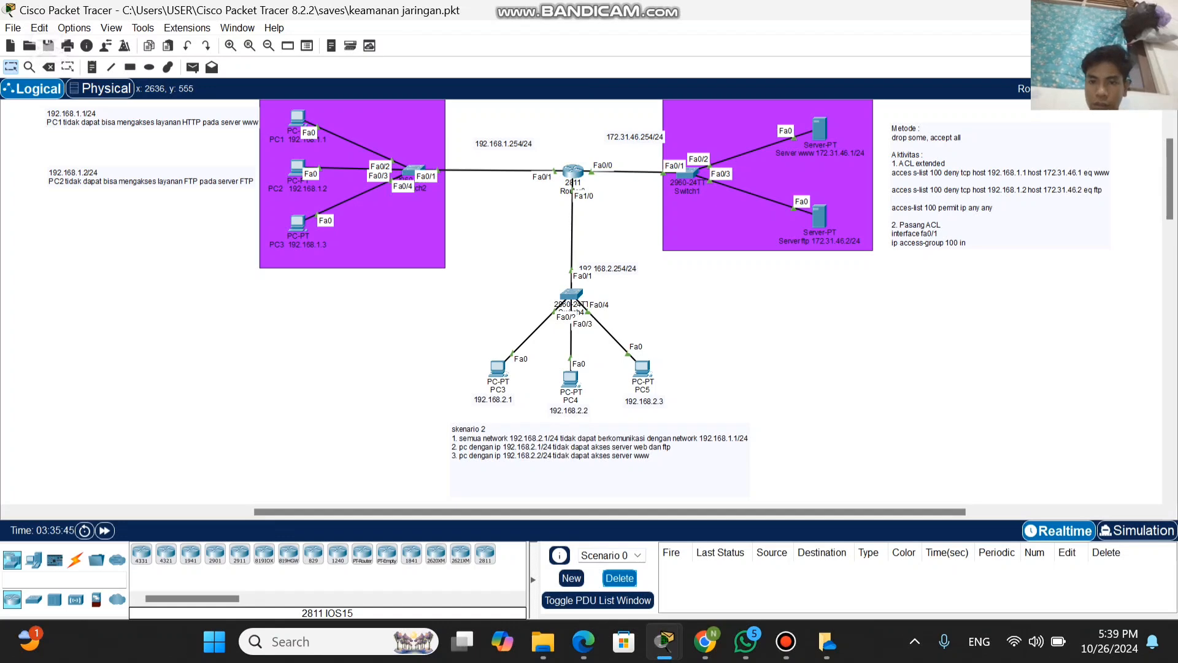
{"action": "mouse_move", "coordinate": [820, 220]}
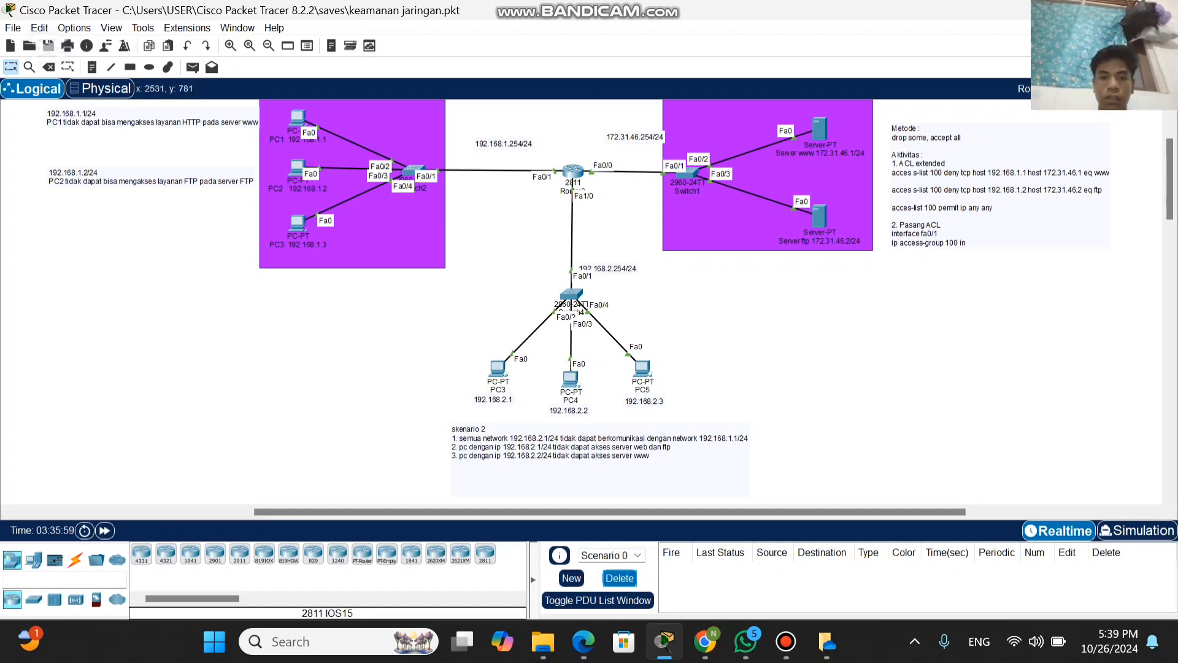
{"action": "mouse_move", "coordinate": [698, 11]}
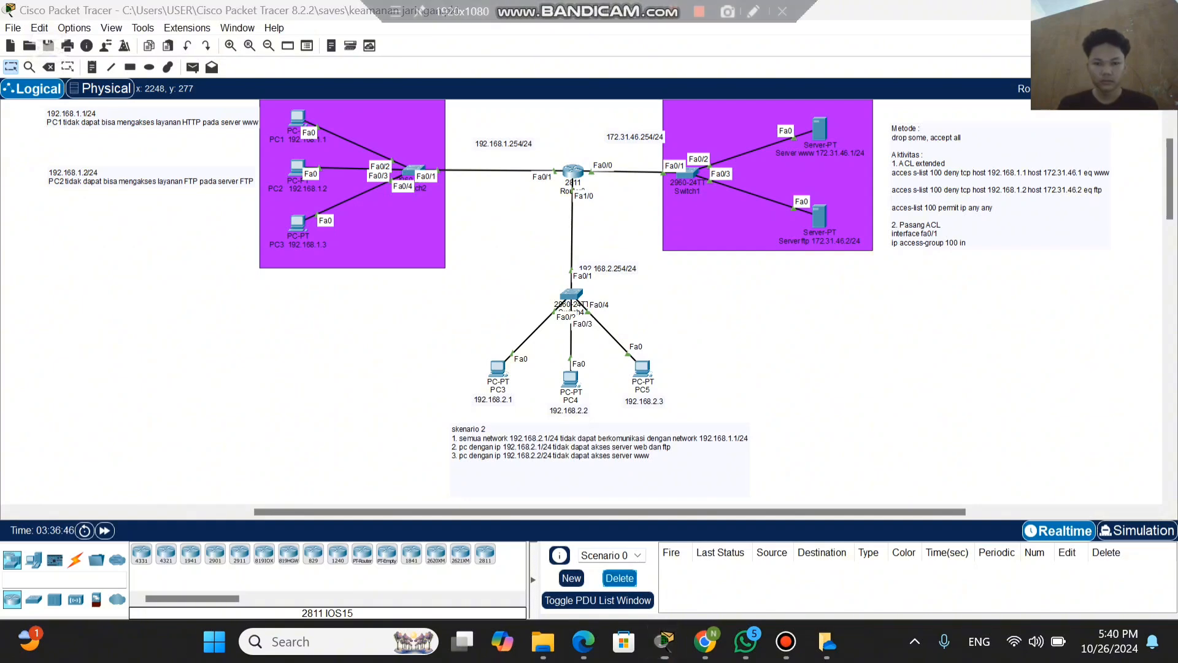
Step: Compare the skenario 1 and skenario 2 access rules with the PC networks, Router0 and the www and ftp servers
{"action": "scroll", "coordinate": [587, 298], "scroll_direction": "up", "scroll_amount": 3}
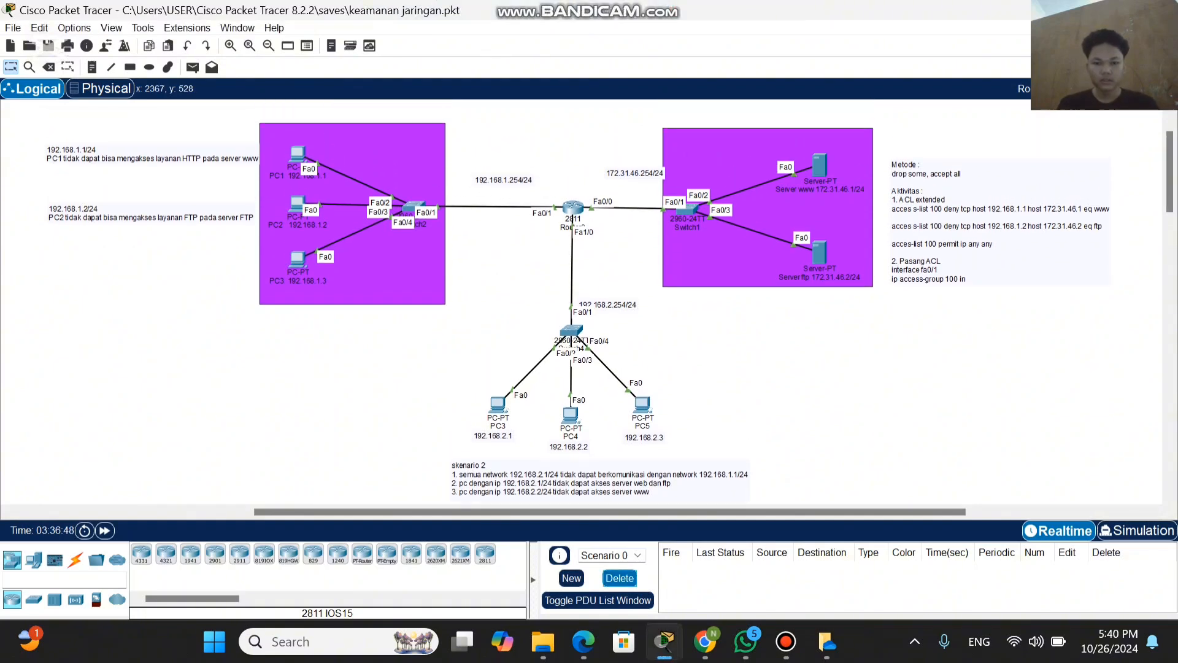
{"action": "scroll", "coordinate": [587, 299], "scroll_direction": "down", "scroll_amount": 3}
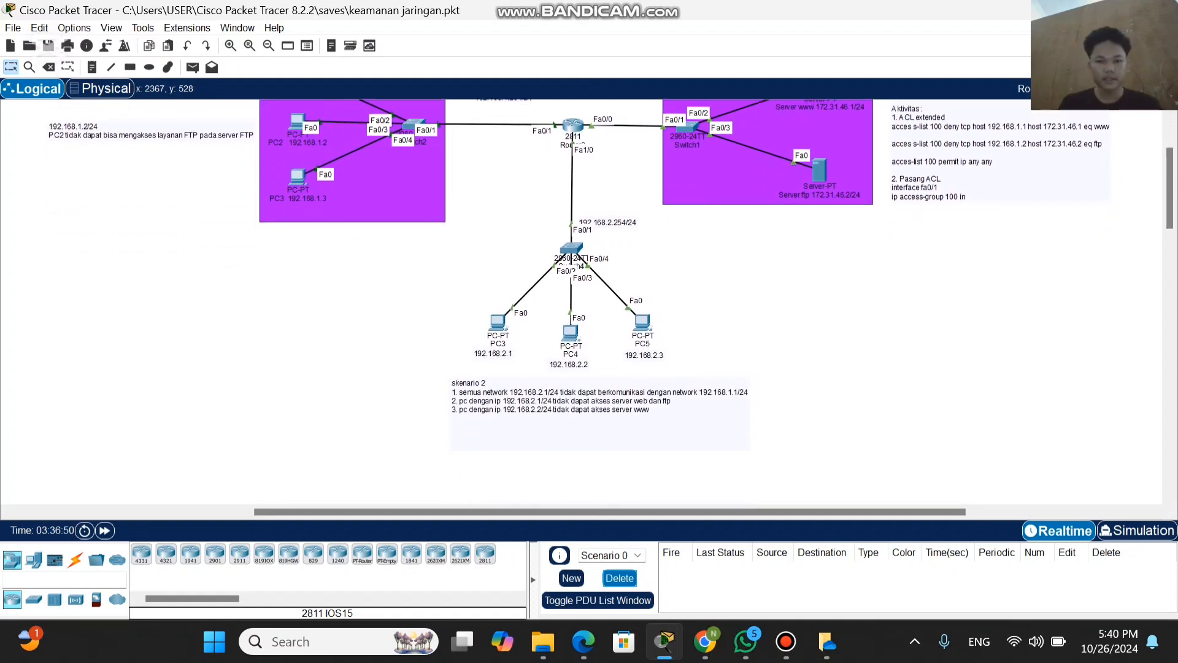
{"action": "scroll", "coordinate": [587, 299], "scroll_direction": "up", "scroll_amount": 1}
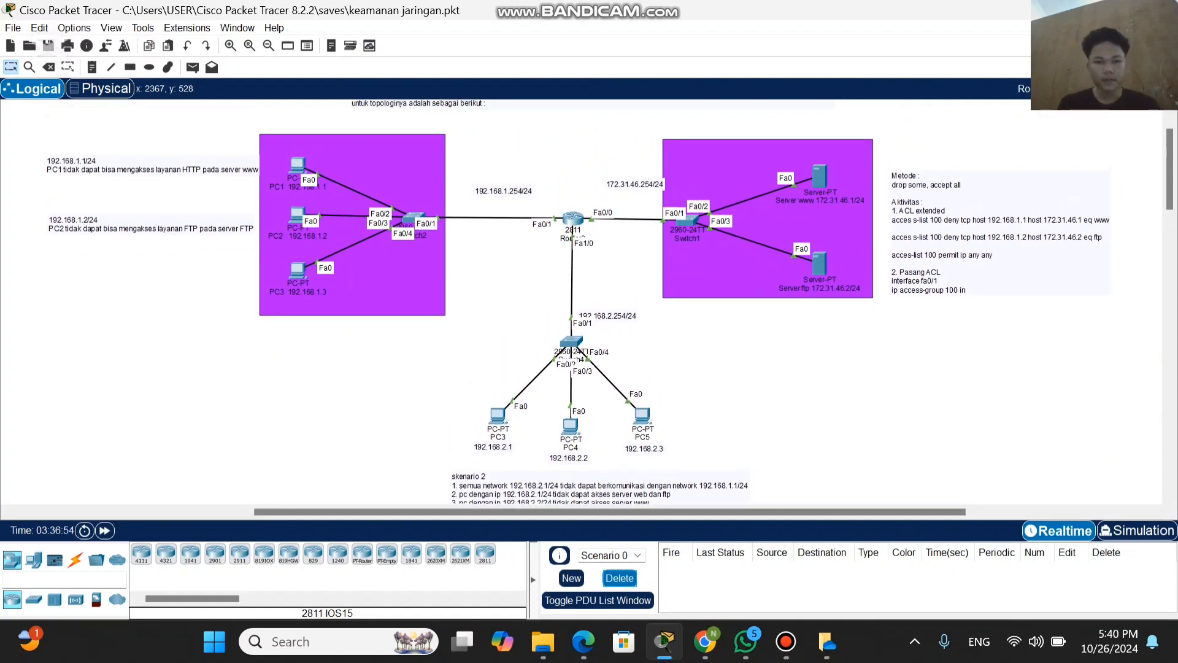
{"action": "scroll", "coordinate": [588, 298], "scroll_direction": "up", "scroll_amount": 2}
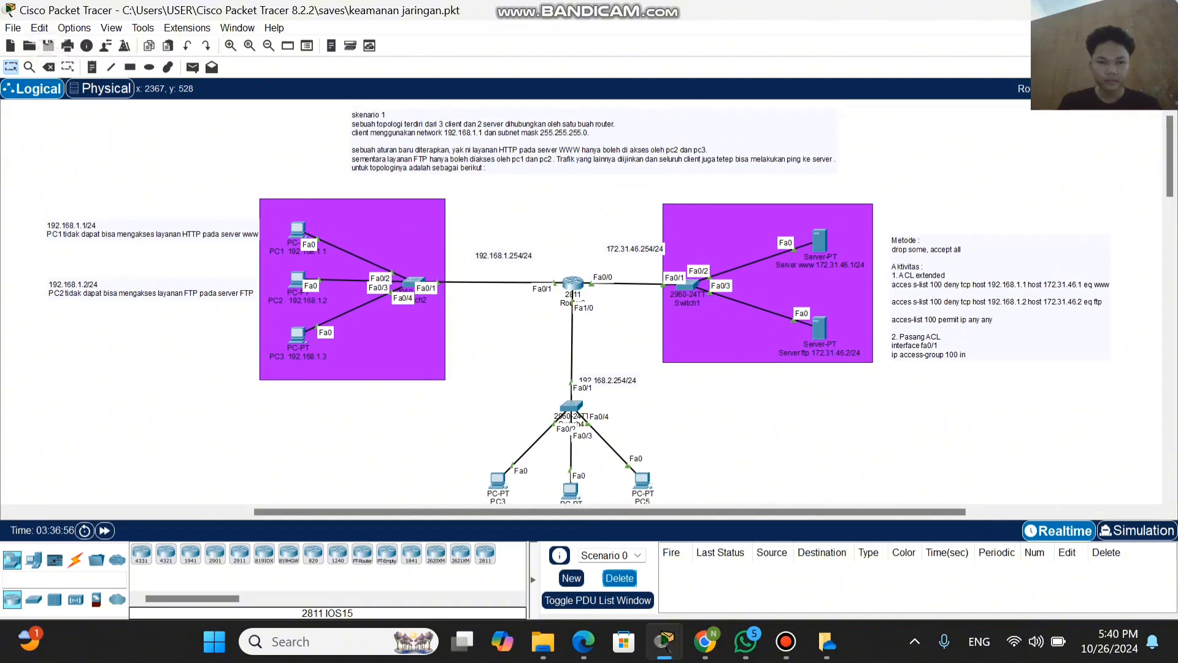
{"action": "scroll", "coordinate": [587, 298], "scroll_direction": "down", "scroll_amount": 1}
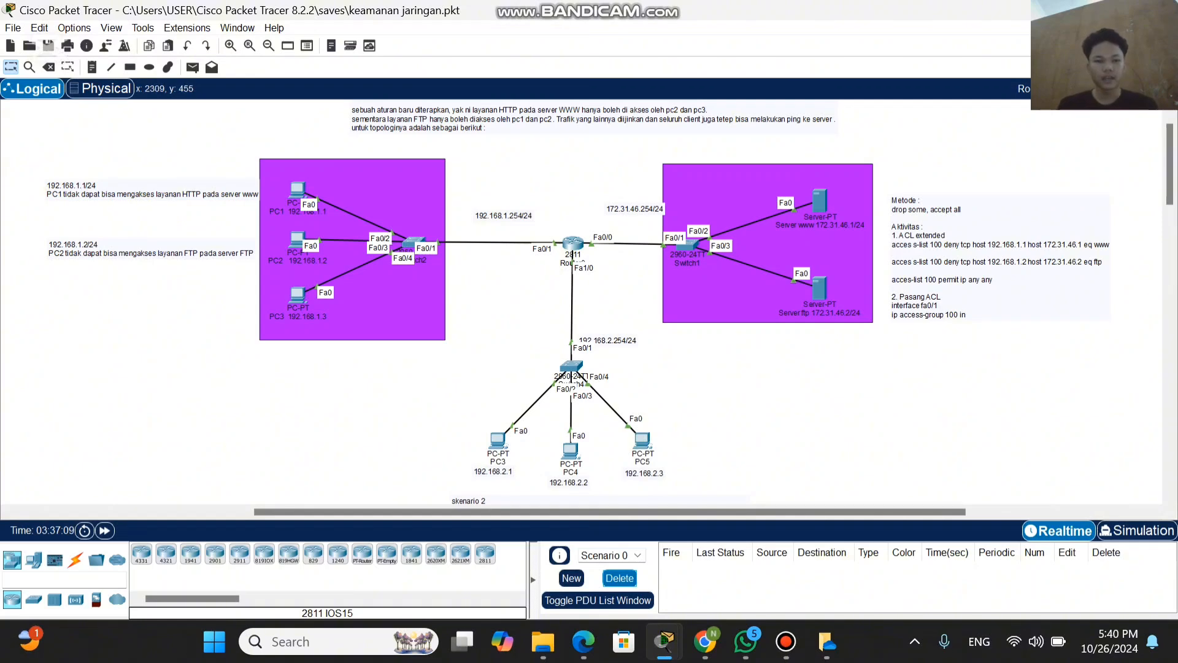
{"action": "scroll", "coordinate": [589, 300], "scroll_direction": "down", "scroll_amount": 3}
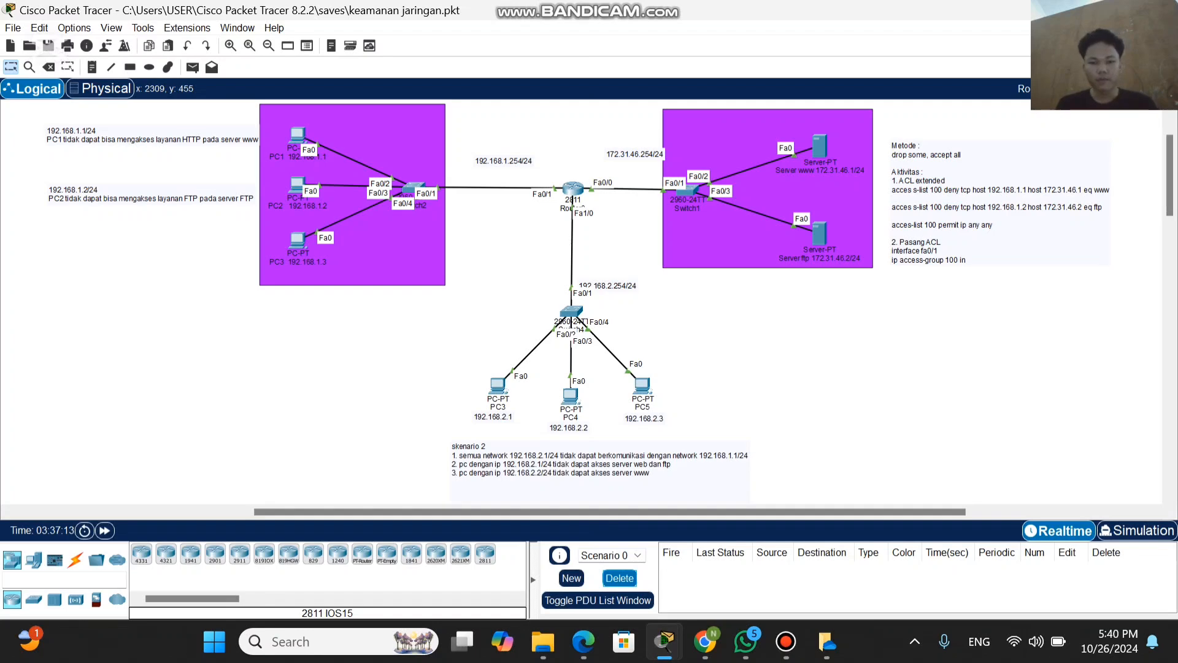
{"action": "scroll", "coordinate": [589, 301], "scroll_direction": "up", "scroll_amount": 3}
{"action": "scroll", "coordinate": [589, 301], "scroll_direction": "up", "scroll_amount": 2}
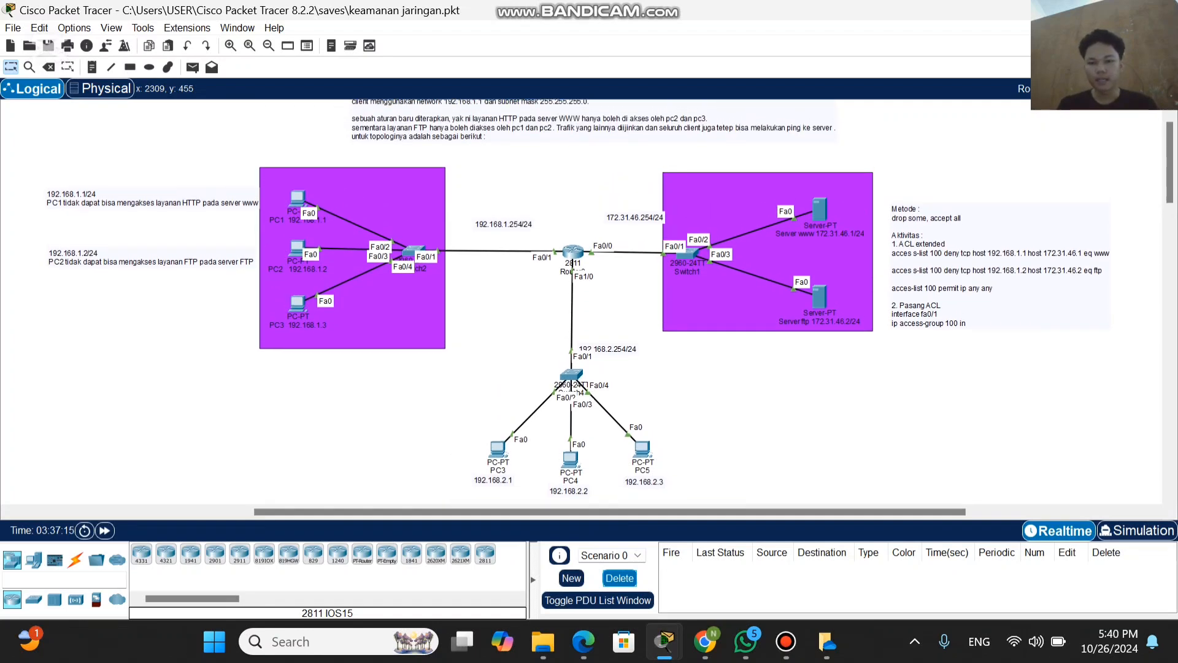
{"action": "scroll", "coordinate": [589, 301], "scroll_direction": "down", "scroll_amount": 5}
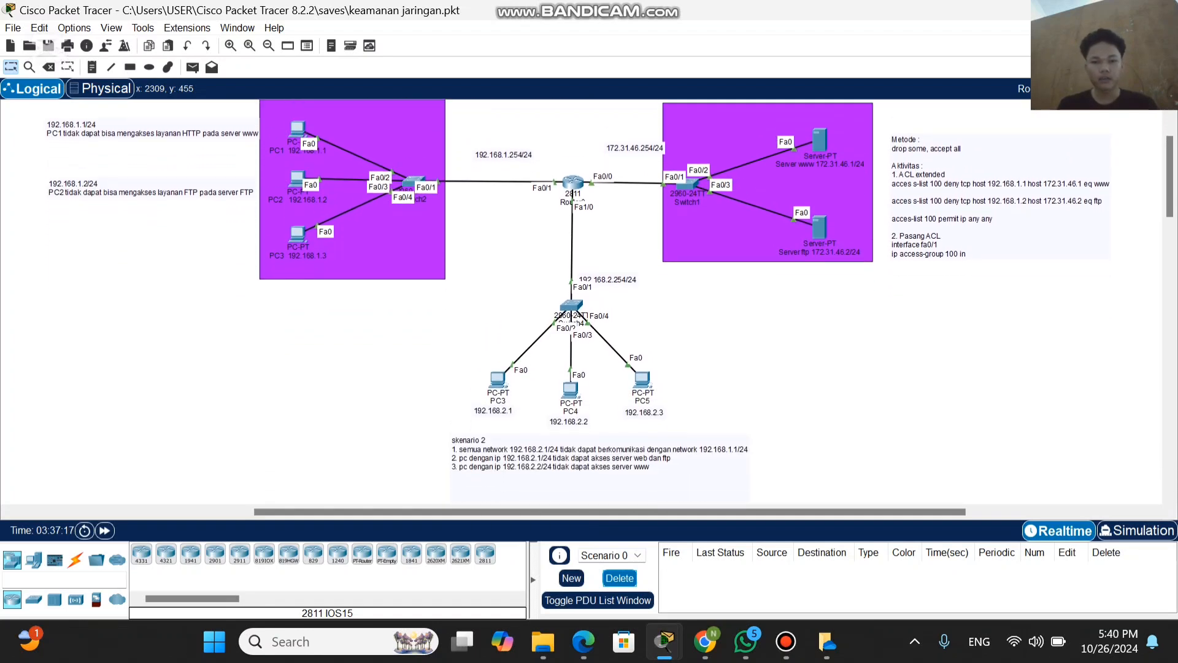
{"action": "scroll", "coordinate": [589, 301], "scroll_direction": "up", "scroll_amount": 2}
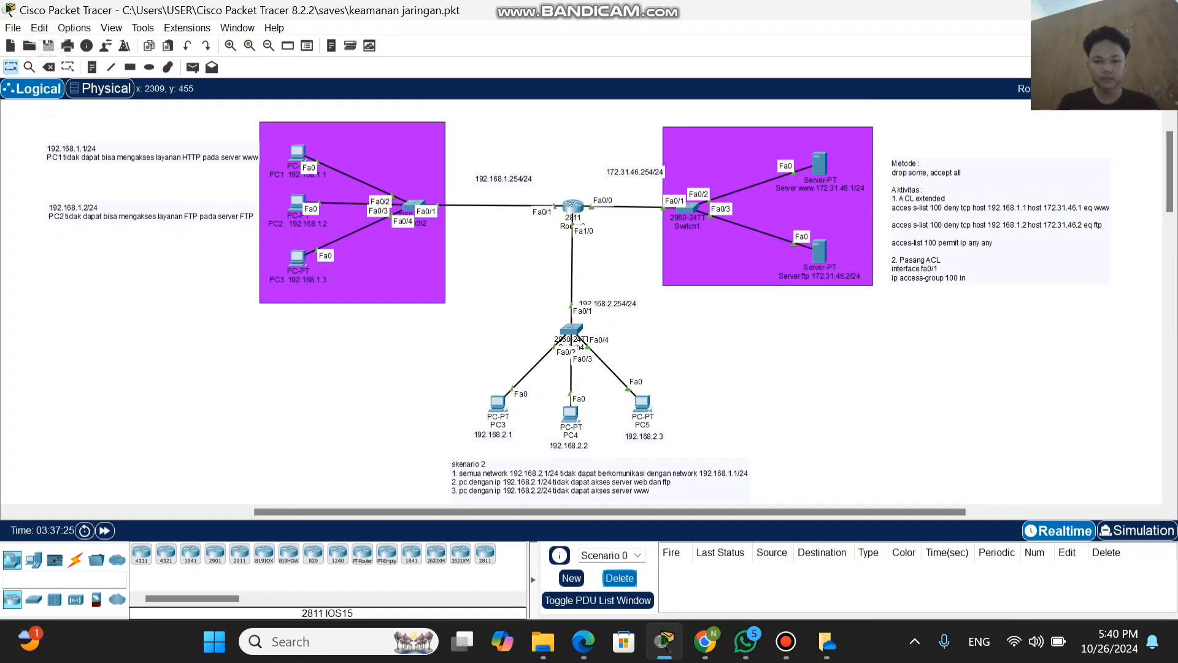
{"action": "scroll", "coordinate": [589, 300], "scroll_direction": "up", "scroll_amount": 3}
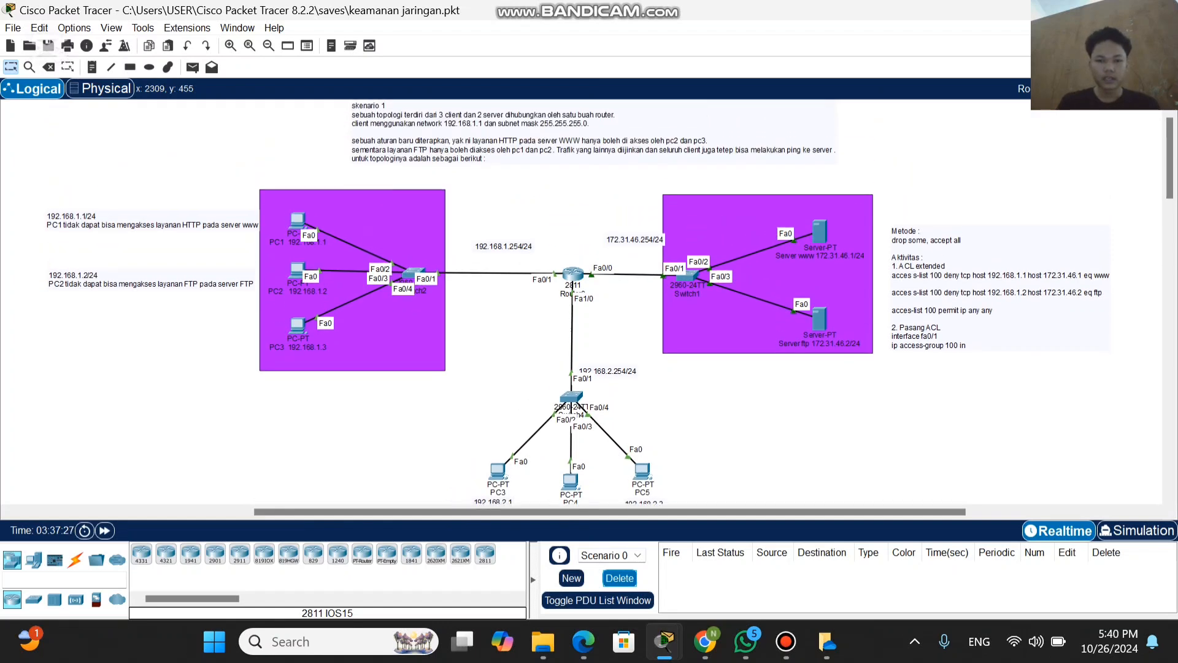